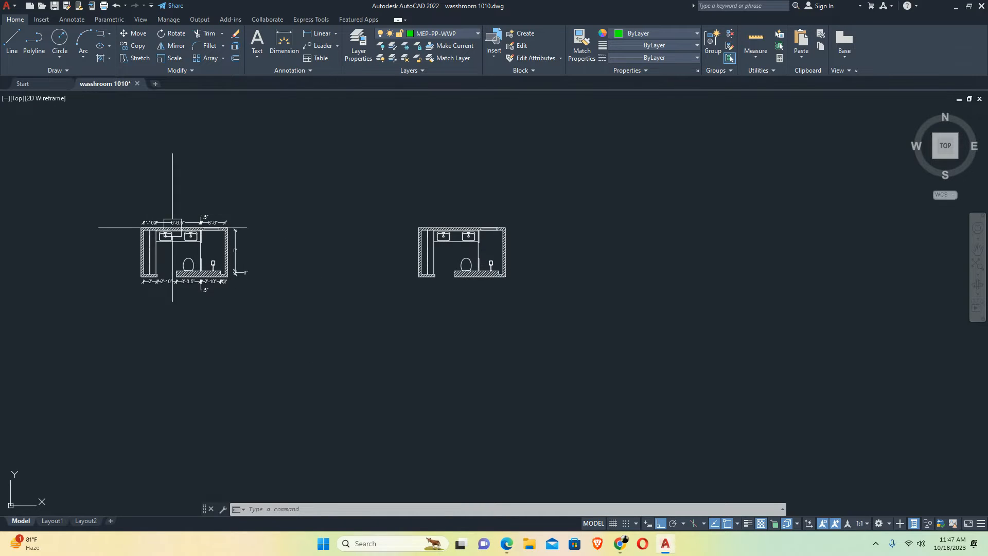
Save the wasshroom 1010 drawing and close it
scroll(173, 223, "up", 5)
scroll(265, 198, "down", 3)
scroll(306, 230, "down", 5)
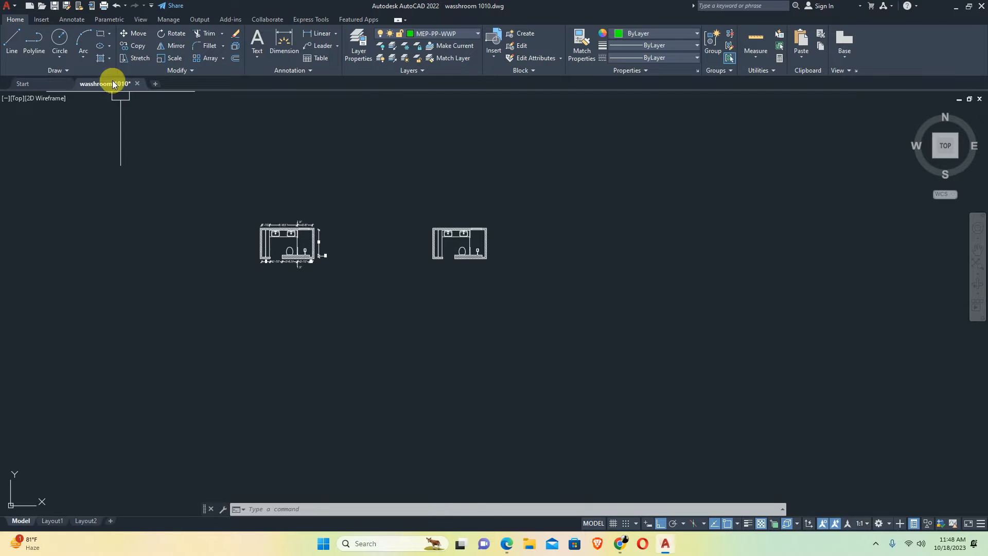
mouse_move(111, 81)
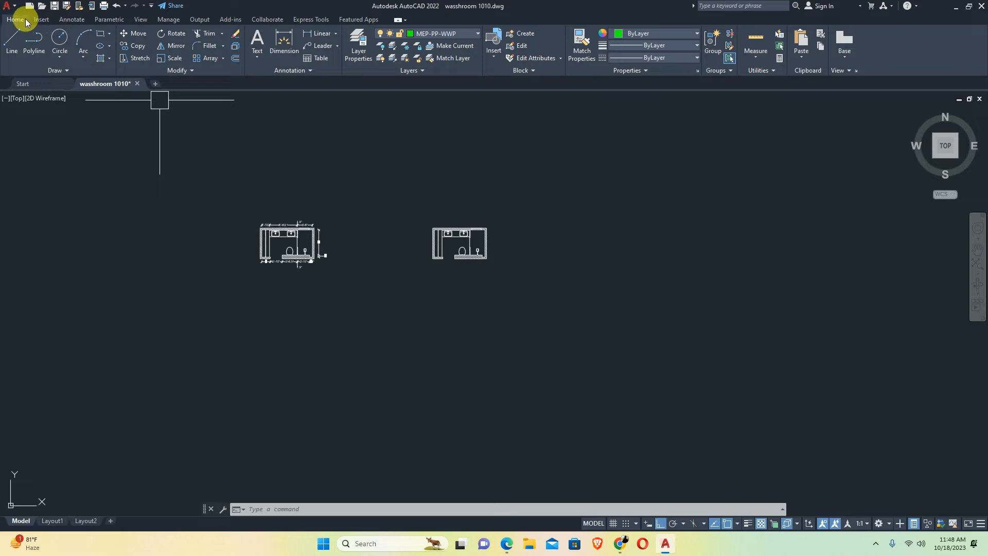
left_click(7, 9)
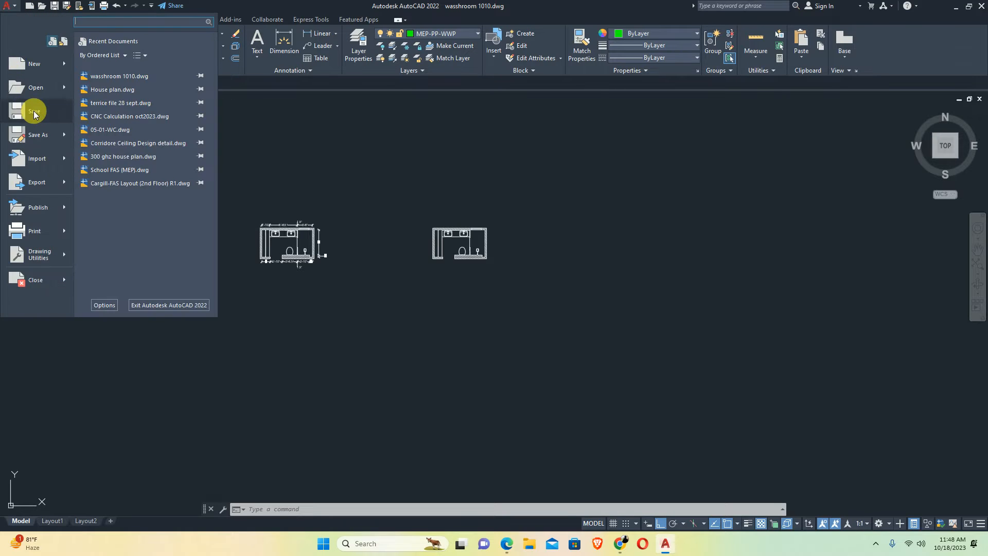
left_click(36, 108)
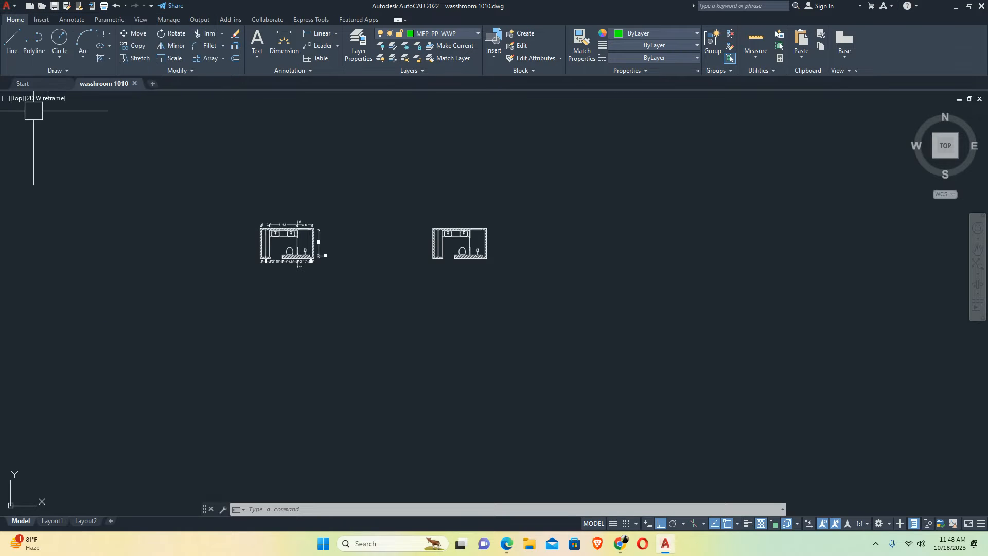
left_click(134, 83)
Create a new drawing from the acadiso template
left_click(129, 206)
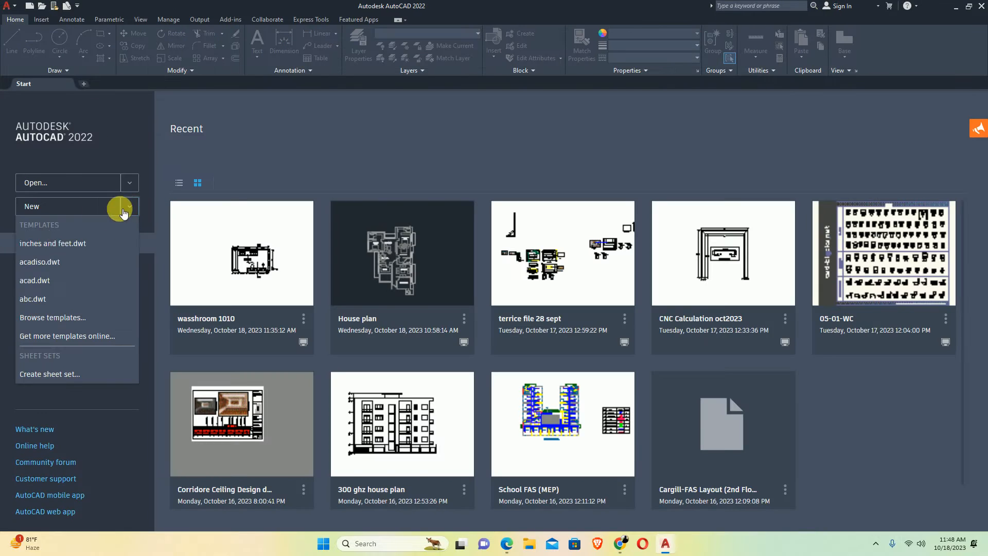
left_click(46, 319)
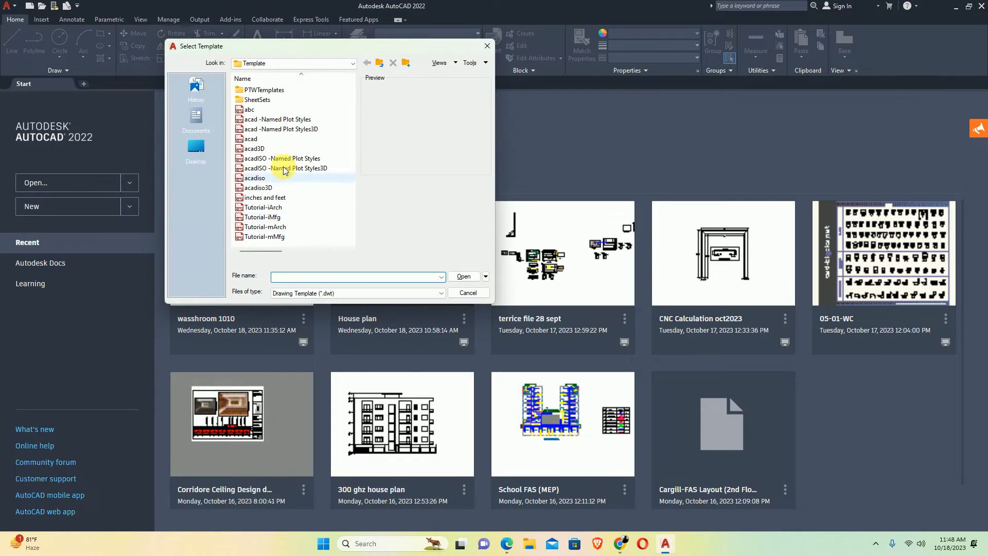
left_click(255, 178)
left_click(463, 277)
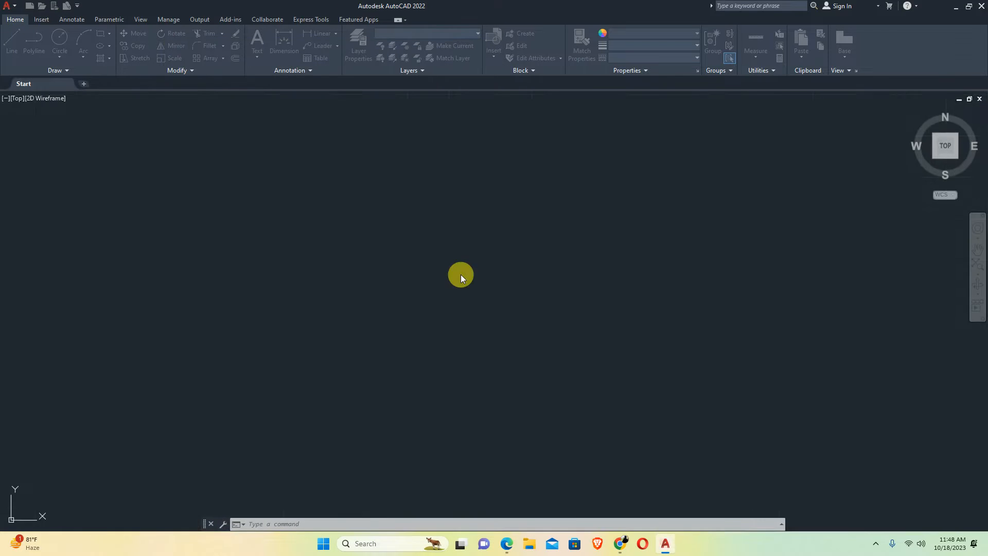
scroll(456, 273, "down", 5)
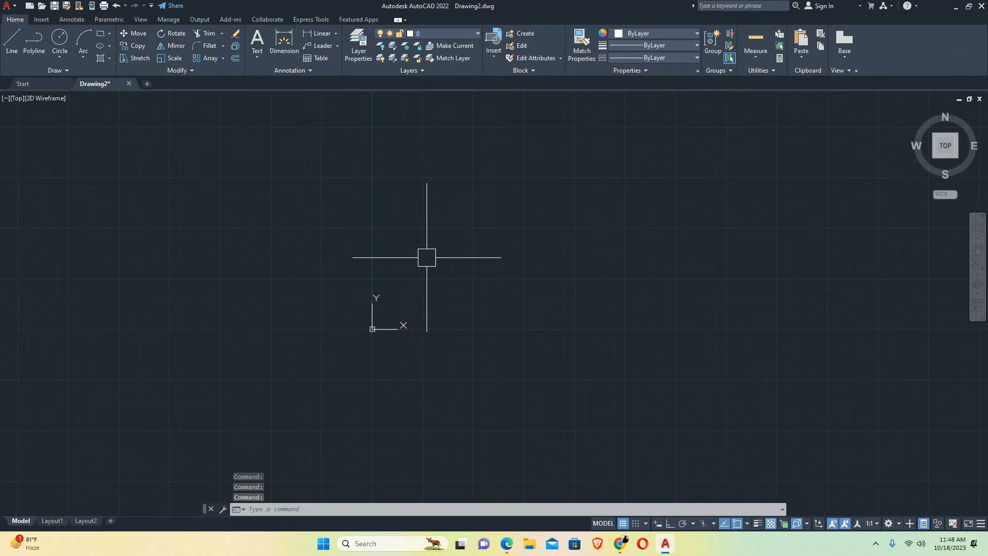
Choose the wasshroom 1010 drawing on the Desktop as the DWG external reference to attach
type("XR")
key("Return")
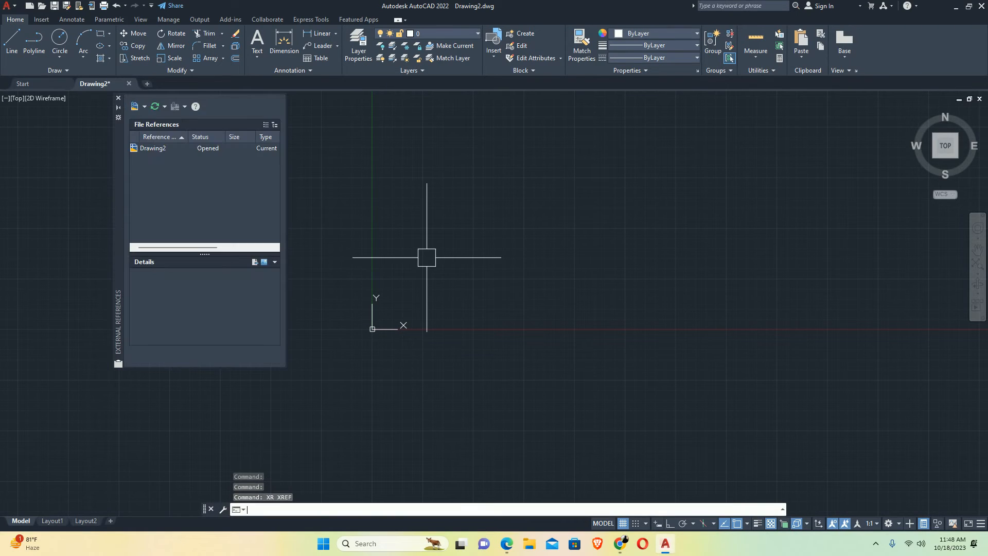
left_click(138, 106)
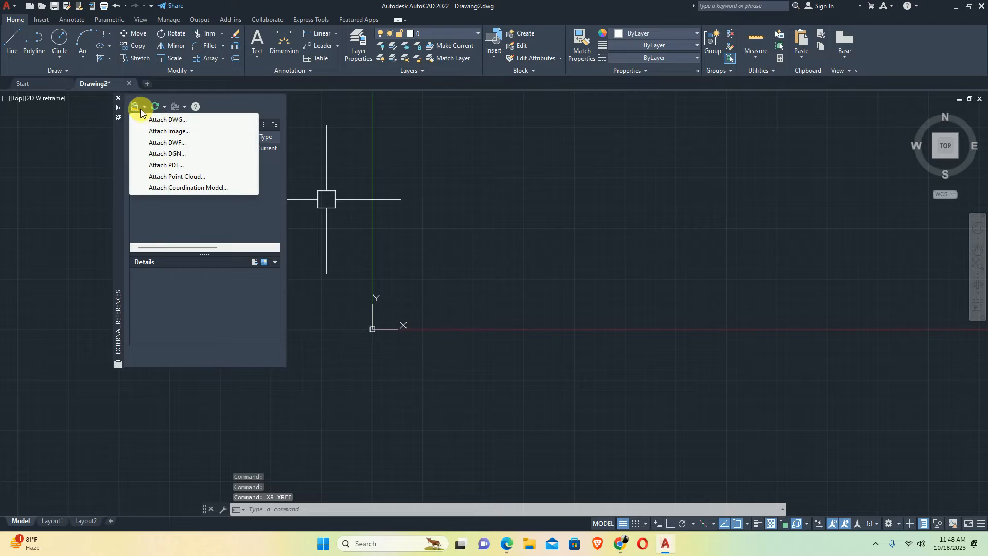
left_click(157, 120)
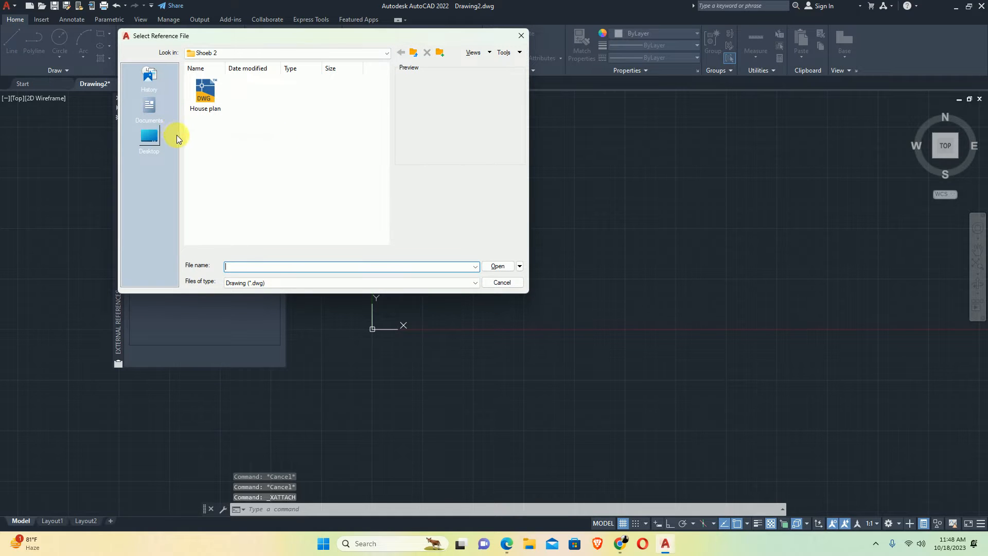
left_click(416, 54)
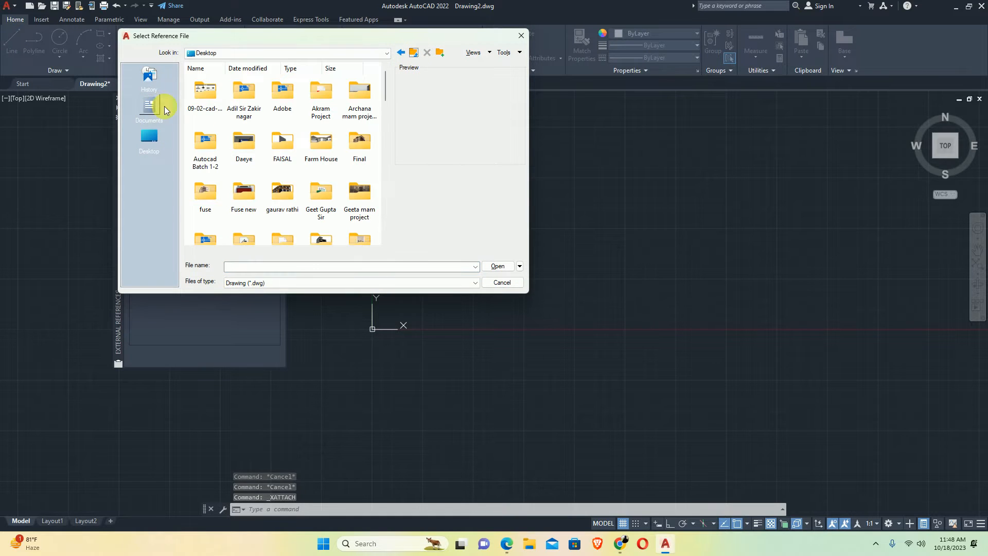
scroll(297, 132, "down", 8)
left_click(282, 198)
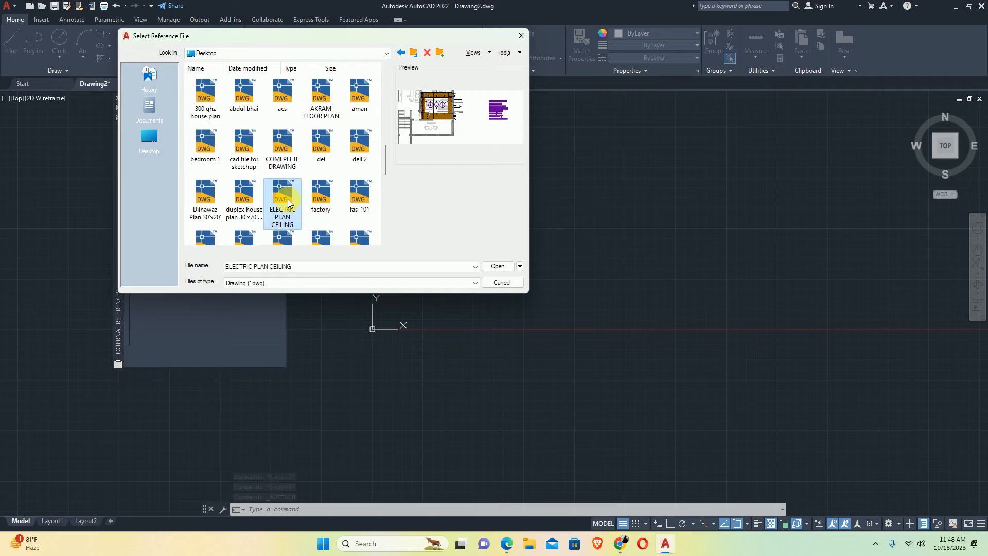
key("w")
left_click(205, 220)
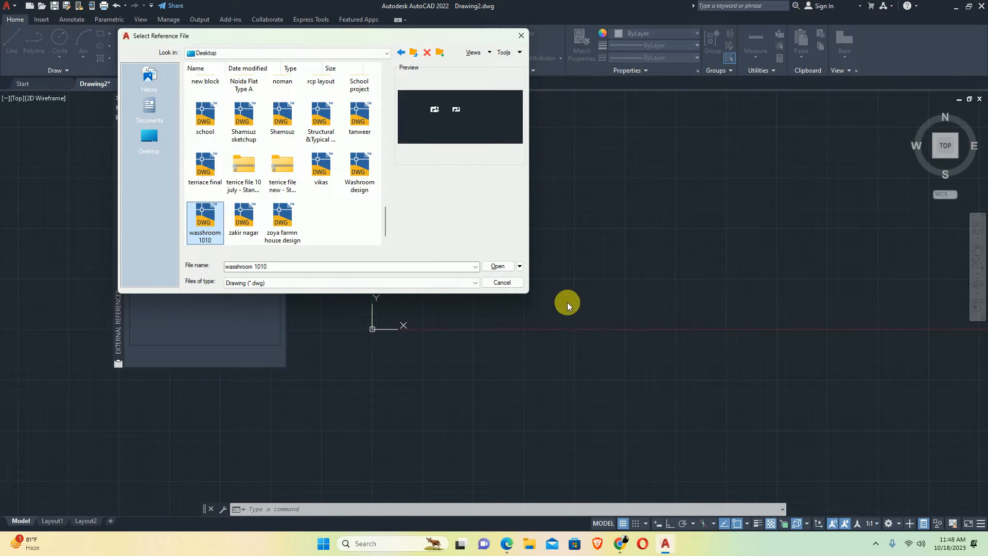
left_click(496, 266)
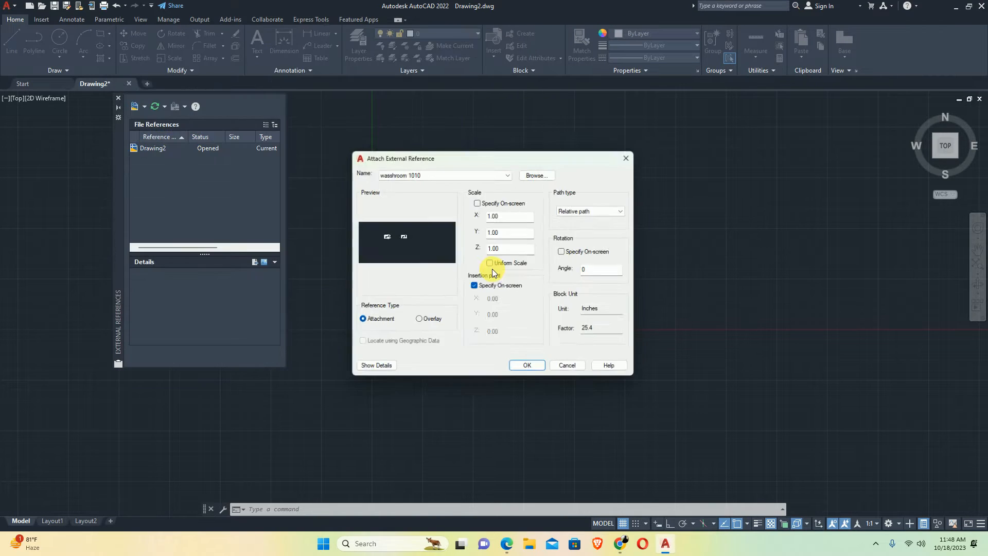
Attach the wasshroom 1010 reference at insertion point 0,0 and close the External References palette
left_click(530, 366)
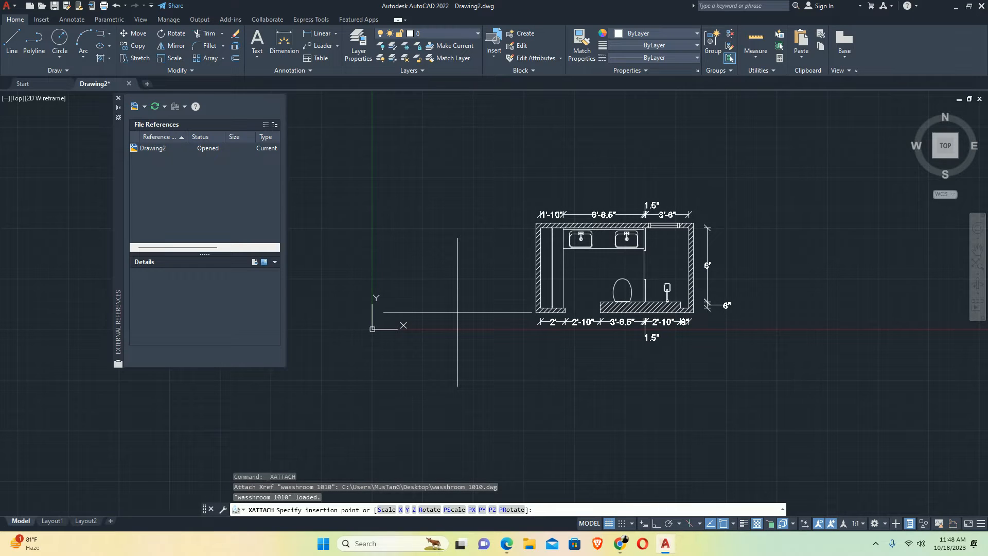
type("0,0")
key("Return")
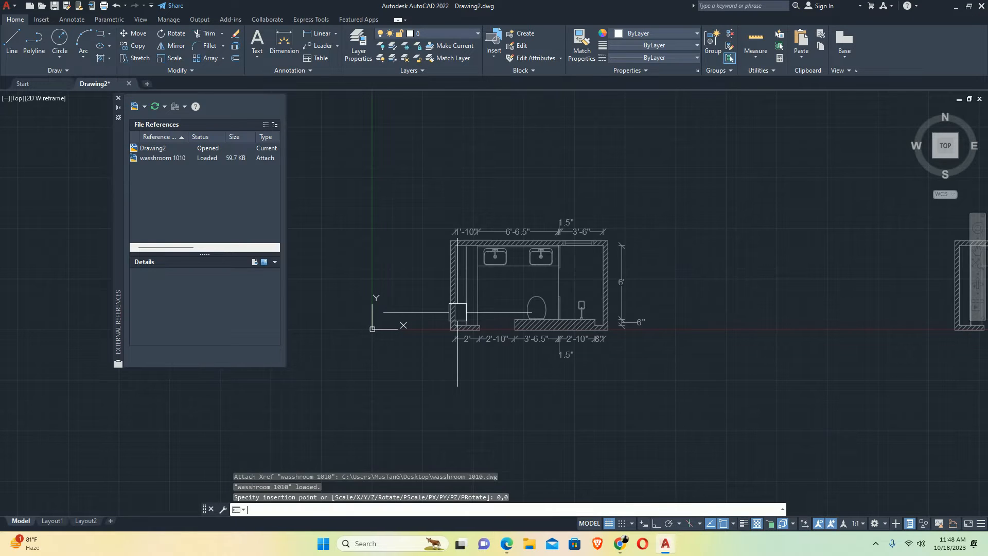
scroll(494, 252, "down", 5)
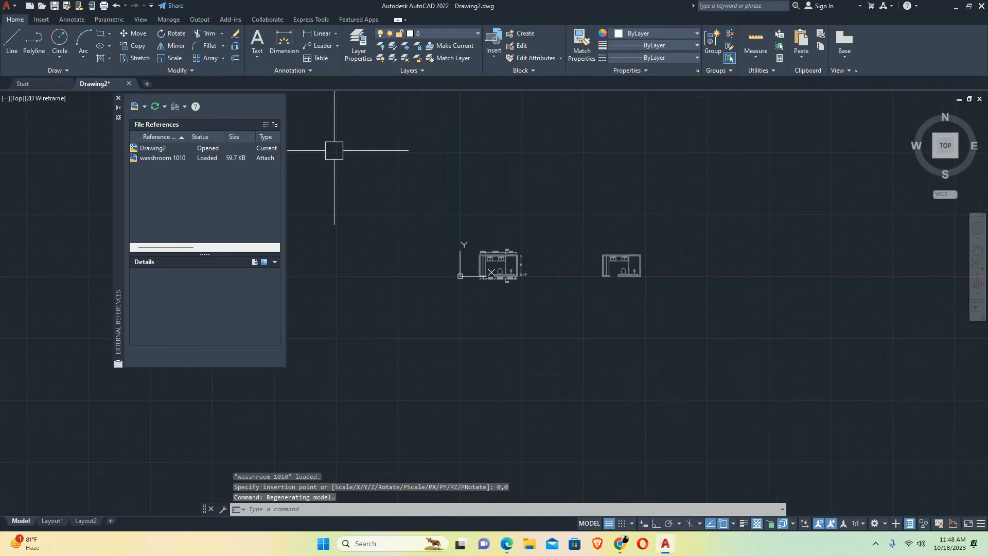
left_click(118, 98)
Create a new layer named MEP-PP-WWP
scroll(577, 305, "up", 6)
scroll(260, 276, "up", 4)
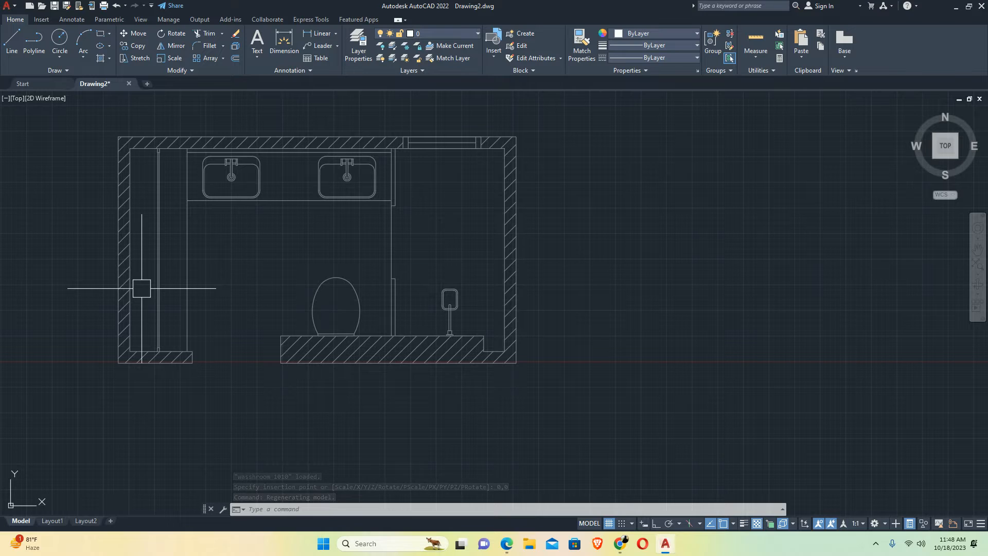
type("la")
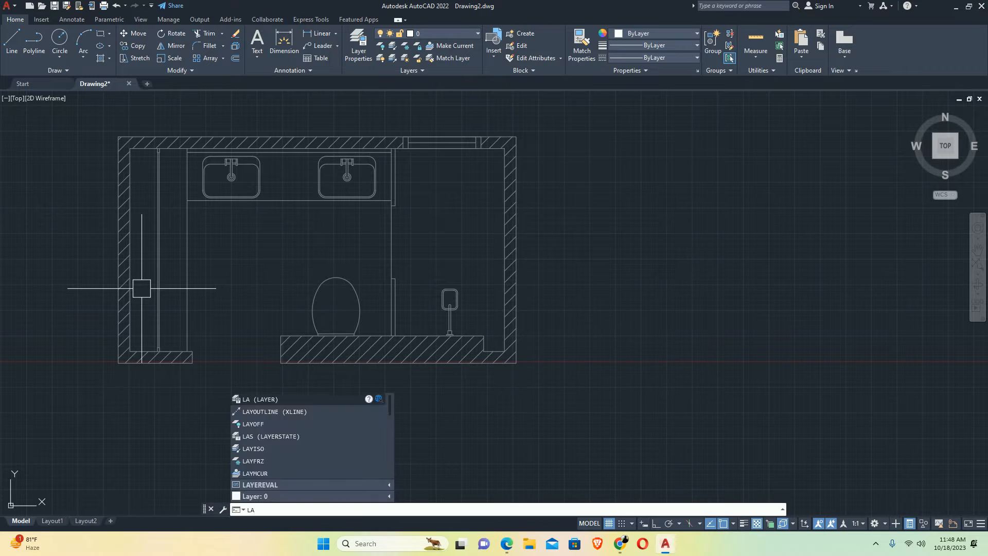
key("Return")
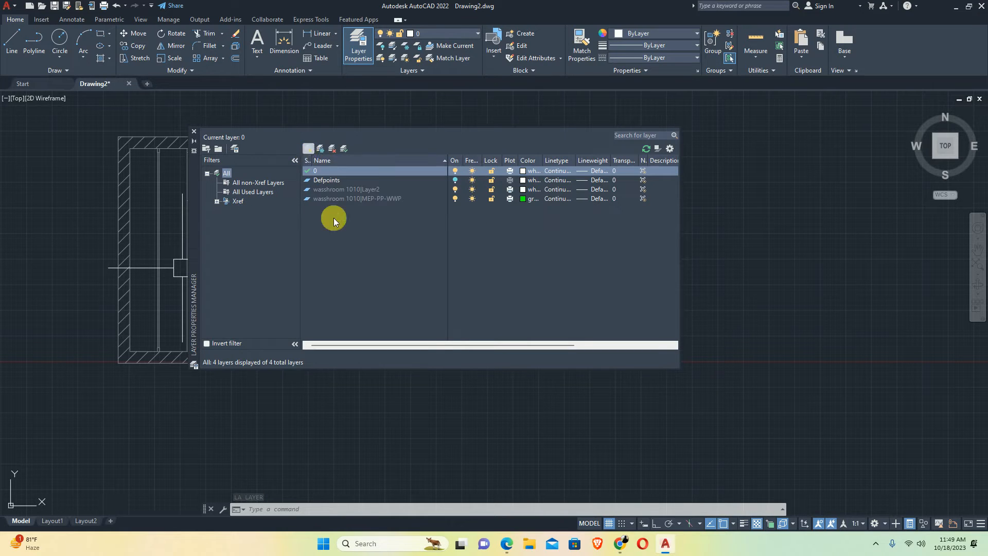
left_click(309, 150)
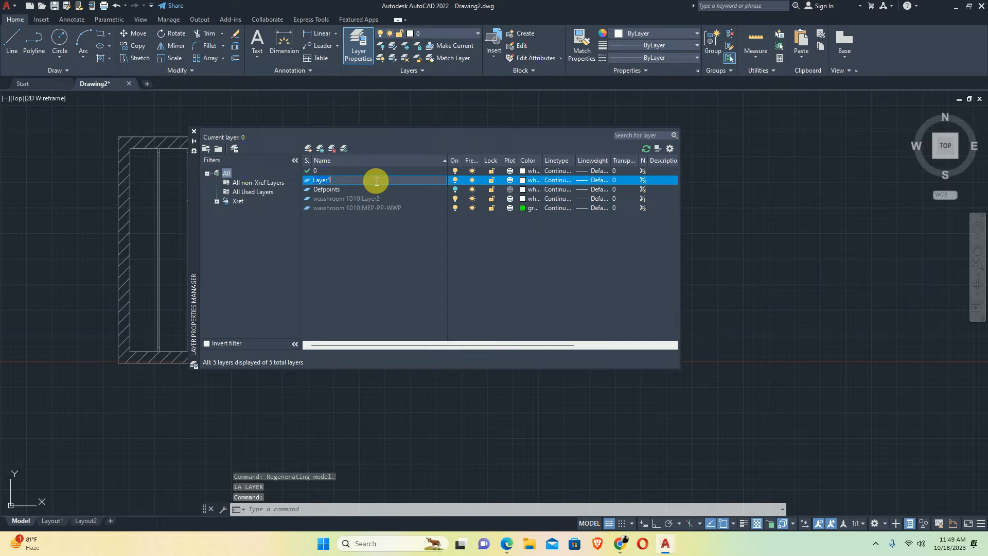
type("MEP")
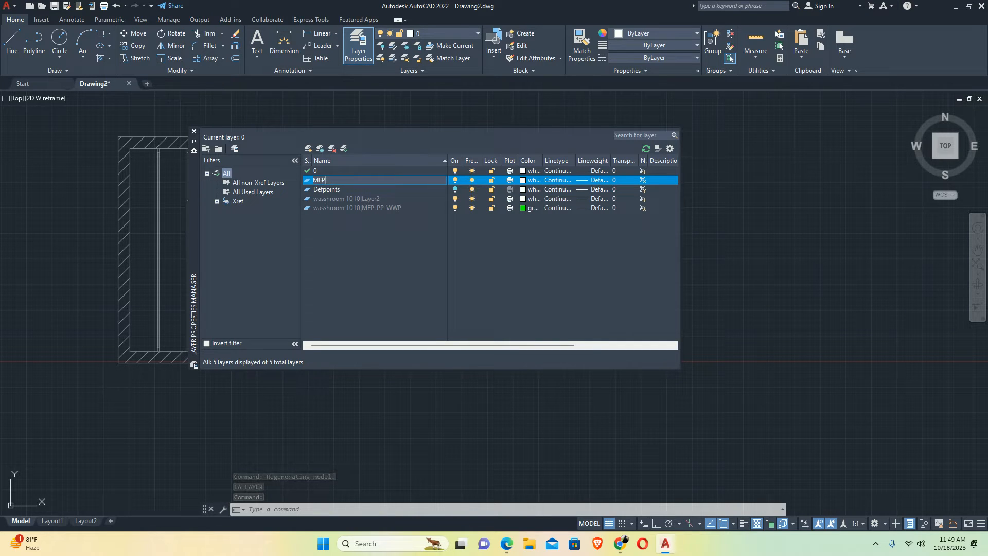
type("-PP-WWP")
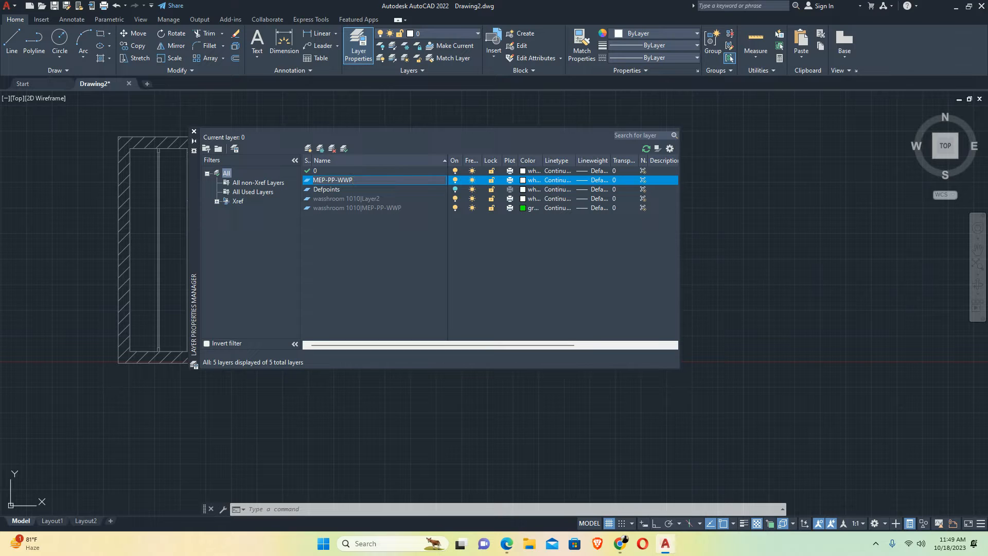
Set the MEP-PP-WWP layer's colour to green, make it the current layer and close the layer manager
left_click(523, 179)
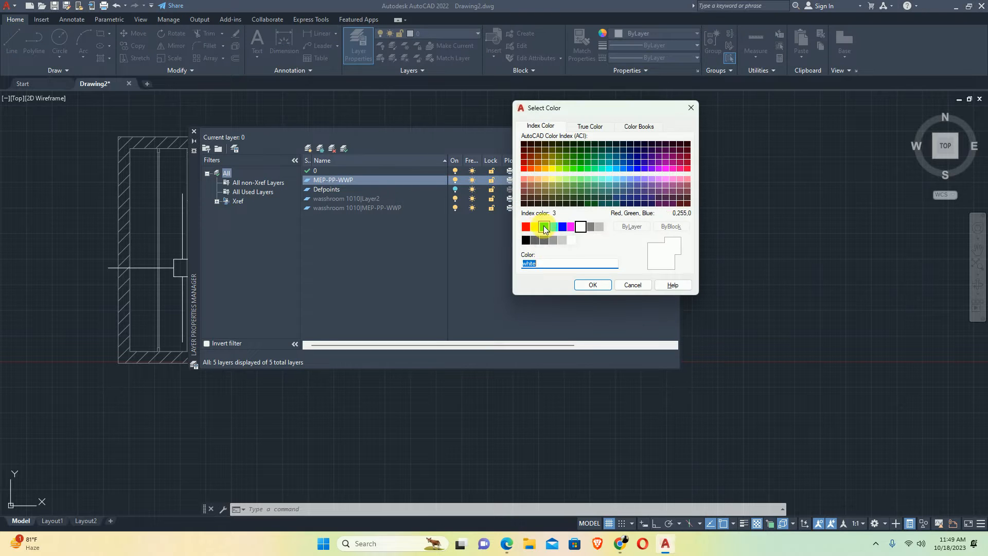
left_click(544, 227)
left_click(585, 283)
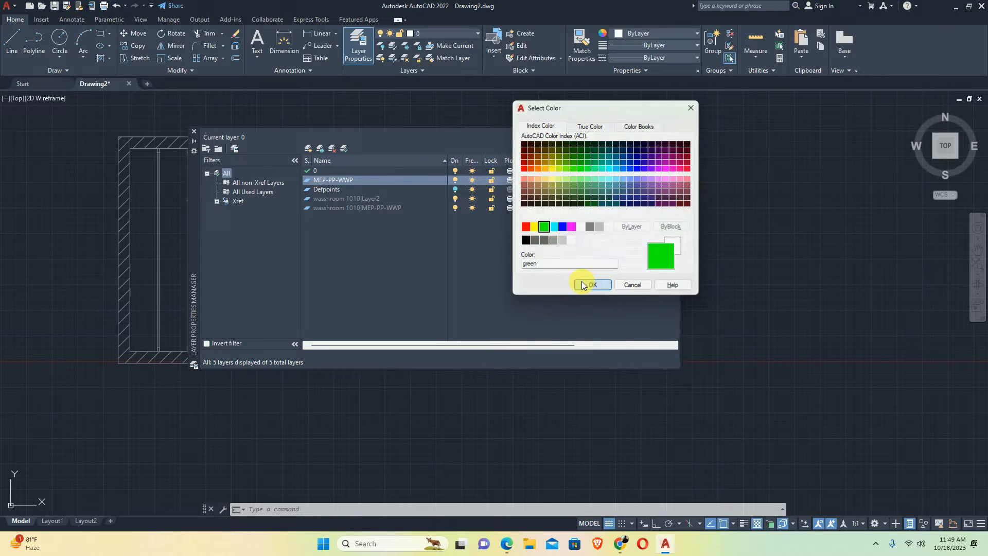
double_click(347, 180)
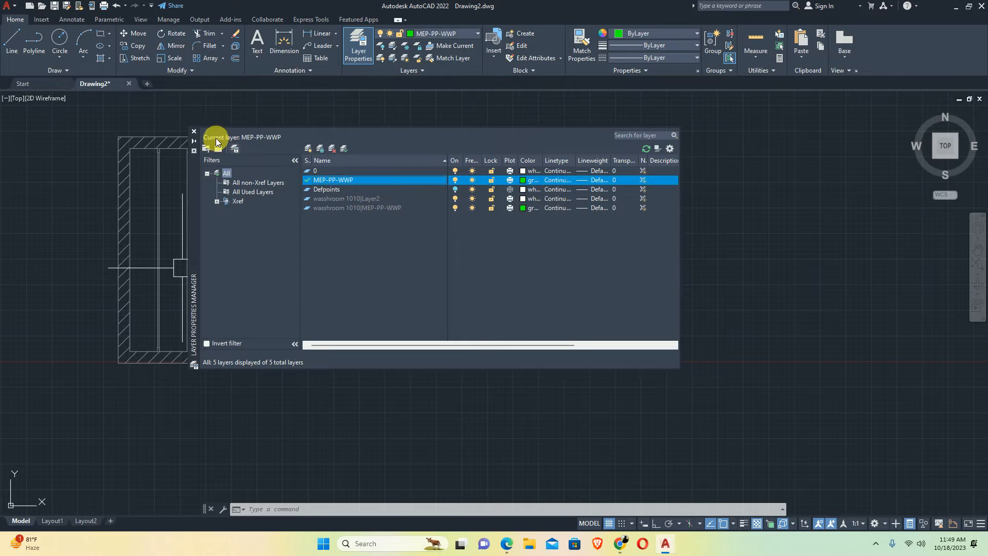
left_click(193, 132)
Examine the fixtures in the attached washroom plan, including the shower area and the wall recess beside it
scroll(316, 276, "down", 3)
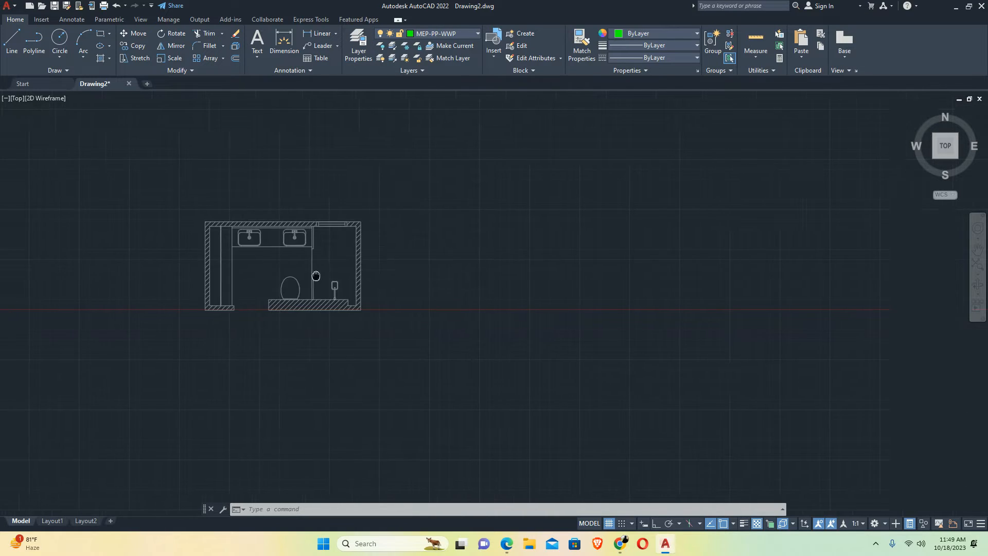
middle_click_drag(316, 276, 292, 276)
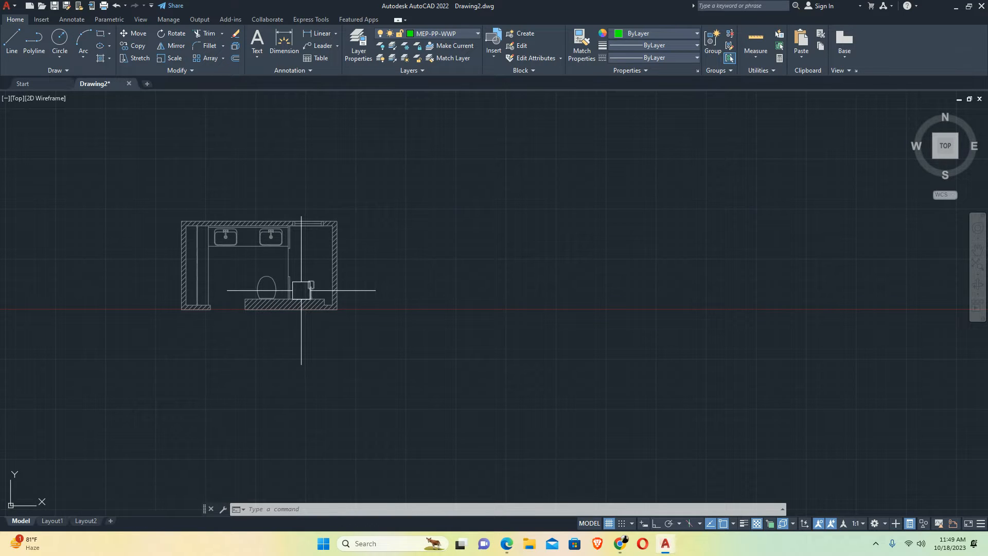
scroll(314, 280, "up", 2)
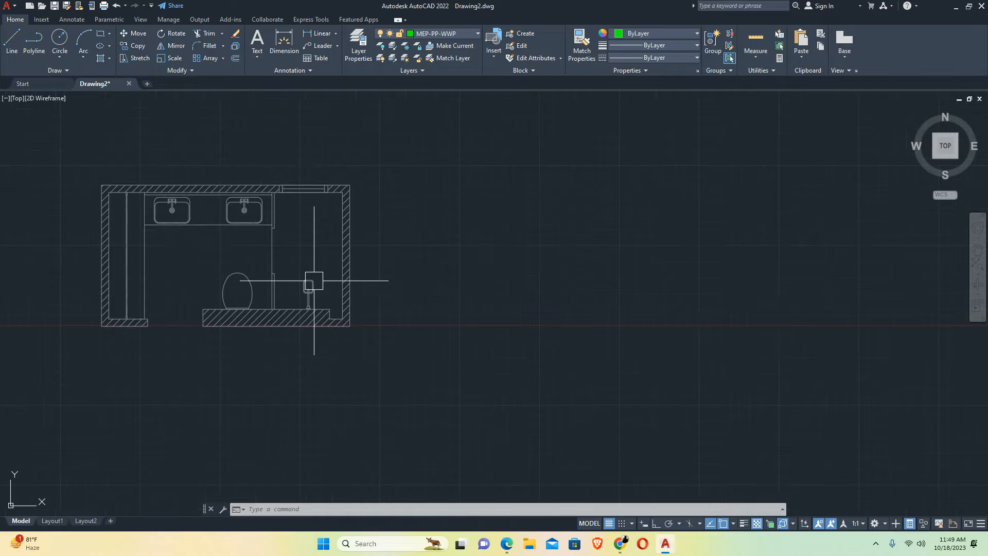
scroll(308, 294, "up", 4)
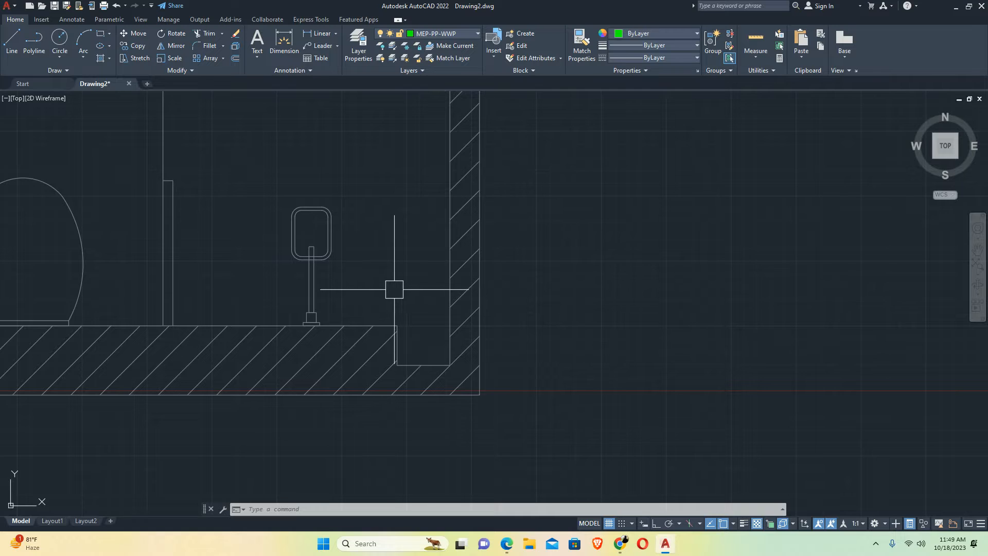
scroll(376, 290, "down", 2)
middle_click_drag(347, 290, 383, 288)
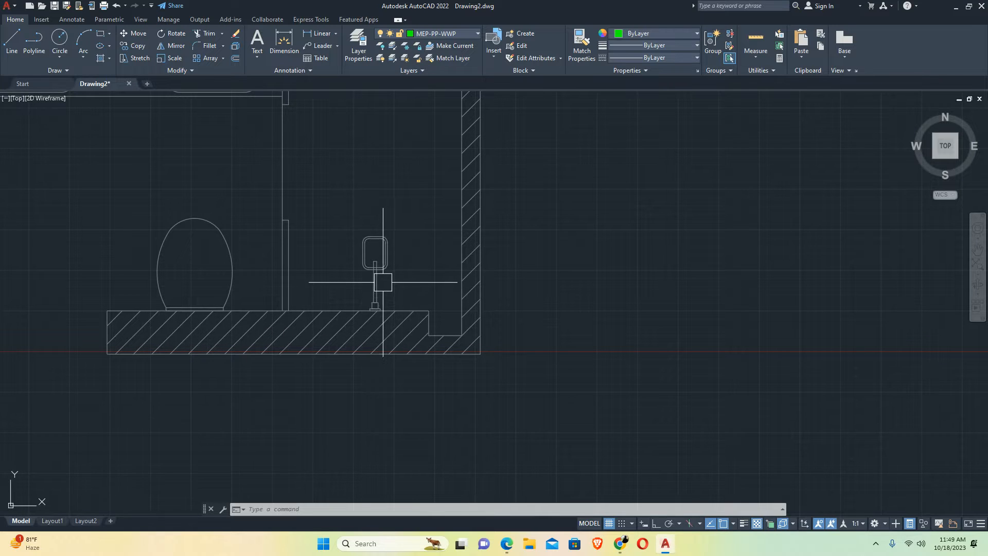
scroll(381, 284, "down", 4)
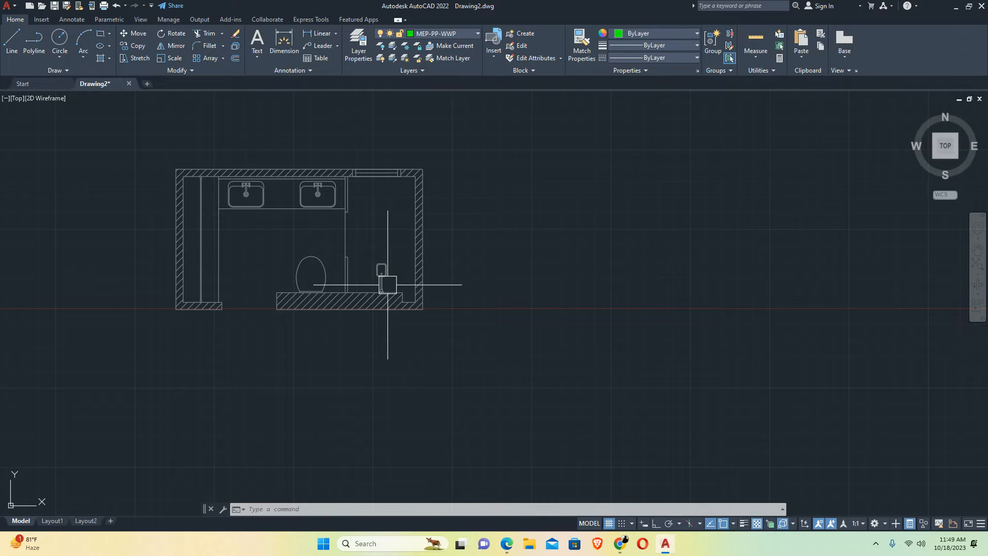
middle_click_drag(375, 277, 401, 247)
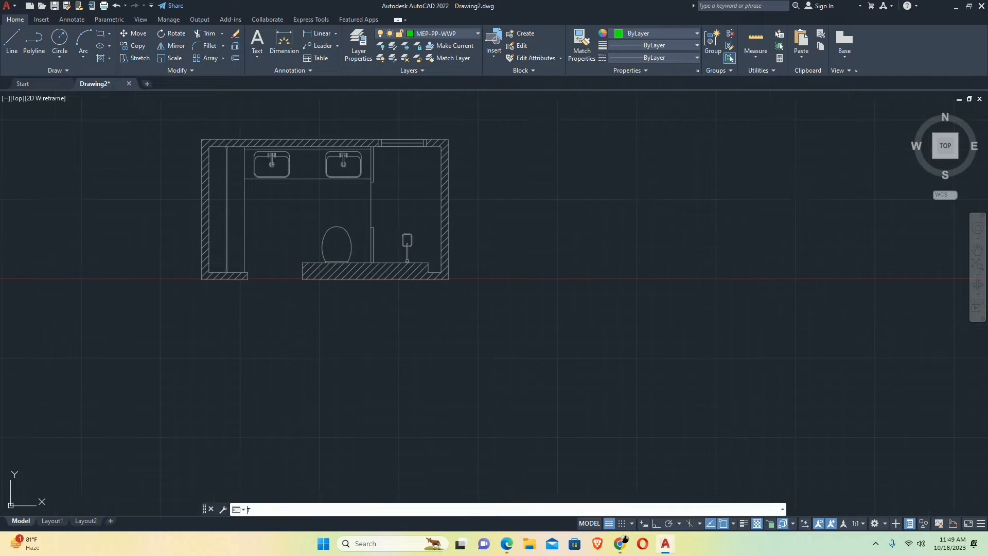
Start a multiline text box just below the washroom's door opening and set its text height to 100
type("t")
key("Return")
middle_click_drag(302, 323, 397, 286)
left_click(369, 285)
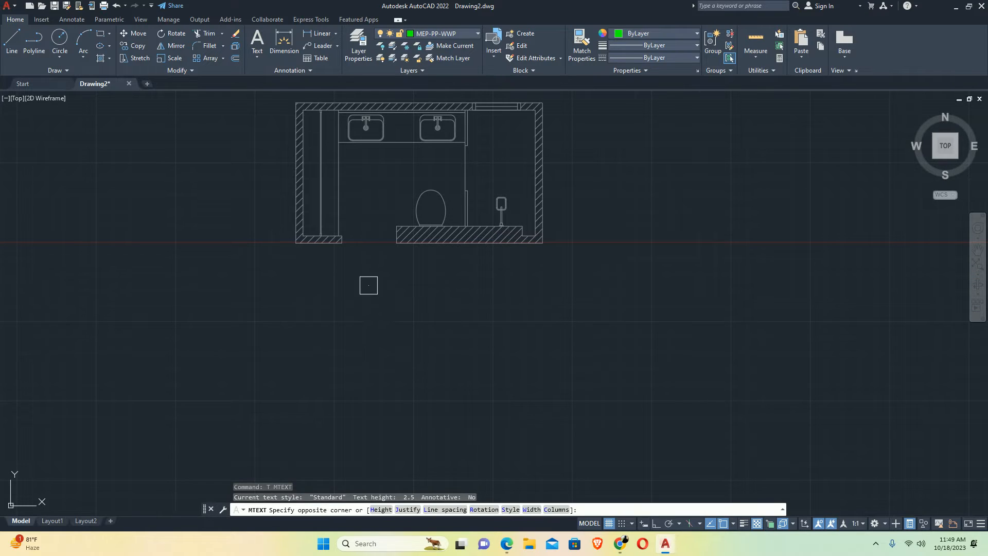
left_click(458, 327)
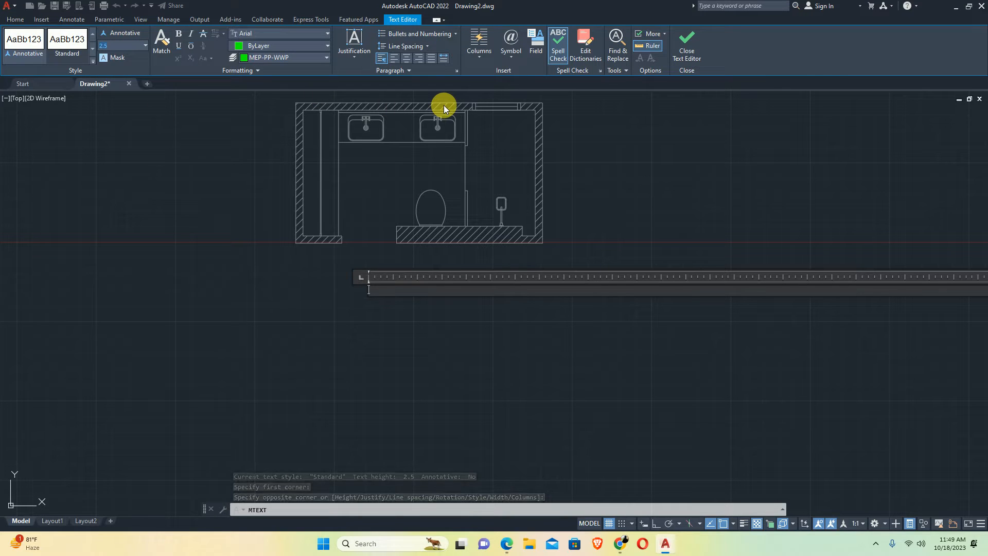
type("100")
key("Return")
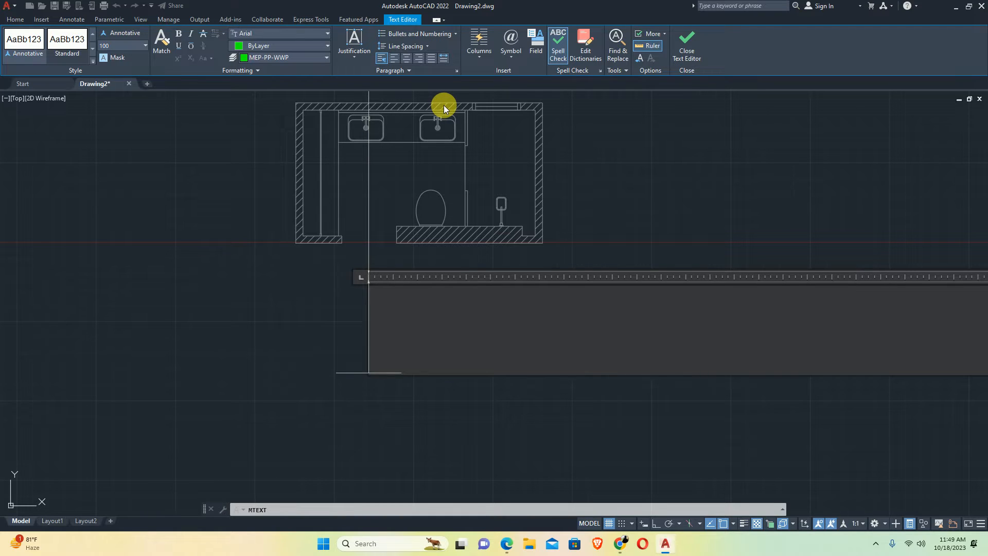
Enter LVL±0 as the text, using the plus-minus symbol code, and finish the text
type("L")
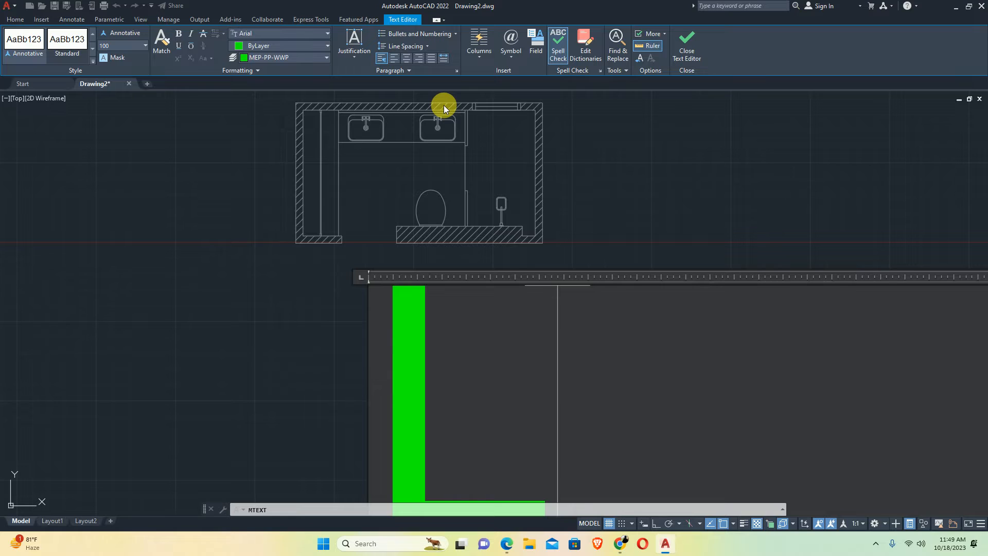
type("VL")
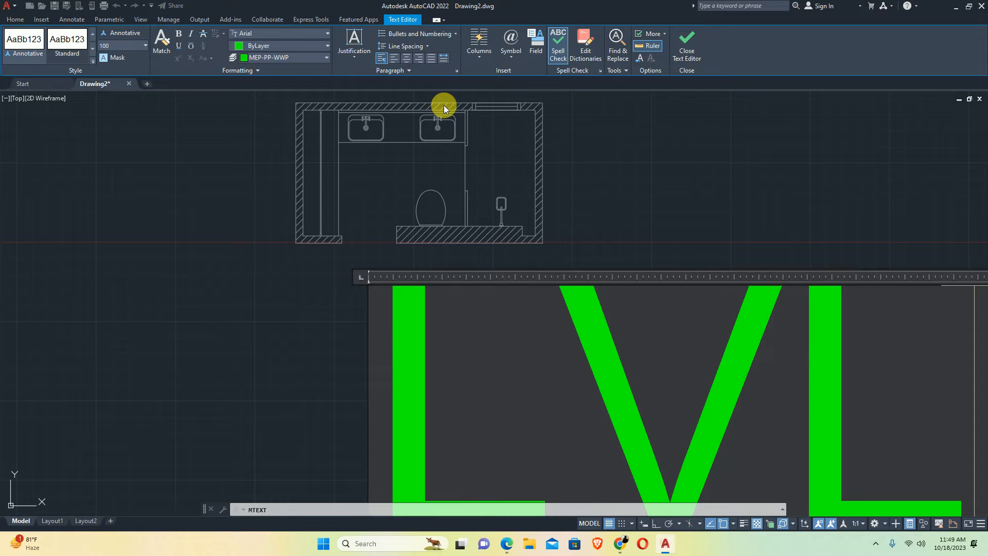
type("t")
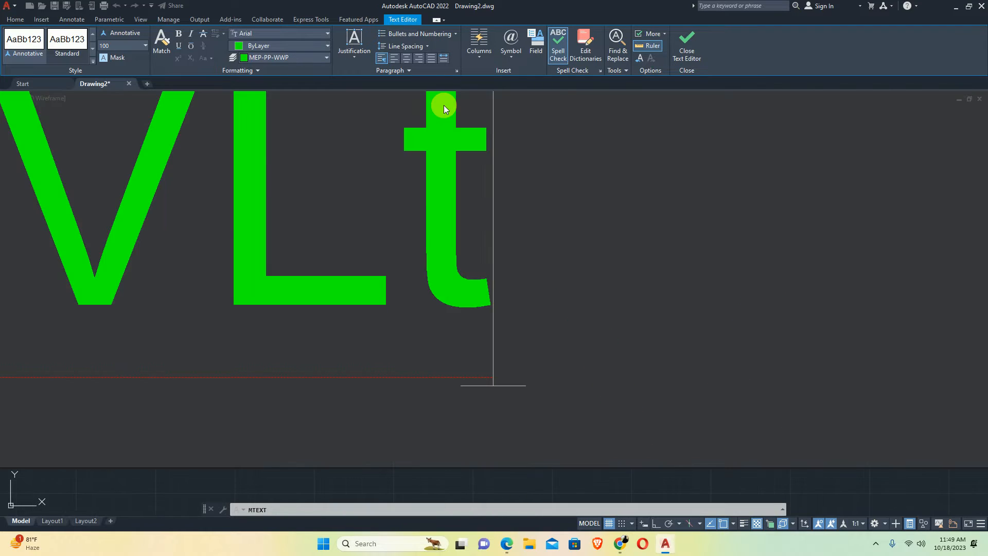
key("BackSpace")
type("%%")
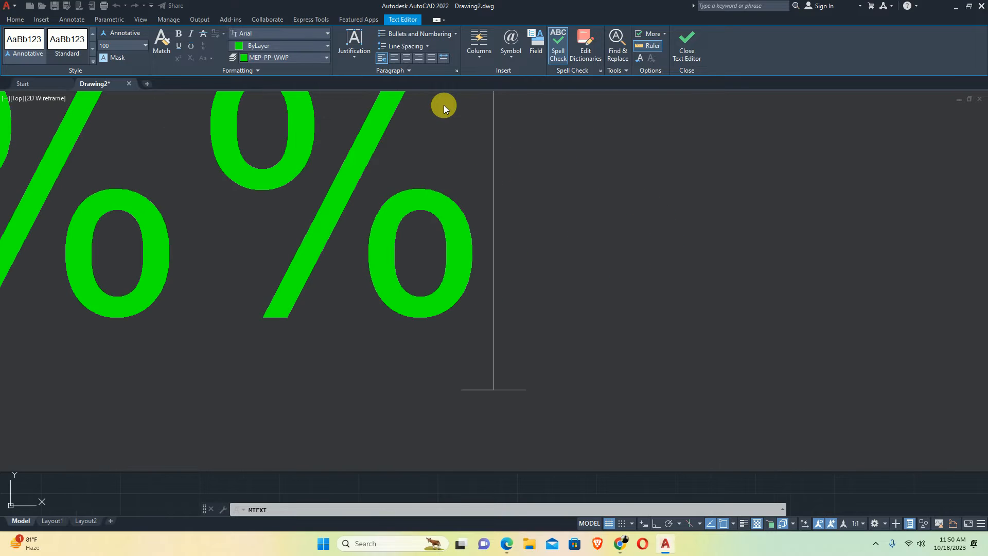
type("p0")
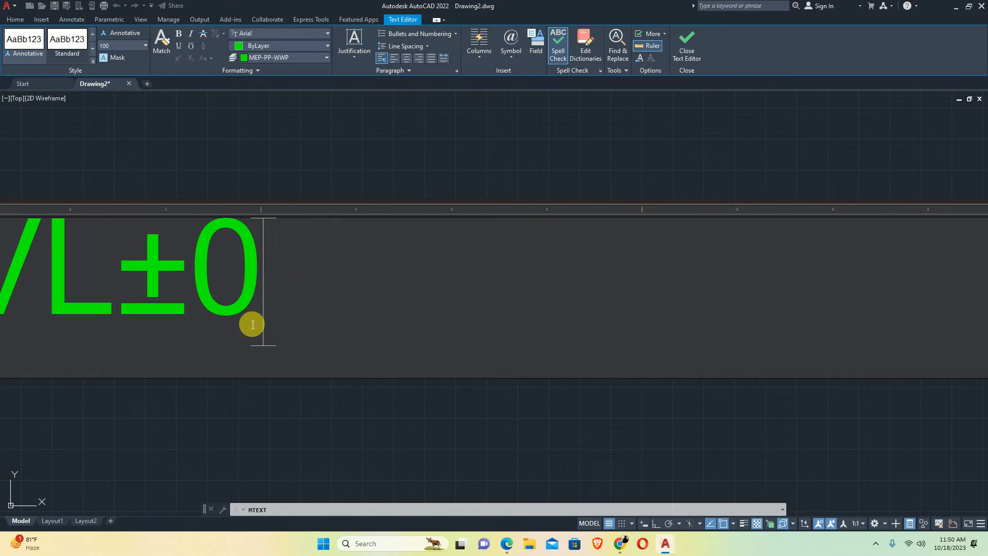
left_click(203, 405)
Move the LVL±0 text into the washroom's main floor area, between the basin counter and the toilet
scroll(225, 302, "down", 5)
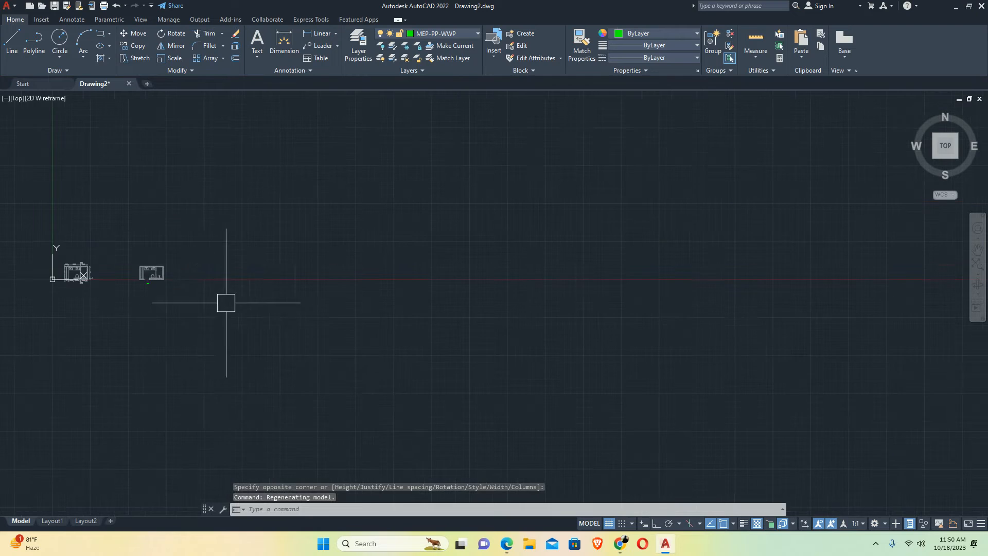
middle_click_drag(193, 286, 294, 299)
scroll(234, 299, "up", 5)
scroll(362, 312, "up", 4)
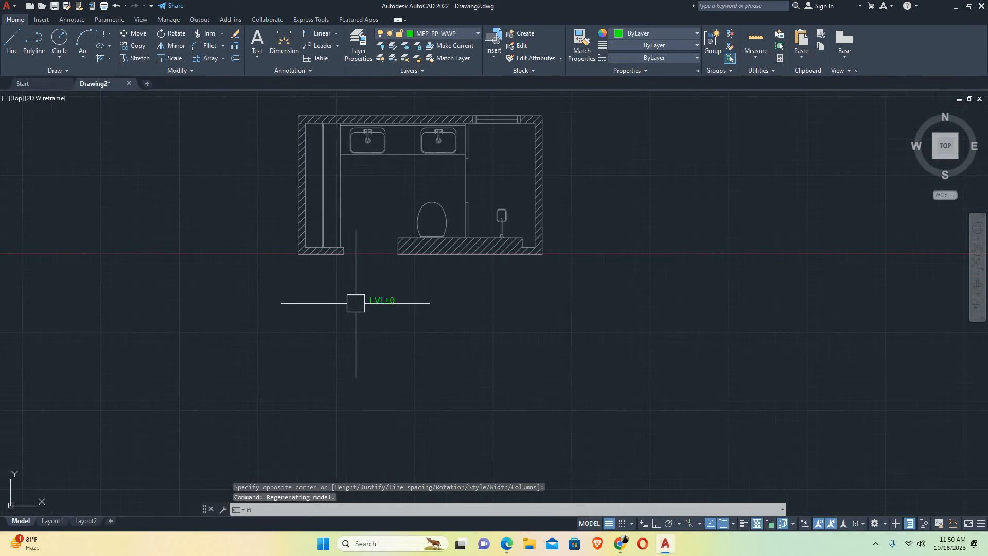
type("M")
key("Return")
left_click(364, 303)
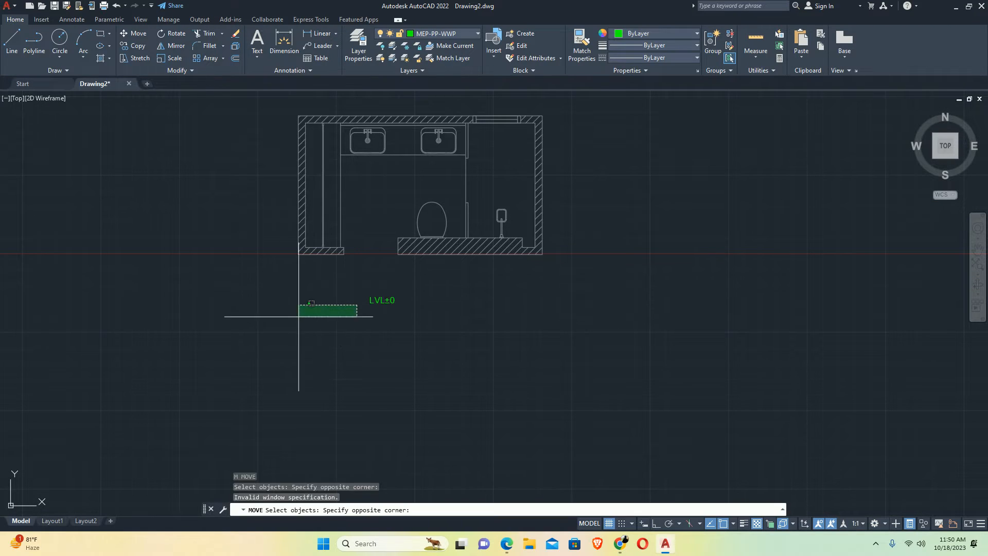
left_click(298, 315)
key("Return")
left_click(379, 302)
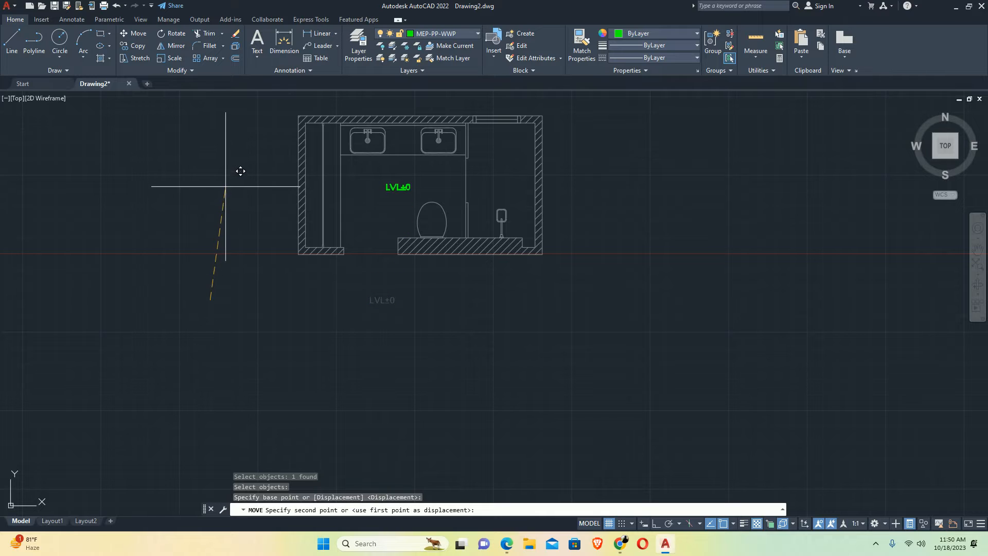
left_click(223, 182)
key("Escape")
key("Escape")
Copy the LVL±0 text horizontally into the shower area with Ortho on
scroll(409, 183, "up", 4)
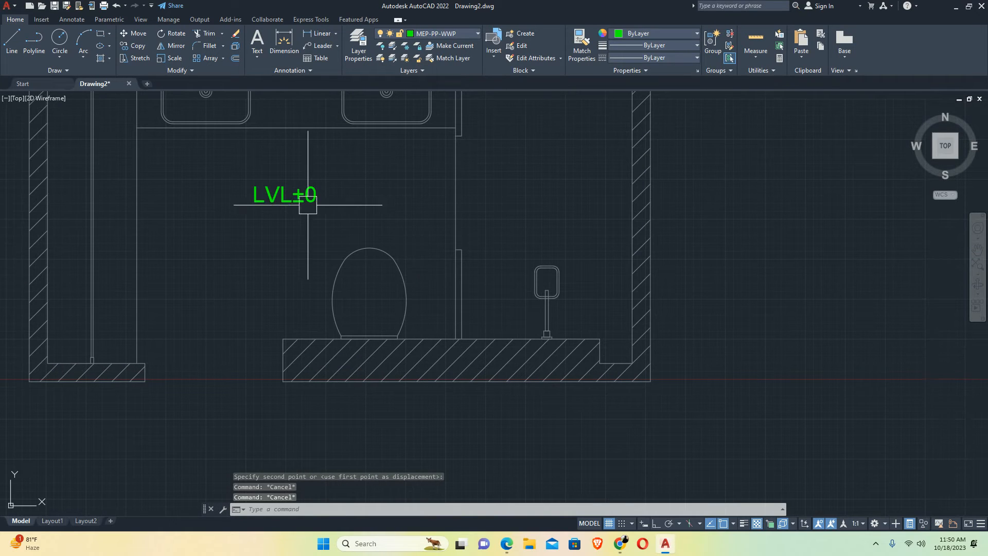
type("CO")
key("Return")
left_click(304, 196)
key("Return")
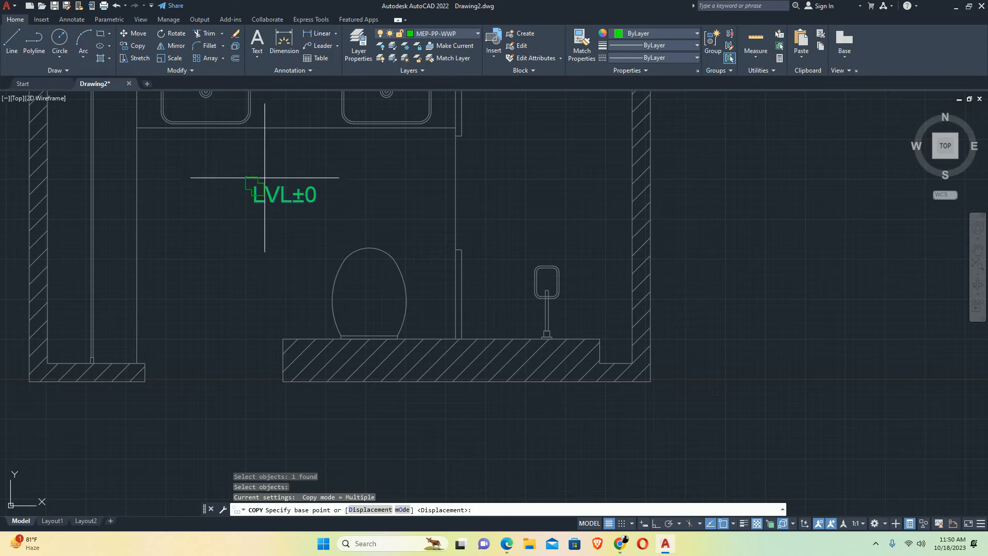
left_click(262, 161)
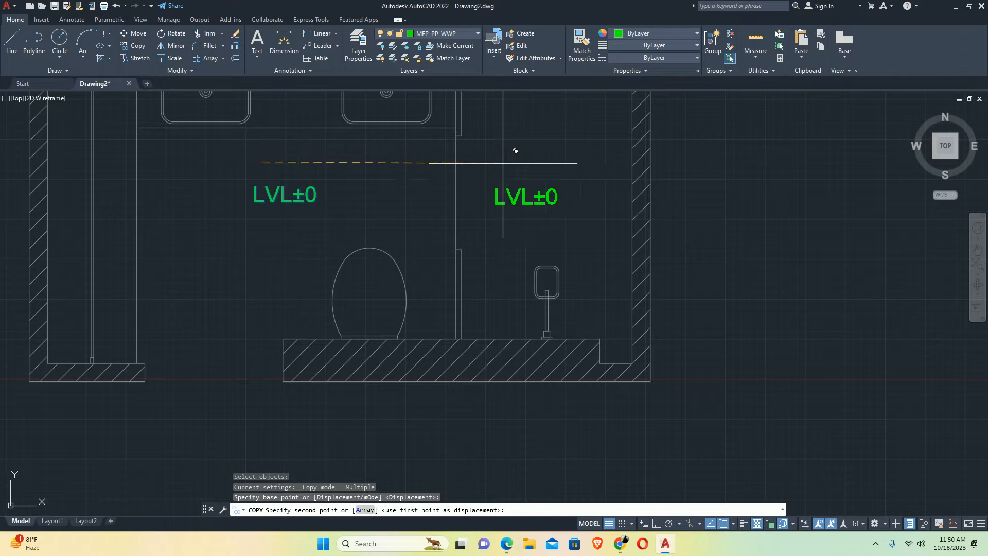
key("F8")
left_click(528, 157)
key("Escape")
Change the level text in the shower area to LVL-10MM
double_click(567, 194)
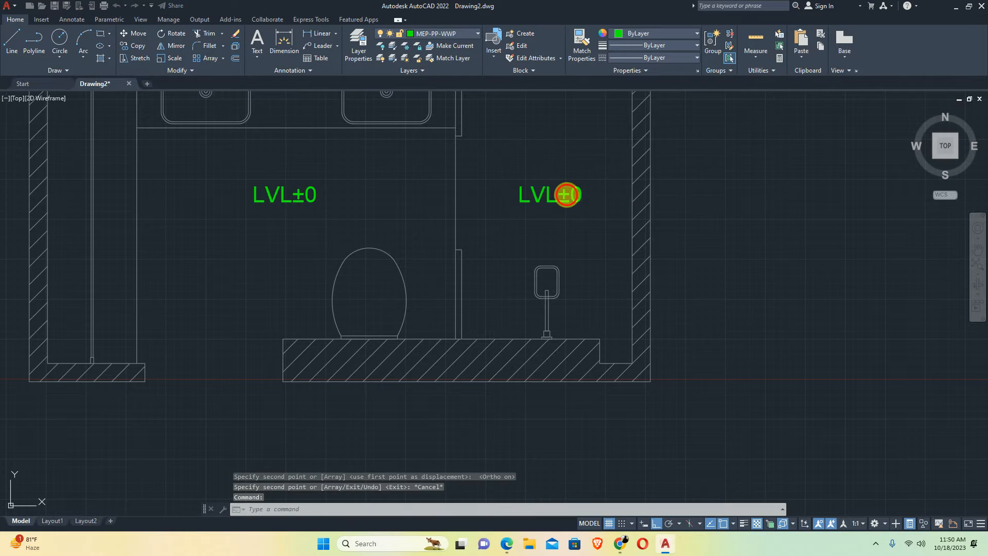
left_click_drag(561, 201, 617, 205)
type("-")
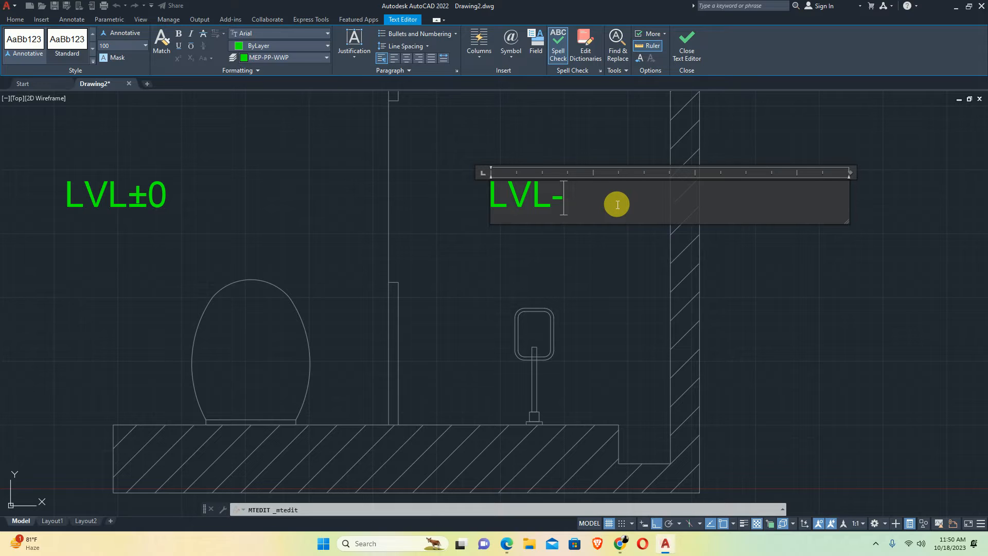
type("MM")
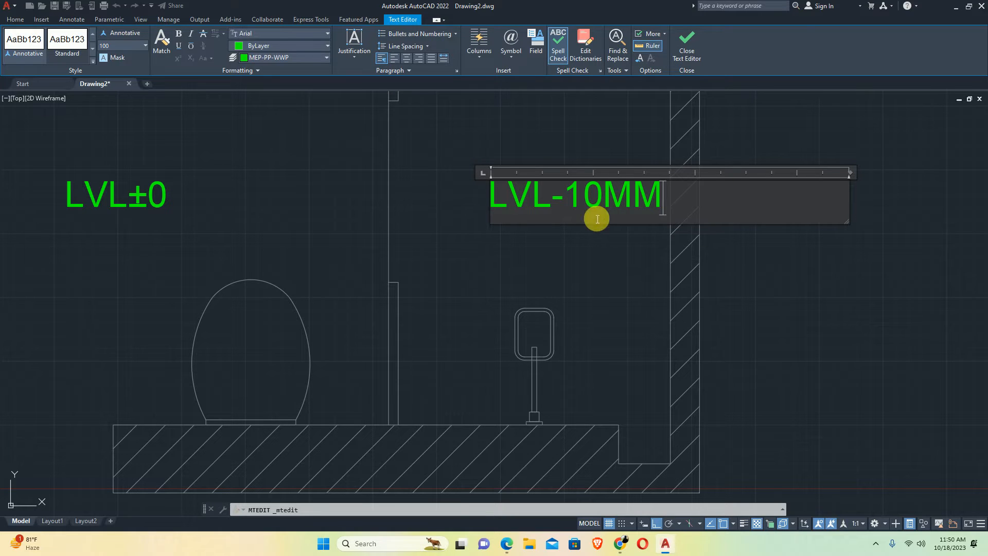
left_click(576, 262)
key("Escape")
key("Escape")
Move the LVL-10MM text horizontally away from the outer wall to centre it in the shower area
scroll(553, 229, "down", 4)
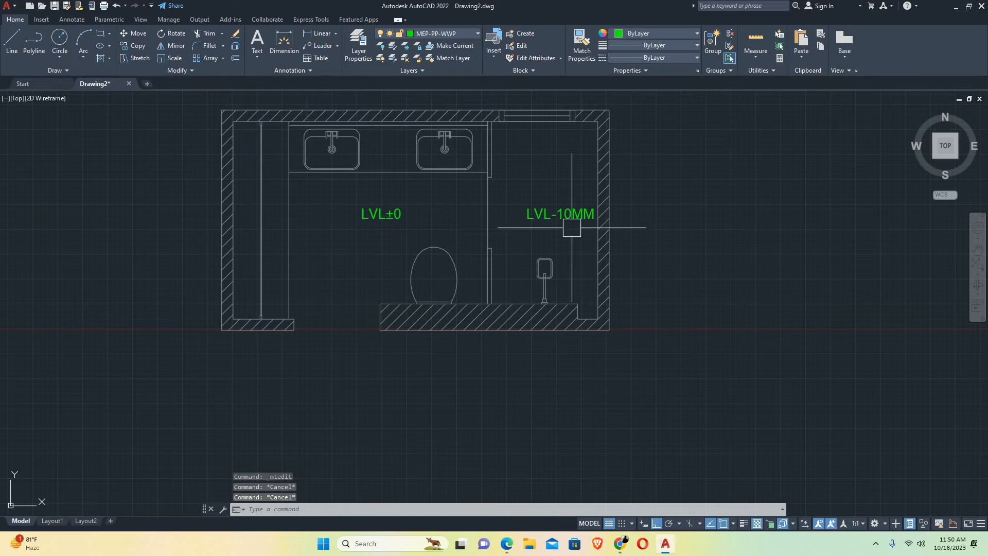
type("m")
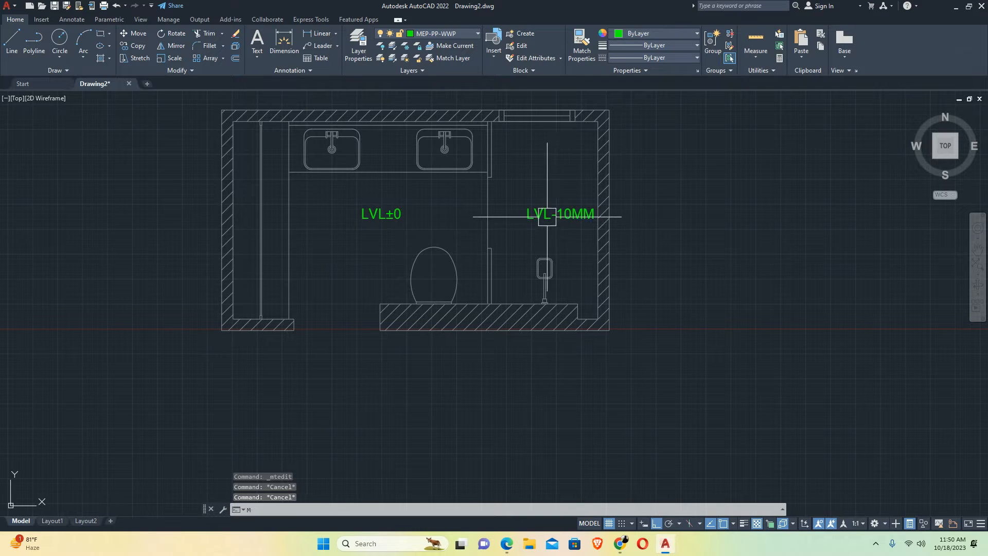
key("space")
left_click(547, 215)
key("space")
left_click(810, 291)
key("Escape")
key("Escape")
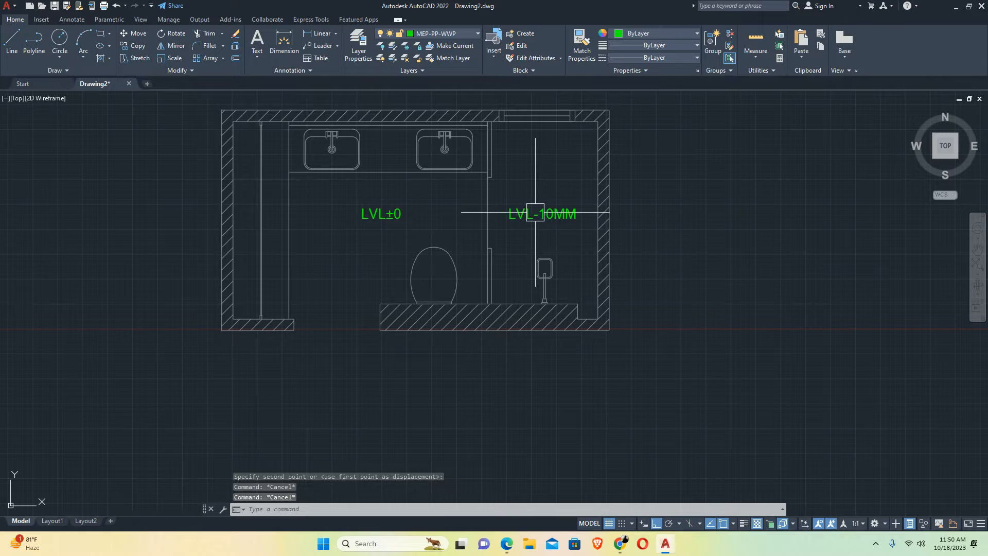
Create a new layer named MEP-FLOR LEVEL
middle_click_drag(558, 205, 626, 162)
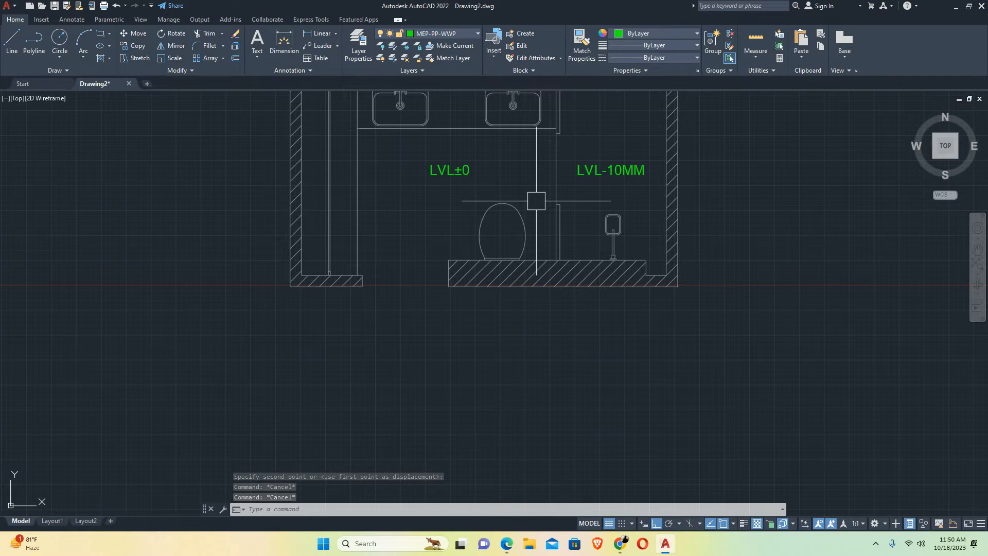
type("la")
key("Return")
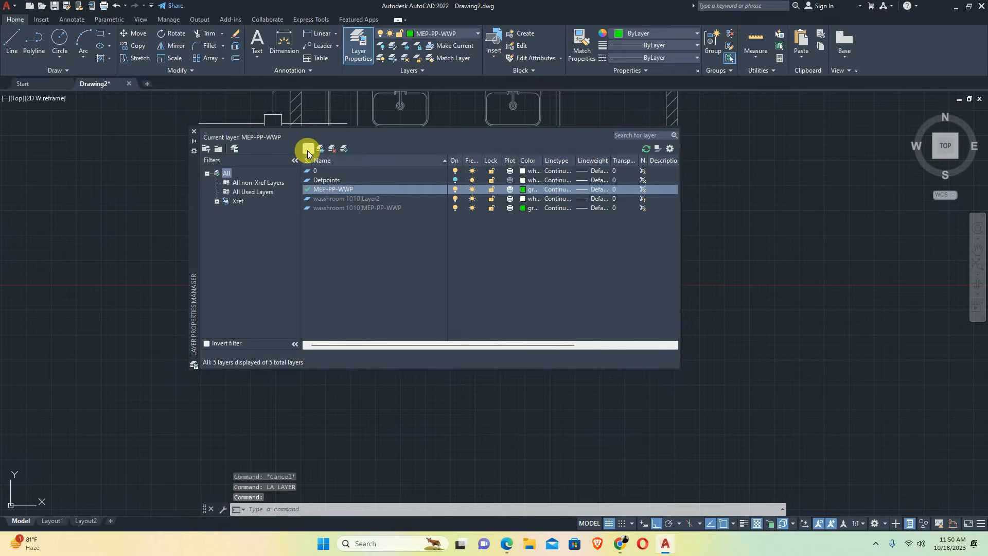
left_click(308, 150)
type("MEP-FLOR LEVEL")
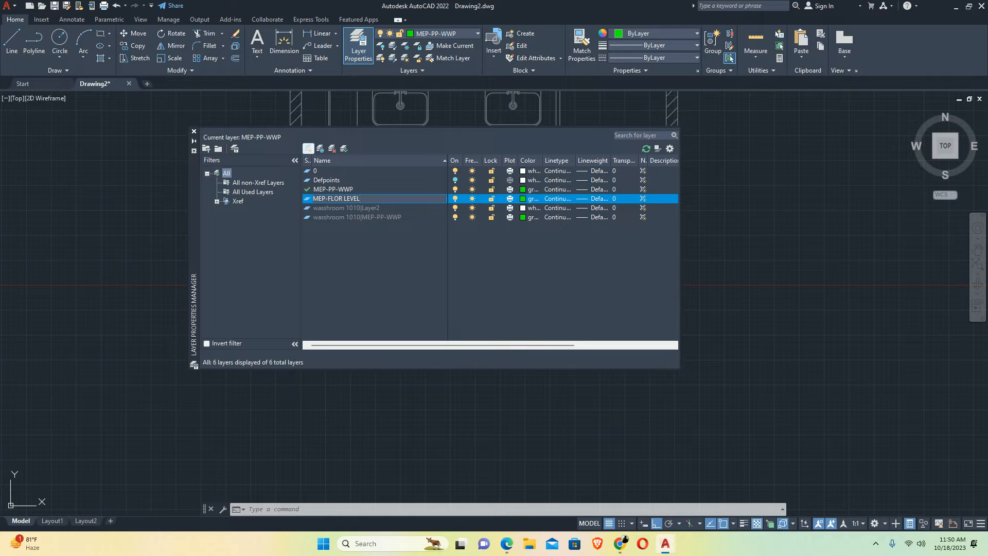
Set the MEP-FLOR LEVEL layer's colour to index colour 250
left_click(524, 199)
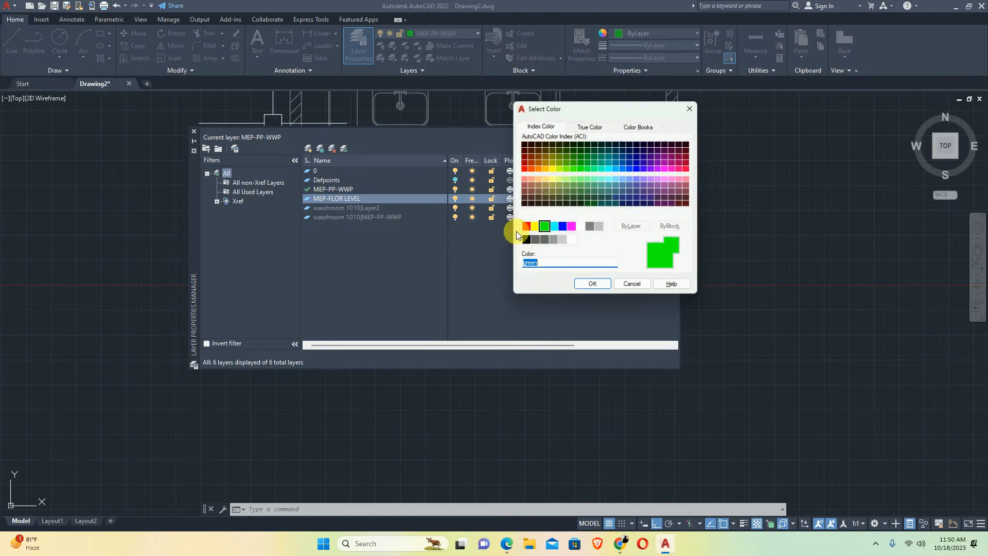
left_click(526, 240)
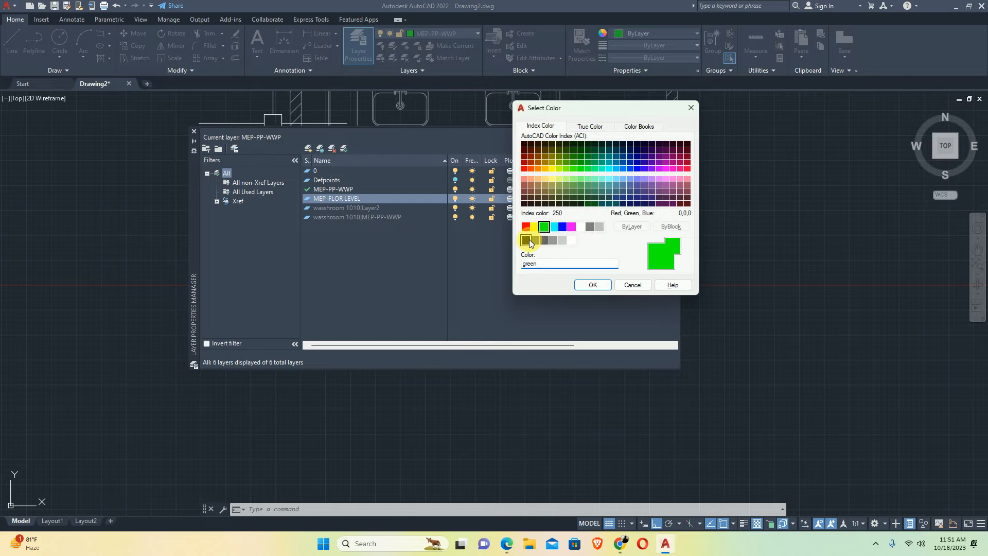
left_click(593, 285)
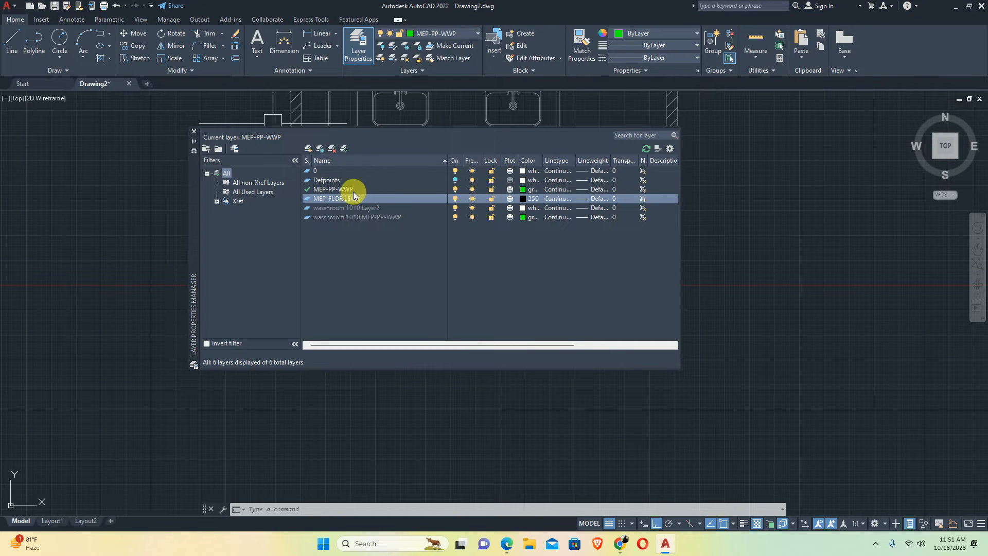
Set the MEP-FLOR LEVEL layer's colour to white and make it the current layer
left_click(519, 200)
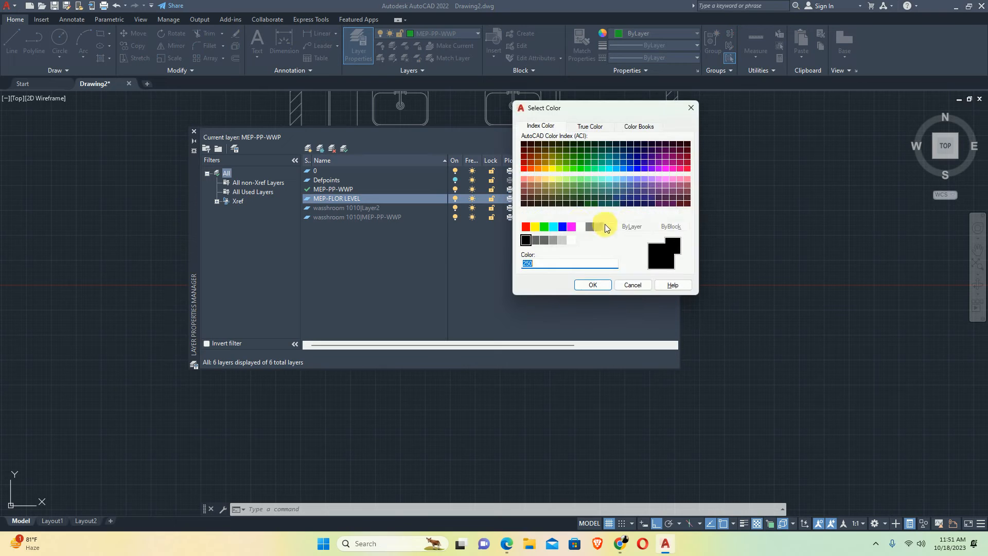
left_click(581, 225)
left_click(586, 285)
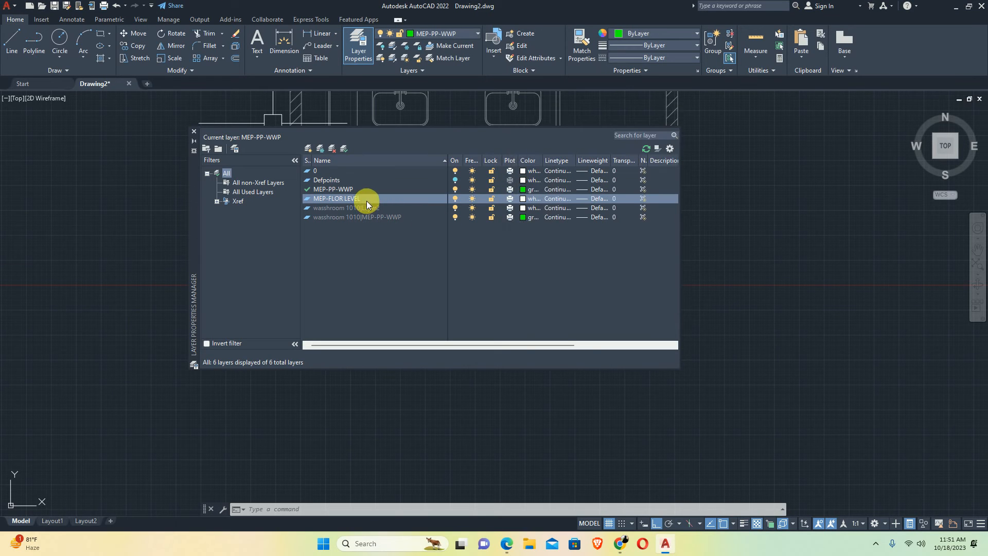
double_click(366, 200)
Rename the current layer as MEP-FLOOR LEVEL and close the layer manager
right_click(339, 204)
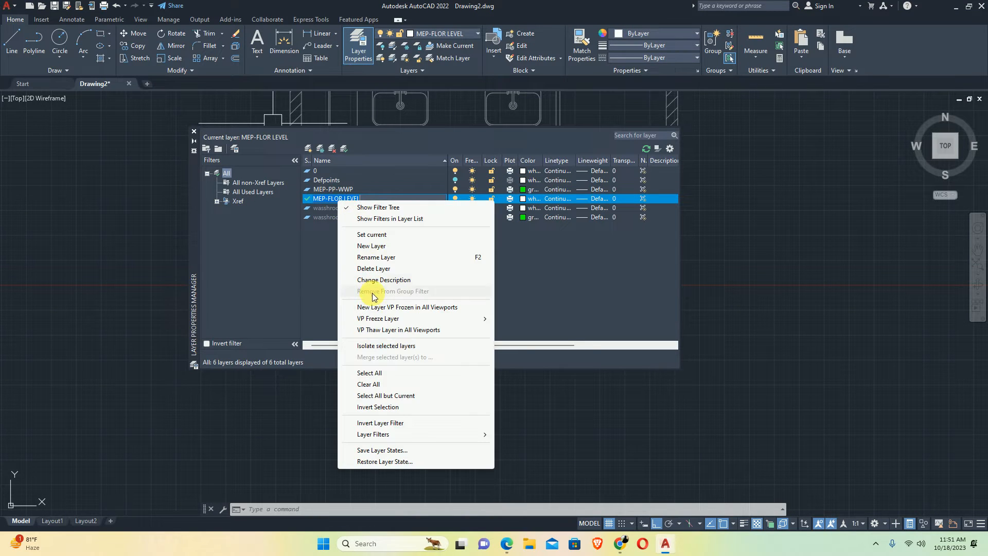
left_click(371, 257)
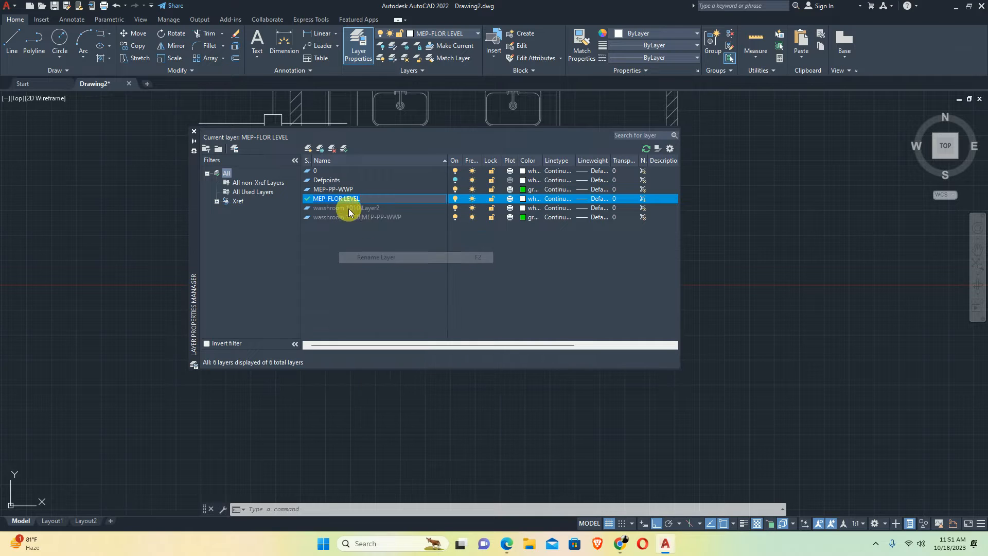
type("O")
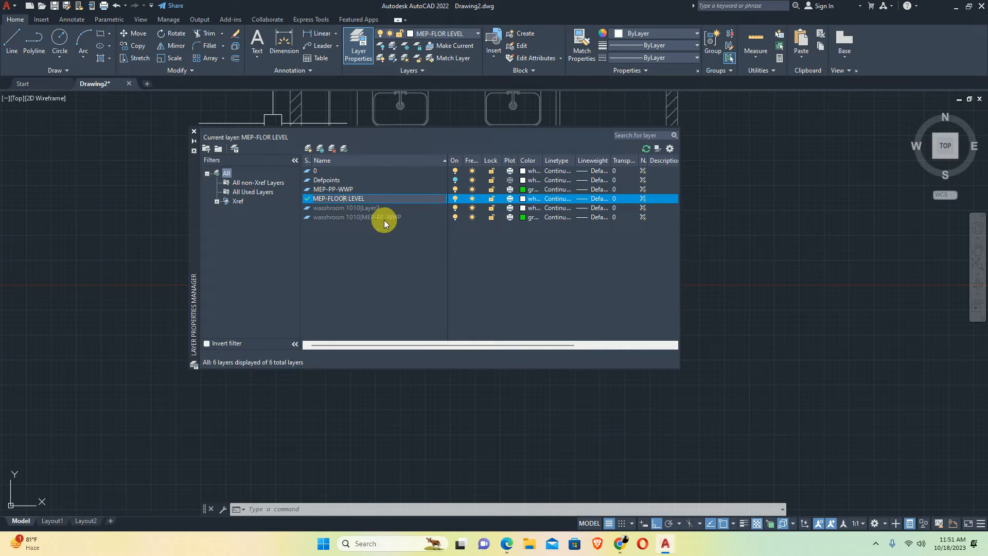
key("Return")
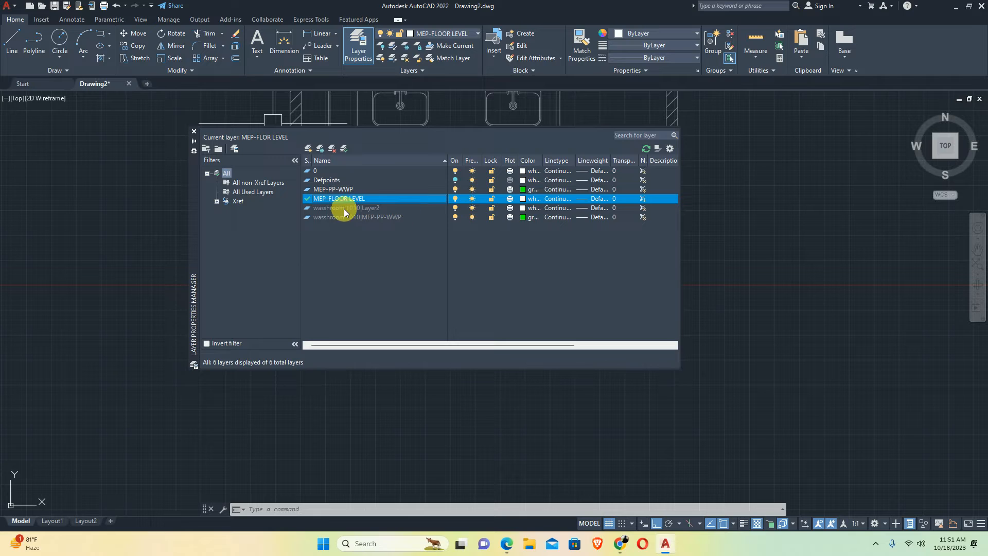
left_click(343, 209)
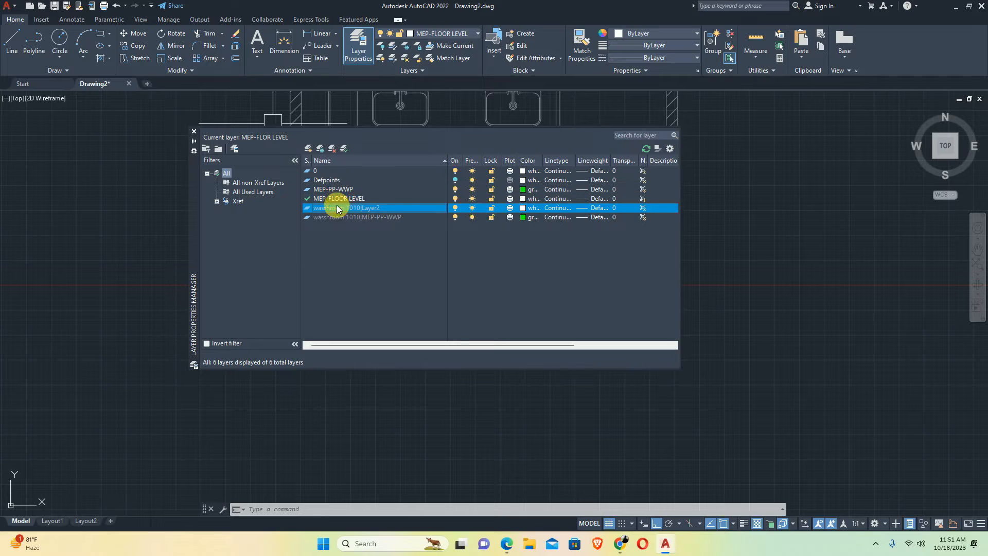
left_click(194, 131)
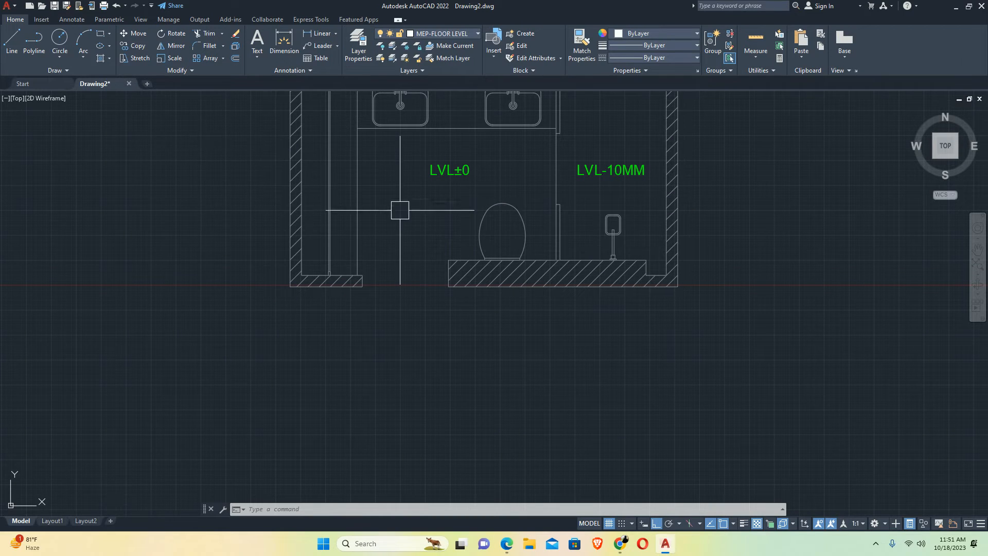
Assign the LVL±0 and LVL-10MM texts to the MEP-FLOOR LEVEL layer and clear the selection
left_click(435, 170)
left_click(570, 171)
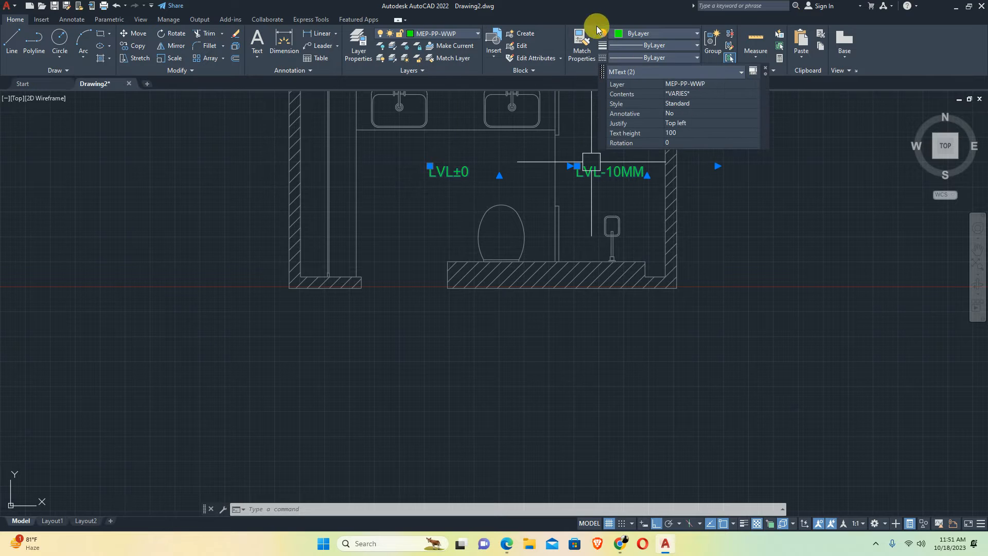
left_click(449, 33)
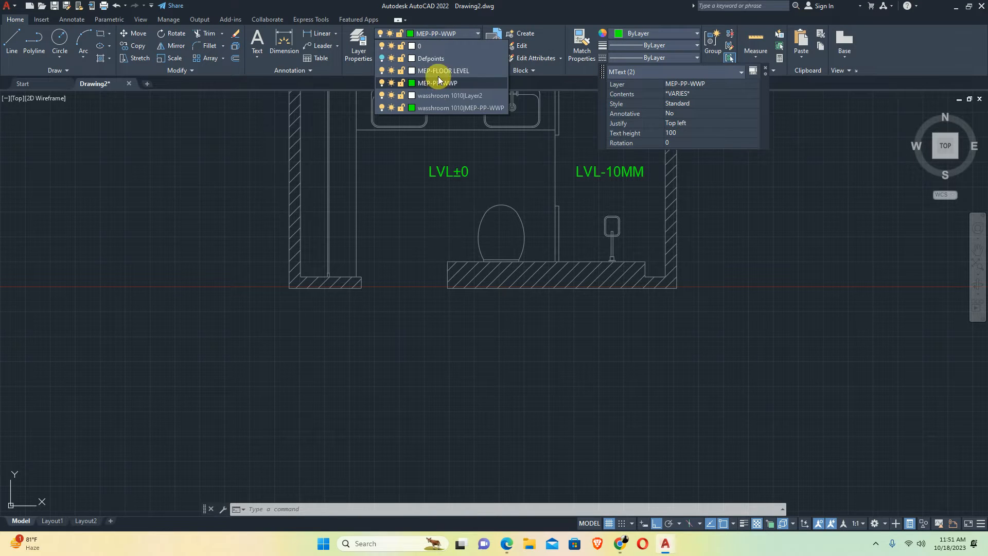
left_click(438, 71)
key("Escape")
Move the LVL±0 and LVL-10MM texts together slightly straight up within their floor areas
scroll(509, 169, "down", 2)
middle_click_drag(508, 169, 423, 210)
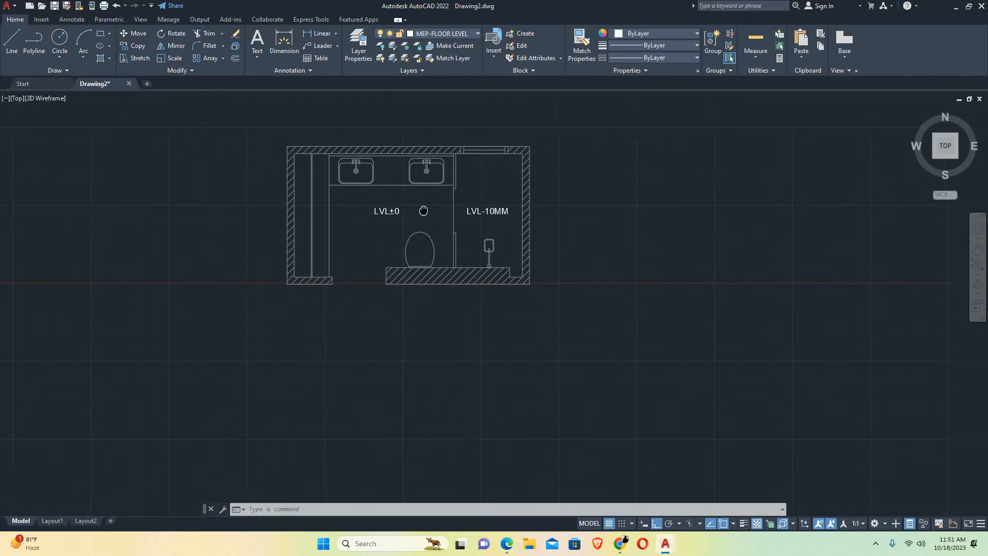
scroll(480, 227, "up", 2)
scroll(476, 187, "up", 3)
scroll(376, 183, "down", 5)
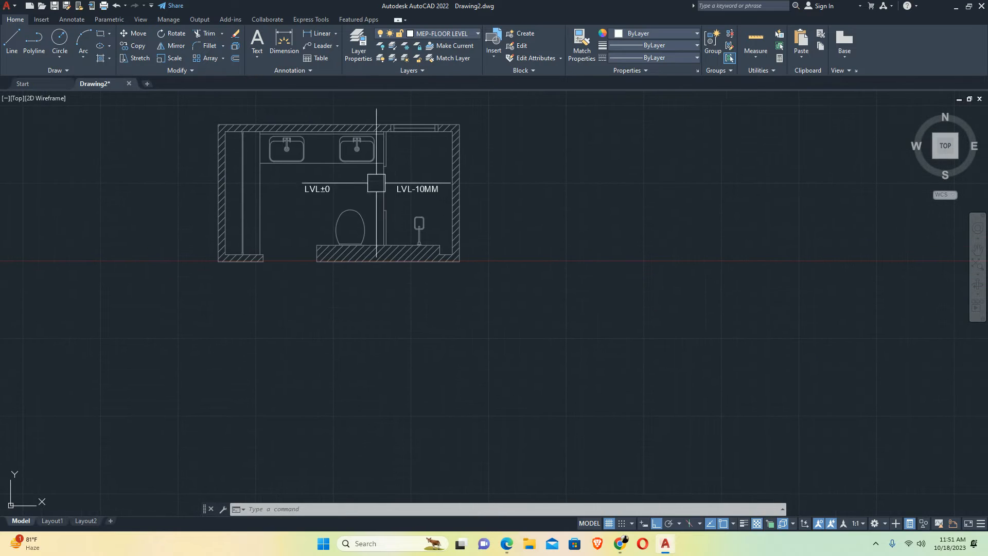
type("m")
key("Return")
scroll(360, 187, "up", 4)
key("Return")
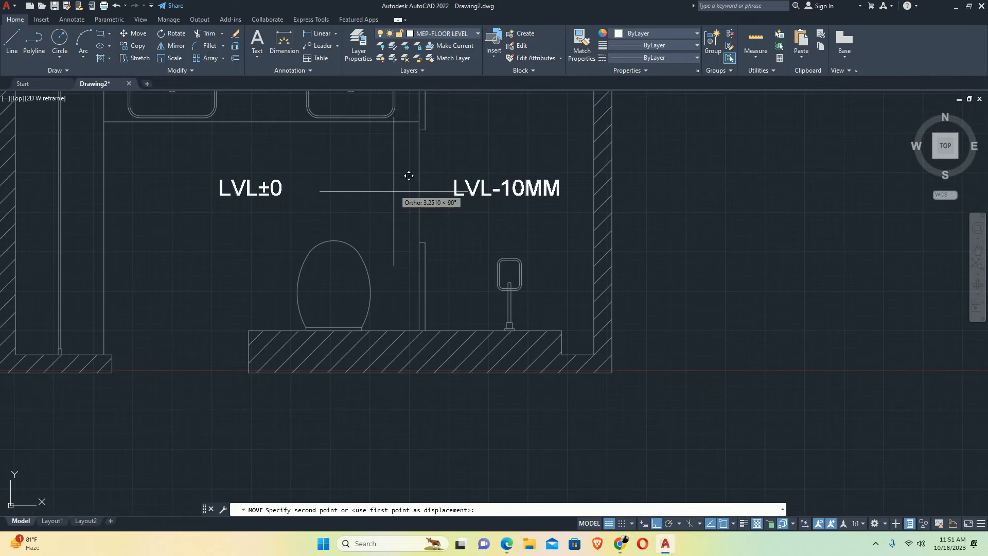
left_click(408, 177)
left_click(408, 157)
scroll(392, 174, "down", 5)
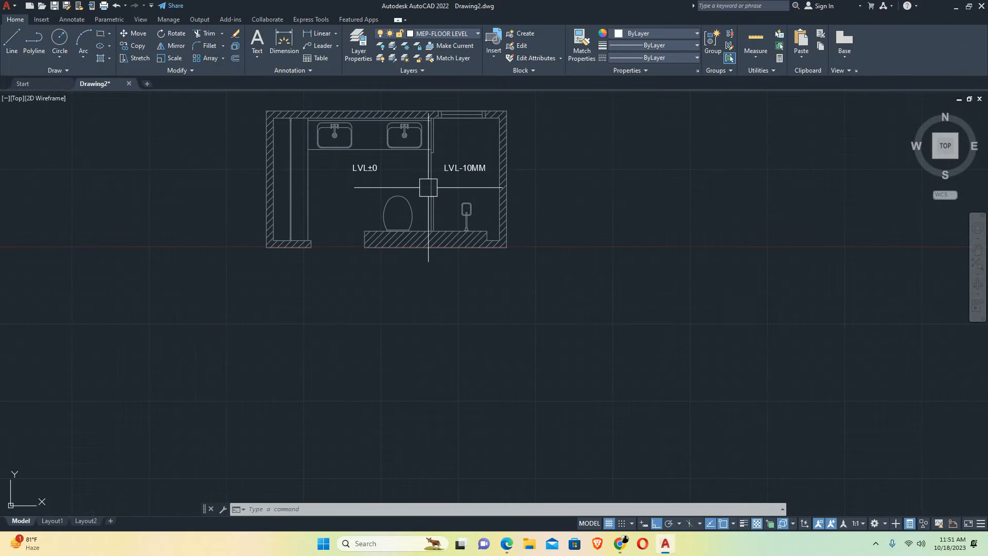
Make MEP-PP-WWP the current layer and close the layer manager
type("LA")
key("Return")
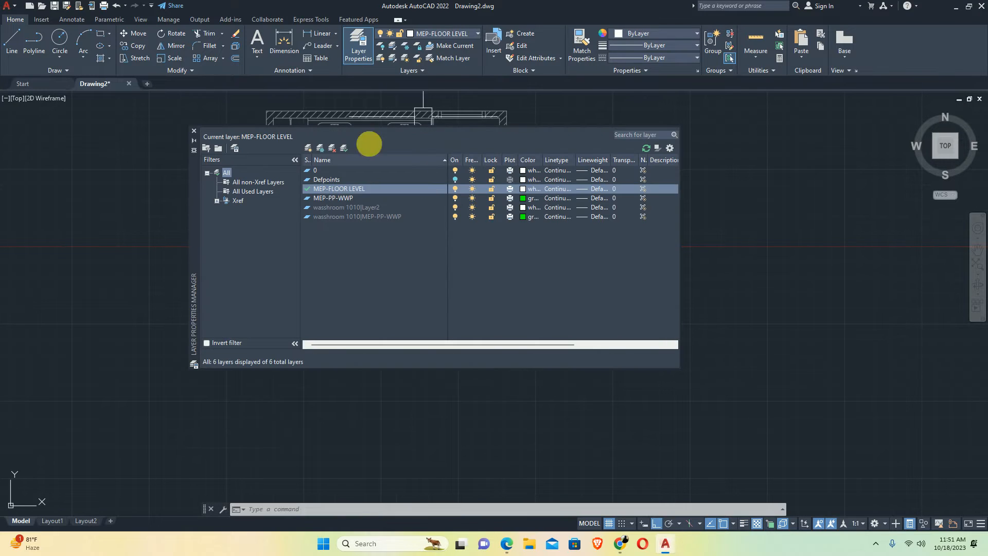
double_click(337, 199)
left_click(194, 131)
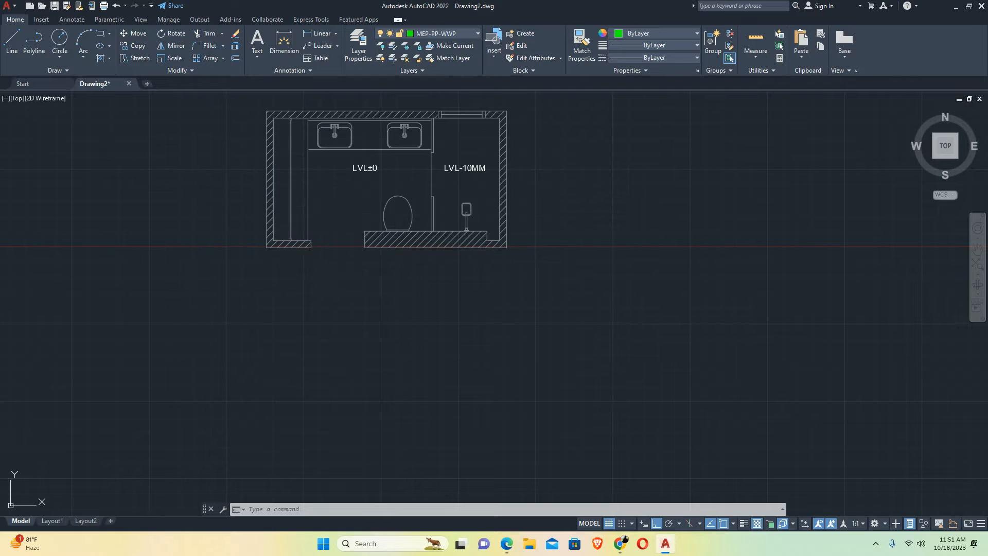
Draw a circle of diameter 100 in the empty space outside the shower area's outer wall
scroll(453, 225, "up", 3)
middle_click_drag(359, 198, 379, 213)
type("c")
key("Return")
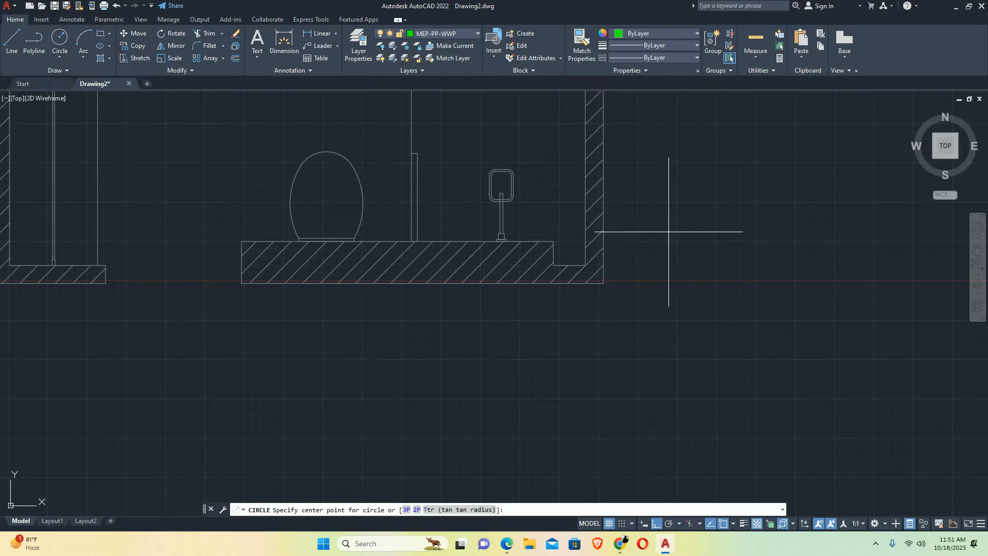
left_click(670, 226)
type("d")
key("Return")
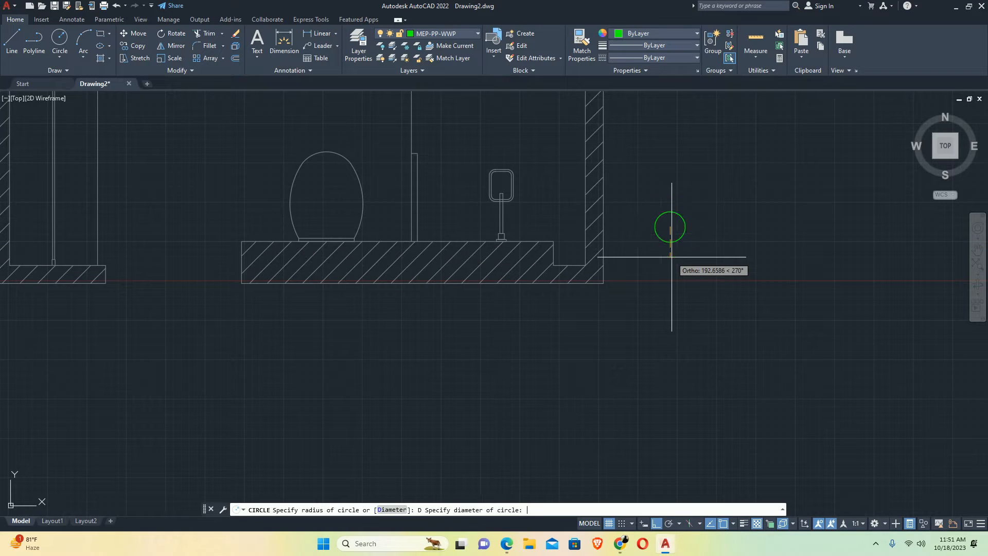
type("100")
key("Return")
scroll(669, 242, "up", 5)
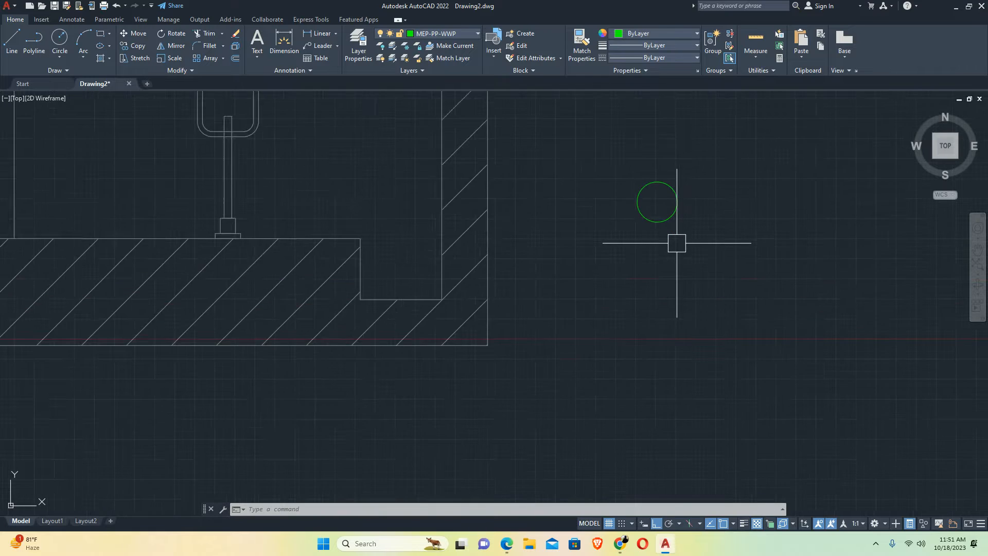
type("o")
key("Return")
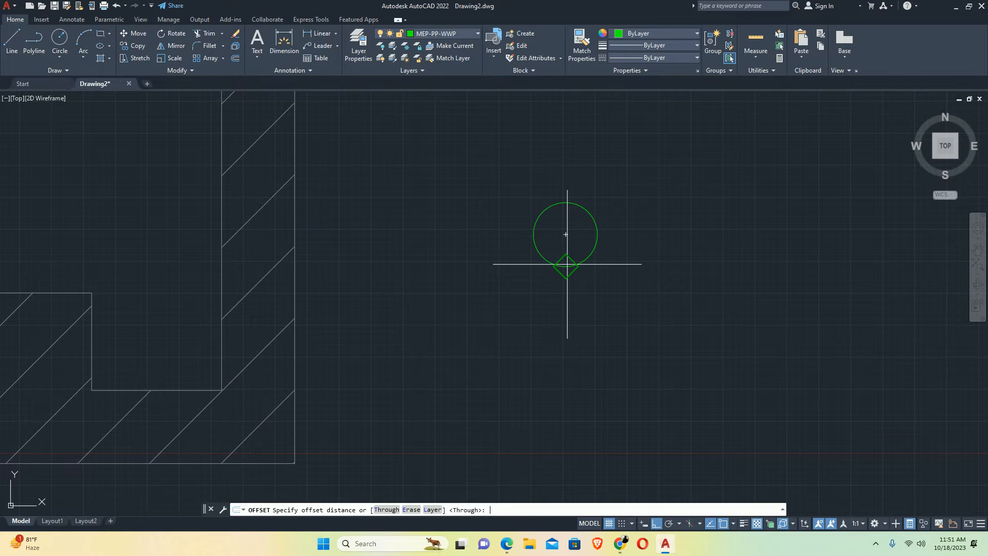
type("10")
key("Return")
left_click(584, 224)
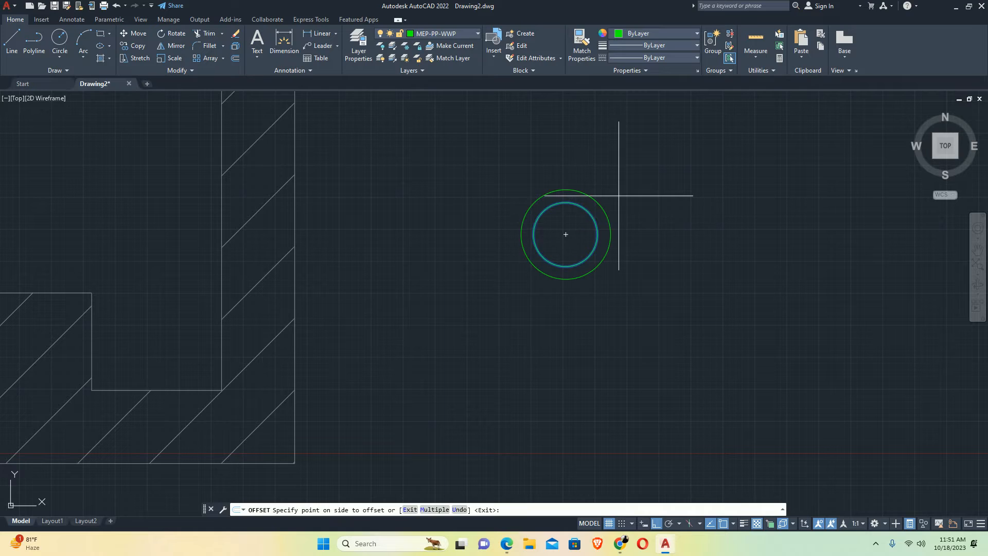
key("Escape")
Offset the 100-diameter circle outward by 15 to form the drain's outer ring
key("Return")
type("15")
key("Return")
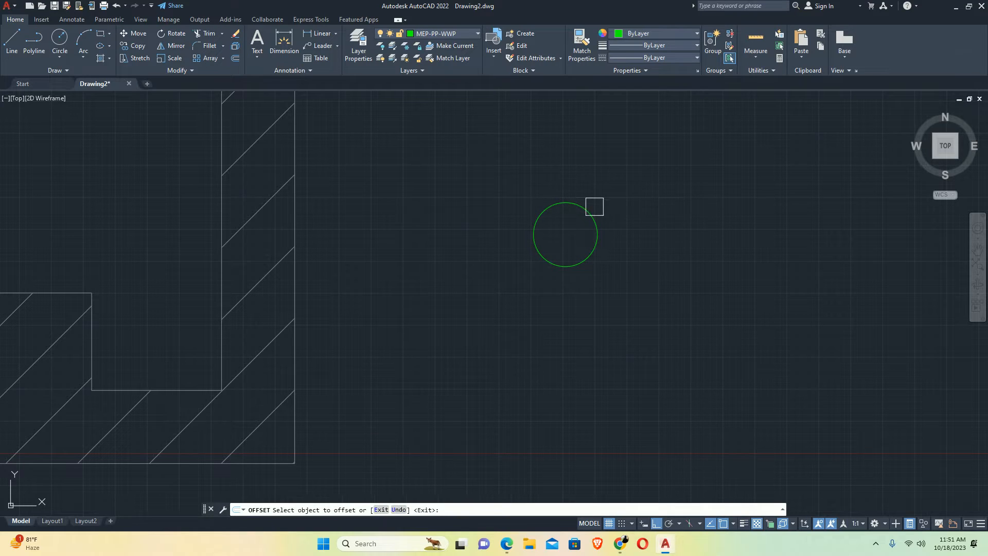
left_click(591, 208)
left_click(617, 208)
key("Return")
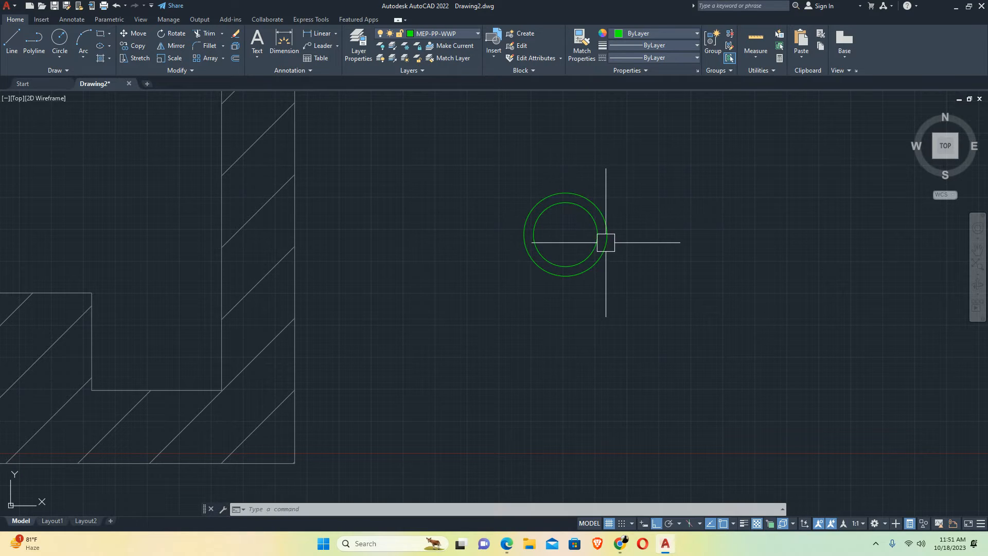
Switch to Chrome to look over the drain trap pictures on Pinterest, and return to the AutoCAD drawing
scroll(613, 230, "up", 5)
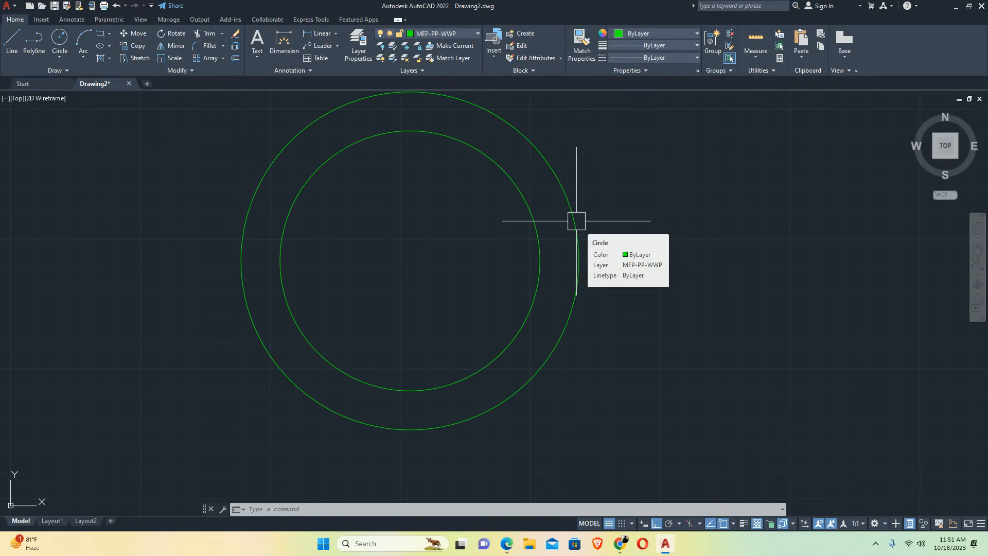
scroll(565, 205, "down", 3)
scroll(515, 226, "down", 1)
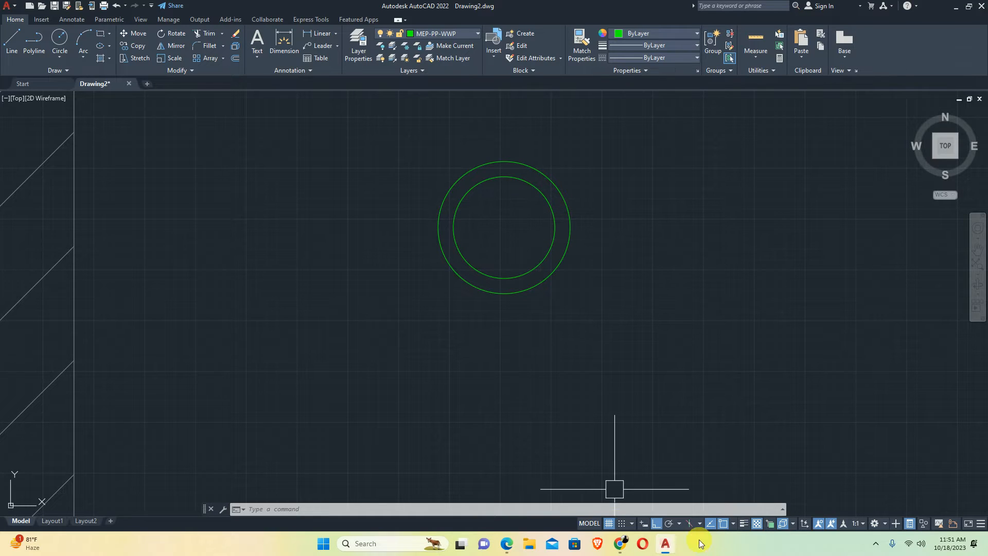
left_click(620, 543)
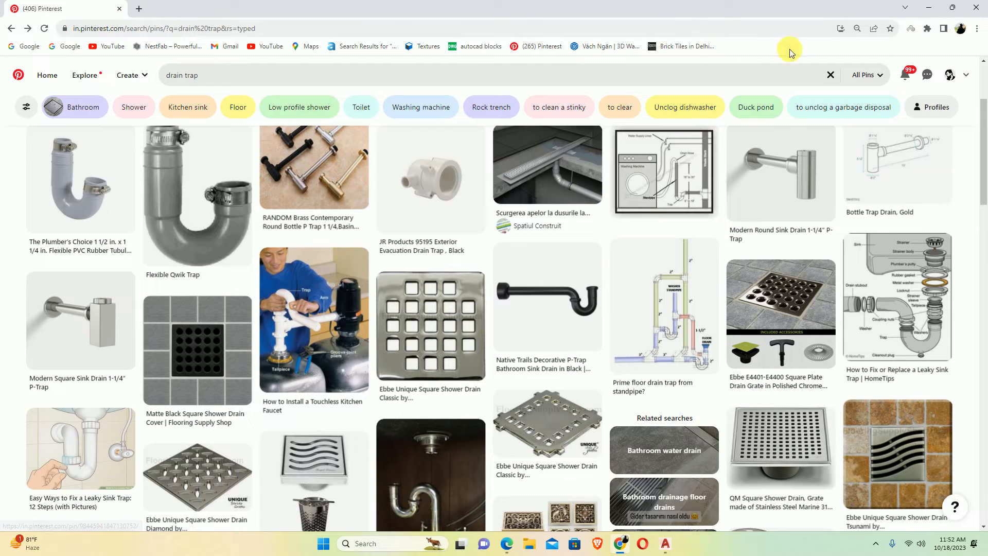
left_click(929, 7)
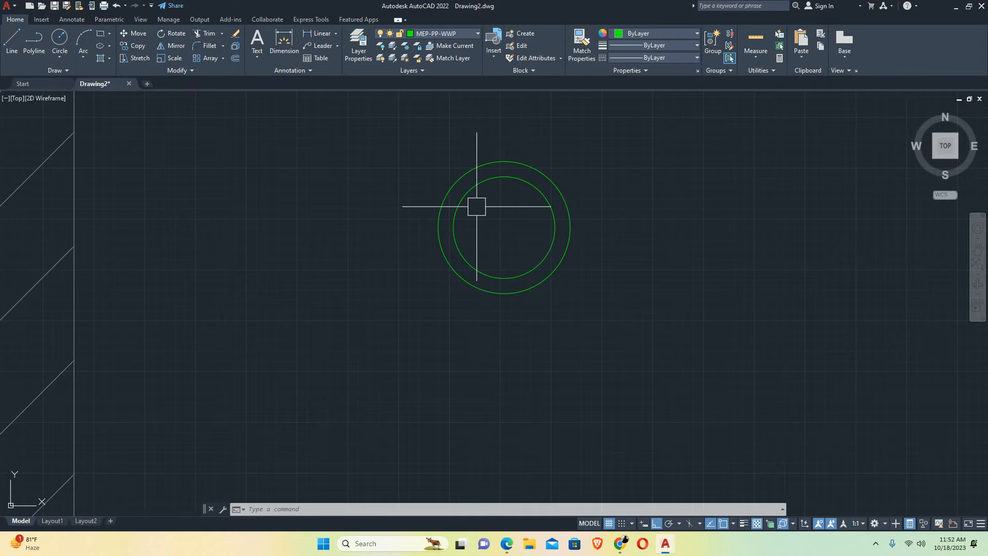
Hatch the inside of the inner circle with the predefined HEX pattern
type("h")
key("Return")
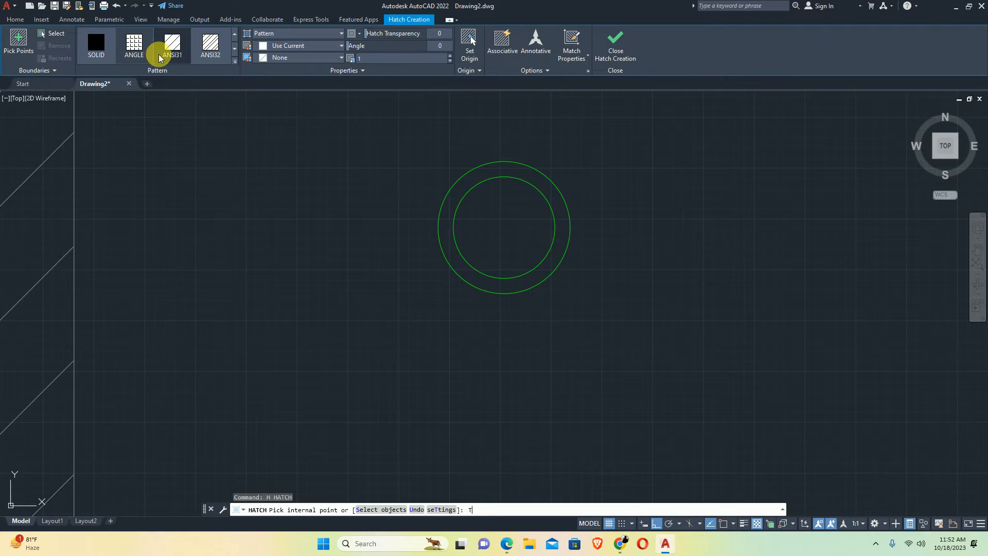
type("T")
key("Return")
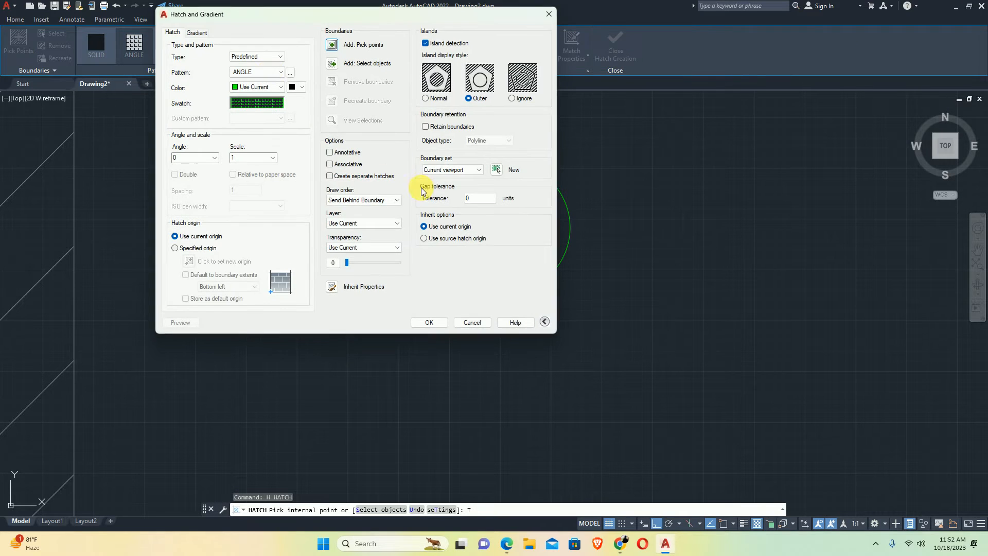
left_click(290, 72)
scroll(205, 179, "down", 5)
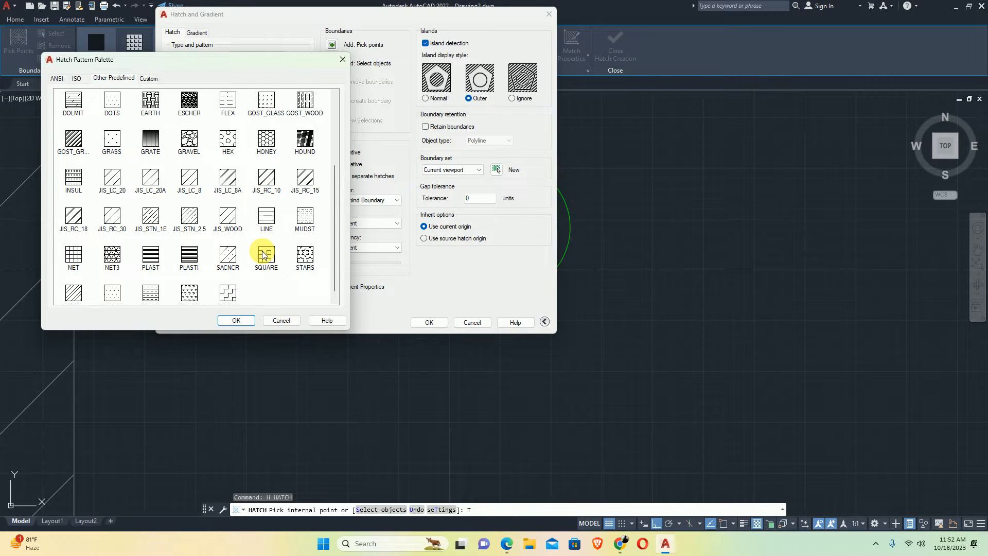
scroll(263, 254, "up", 3)
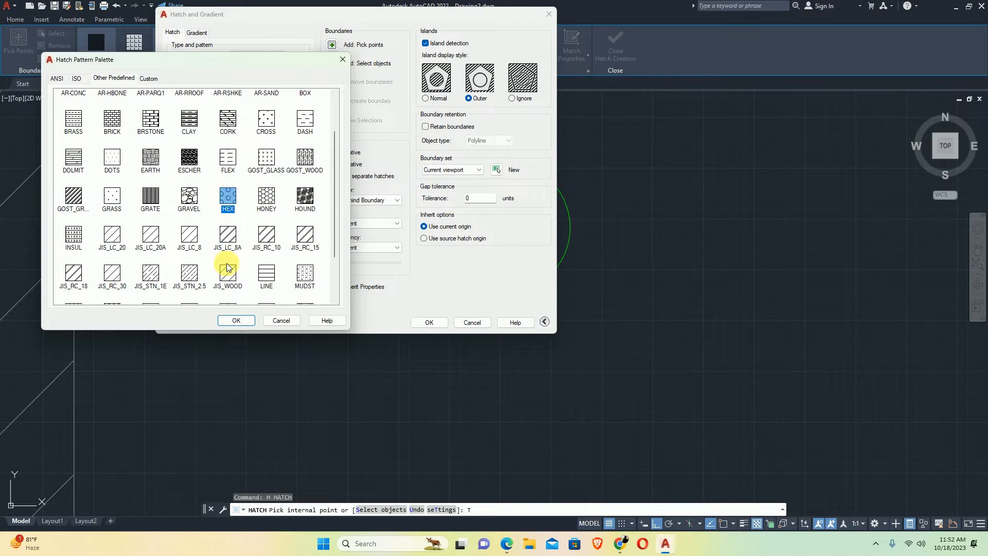
left_click(235, 319)
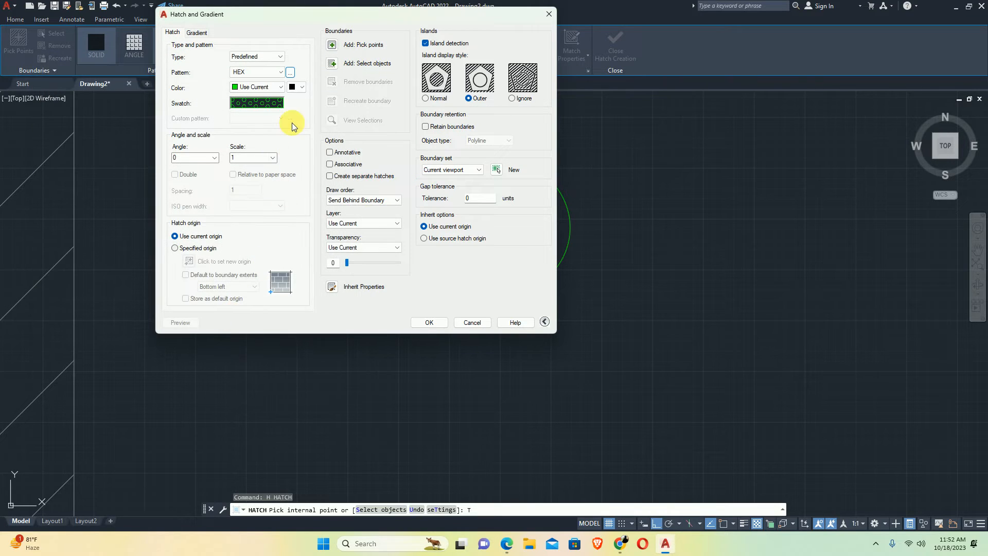
left_click(333, 48)
left_click(485, 216)
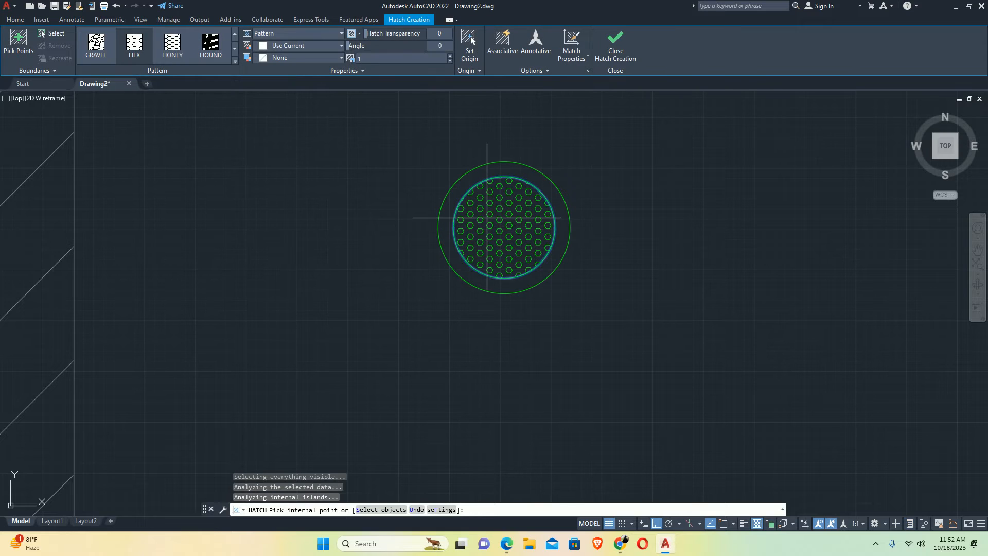
key("Return")
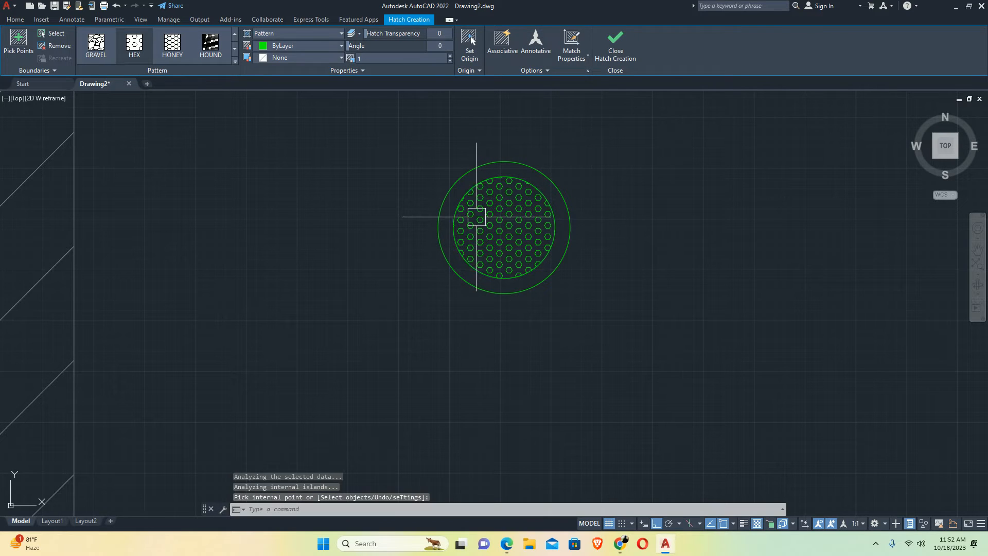
Set the scale of the inner circle's HEX hatch to 1.5 and clear the selection
left_click(463, 216)
left_click(586, 203)
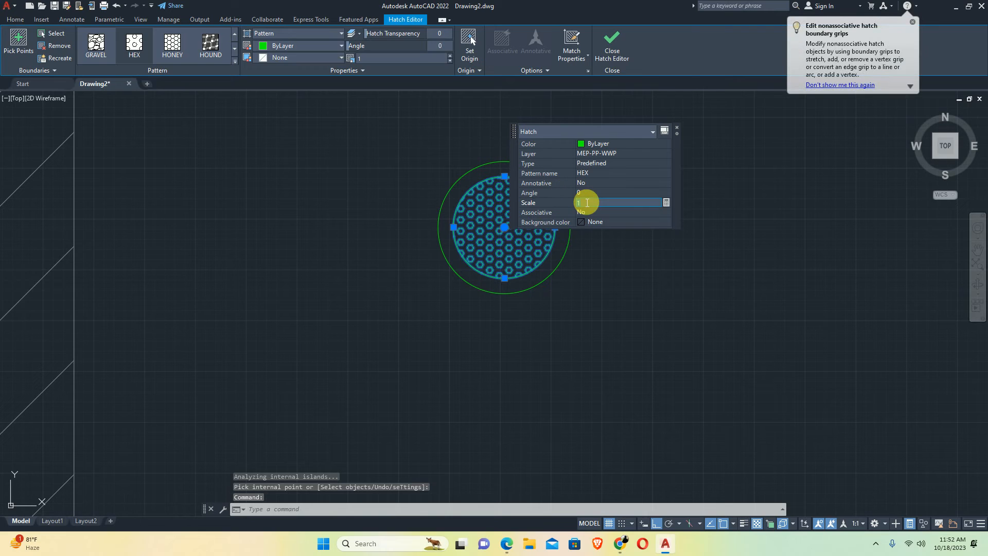
type("1.5")
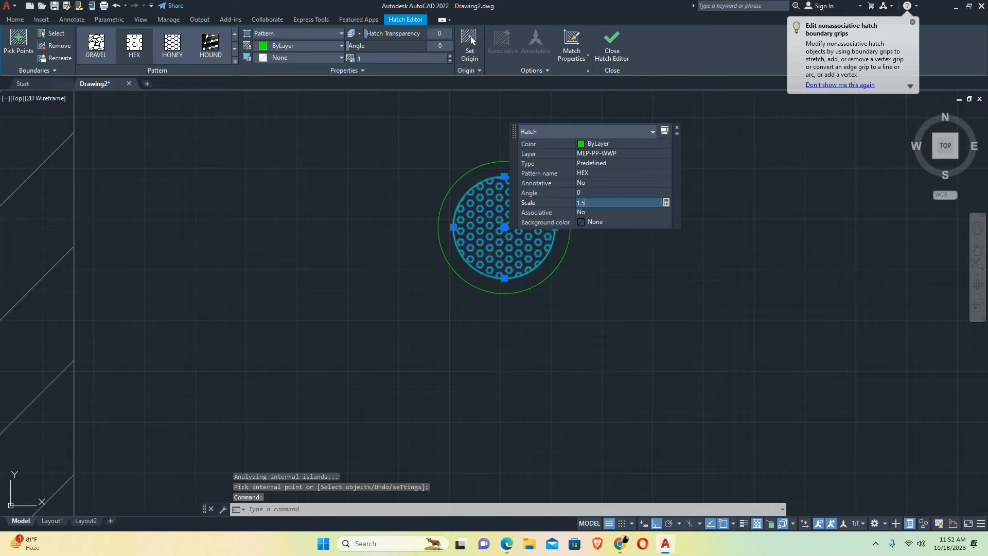
key("Return")
key("Escape")
Examine the hatched drain symbol and its size against the adjacent shower area and walls
scroll(477, 273, "down", 6)
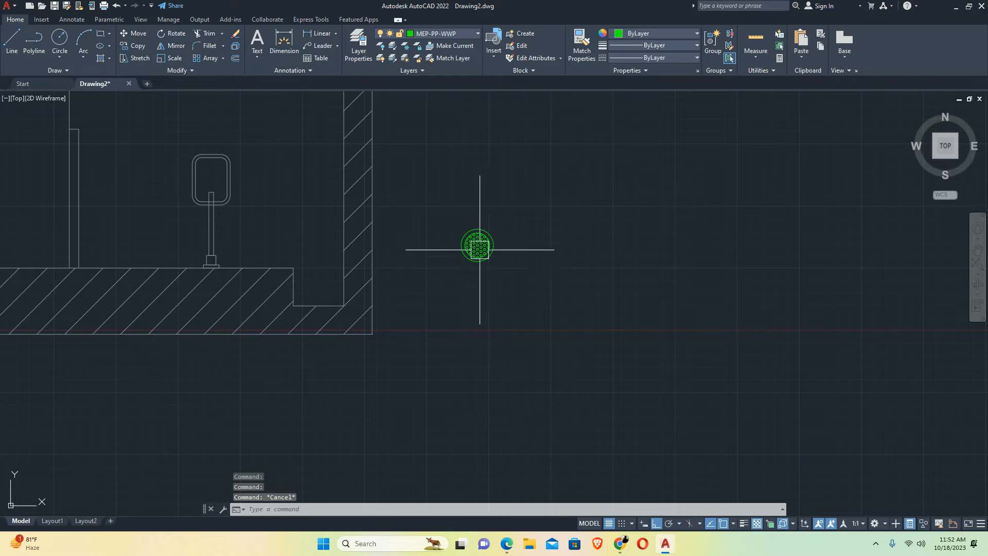
scroll(478, 249, "up", 4)
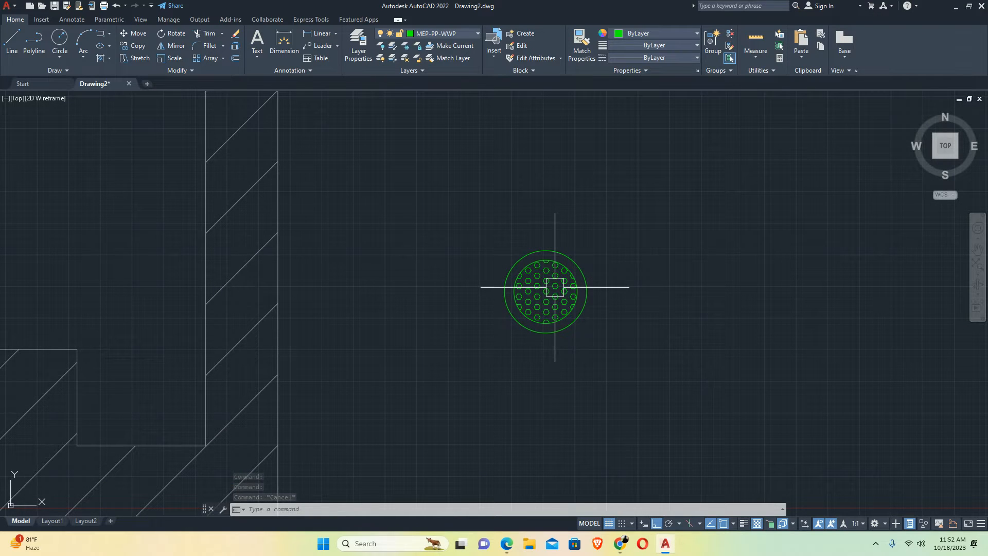
scroll(546, 286, "down", 4)
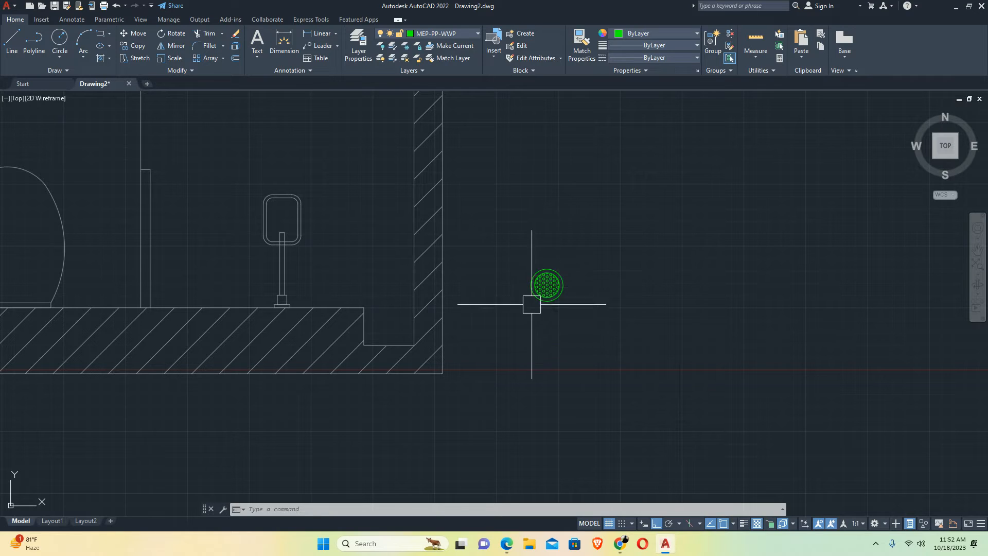
mouse_move(553, 277)
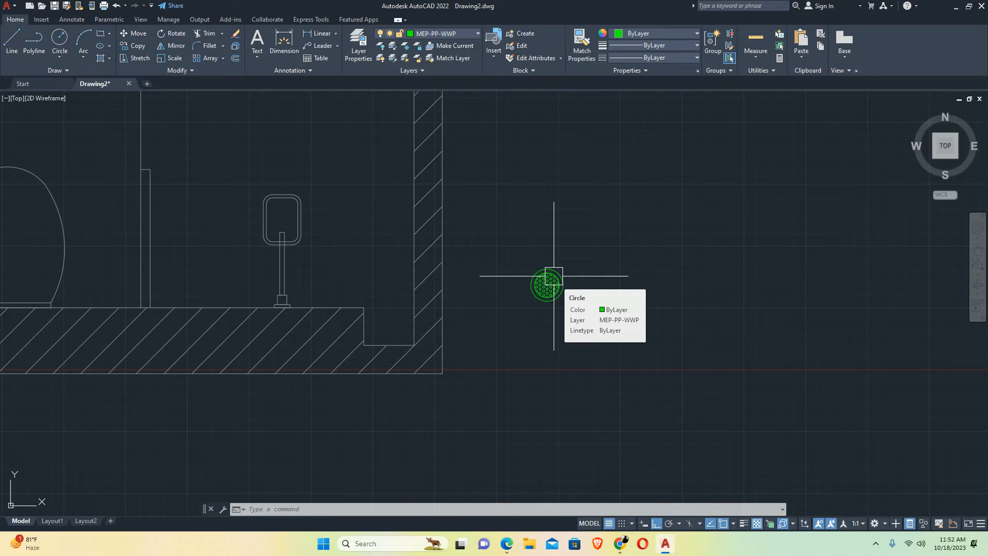
mouse_move(432, 270)
middle_mouse_down()
mouse_move(448, 287)
mouse_move(612, 303)
middle_mouse_up()
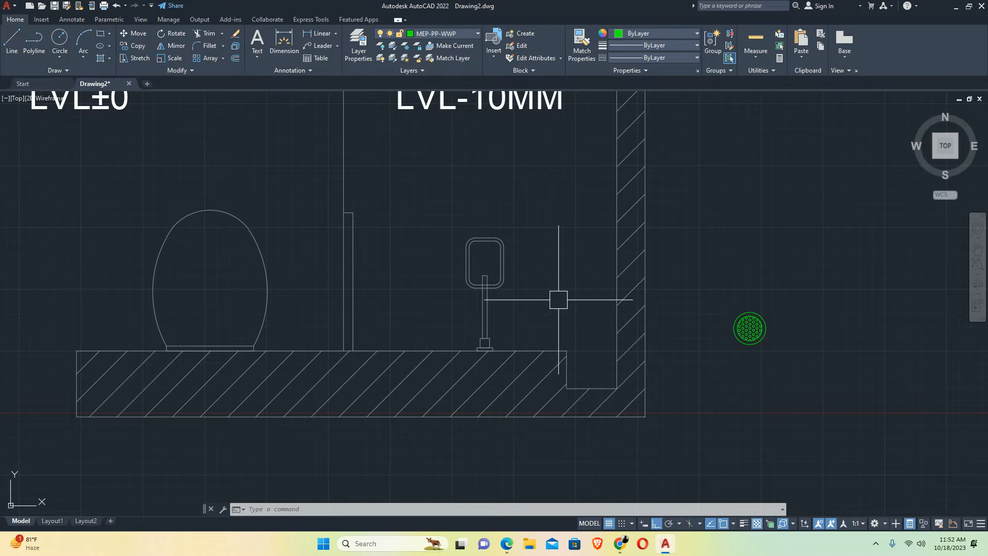
middle_click_drag(755, 323, 659, 315)
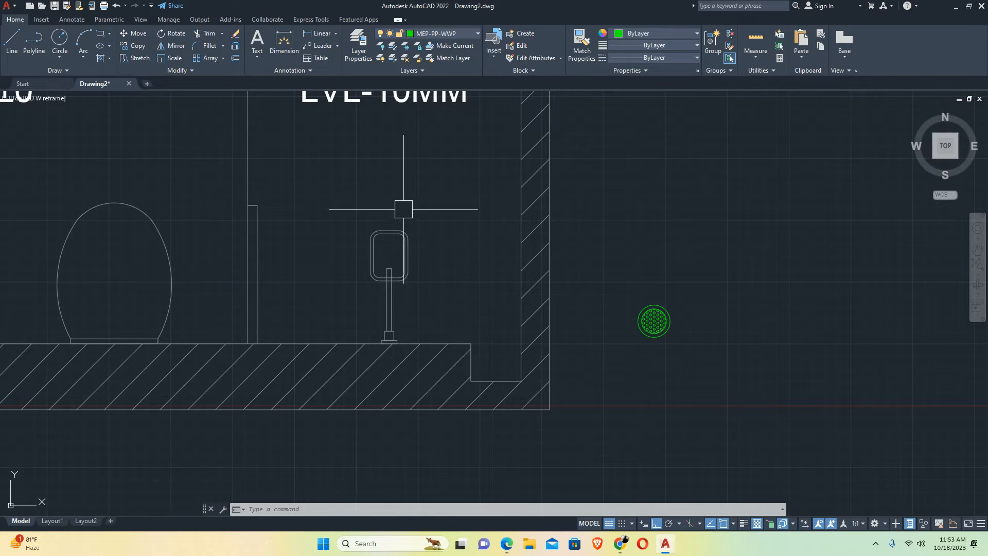
mouse_move(662, 290)
middle_mouse_down()
mouse_move(628, 268)
mouse_move(597, 277)
middle_mouse_up()
scroll(616, 298, "up", 3)
scroll(598, 278, "down", 1)
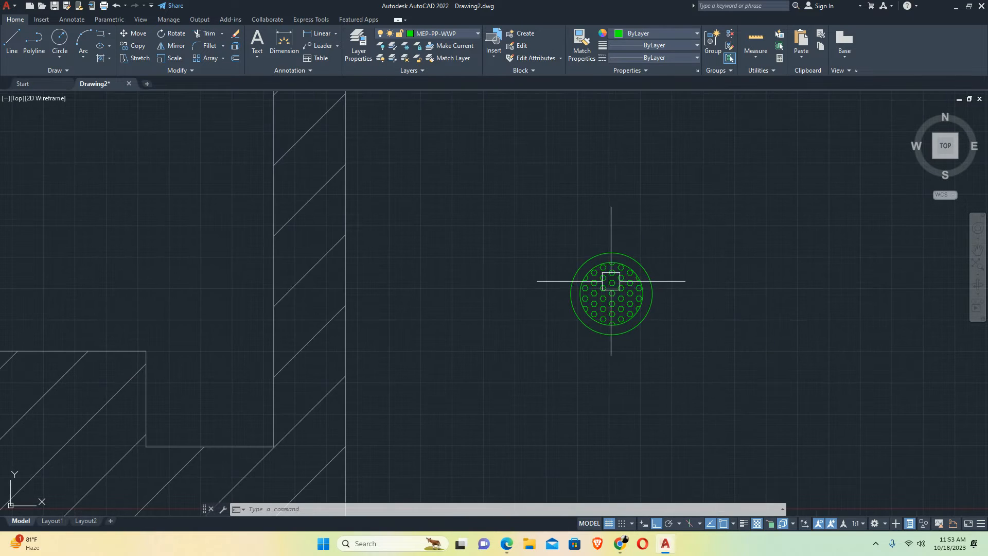
Examine the washroom plan's shower area and level zones together with the drain symbol beside the outer wall
scroll(576, 283, "down", 1)
middle_click_drag(290, 289, 571, 337)
scroll(516, 317, "down", 1)
scroll(516, 318, "down", 2)
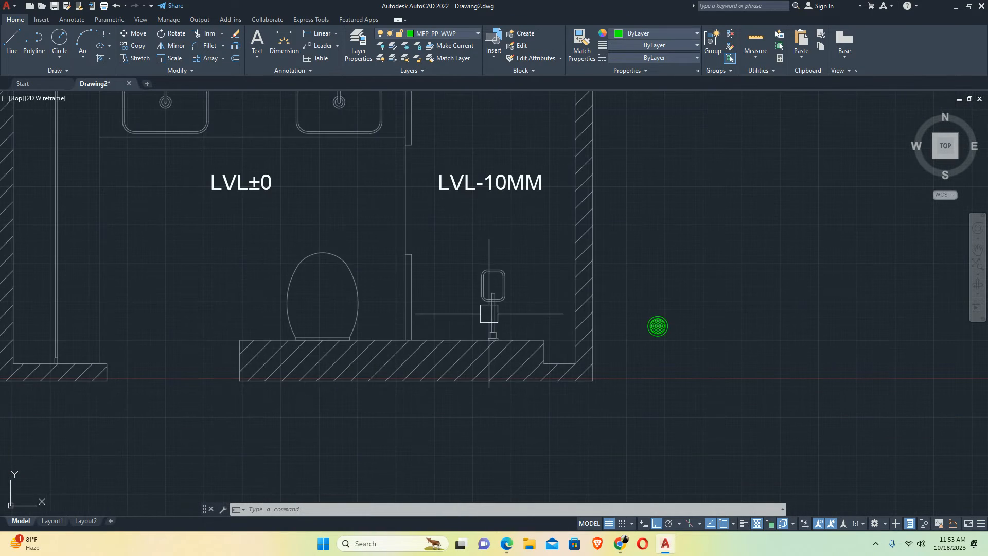
middle_click_drag(477, 316, 490, 348)
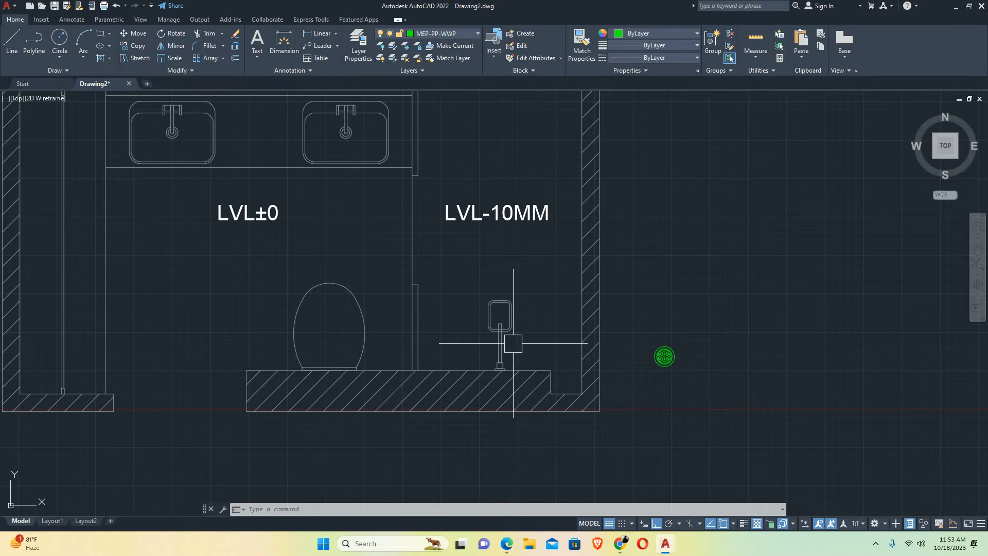
scroll(527, 339, "down", 2)
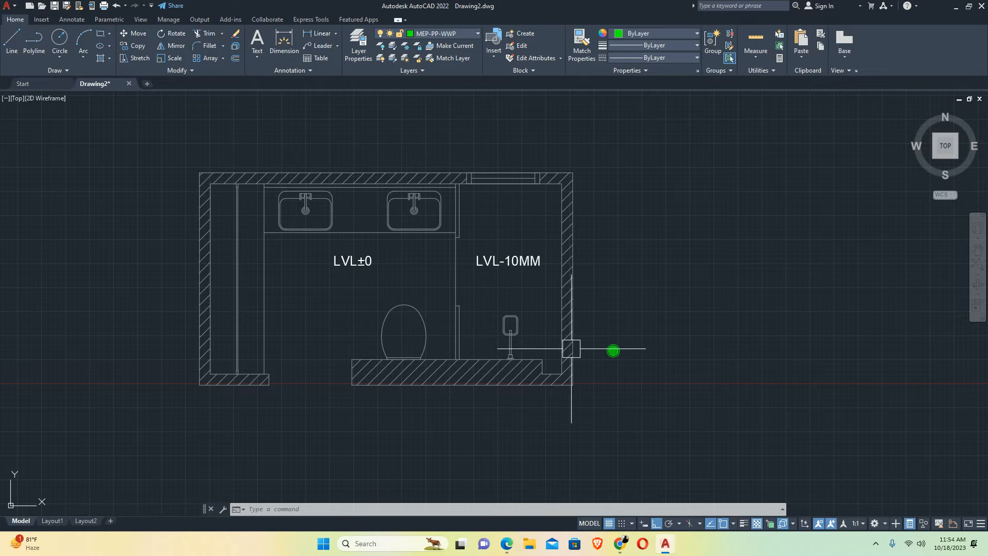
Move the whole hatched drain symbol horizontally to the right, farther away from the washroom's outer wall
scroll(592, 360, "up", 4)
middle_click_drag(592, 361, 412, 341)
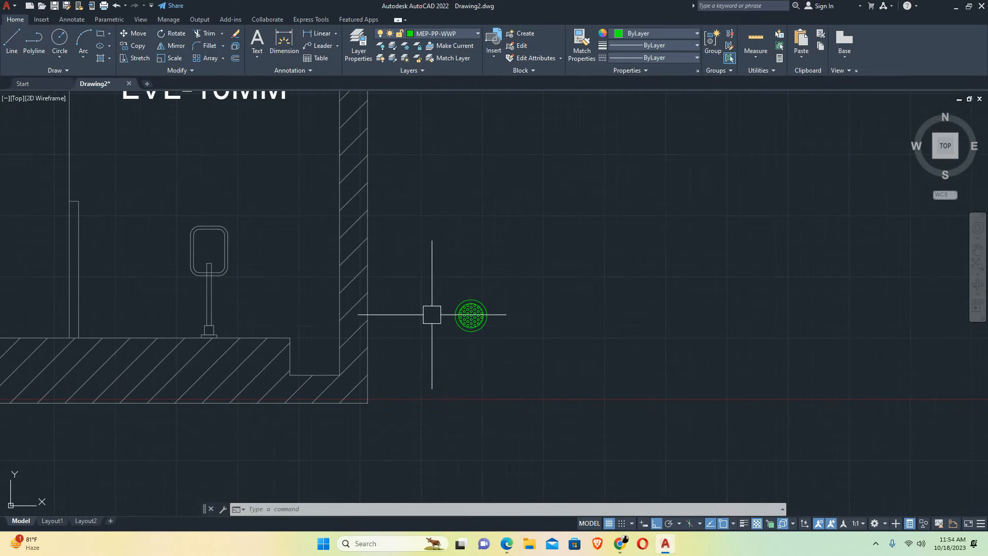
type("m")
key("Return")
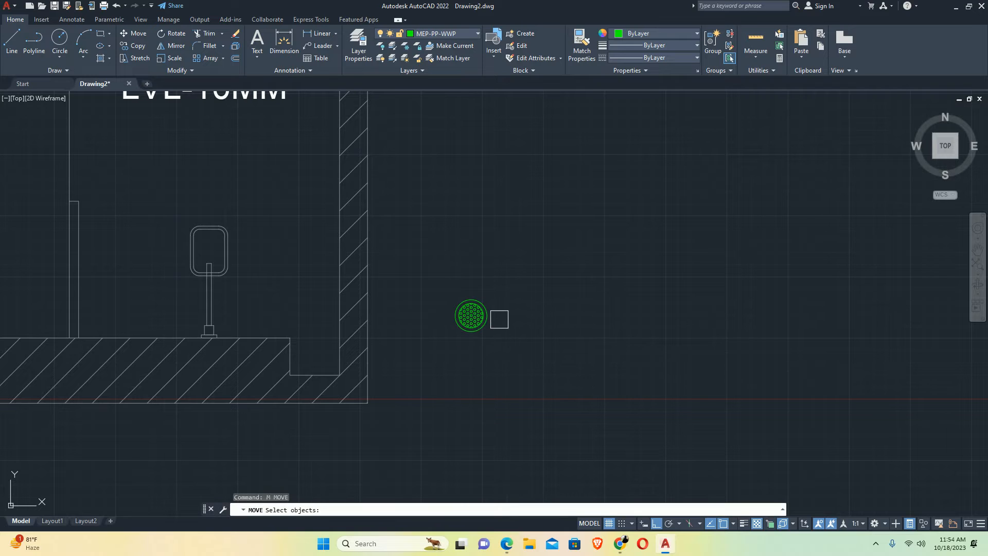
left_click(431, 293)
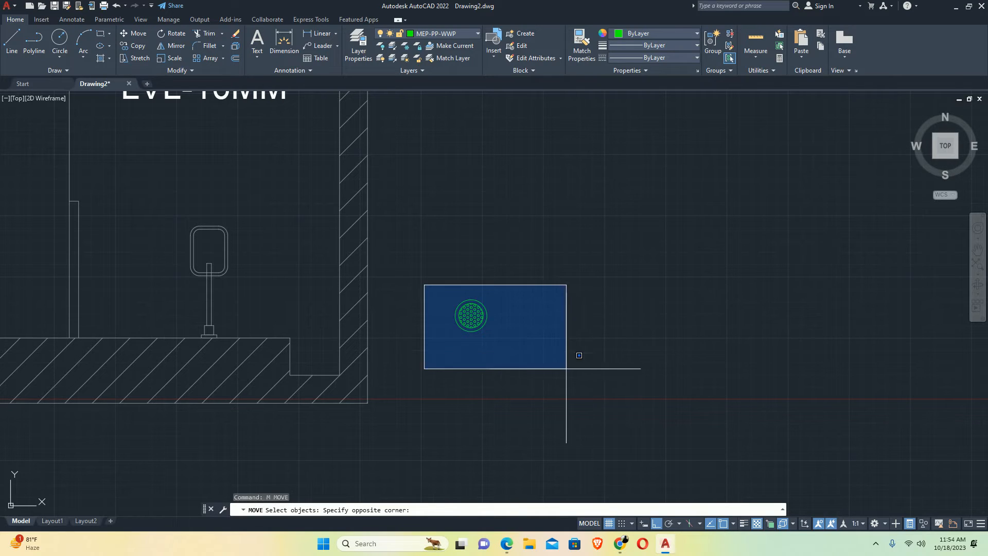
left_click(565, 360)
key("Return")
left_click(481, 245)
left_click(677, 245)
key("Escape")
Draw a horizontal line from the centre of the drain circles leftward, well past the outer circle
middle_click_drag(629, 283, 569, 255)
type("L")
key("Return")
scroll(625, 291, "up", 4)
left_click(625, 290)
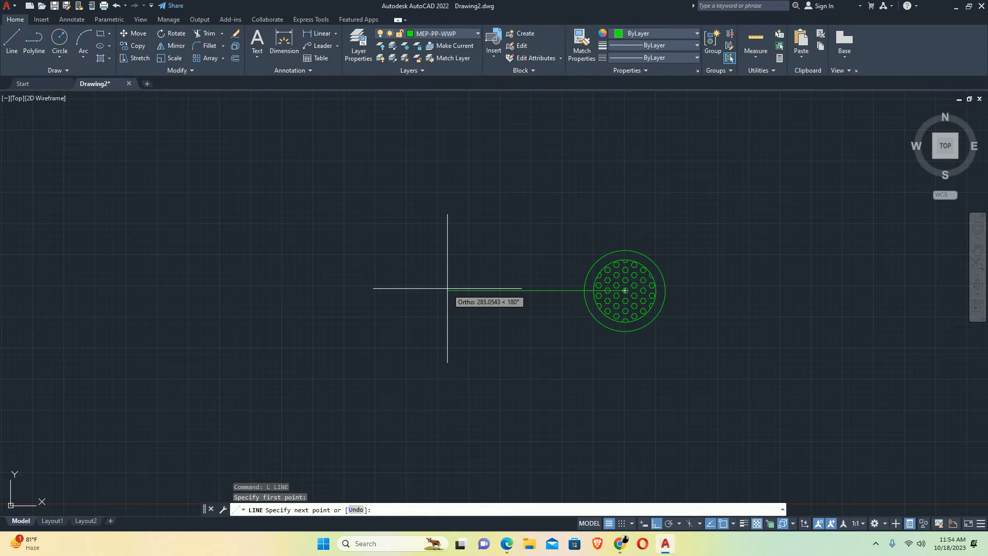
left_click(395, 290)
key("Escape")
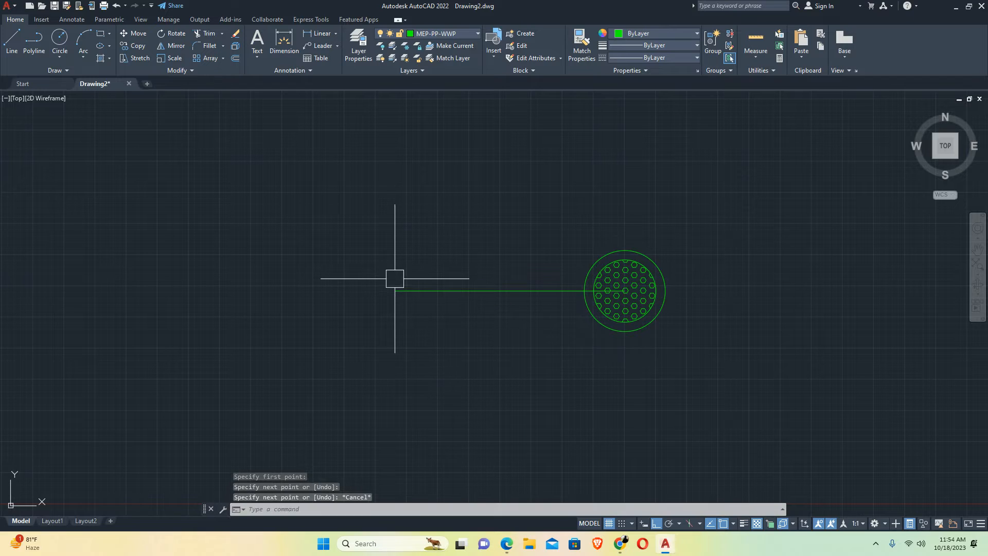
Offset the horizontal centre line by 50 to both sides to form the outlet pipe's edges
key("Return")
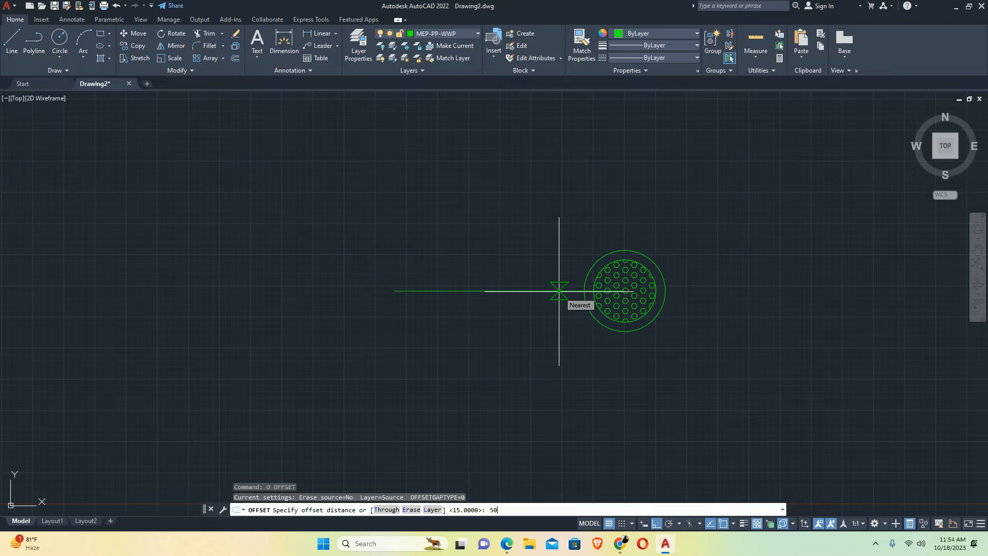
type("50")
key("Return")
left_click(515, 291)
left_click(512, 250)
left_click(518, 291)
left_click(514, 334)
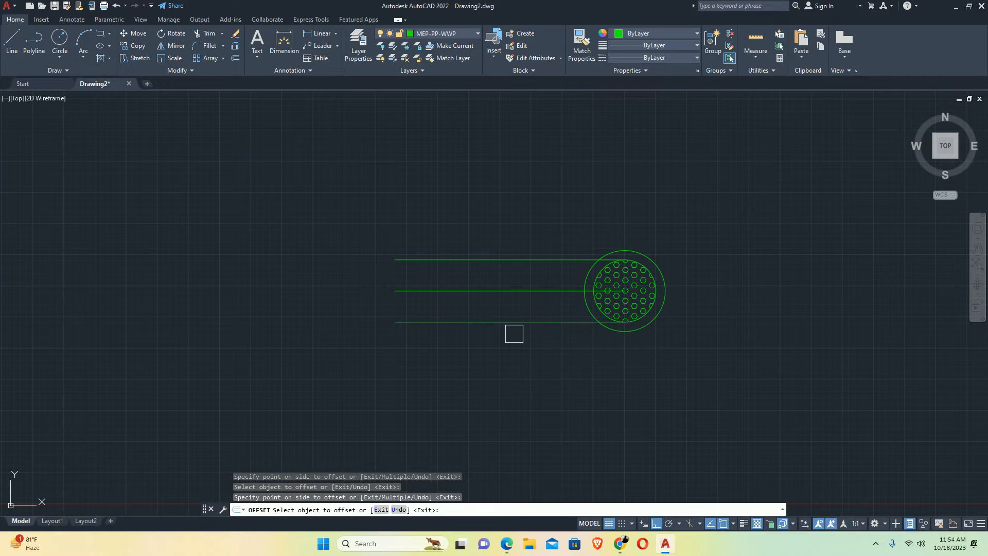
key("Escape")
key("Escape")
Trim the ends of both offset pipe edges that run inside the drain's outer circle
scroll(618, 323, "up", 10)
type("TR")
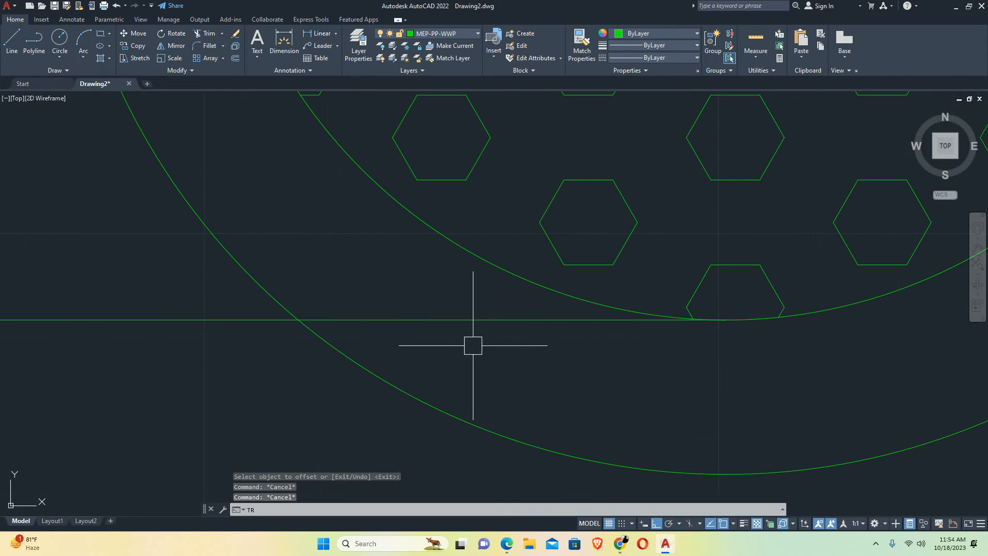
key("Return")
left_click(502, 331)
left_click(509, 294)
scroll(390, 244, "down", 2)
middle_click_drag(368, 246, 517, 466)
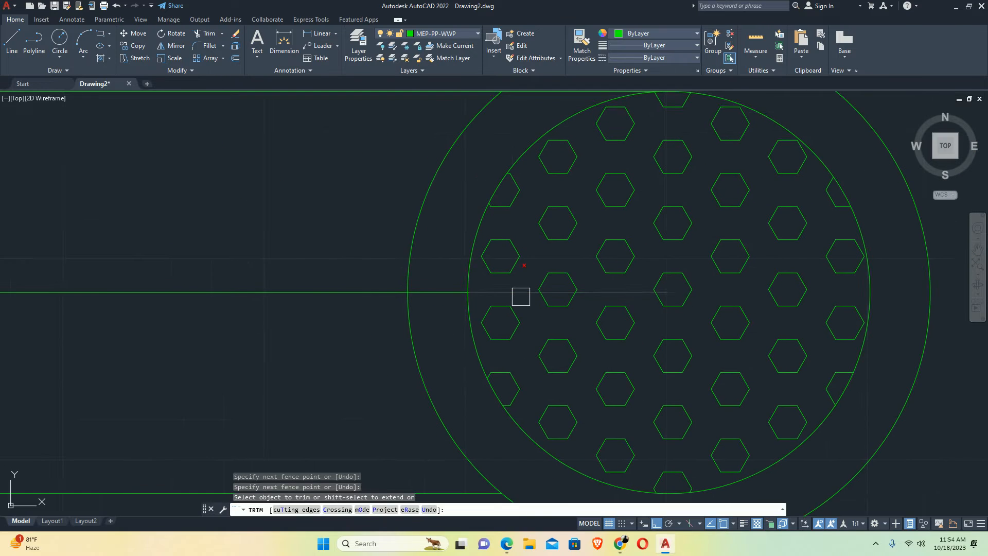
scroll(515, 206, "down", 3)
key("Escape")
Draw a vertical line from the outer circle's left quadrant up past the upper pipe edge
scroll(464, 214, "down", 4)
mouse_move(463, 214)
middle_mouse_down()
mouse_move(490, 247)
mouse_move(535, 250)
middle_mouse_up()
key("Return")
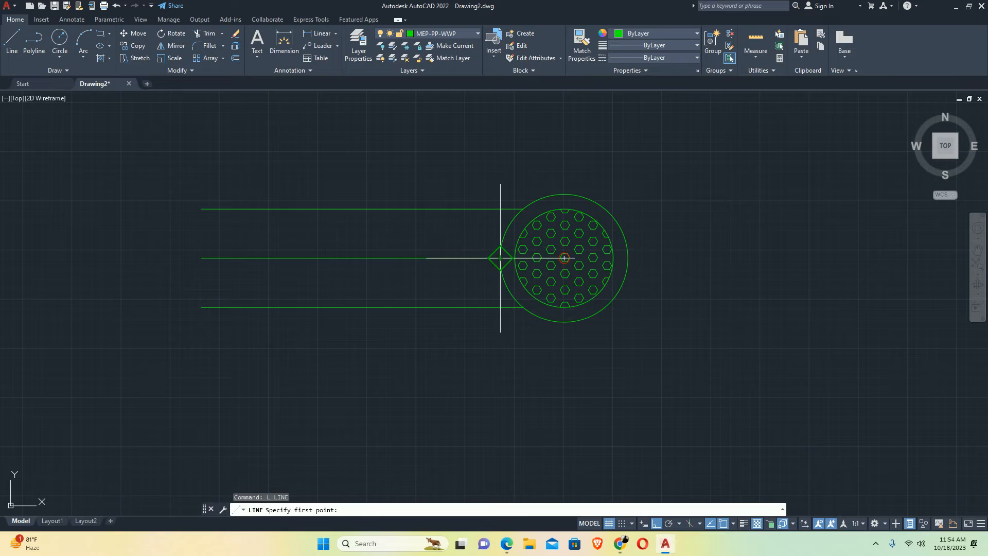
left_click(500, 258)
left_click(498, 164)
key("Return")
key("Escape")
key("Escape")
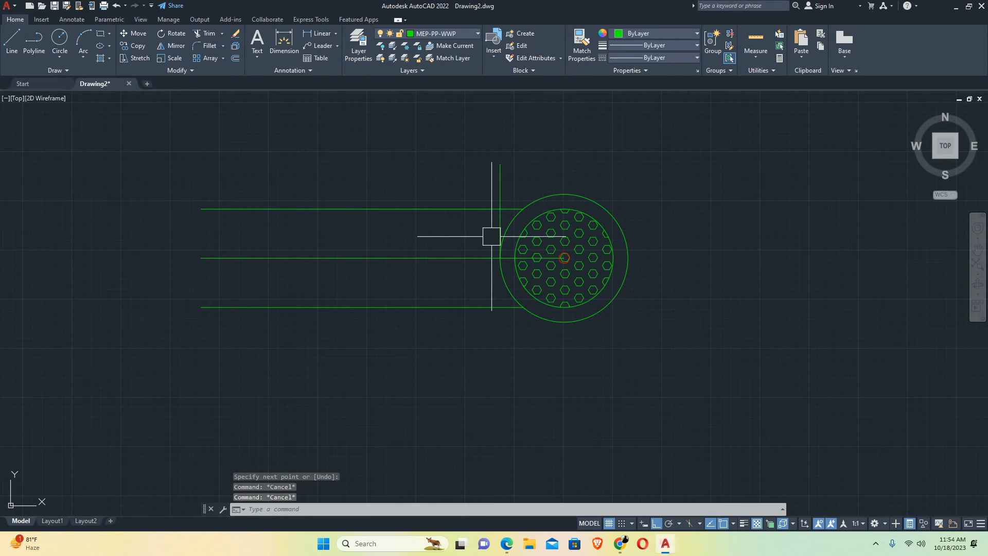
Extend the vertical line down to the lower pipe edge and trim its excess above the upper pipe edge
type("EX")
key("Return")
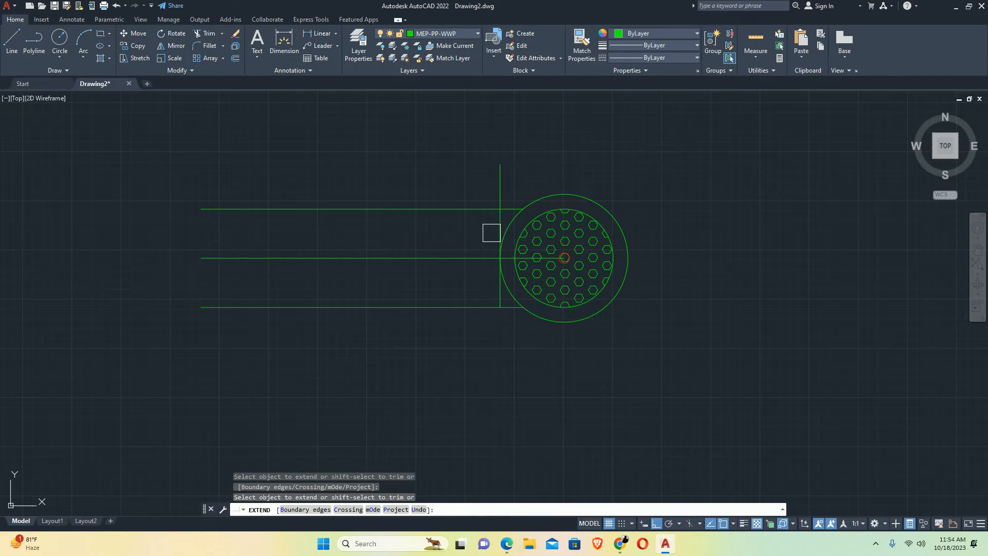
key("Escape")
key("Escape")
type("TR")
key("Return")
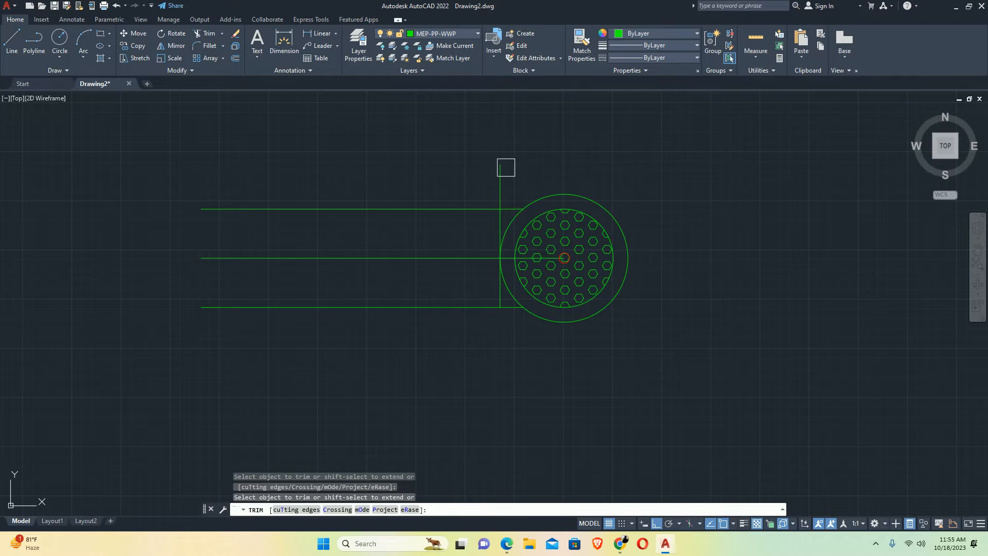
key("Escape")
key("Escape")
type("O")
key("Return")
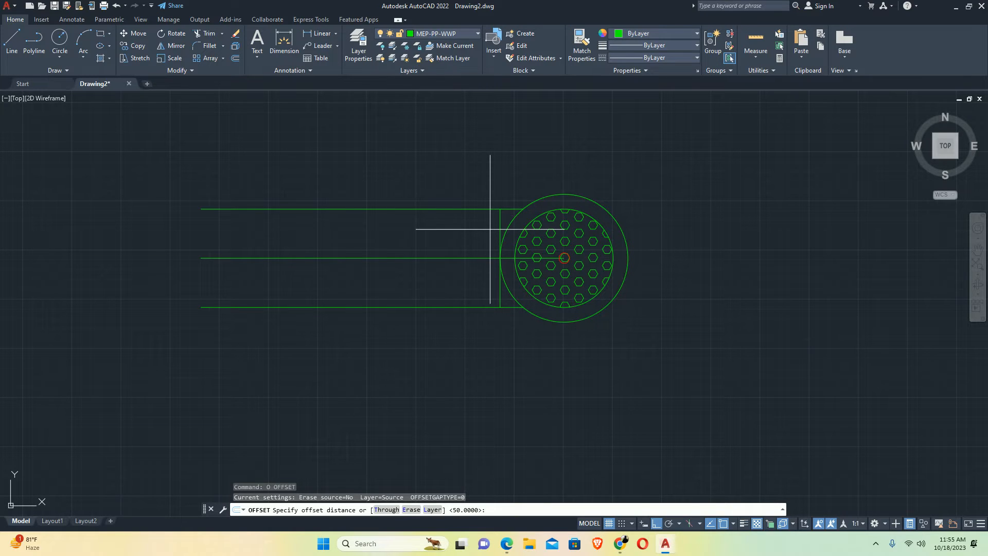
type("75")
key("Return")
scroll(495, 220, "up", 2)
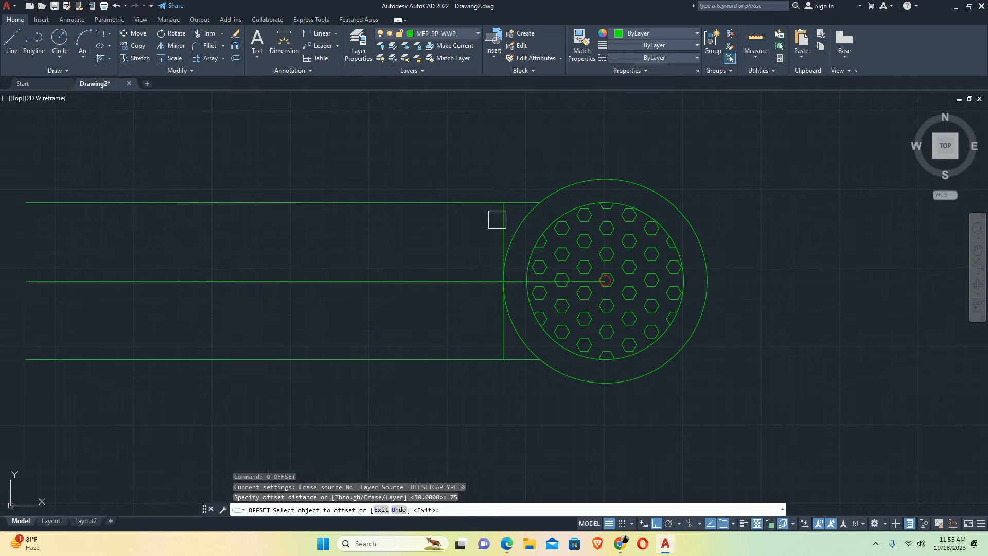
left_click(502, 216)
key("Escape")
Offset the vertical line at the outer circle by 50 to the left, along the pipe
key("Return")
type("5")
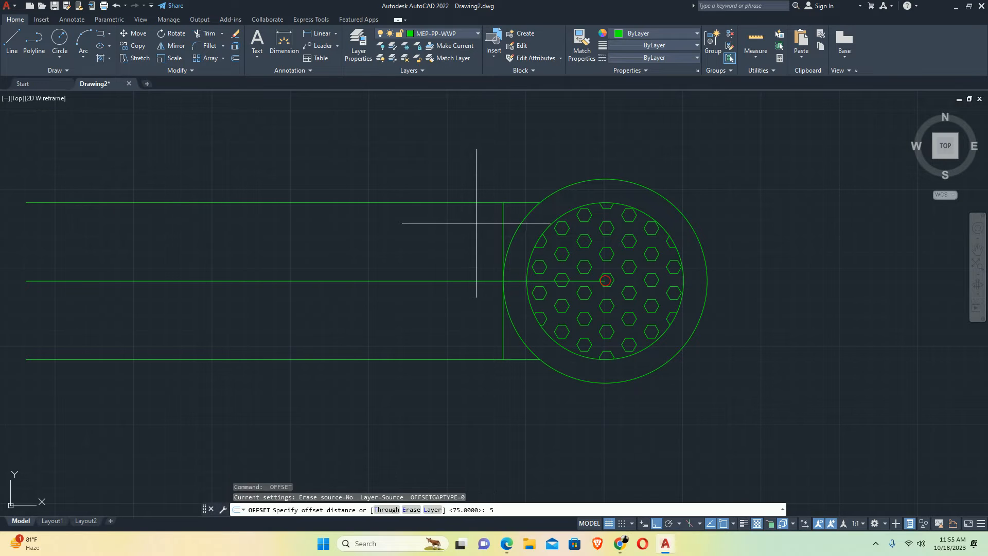
type("0")
key("Return")
left_click(503, 223)
left_click(446, 227)
key("Escape")
Offset the upper and lower pipe edges outward by 5 for the pipe socket
scroll(452, 252, "down", 2)
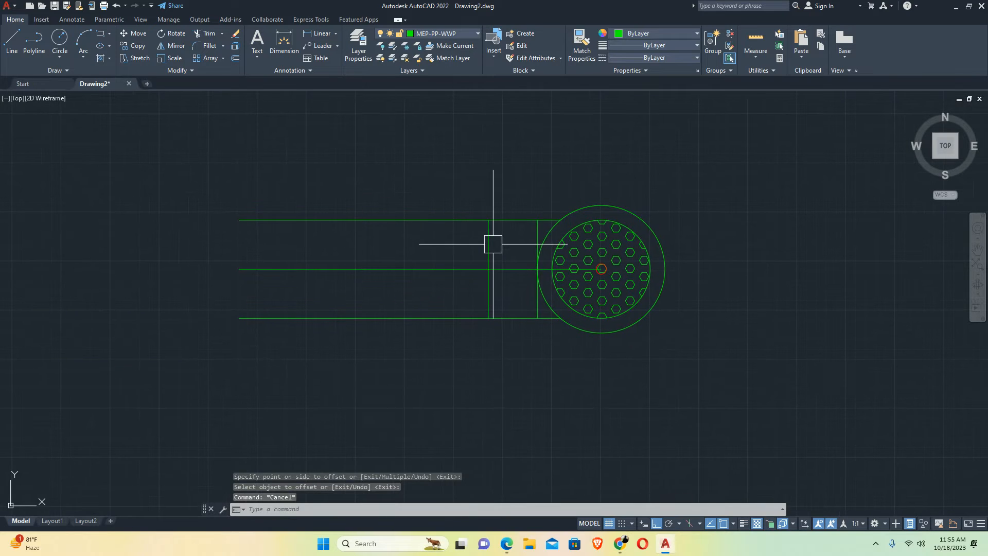
middle_click_drag(493, 244, 477, 292)
type("o")
key("Return")
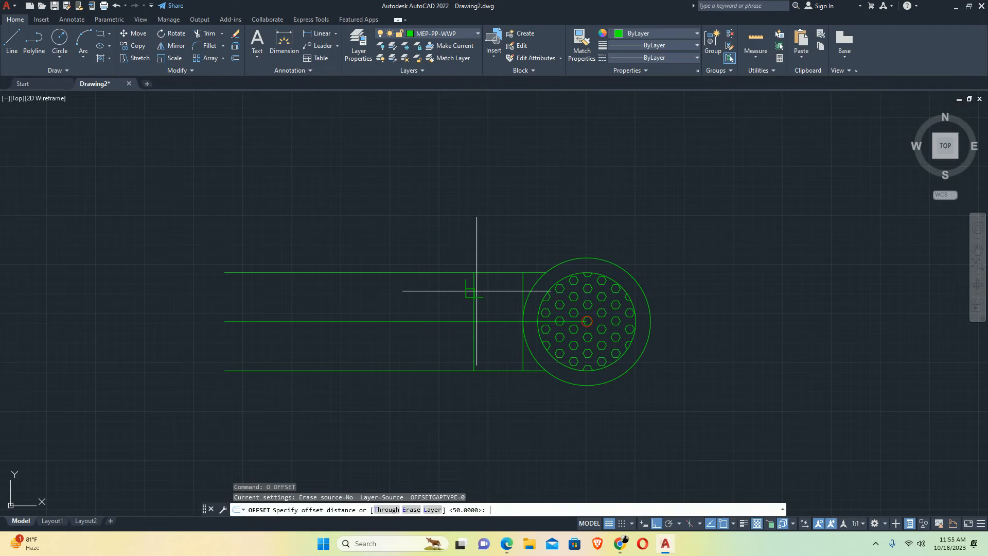
type("5")
key("Return")
left_click(451, 272)
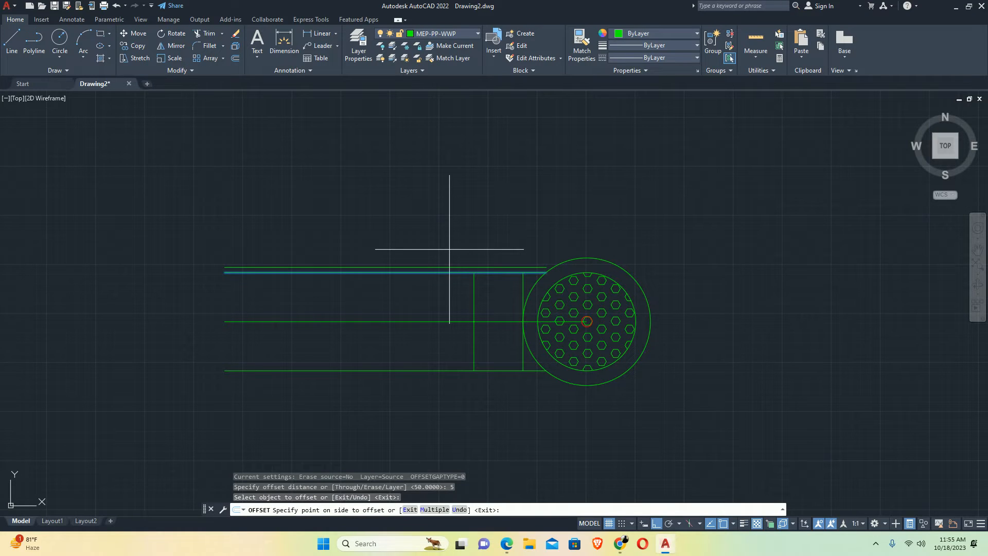
left_click(450, 249)
left_click(450, 371)
left_click(446, 408)
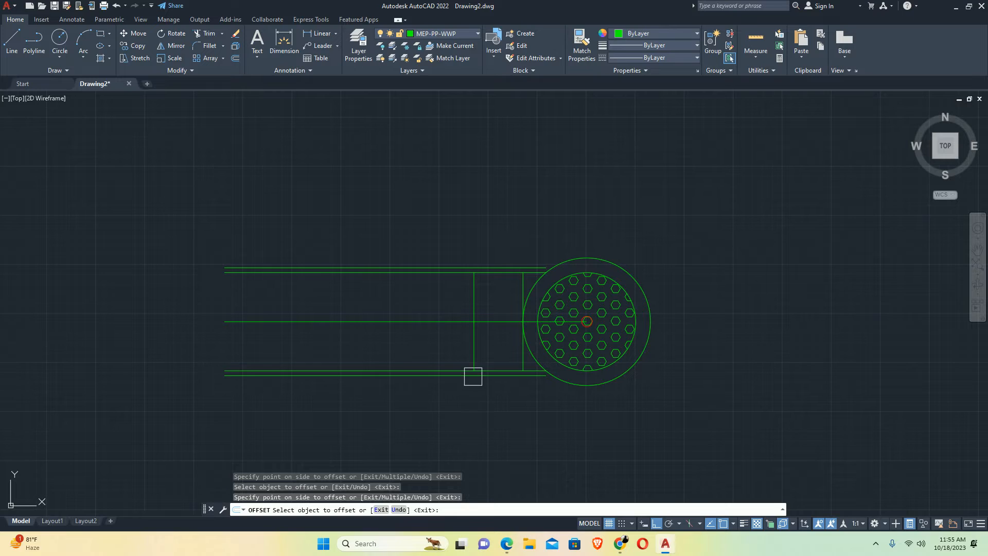
middle_click_drag(473, 376, 466, 380)
key("Escape")
key("Escape")
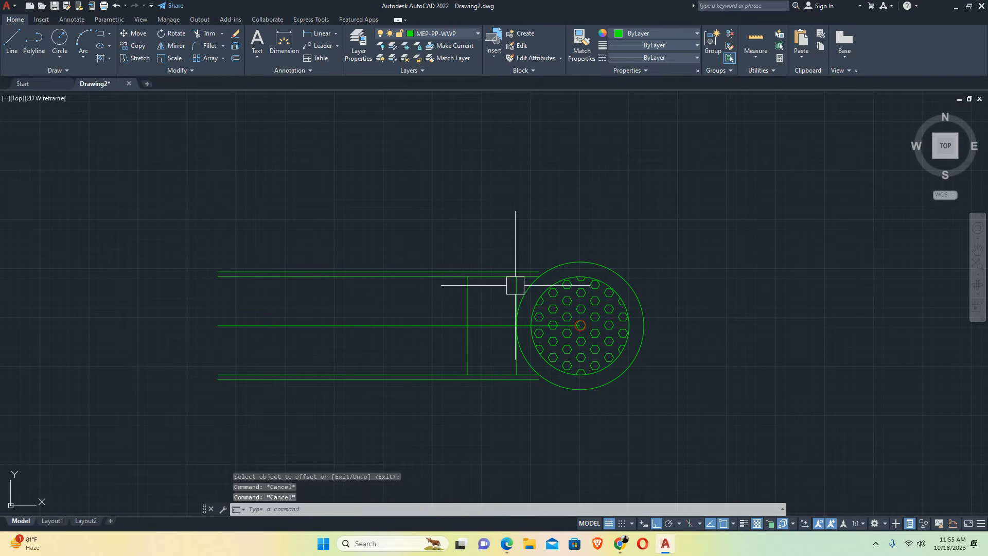
Erase the vertical line touching the outer circle, and extend the remaining vertical line and outer socket edges to their nearest boundaries
left_click(515, 284)
key("Delete")
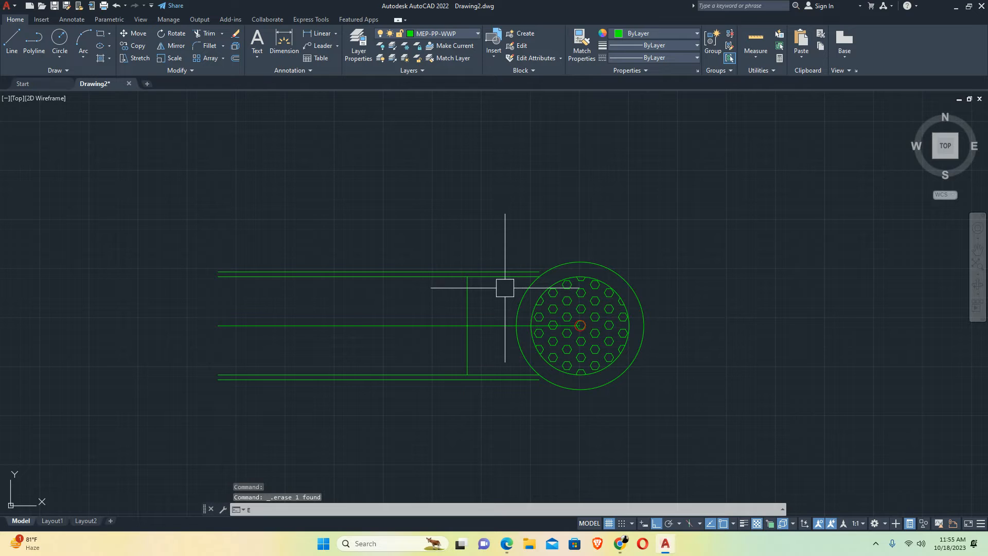
key("Return")
left_click(467, 346)
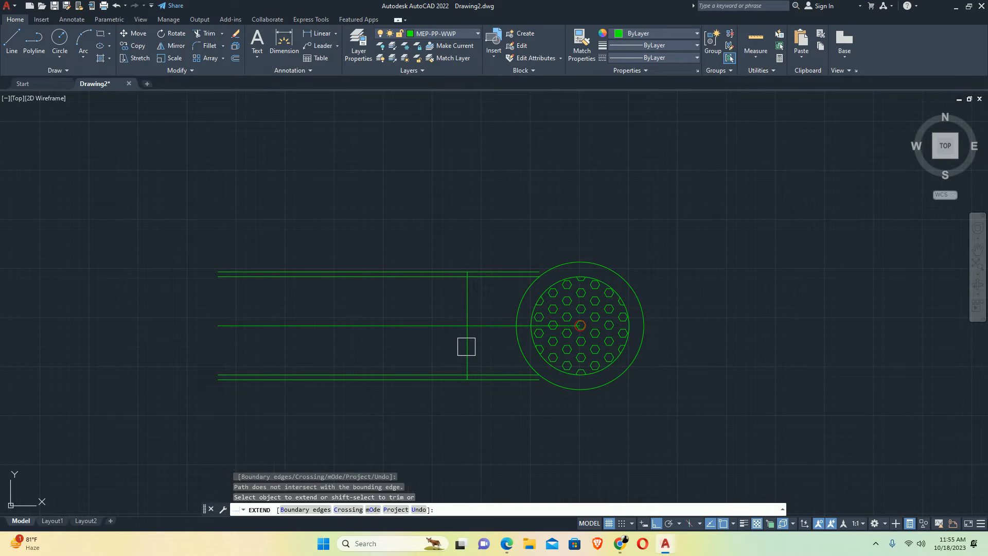
left_click(503, 376)
left_click(507, 264)
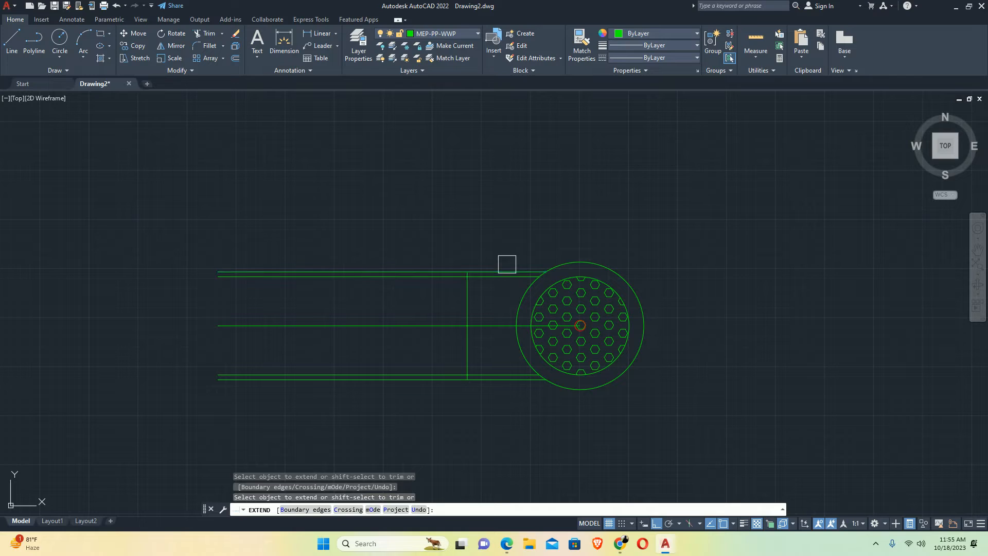
Trim the outer socket edges left of the vertical line and the inner pipe edges between it and the circle
left_click(443, 379, "shift")
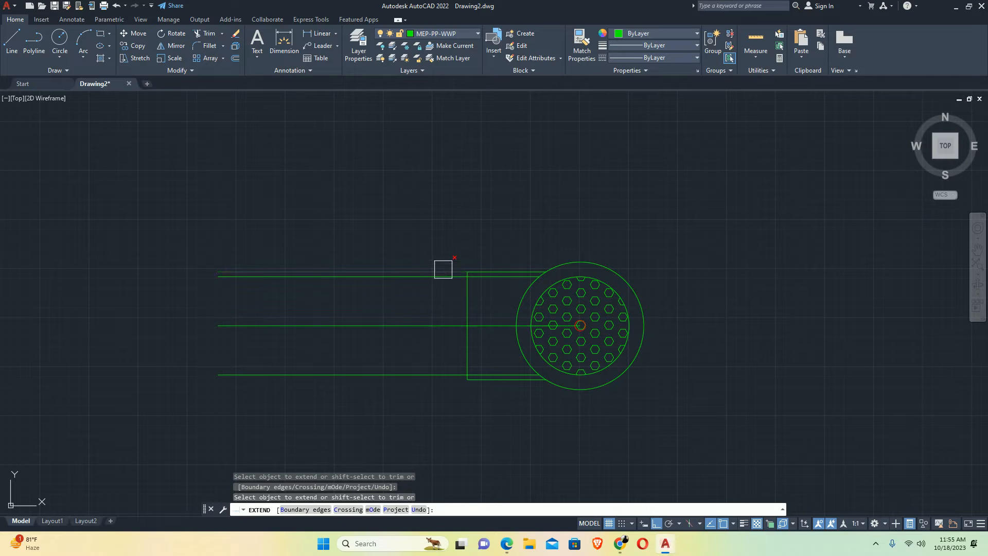
left_click(463, 308)
left_click(491, 284, "shift")
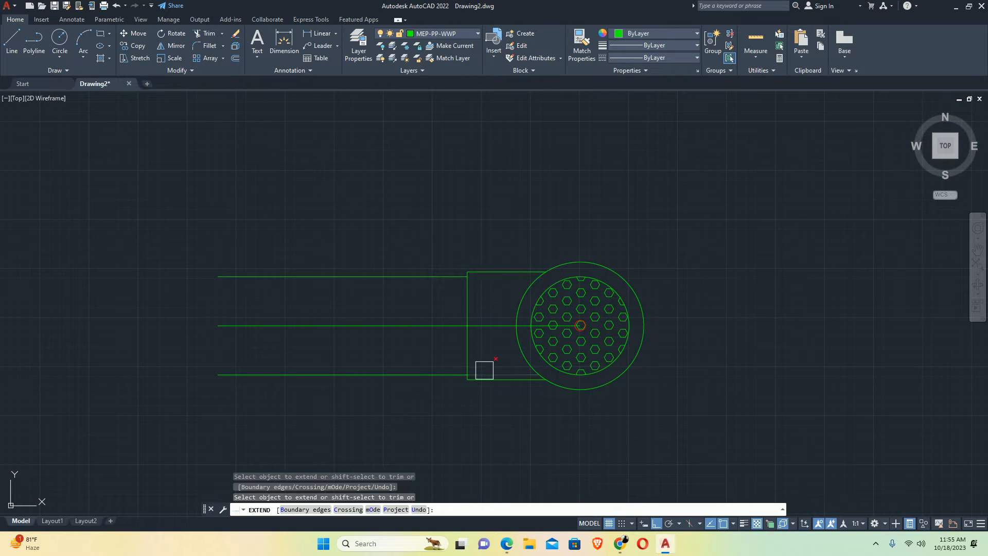
key("Escape")
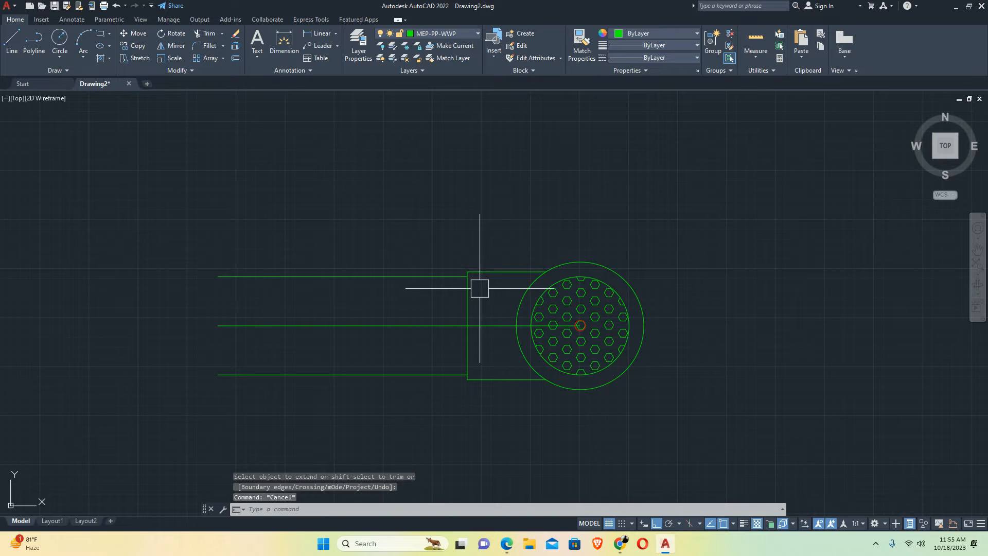
Chamfer the pipe socket's lower-left corner with both chamfer distances set to 5, picked from the gap between the pipe and socket edges
mouse_move(480, 285)
middle_mouse_down()
mouse_move(485, 316)
mouse_move(453, 346)
mouse_move(518, 353)
middle_mouse_up()
scroll(482, 309, "up", 2)
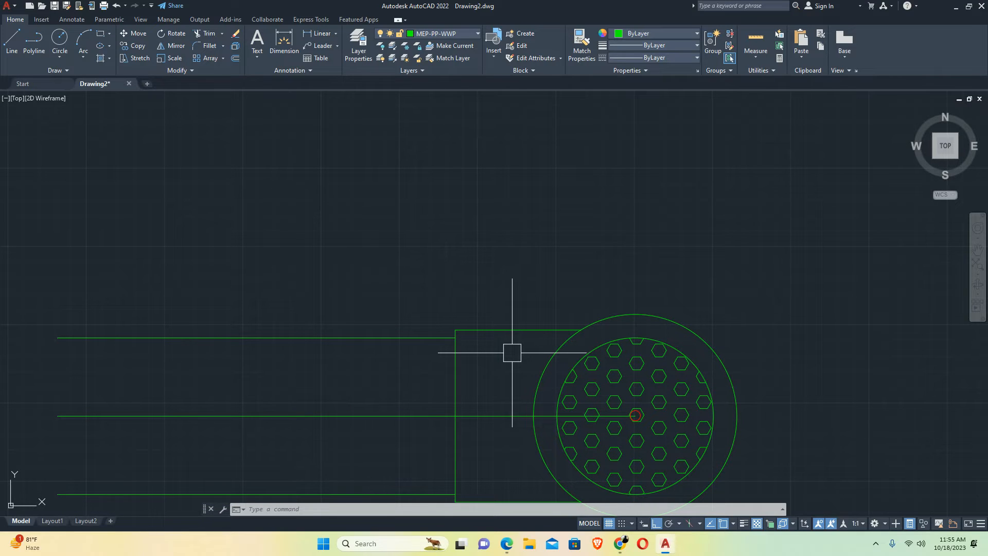
scroll(500, 354, "down", 2)
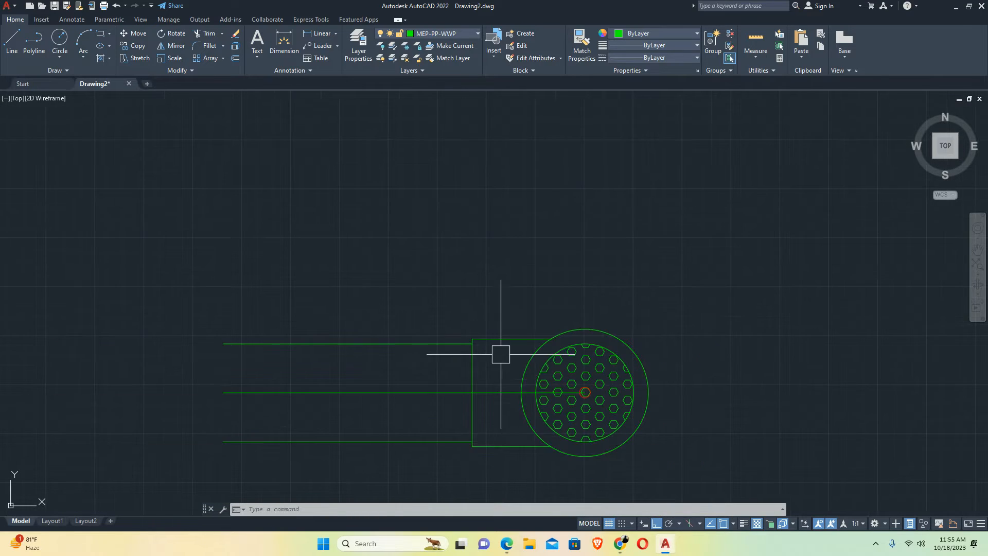
type("c")
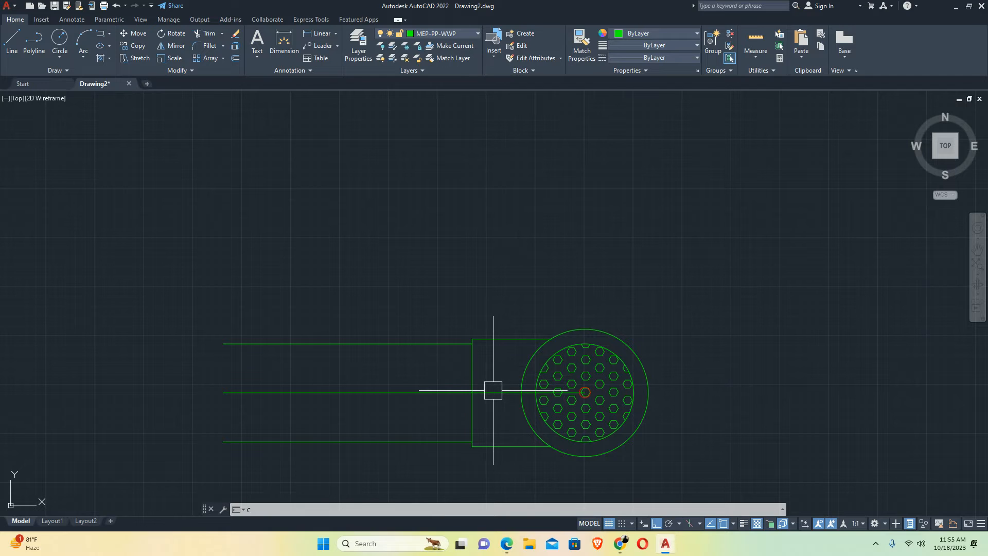
type("ha")
key("Return")
scroll(493, 390, "up", 5)
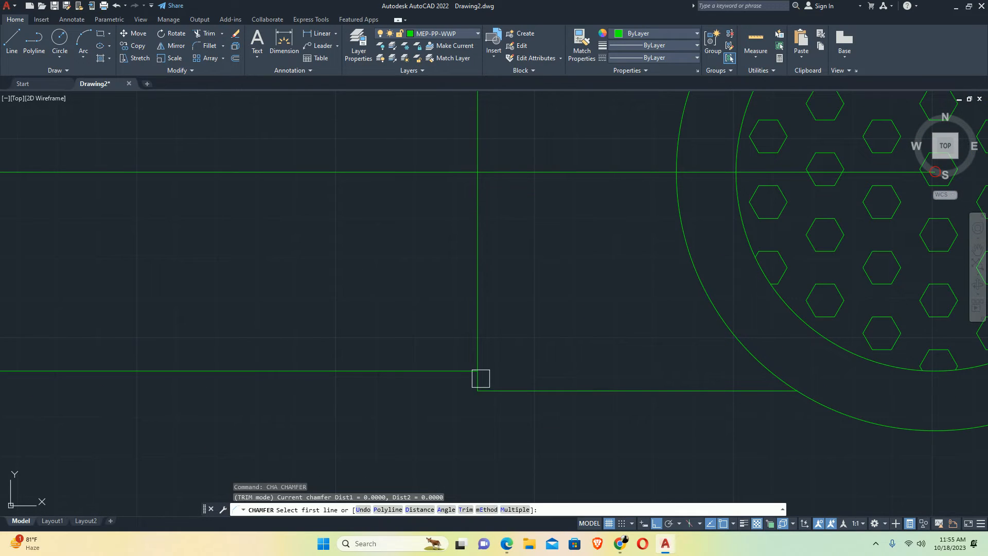
type("D")
key("Return")
scroll(480, 386, "up", 4)
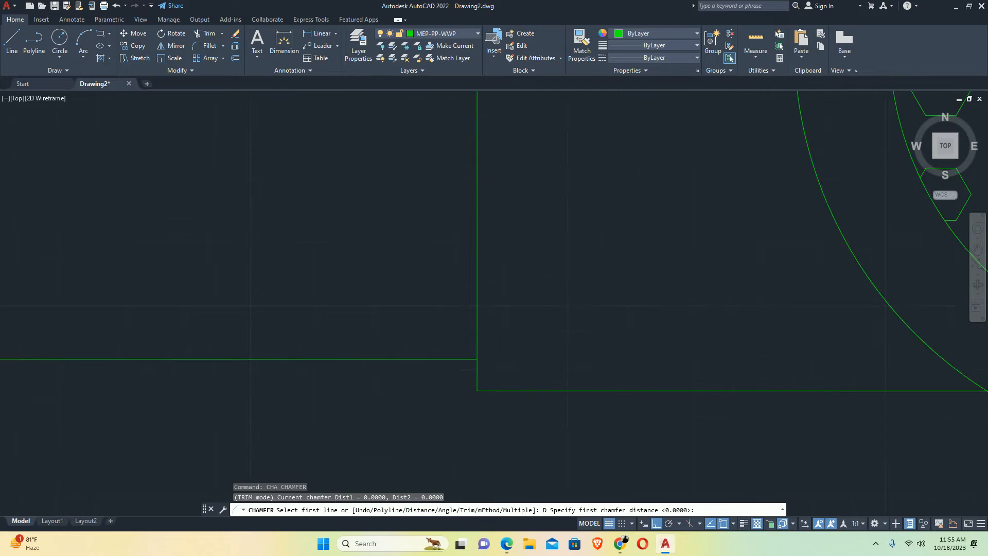
left_click(476, 391)
left_click(479, 339)
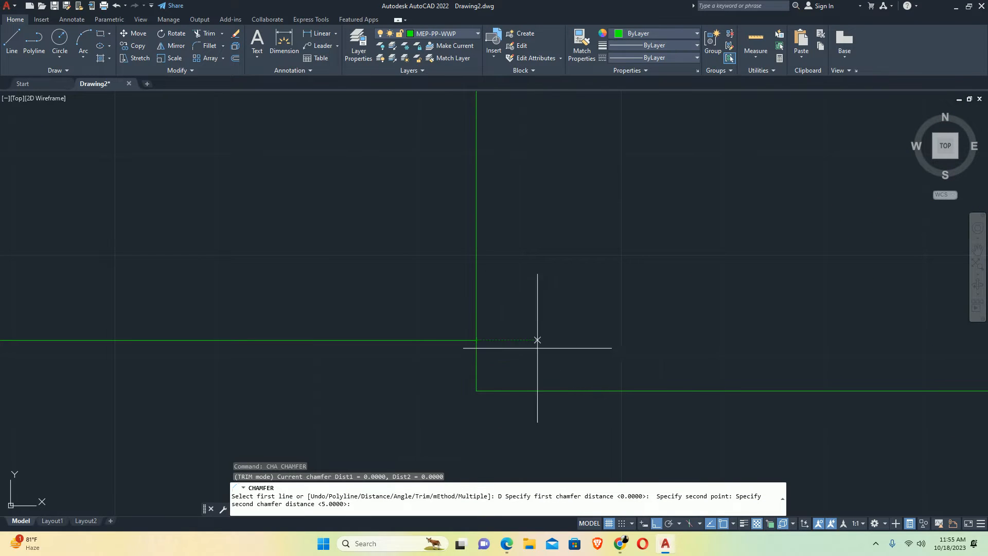
scroll(553, 299, "down", 4)
key("Return")
scroll(524, 335, "up", 6)
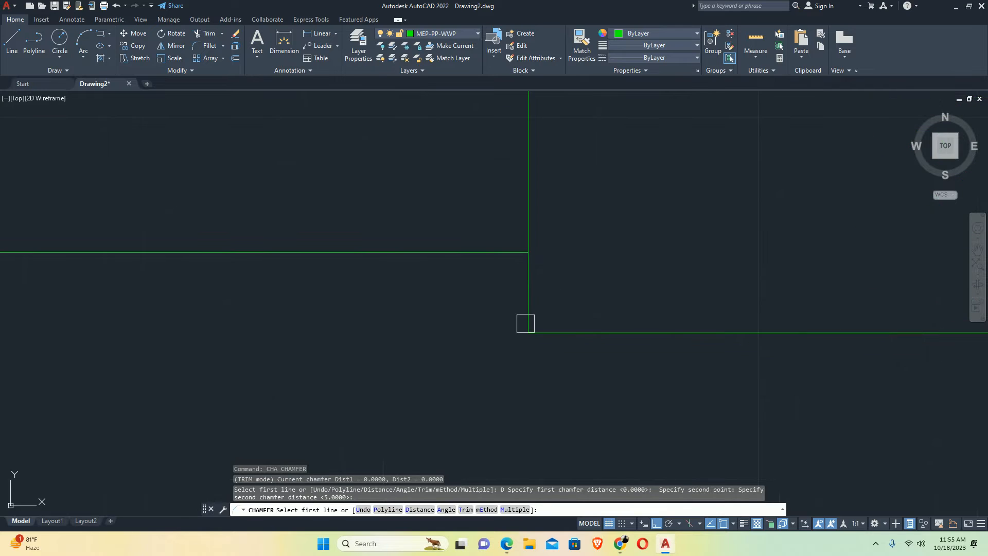
left_click(528, 312)
scroll(538, 319, "down", 2)
left_click(593, 326)
scroll(582, 309, "down", 5)
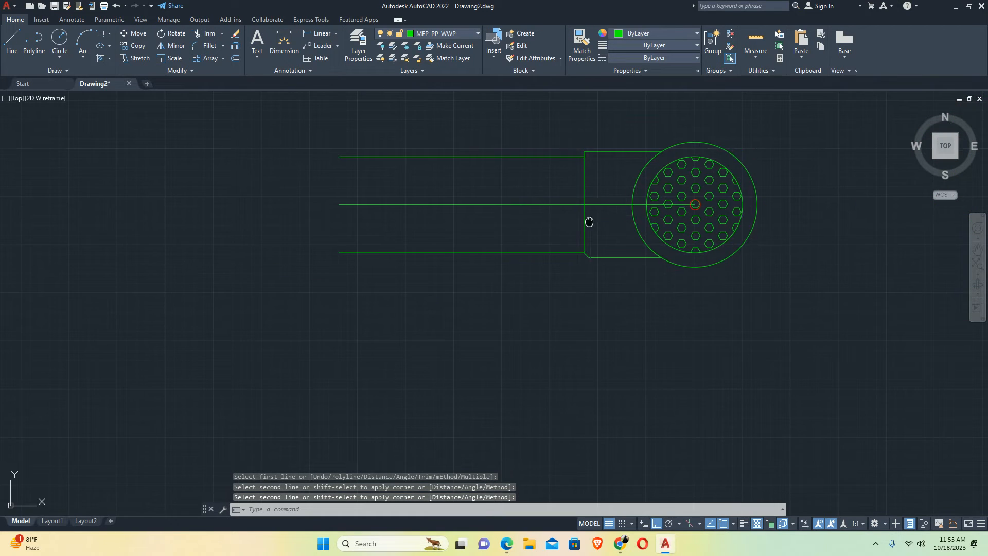
Chamfer the pipe socket's upper-left corner with the same distances of 5
scroll(566, 268, "up", 4)
key("Return")
left_click(555, 312)
left_click(584, 240)
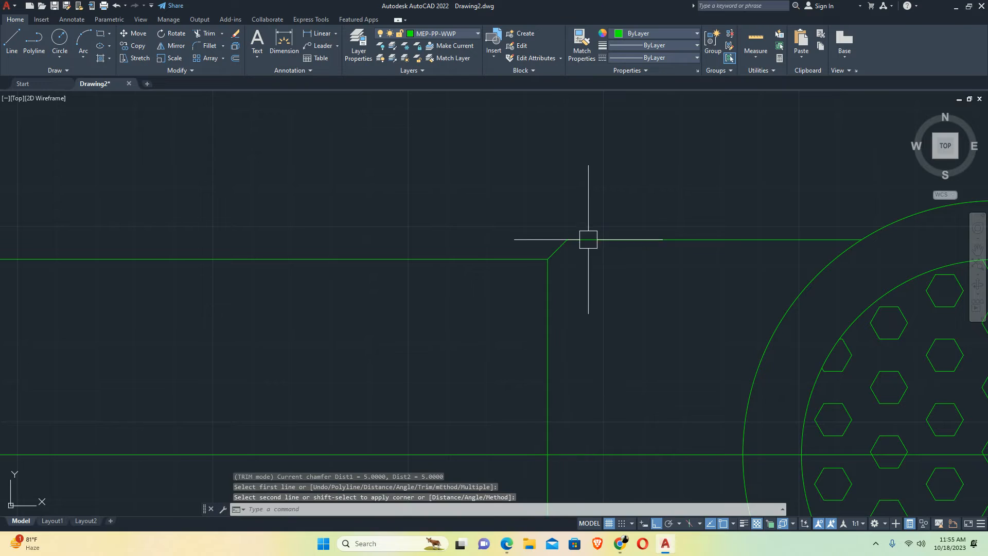
key("Escape")
Draw a vertical line joining the inner ends of the upper and lower socket chamfers
scroll(582, 257, "down", 3)
type("L")
key("Return")
left_click(549, 200)
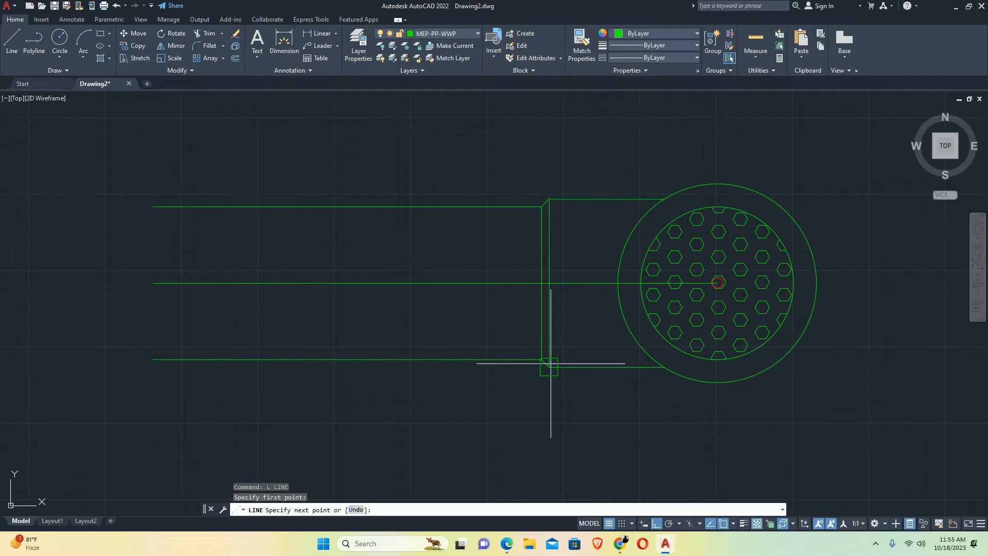
left_click(549, 367)
key("Escape")
Erase the upper and lower pipe edges left of the socket
scroll(595, 334, "down", 4)
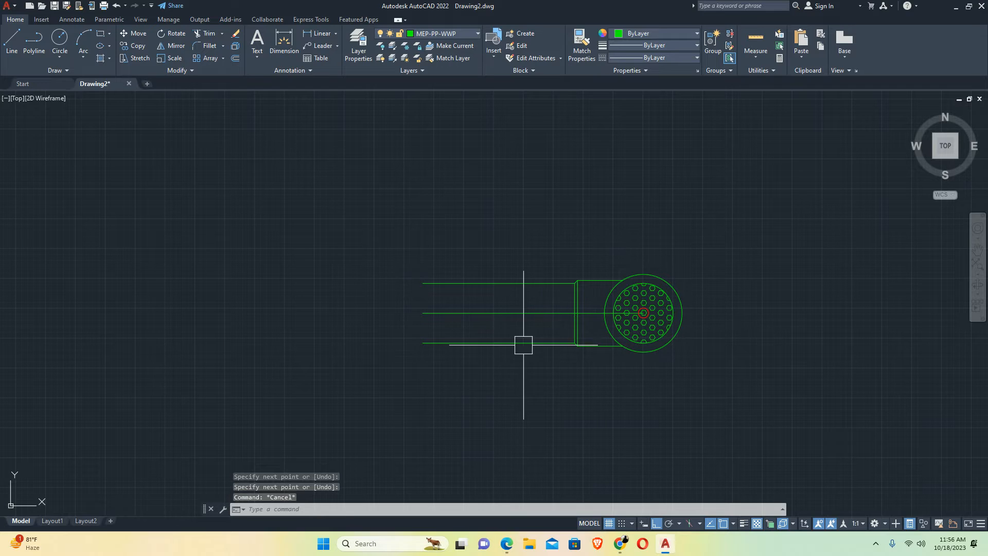
left_click(501, 342)
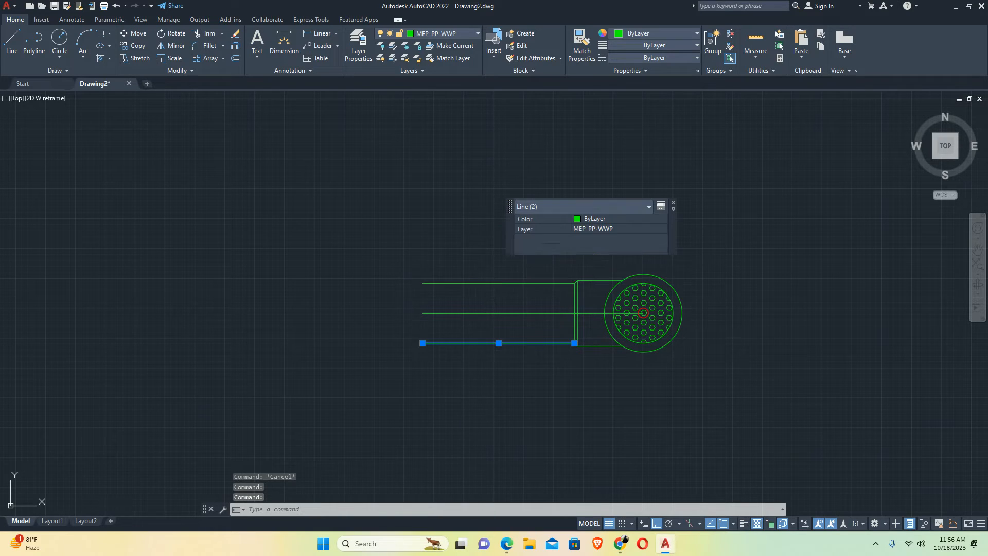
left_click(463, 283)
key("Delete")
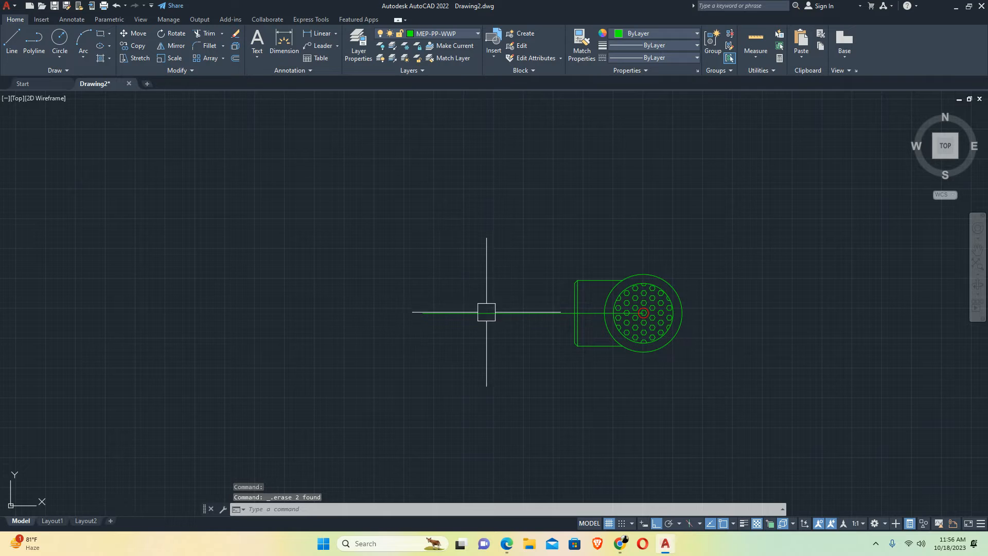
Trim the centreline left of the socket and erase its remaining piece through the socket and drain
type("tr")
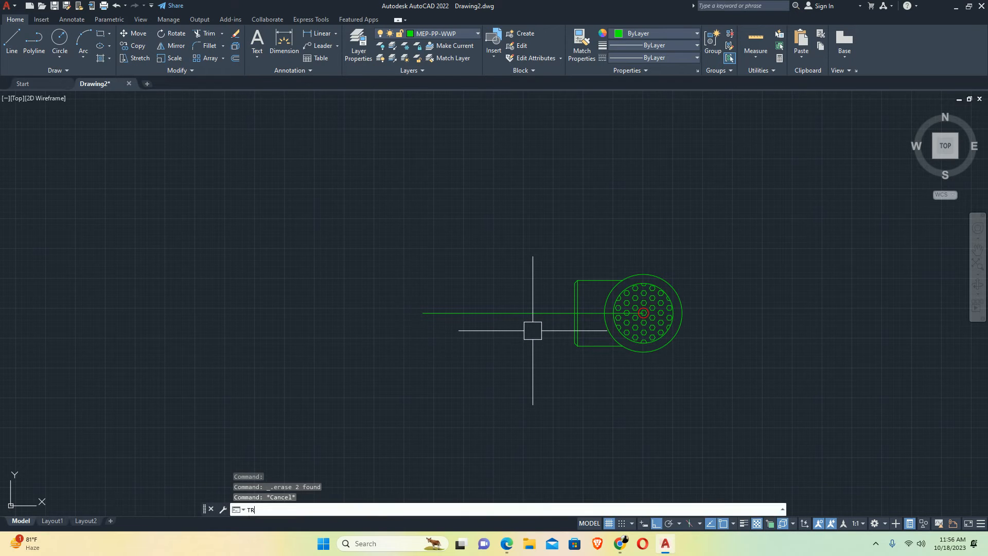
key("Return")
key("Escape")
scroll(589, 308, "up", 2)
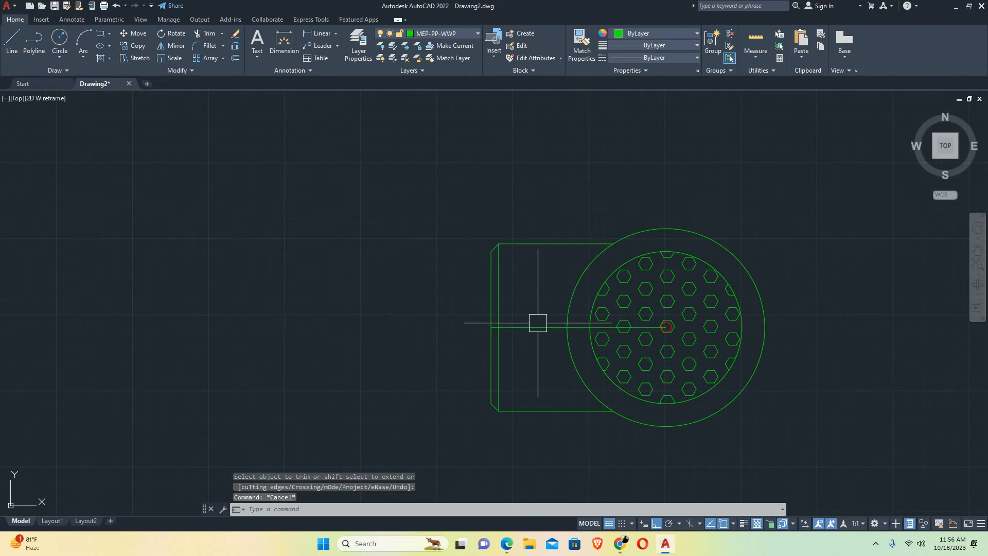
left_click(539, 326)
key("Delete")
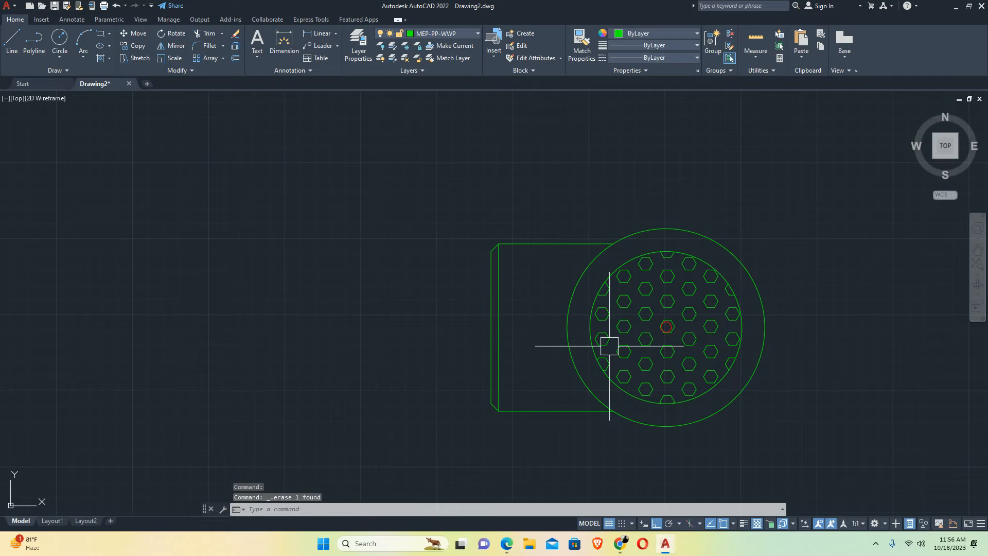
Regenerate the drawing and copy the complete floor drain symbol to the right of the original
type("re")
key("Return")
scroll(602, 335, "down", 5)
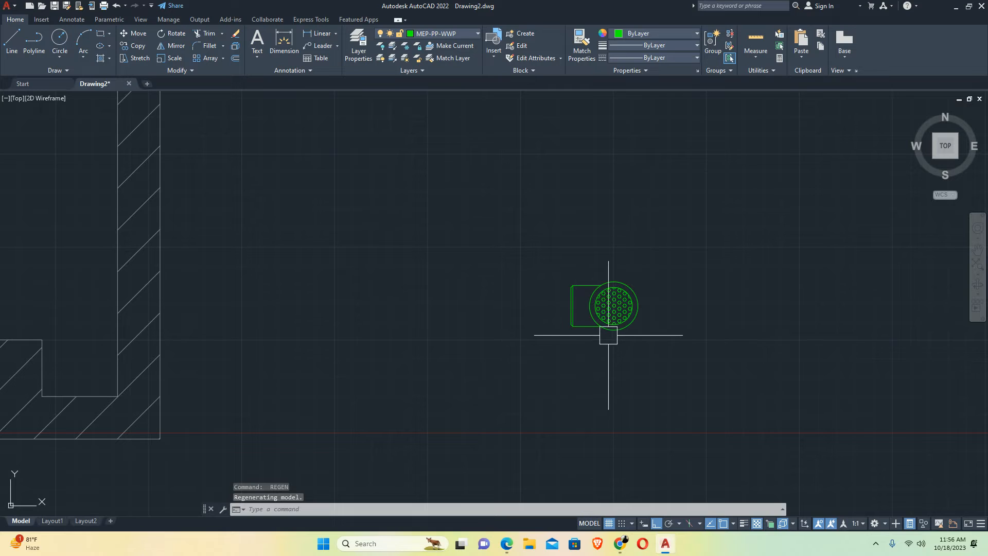
key("Return")
left_click(535, 253)
left_click(706, 404)
key("Return")
left_click(557, 215)
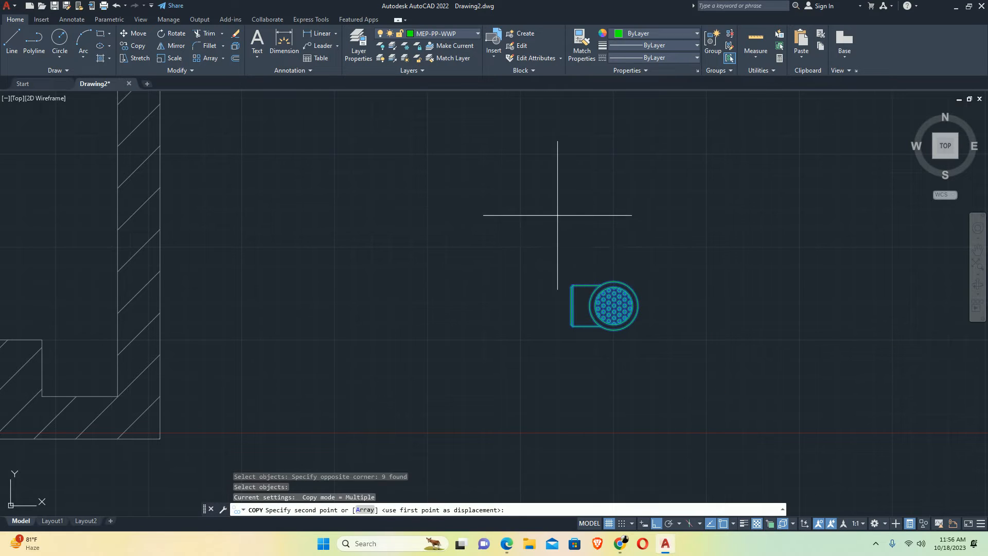
middle_click_drag(750, 256, 510, 268)
left_click(672, 258)
key("Escape")
middle_click_drag(419, 331, 623, 355)
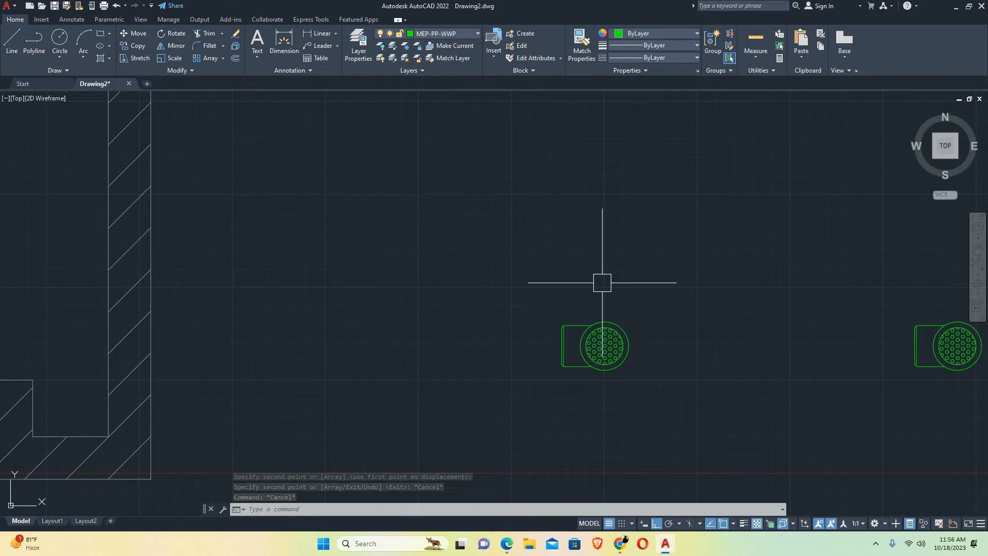
Define the original floor drain symbol as a block named FLOOR TRAP with its base point at the centre of the grating
type("b")
key("Return")
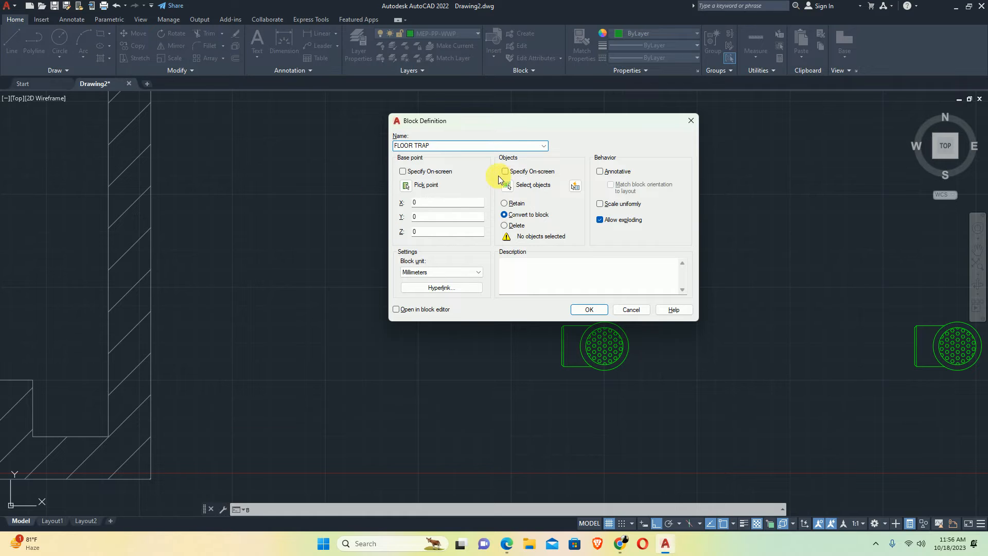
left_click(510, 186)
left_click(468, 223)
left_click(715, 439)
key("Return")
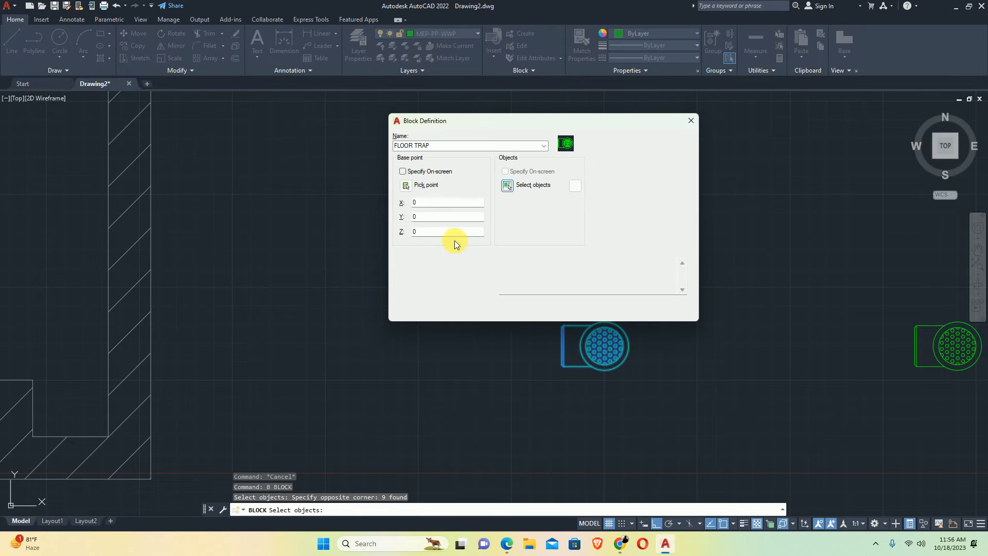
left_click(407, 187)
scroll(607, 334, "up", 6)
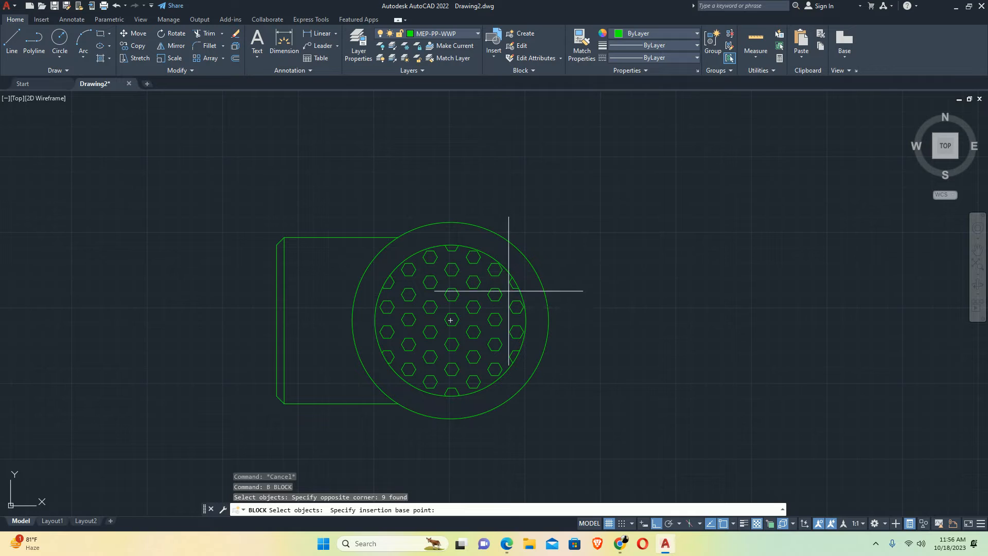
scroll(451, 320, "up", 4)
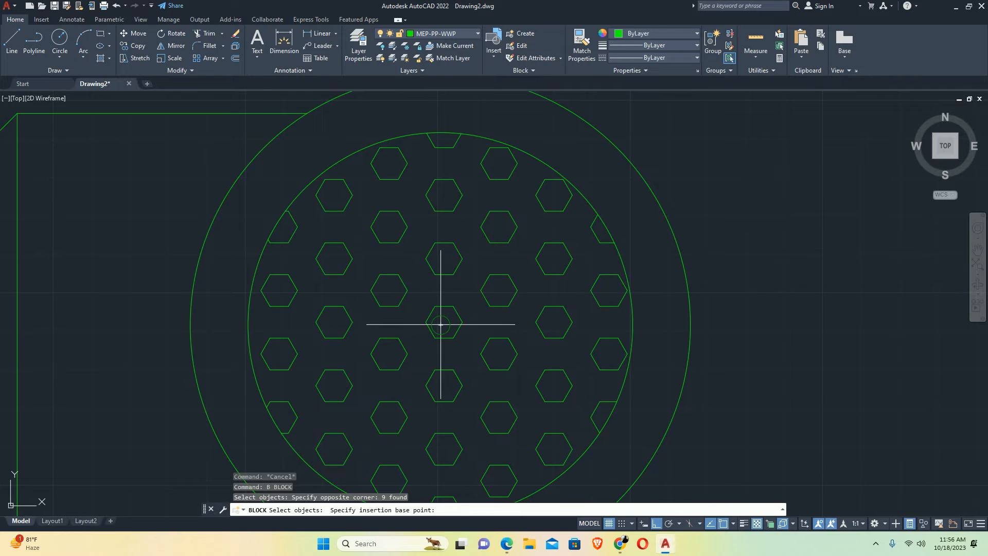
left_click(446, 323)
left_click(589, 309)
scroll(561, 293, "down", 6)
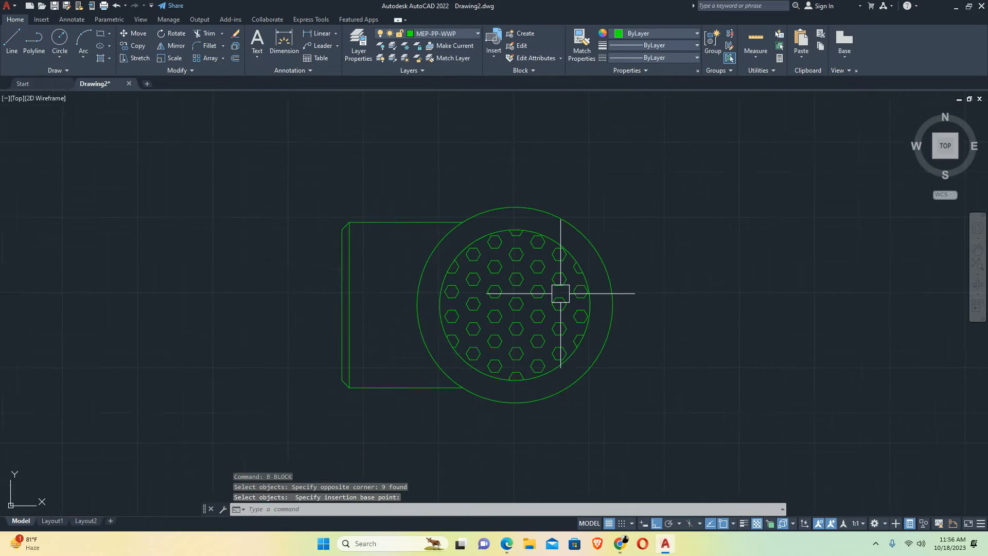
left_click(561, 294)
scroll(560, 294, "down", 8)
key("Escape")
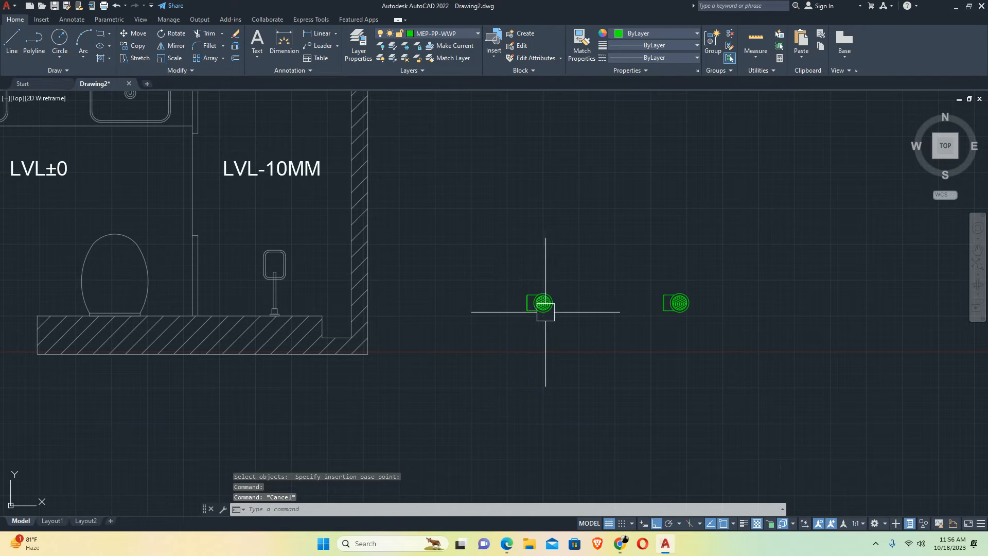
Move the FLOOR TRAP block by its centre to the midpoint of the shower fixture's base on the lower wall line
type("M")
key("Return")
left_click(568, 292)
scroll(568, 293, "up", 5)
key("Return")
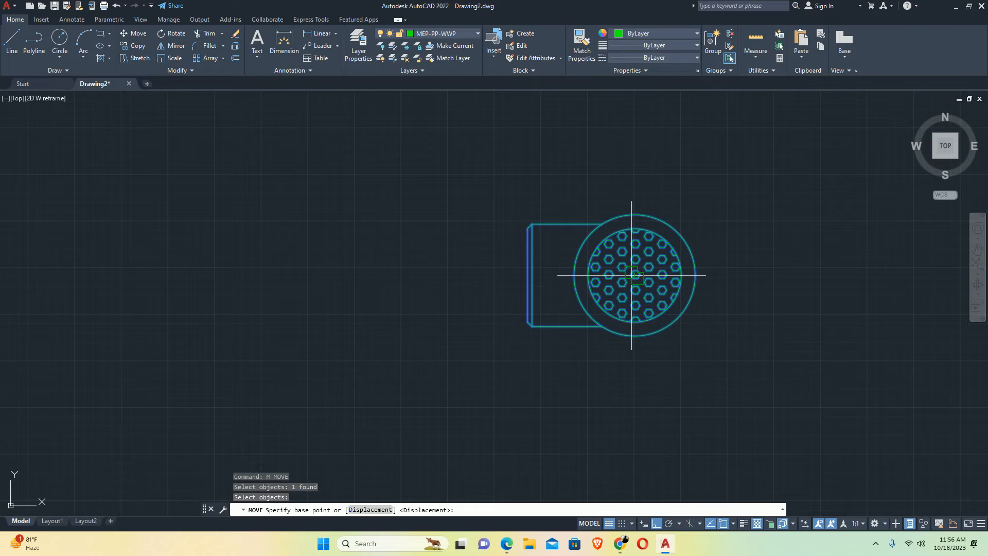
scroll(636, 273, "up", 3)
left_click(636, 274)
scroll(636, 274, "down", 8)
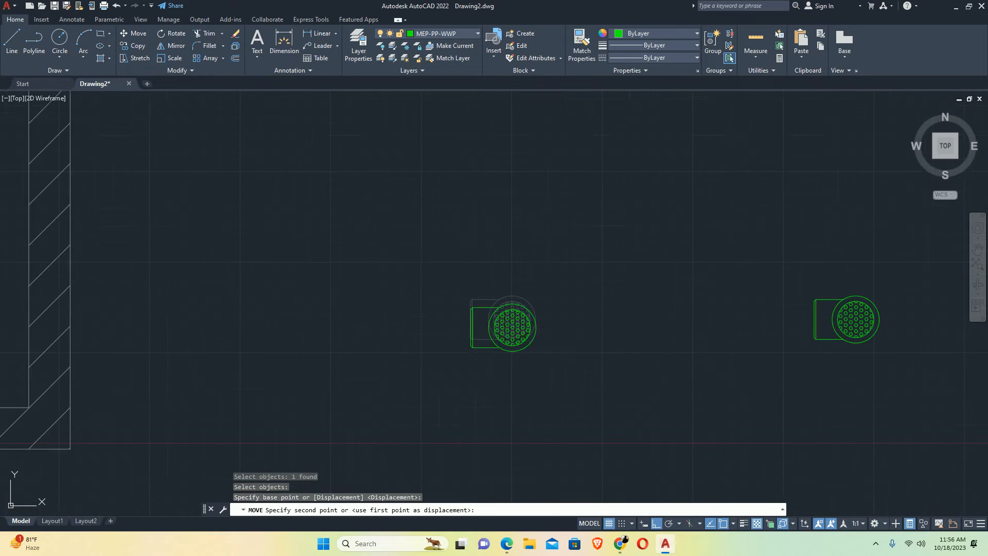
middle_click_drag(282, 331, 407, 325)
scroll(435, 346, "up", 8)
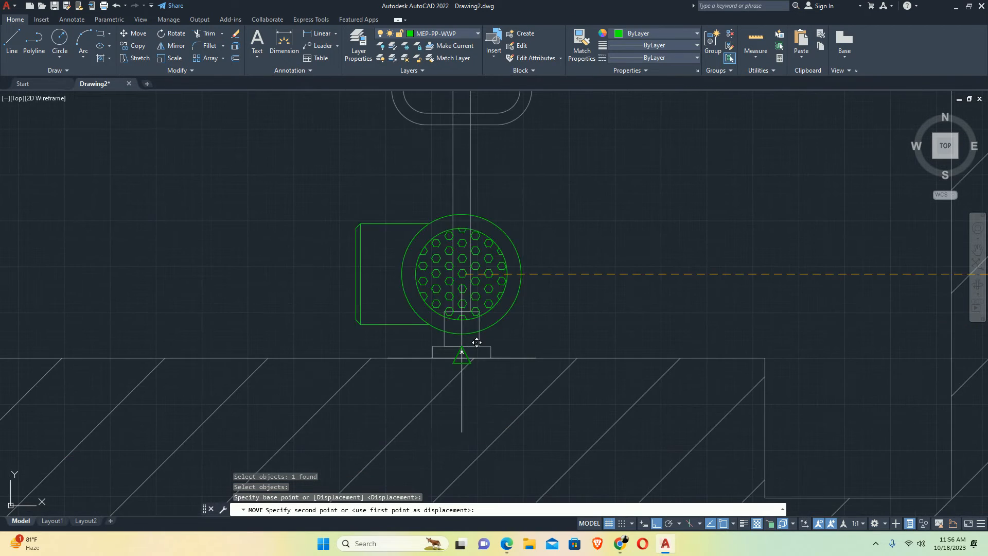
left_click(462, 357)
scroll(460, 357, "down", 5)
key("Escape")
key("Escape")
middle_click_drag(472, 344, 452, 384)
Move the FLOOR TRAP block 65 straight up from the wall line
type("m")
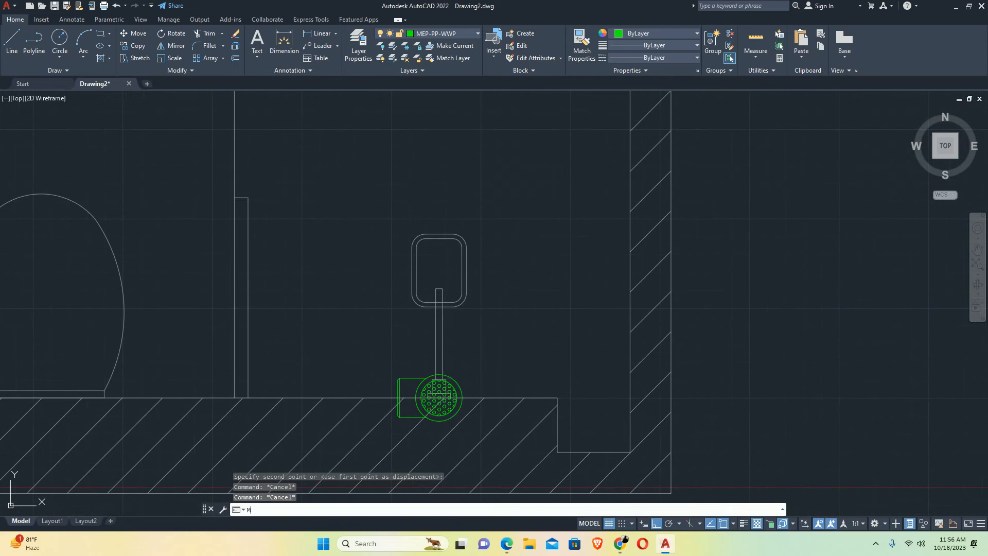
key("Return")
left_click(466, 378)
key("Return")
left_click(472, 372)
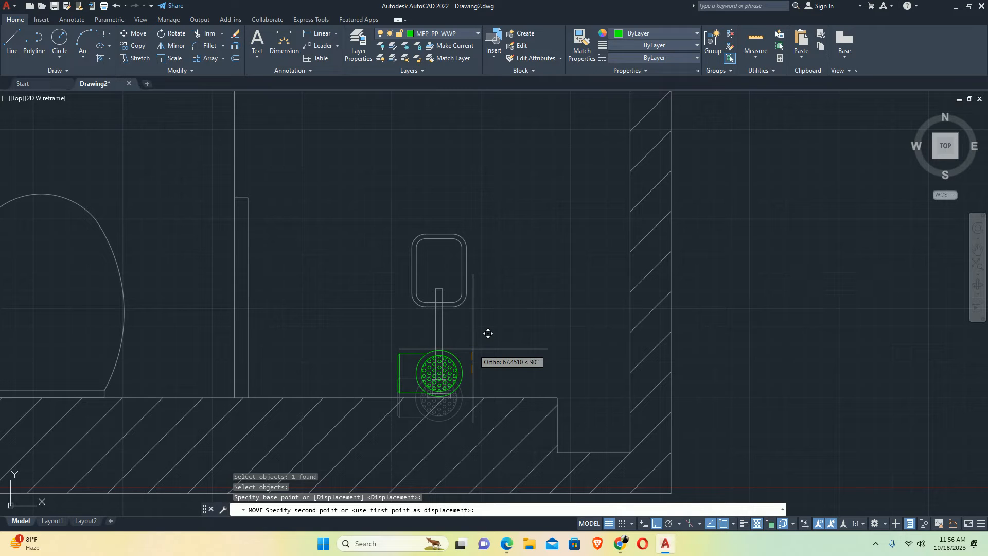
type("65")
key("Return")
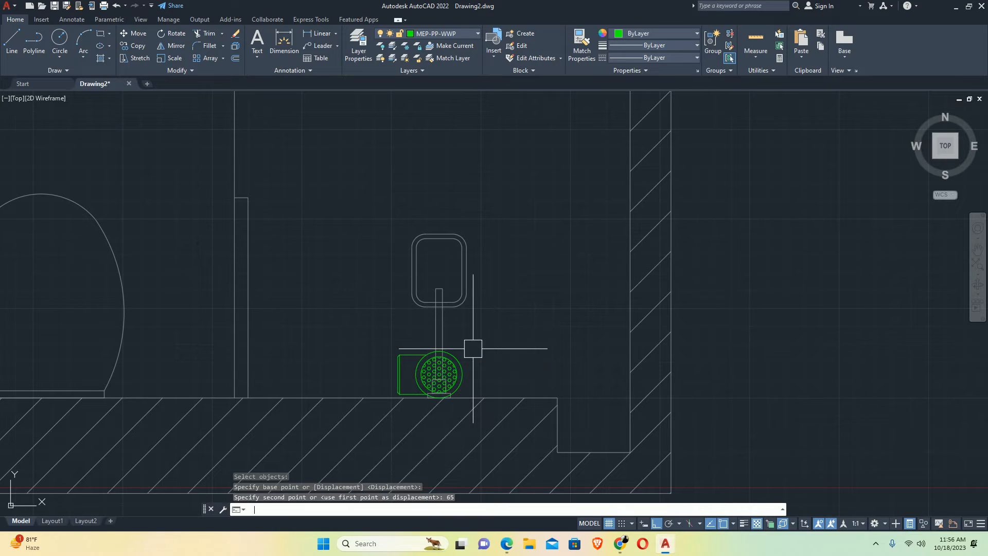
Move the FLOOR TRAP block up by 50 to leave a gap to the wall
scroll(452, 402, "up", 2)
key("space")
left_click(453, 382)
key("space")
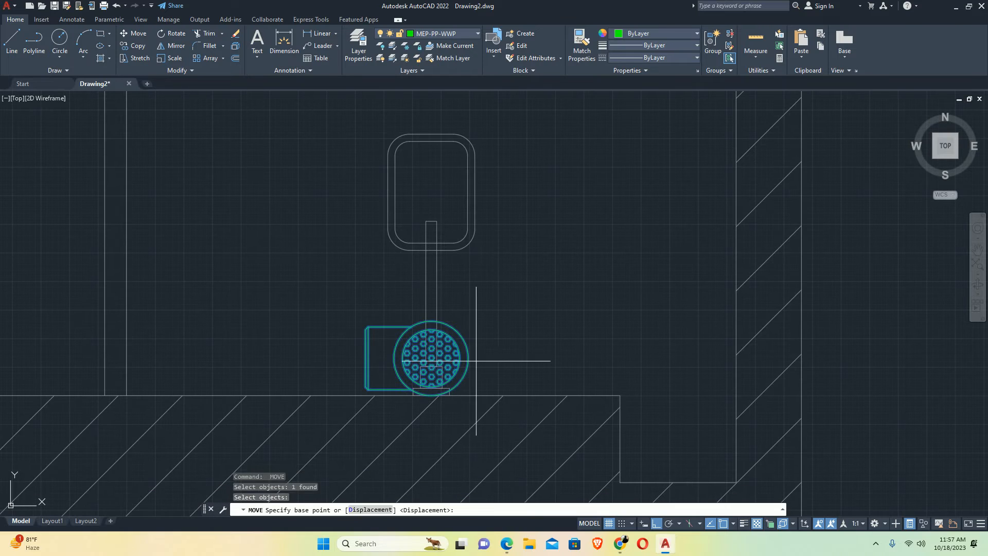
left_click(501, 362)
type("50")
key("Return")
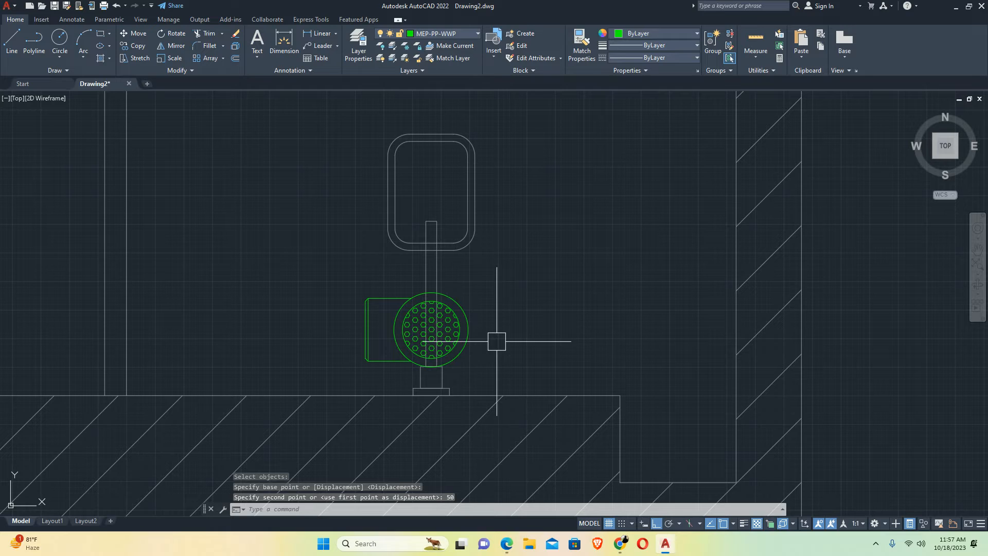
Shift the FLOOR TRAP block upward by another 50 along the shower fixture's stem
left_click(466, 330)
type("m")
key("Return")
left_click(508, 330)
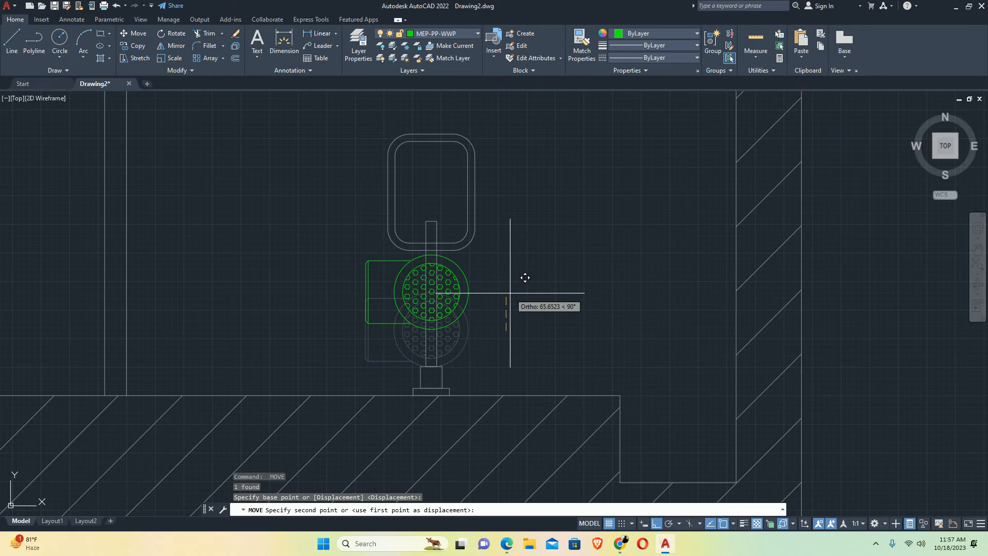
key("Escape")
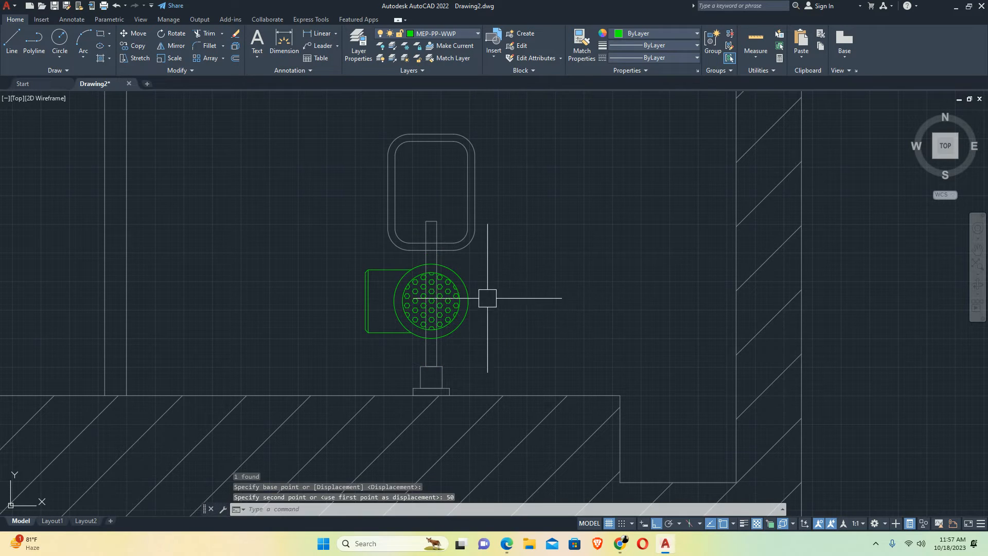
scroll(461, 330, "down", 4)
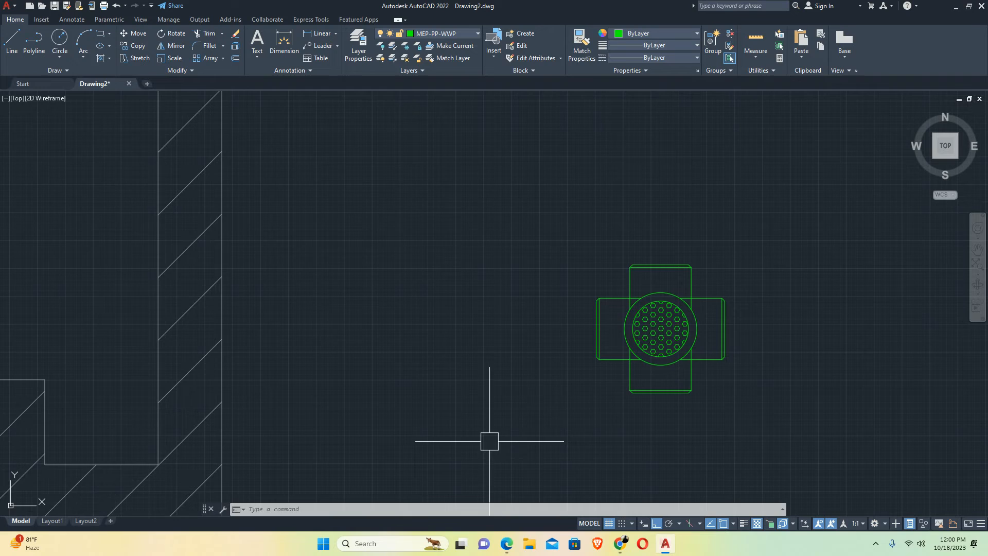
scroll(533, 362, "down", 5)
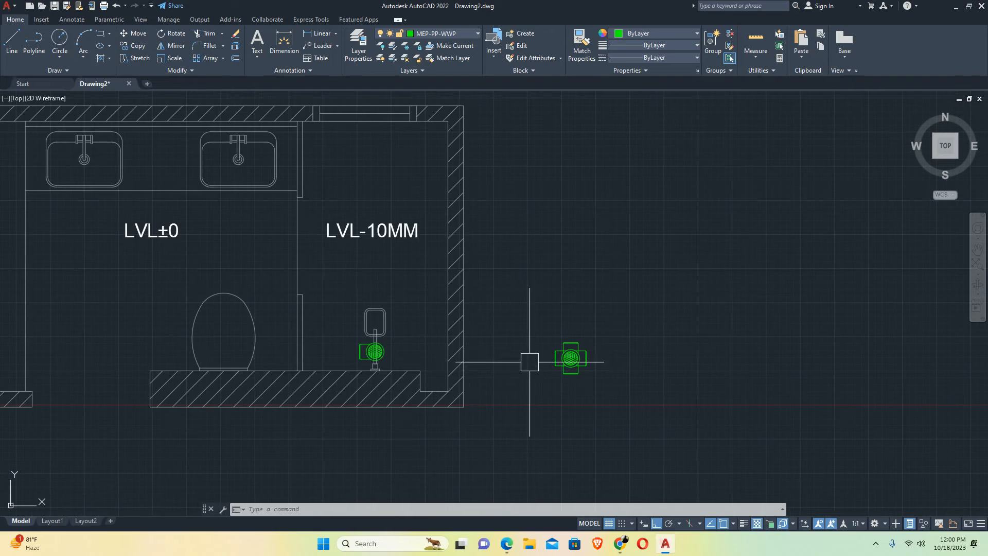
scroll(355, 365, "up", 2)
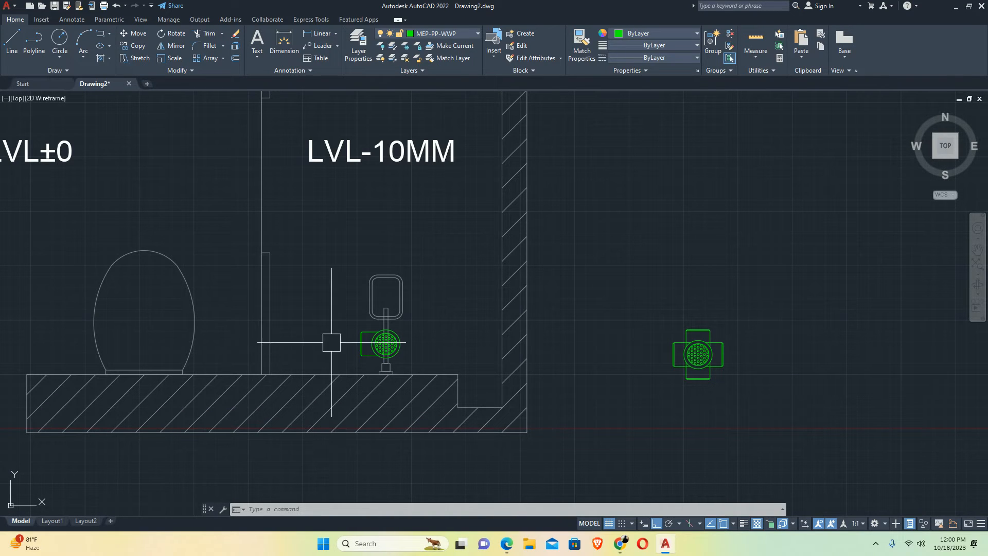
scroll(238, 339, "down", 4)
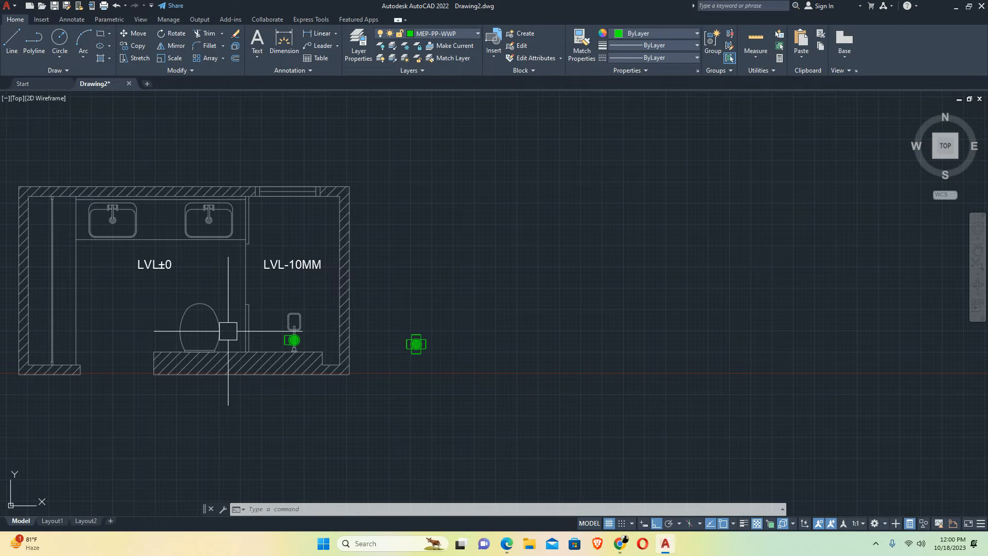
scroll(416, 343, "up", 9)
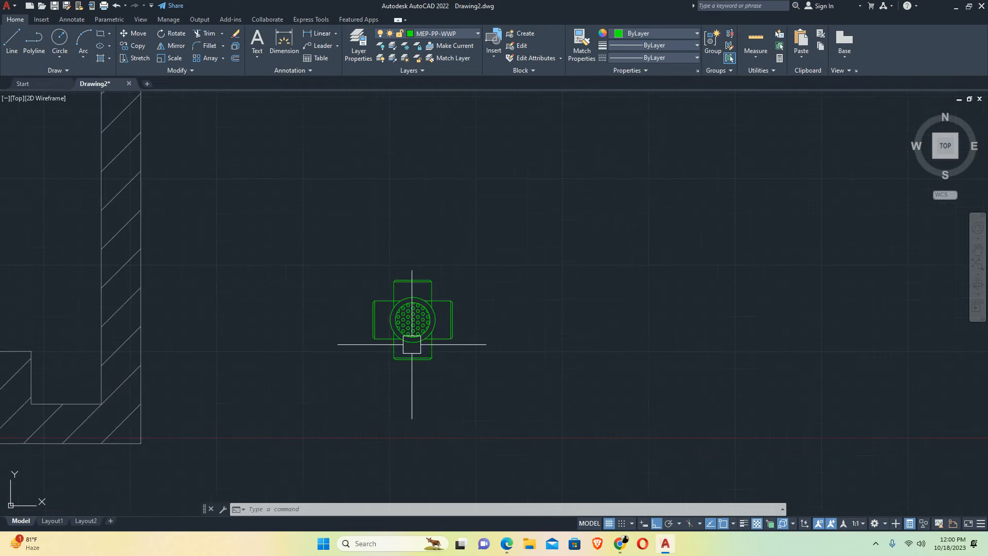
scroll(388, 270, "up", 4)
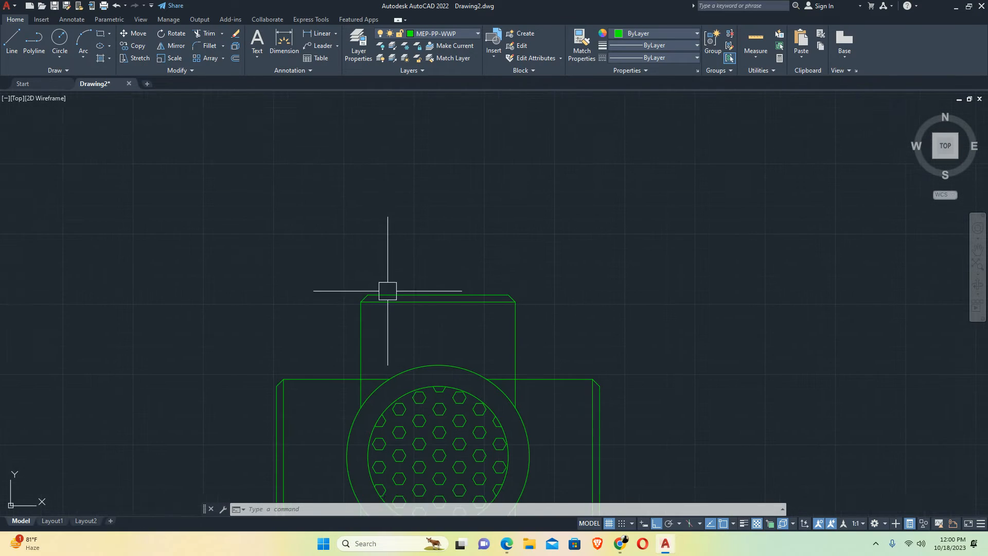
type("o")
key("Return")
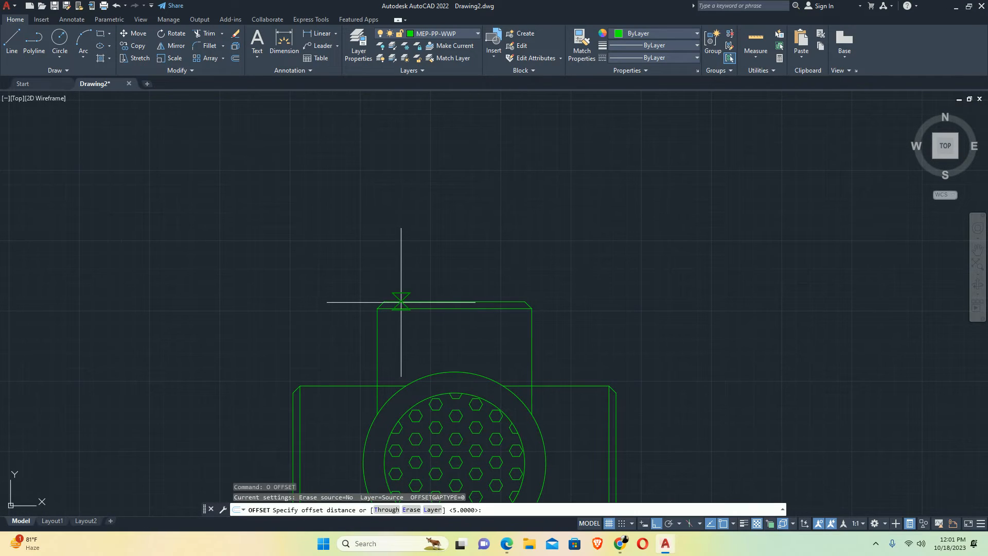
type("5")
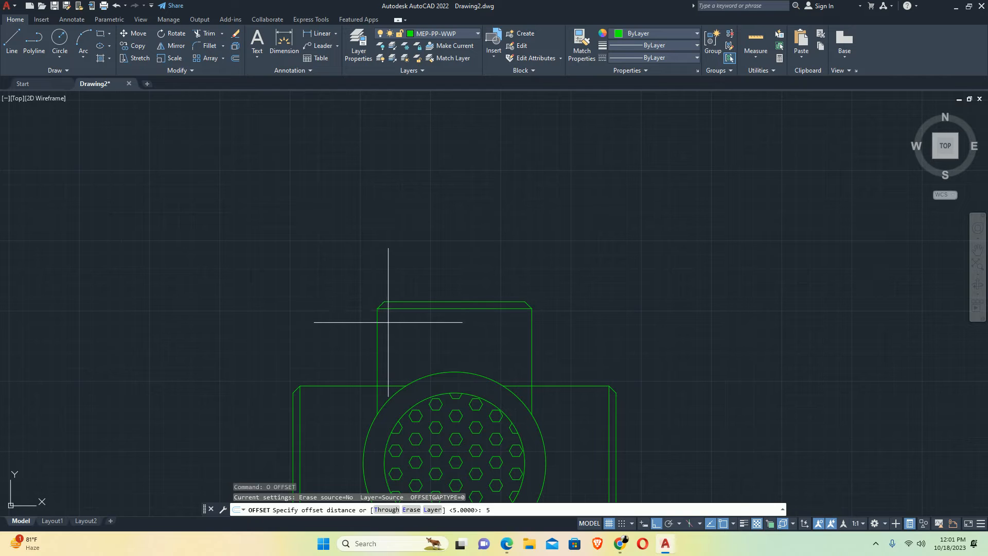
key("Escape")
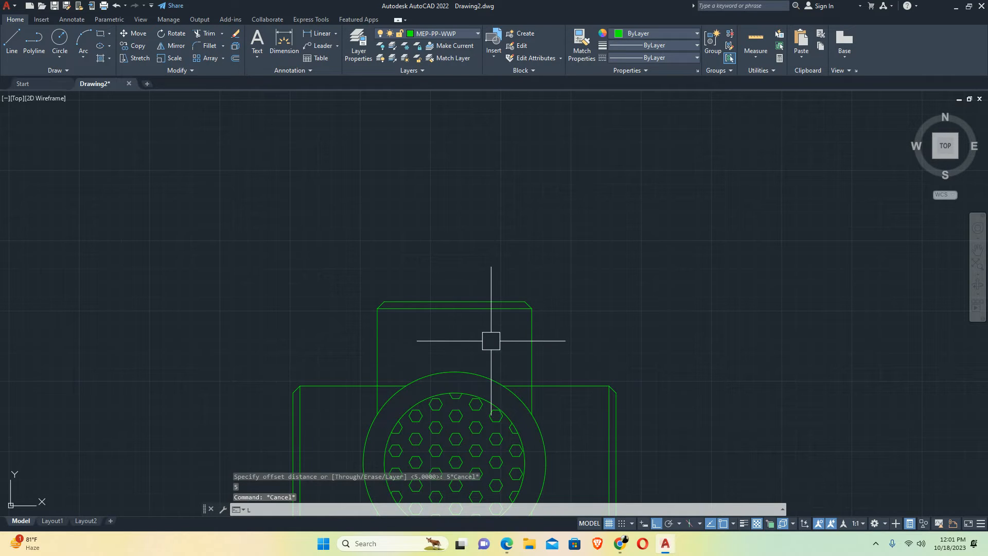
Draw a vertical line from the midpoint of the four-way trap symbol's upper outlet edge down into the outer ring
key("Return")
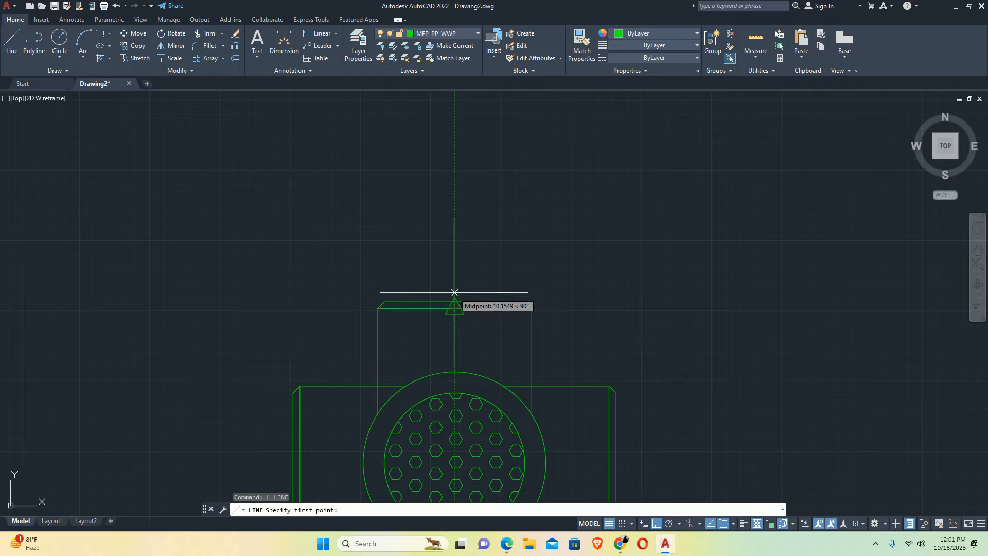
left_click(454, 308)
scroll(447, 387, "up", 5)
left_click(447, 387)
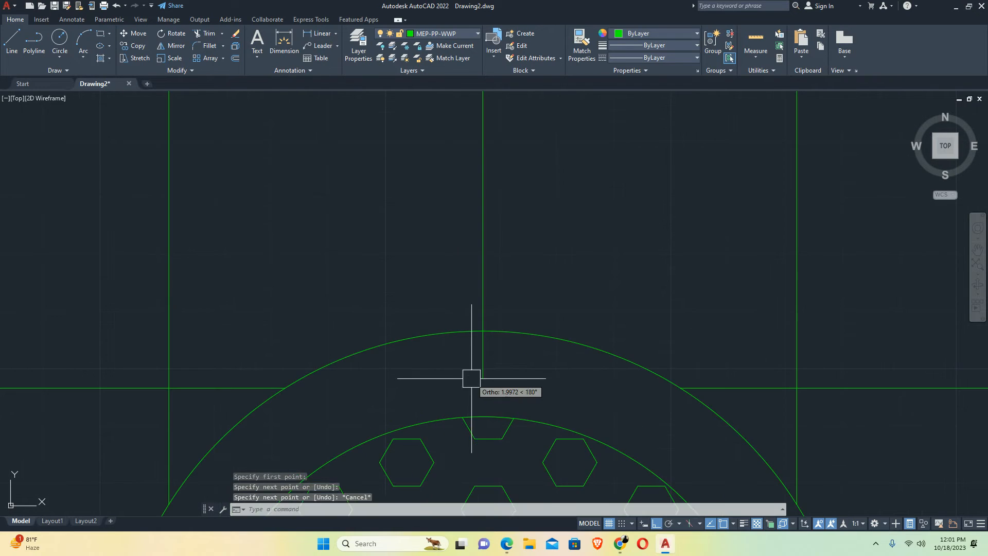
key("Return")
Offset the vertical centre line of the four-way trap symbol by 125/2 to both sides
scroll(472, 376, "down", 4)
type("o")
key("Return")
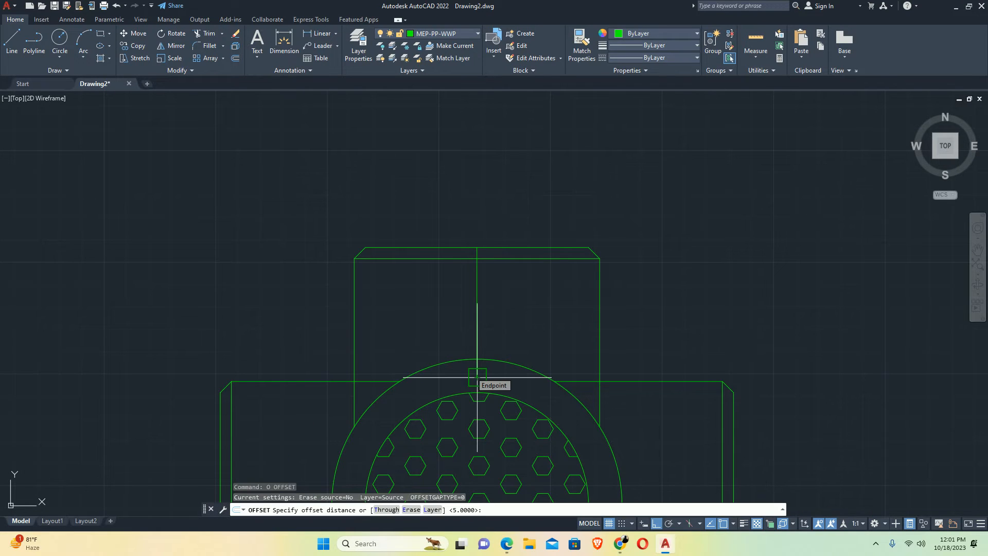
type("125/2")
key("Return")
left_click(478, 307)
left_click(420, 312)
left_click(493, 308)
left_click(478, 308)
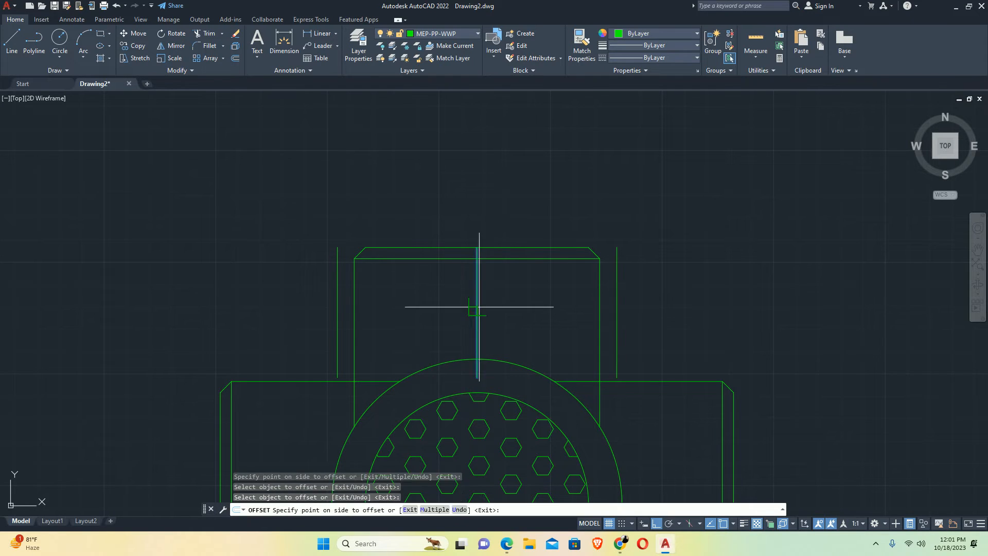
key("Escape")
key("Escape")
Extend the two offset vertical lines down to the outer ring of the four-way trap symbol
scroll(530, 309, "down", 4)
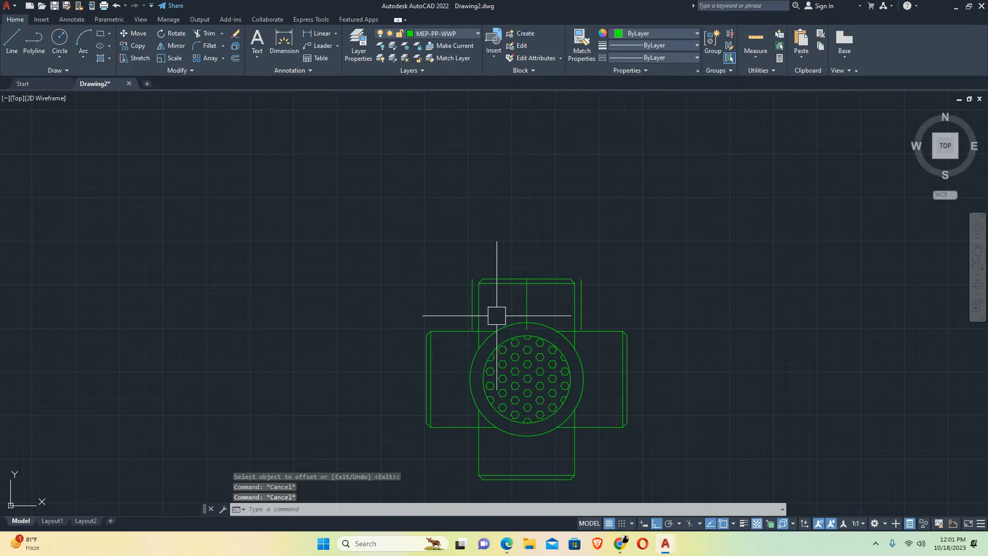
type("ex")
key("Return")
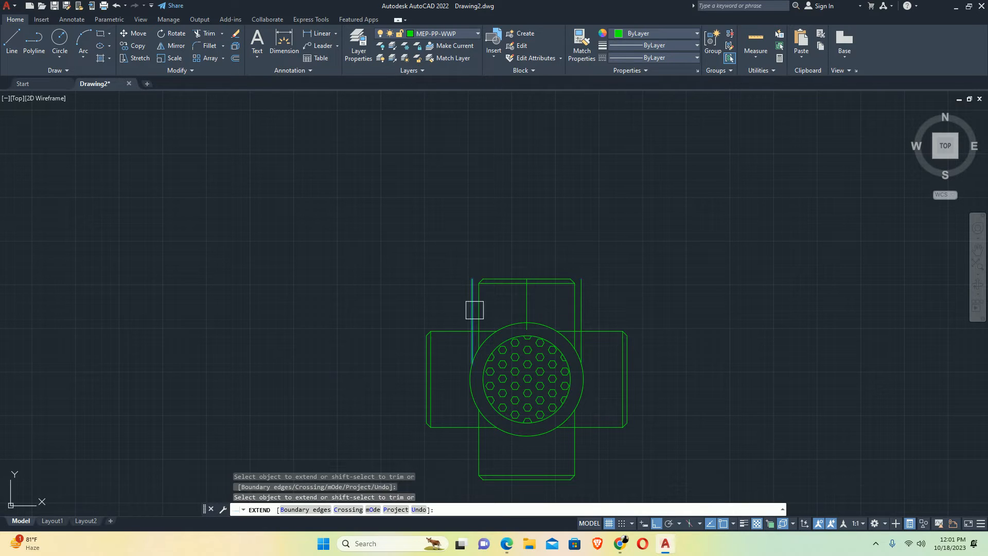
key("Escape")
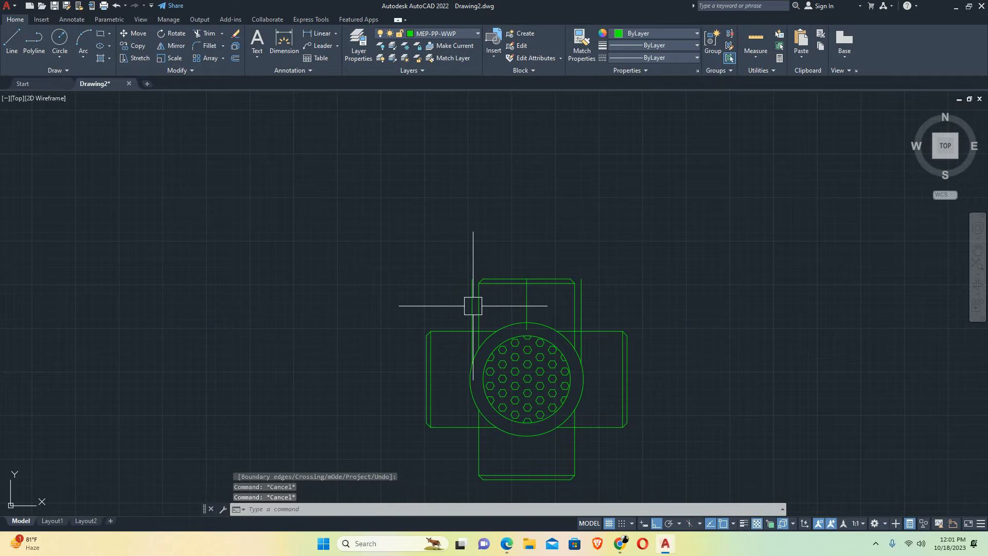
Offset the two vertical lines beside the upper outlet outward by 5
type("o")
key("Return")
type("5")
key("Return")
left_click(472, 301)
left_click(444, 299)
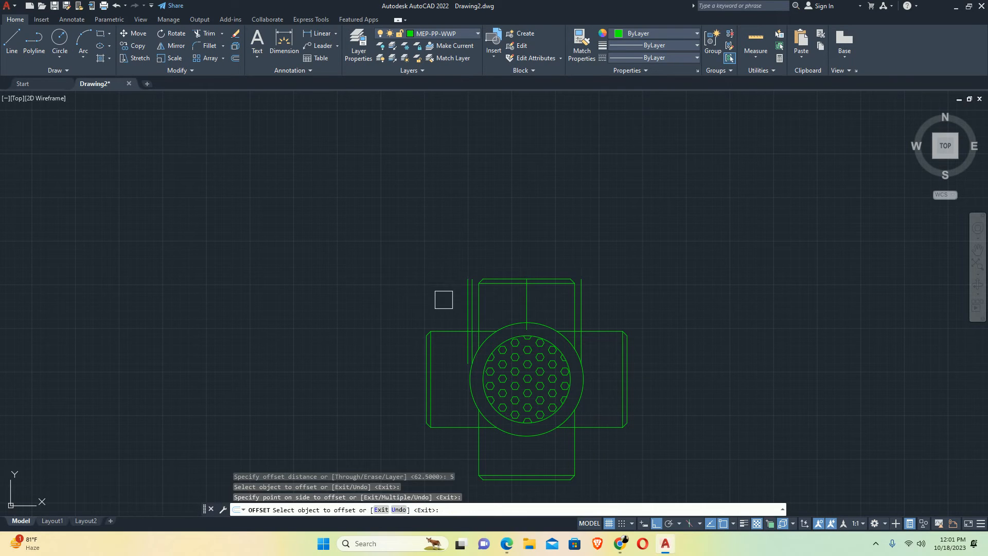
key("Escape")
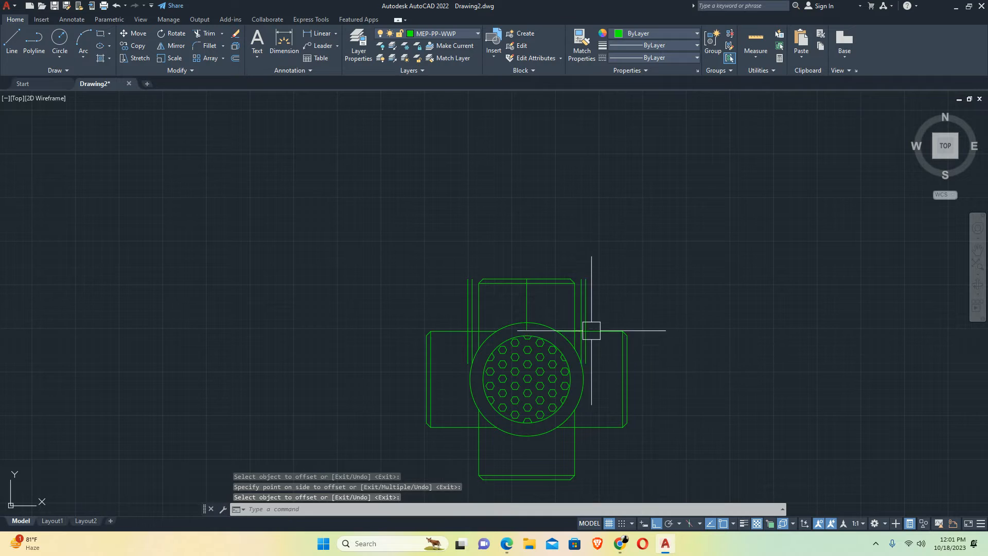
Erase the entire four-way trap symbol and its construction lines outside the washroom plan
middle_click_drag(564, 352, 544, 353)
key("Escape")
scroll(545, 353, "down", 5)
left_click_drag(606, 426, 459, 278)
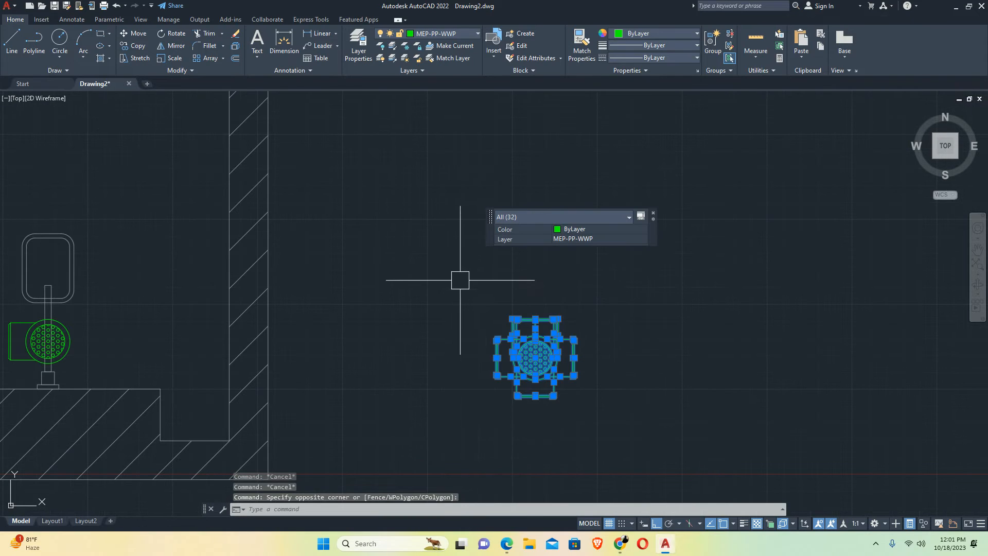
key("Delete")
Draw a circle with a diameter of 125 in the empty area outside the washroom's right wall
type("c")
key("Return")
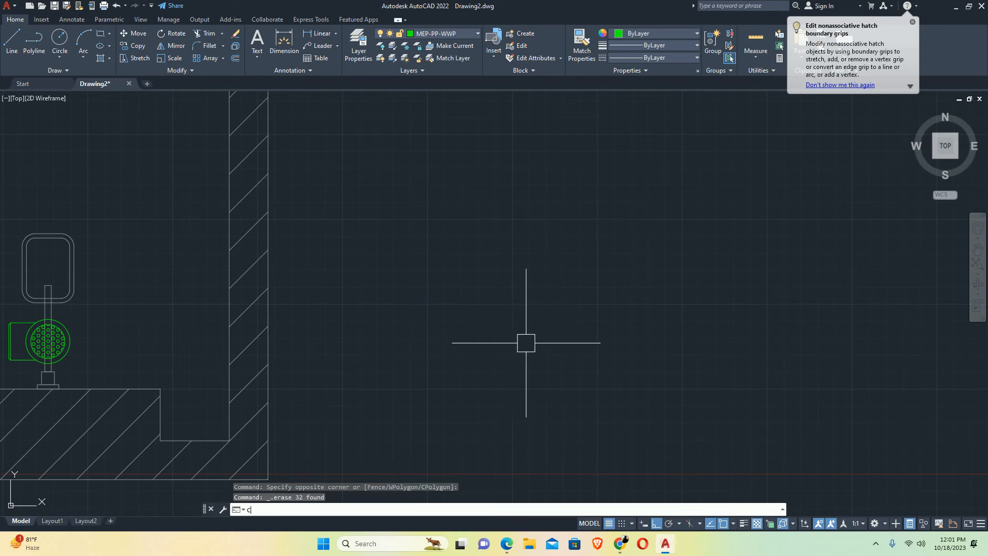
left_click(528, 339)
type("D")
key("Return")
type("1")
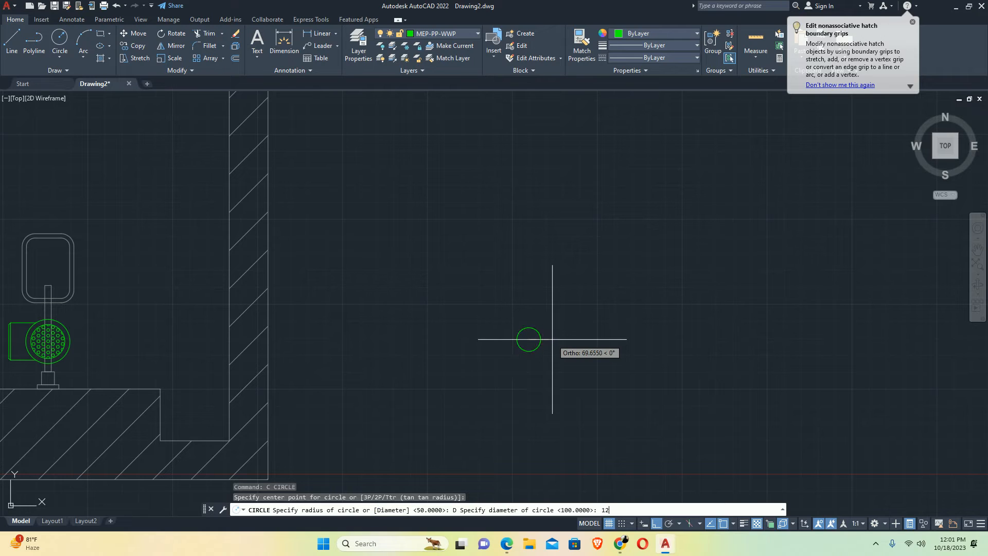
type("25")
key("Return")
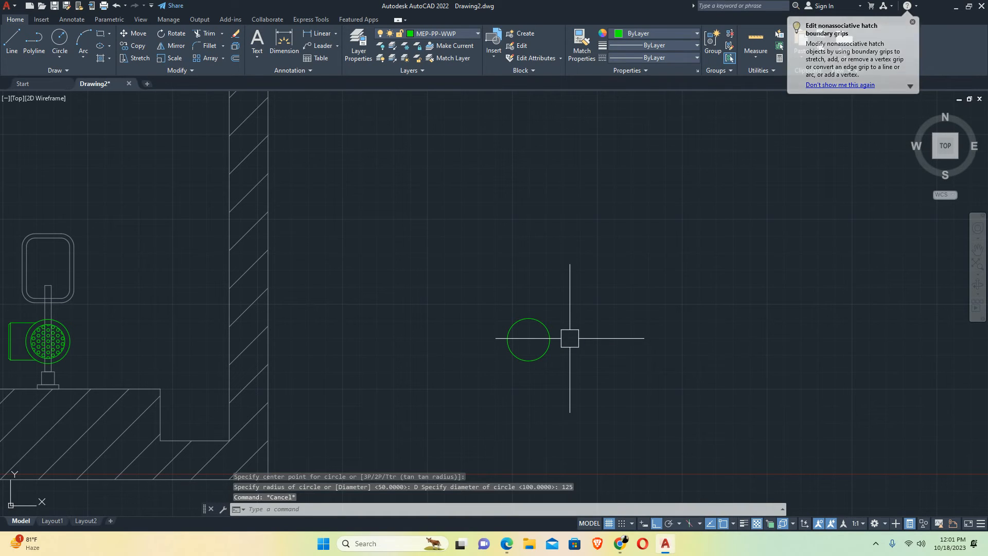
Offset the 125-diameter circle outward by 20
type("O")
key("Return")
type("2")
key("Return")
left_click(549, 340)
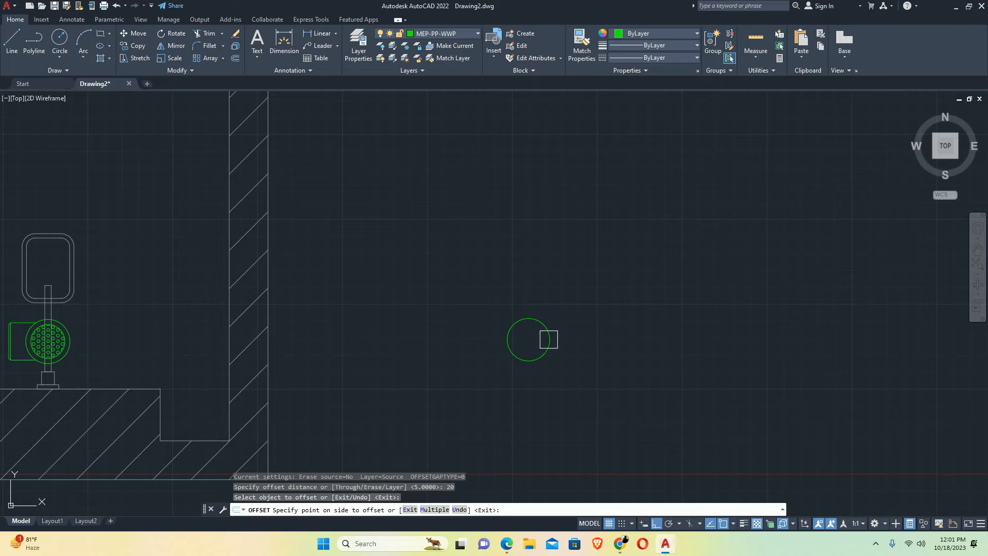
left_click(566, 326)
key("Return")
key("Escape")
key("Escape")
Draw a horizontal line rightward from the circles' centre and a vertical line upward from the outer circle's right quadrant
middle_click_drag(543, 331, 547, 328)
type("L")
key("Return")
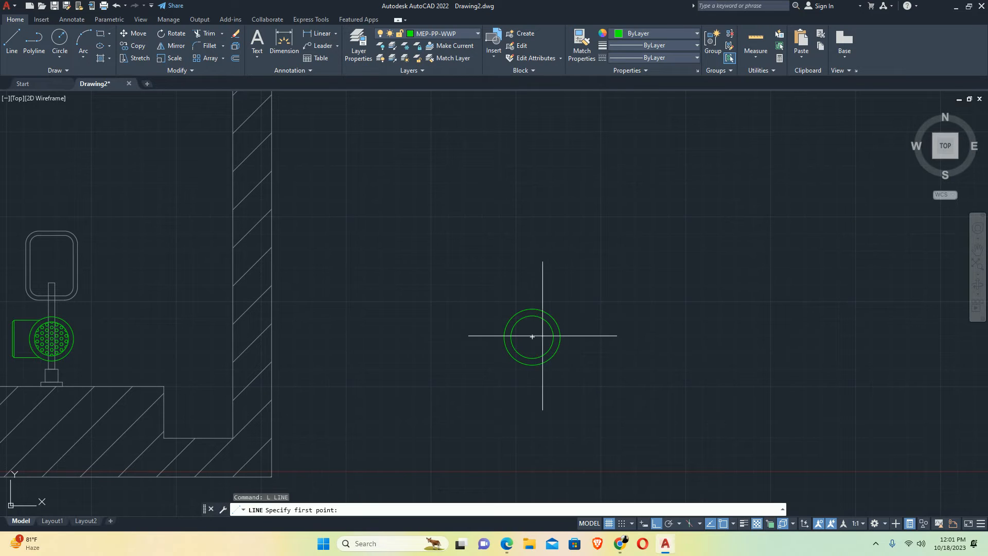
left_click(532, 337)
key("Escape")
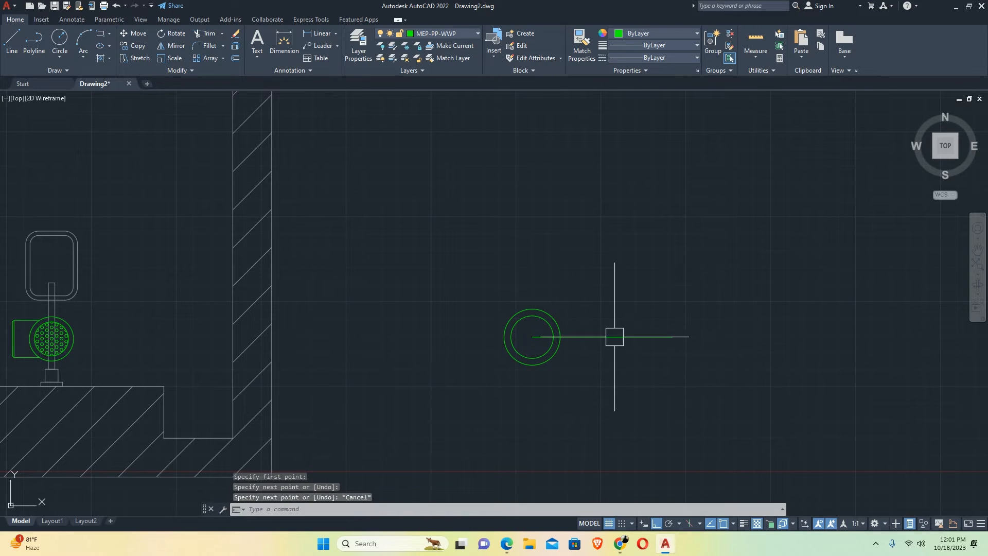
key("Return")
left_click(560, 337)
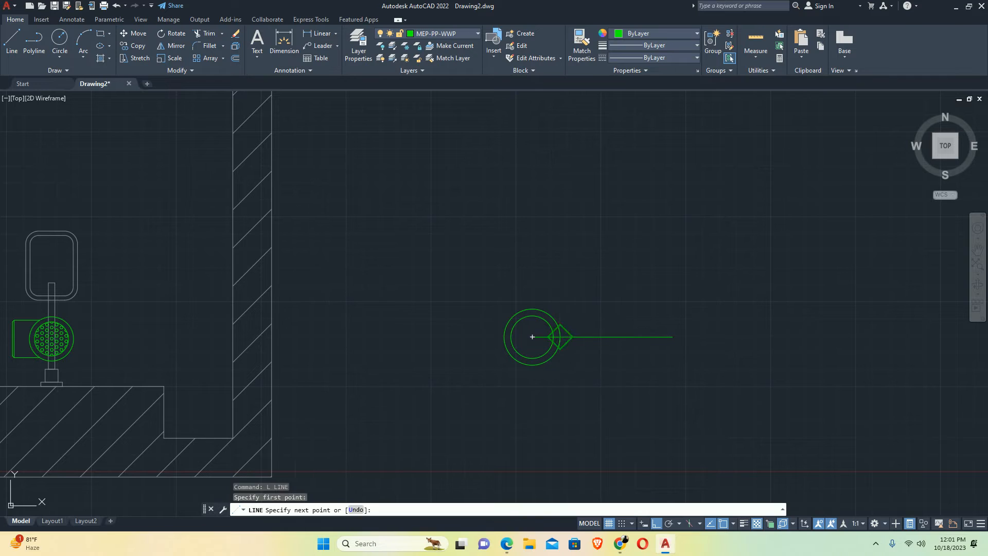
left_click(557, 242)
key("Escape")
key("Escape")
Offset the horizontal centre line by 50 above and below
type("o")
key("Return")
type("50")
key("Return")
left_click(580, 331)
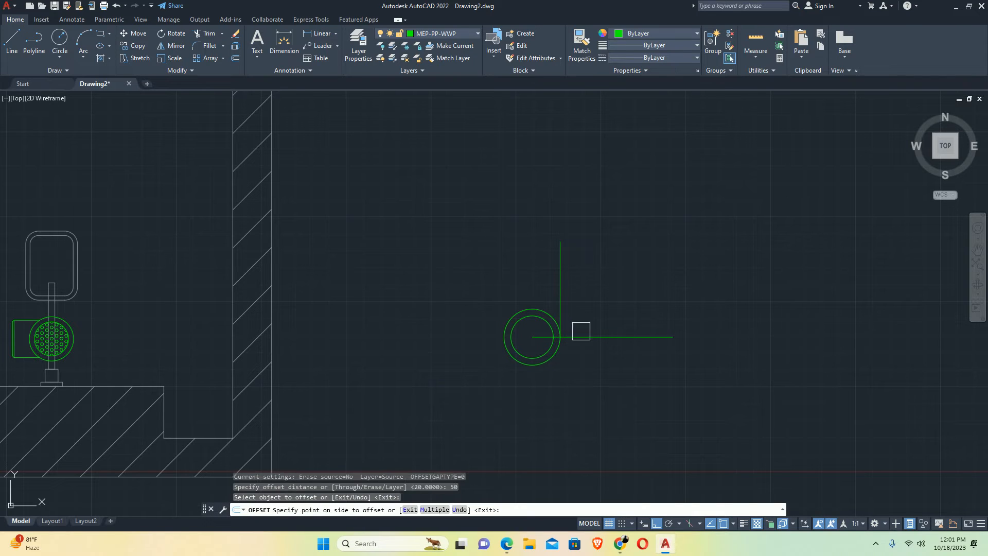
left_click(580, 330)
left_click(580, 331)
left_click(579, 361)
key("Escape")
scroll(569, 330, "up", 3)
key("Escape")
Extend the vertical line at the outer circle's right quadrant down to the lower horizontal line
middle_click_drag(563, 332, 551, 292)
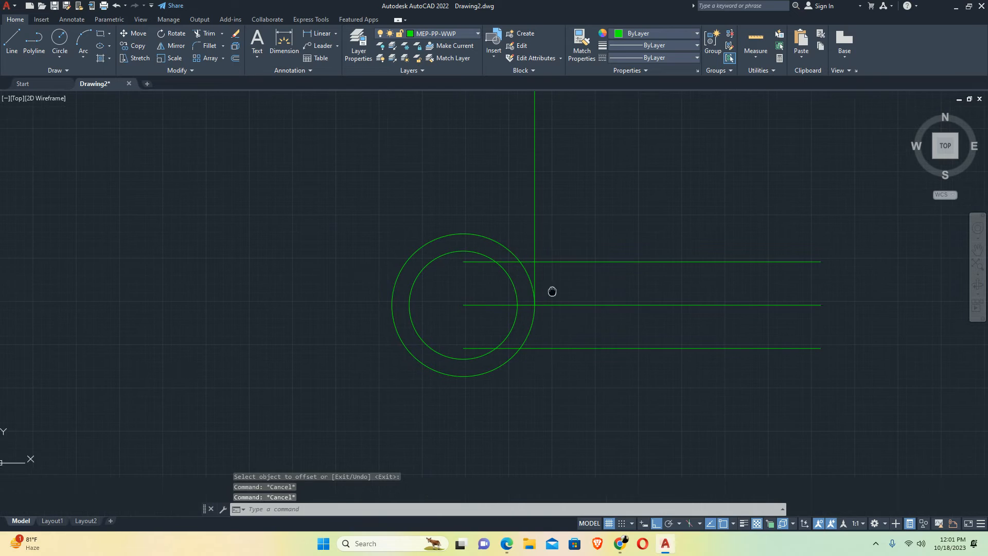
type("ex")
key("Return")
left_click(536, 285)
key("Escape")
key("Escape")
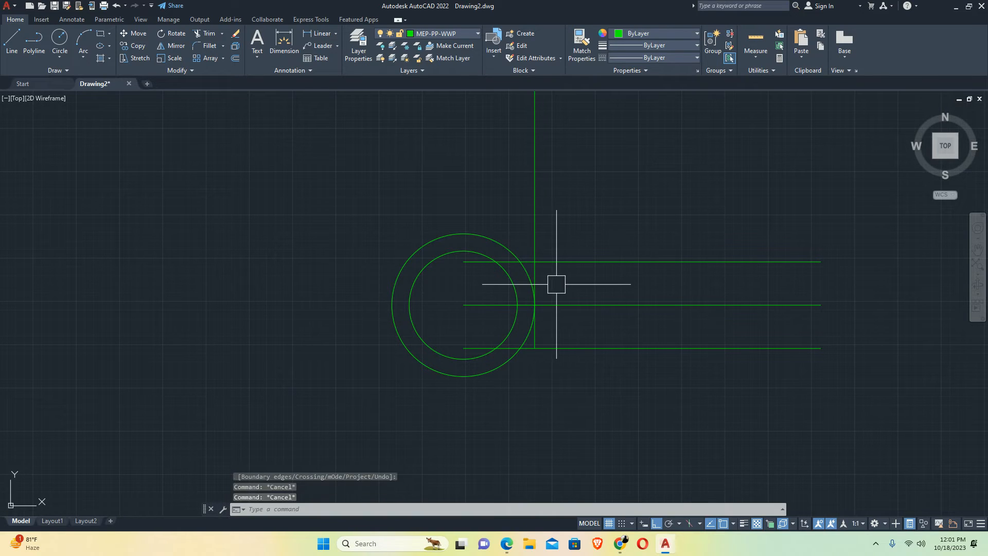
type("tr")
key("Return")
key("Return")
key("Escape")
Offset the vertical line at the outer circle's edge by 75 to the right
type("o")
key("Return")
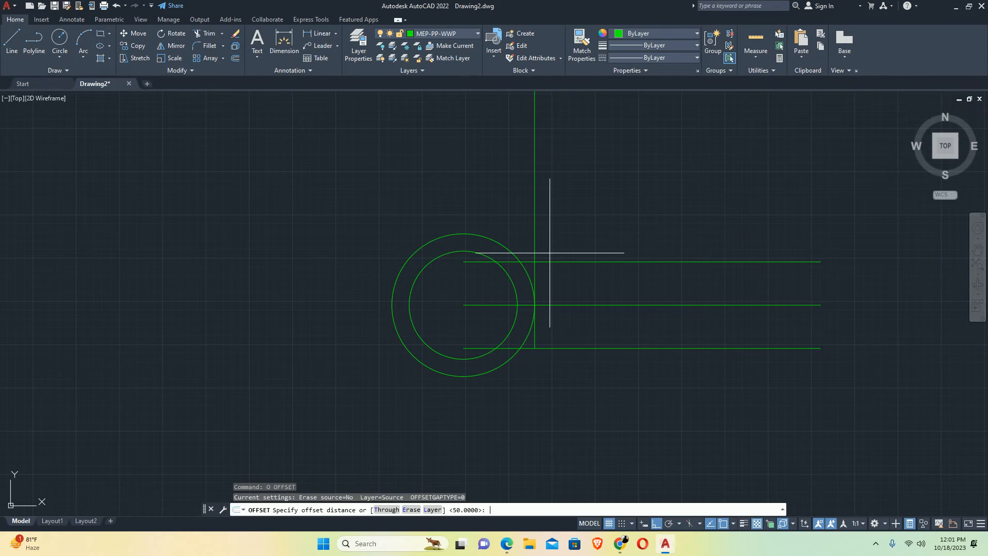
type("75")
key("Return")
left_click(538, 225)
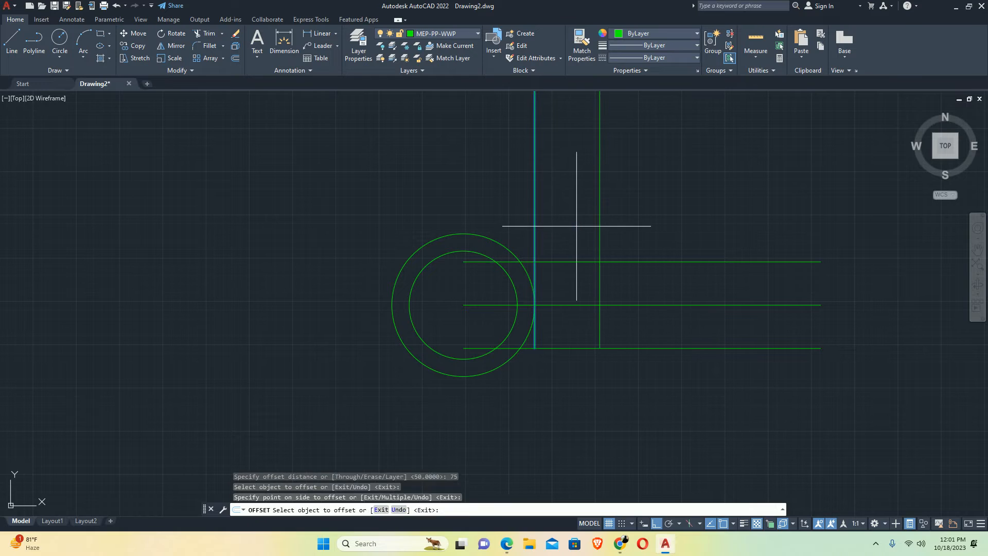
left_click(575, 240)
key("Escape")
key("Escape")
Offset the upper and lower horizontal outlet lines outward by 10 each
type("o")
key("Return")
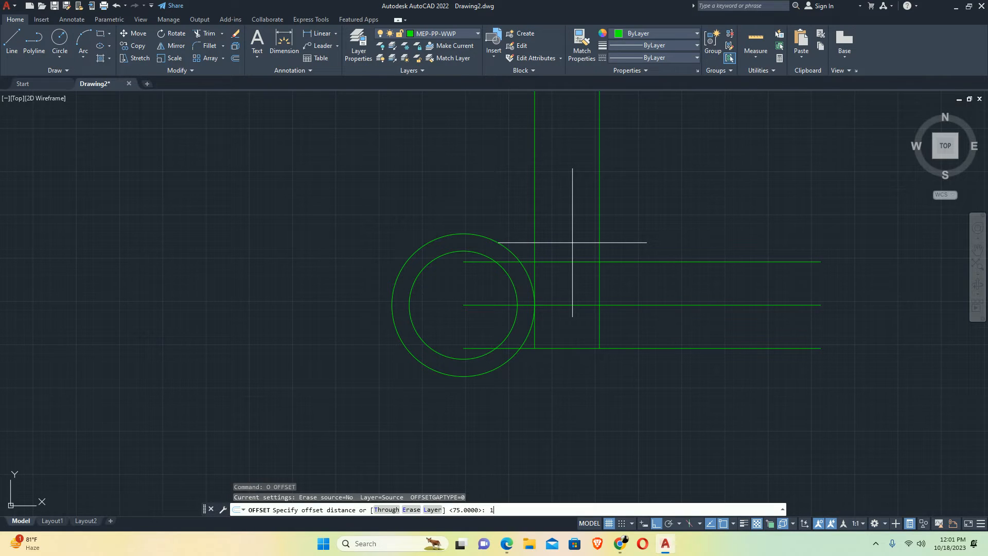
type("10")
key("Return")
left_click(628, 262)
left_click(623, 246)
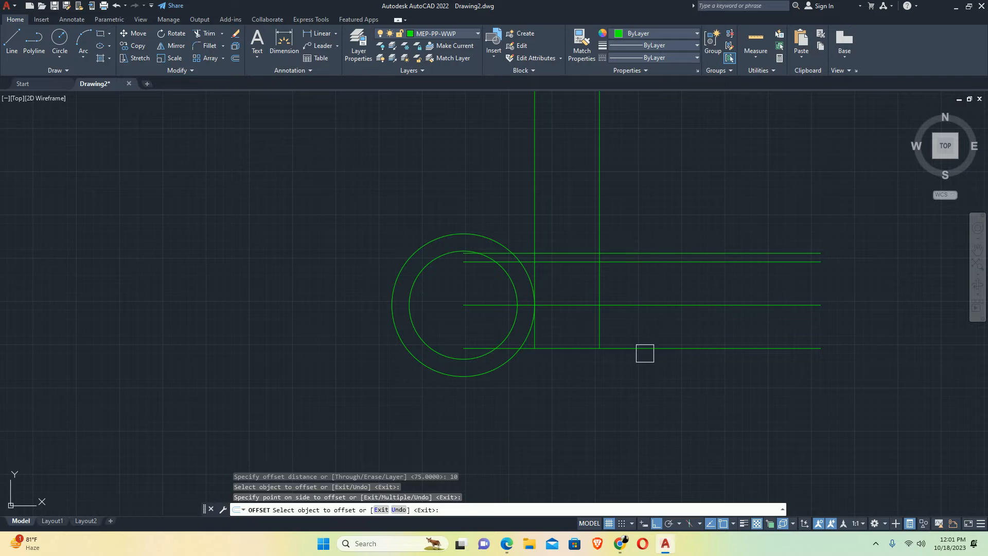
key("Escape")
key("Escape")
Extend the vertical line right of the outer circle down to the lowest horizontal outlet line
scroll(589, 359, "up", 2)
type("ex")
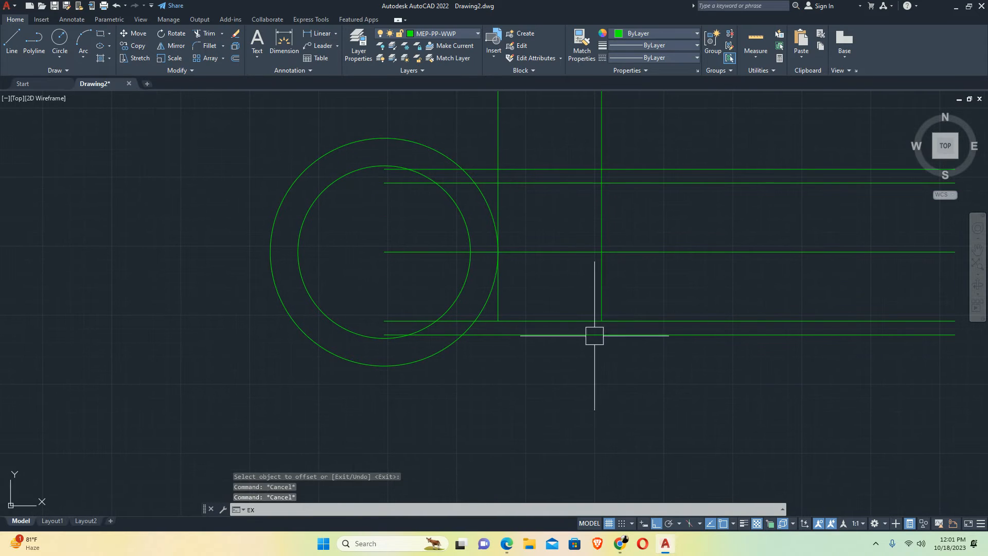
key("Return")
left_click(599, 307)
left_click(599, 307)
left_click(488, 306)
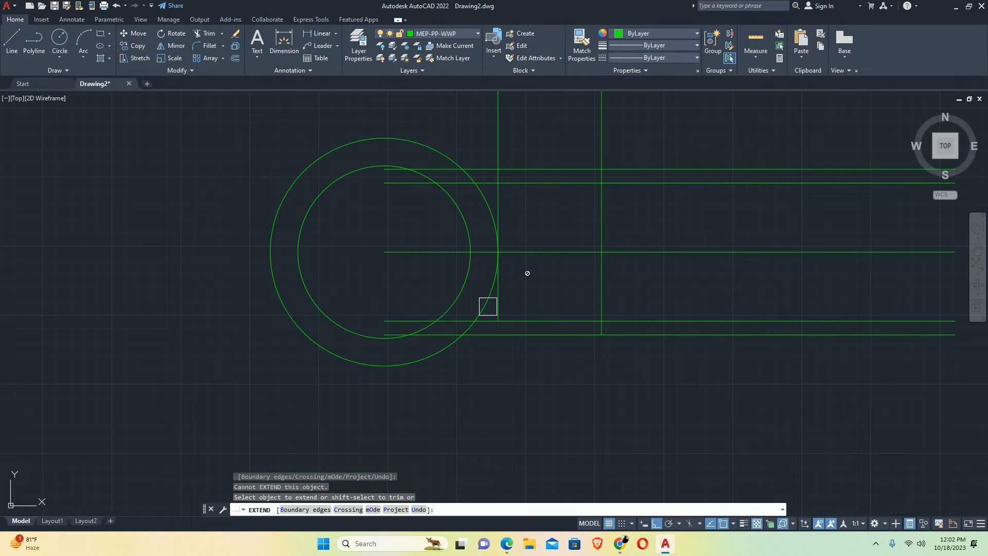
Trim the outlet's end line above the top horizontal line and the lowest horizontal line beyond that end line
left_click(601, 155, "shift")
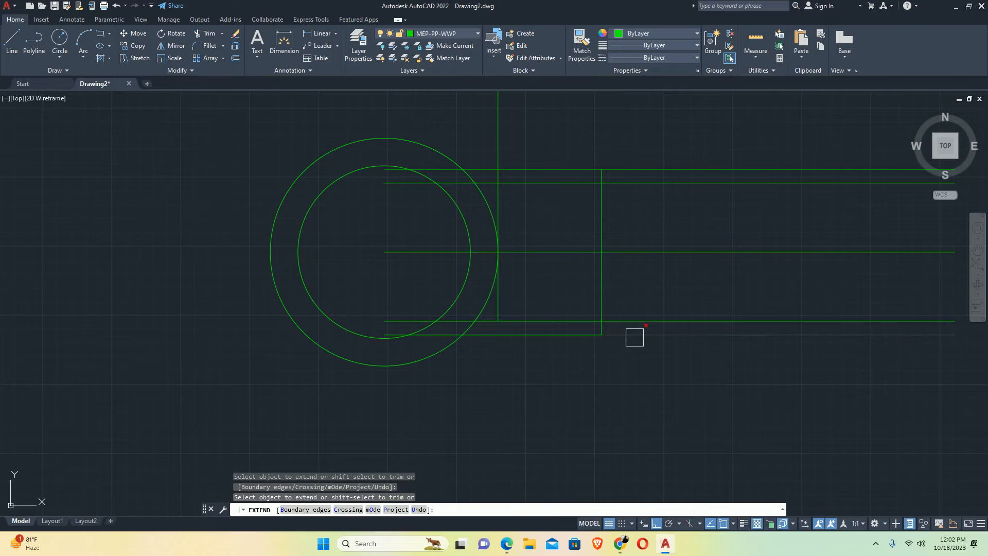
left_click(559, 310)
left_click(562, 301)
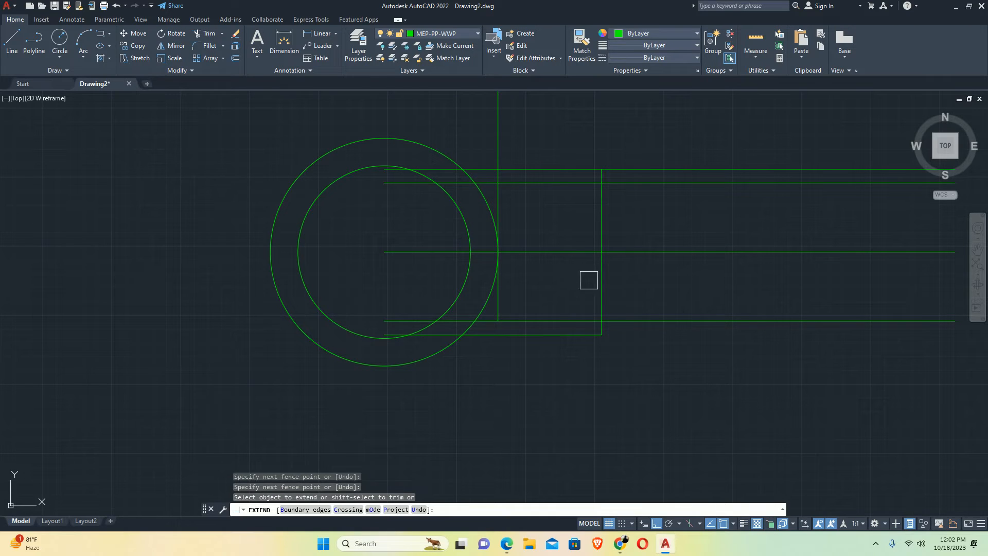
left_click(597, 282)
key("Escape")
left_click(661, 316)
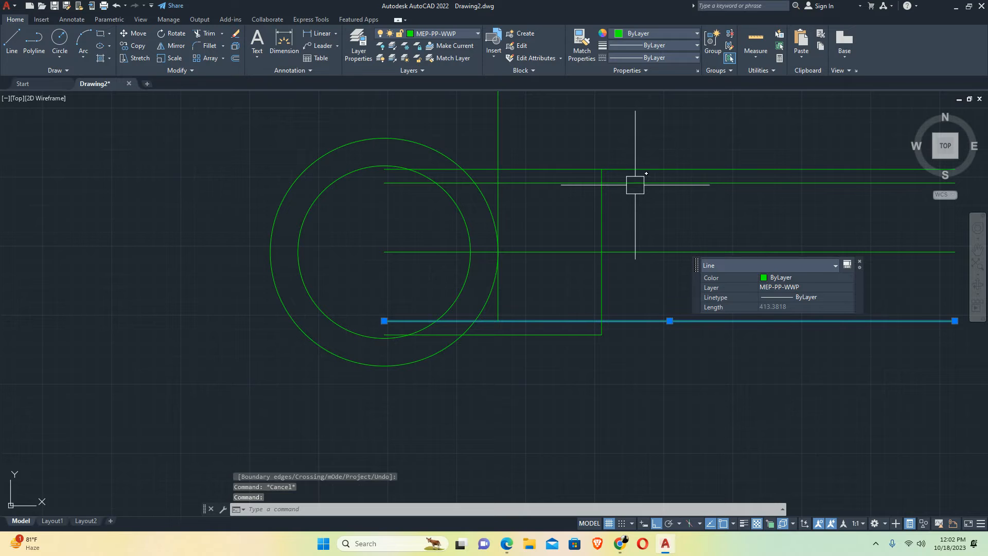
key("Escape")
Trim the topmost horizontal line beyond the outlet's end line and both outermost horizontal lines inside the outer circle
type("tr")
key("Return")
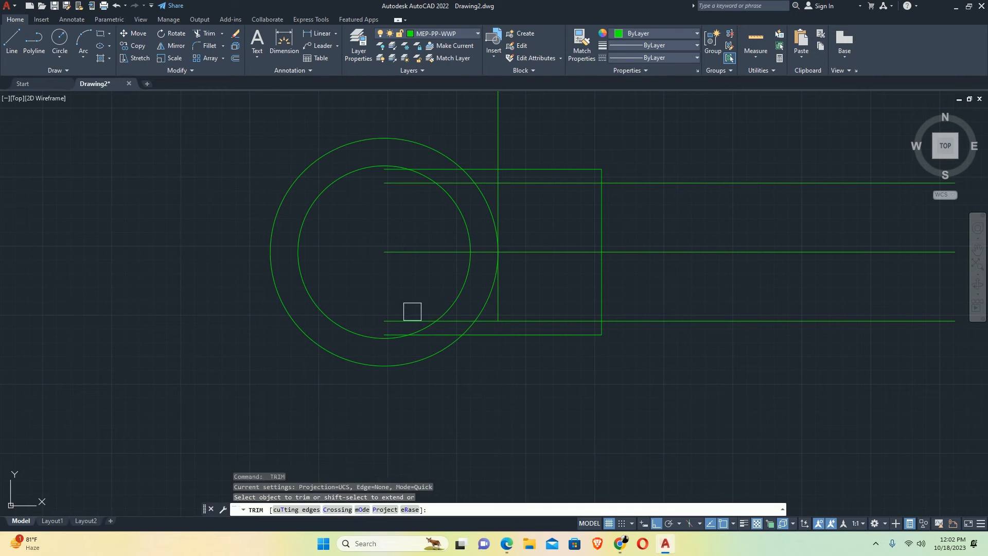
scroll(414, 318, "up", 2)
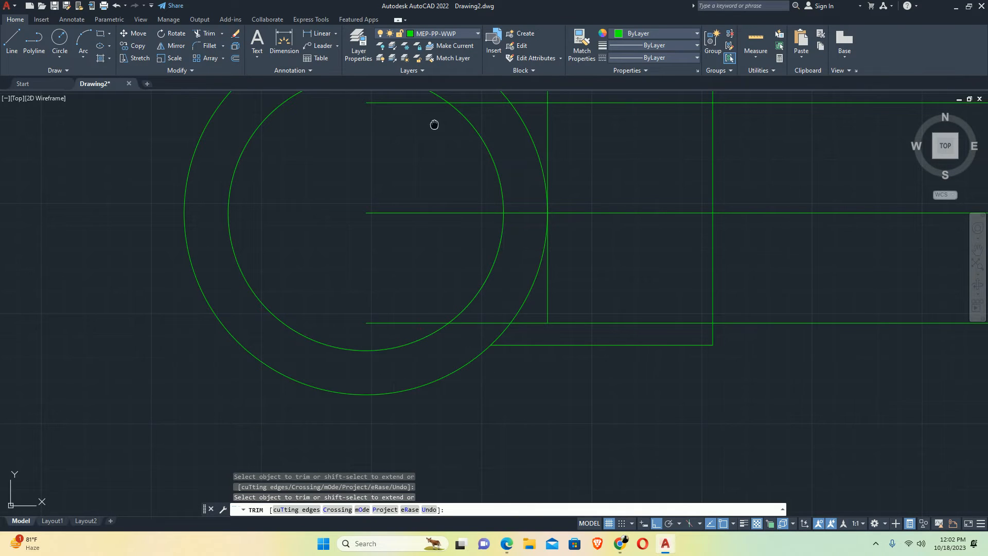
middle_click_drag(434, 125, 436, 259)
scroll(445, 211, "down", 6)
key("Escape")
key("Escape")
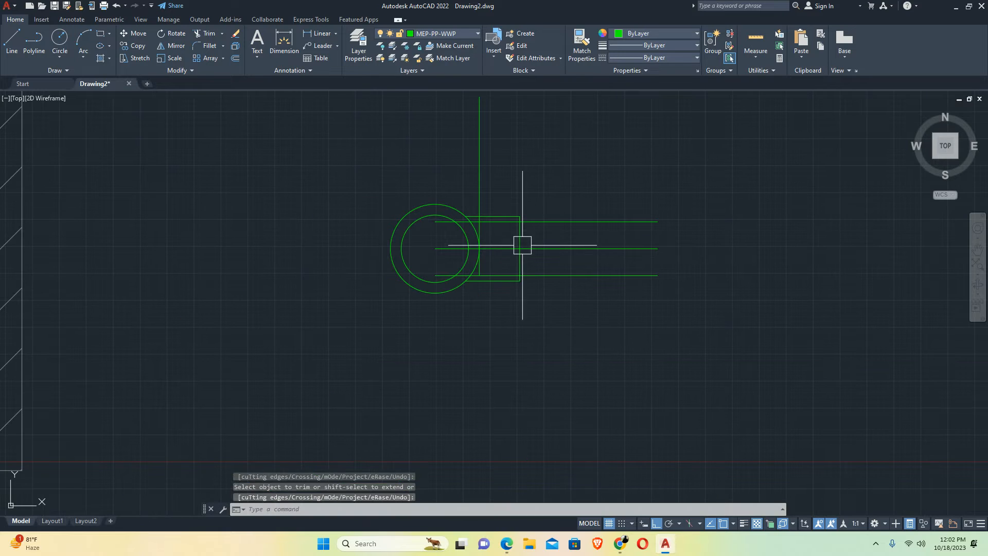
Chamfer the outlet's lower right corner with both distances set to 10
scroll(514, 282, "up", 5)
type("c")
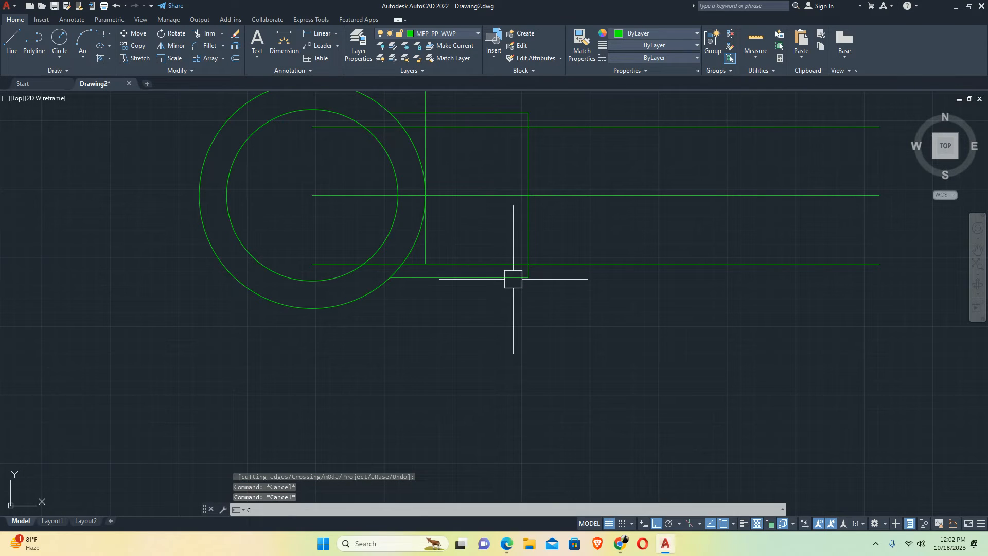
type("ha")
key("Return")
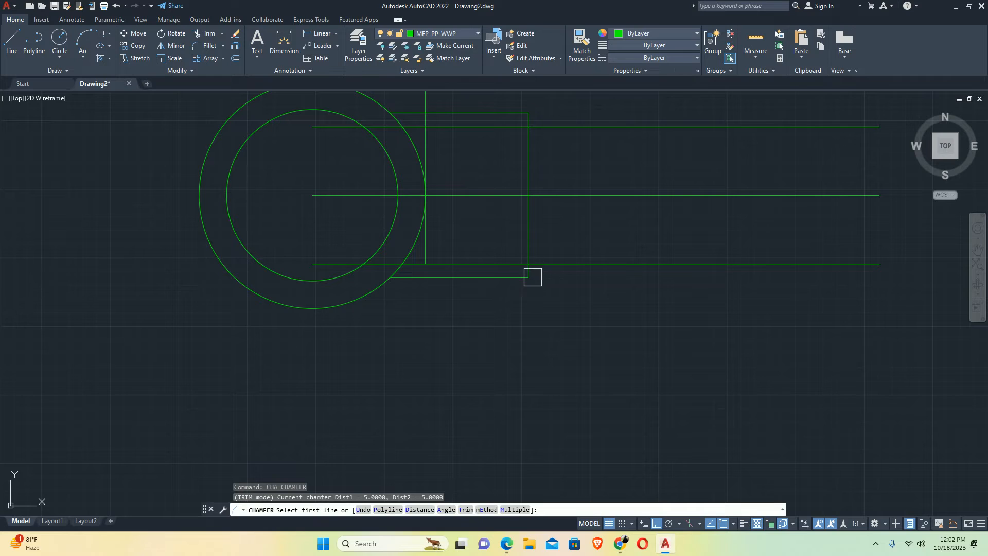
scroll(532, 277, "up", 4)
type("D")
key("Return")
left_click(530, 281)
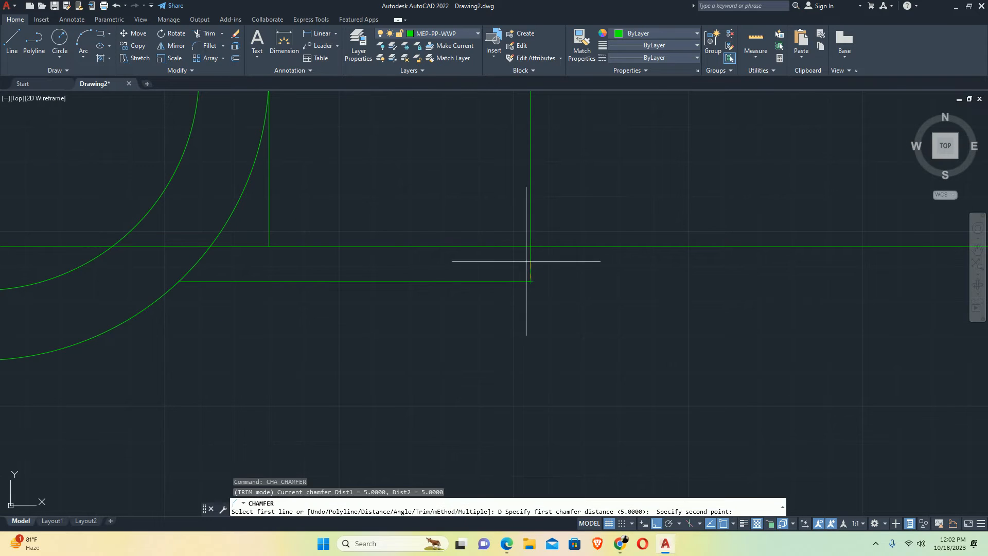
left_click(530, 246)
key("Return")
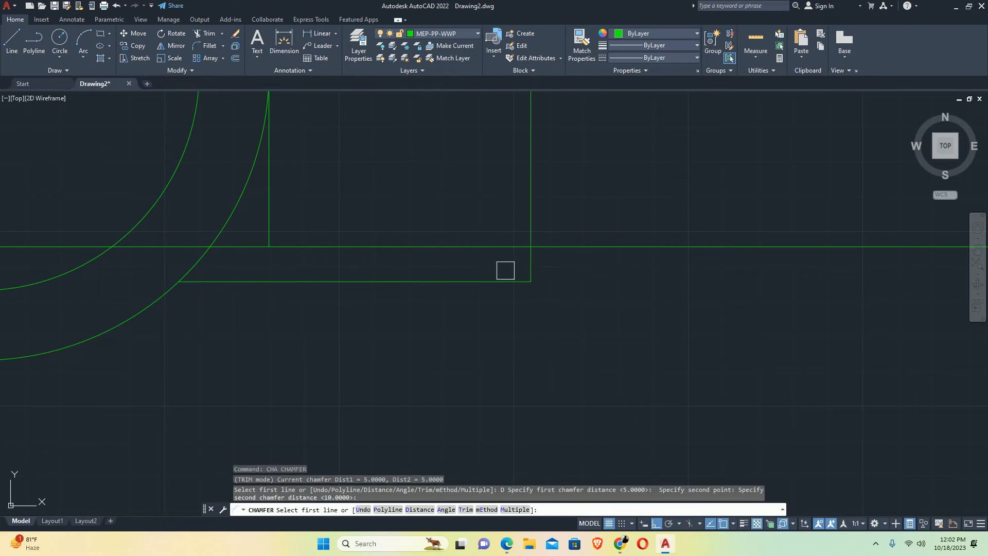
left_click(511, 277)
left_click(530, 265)
scroll(520, 216, "down", 6)
middle_click_drag(519, 191, 521, 300)
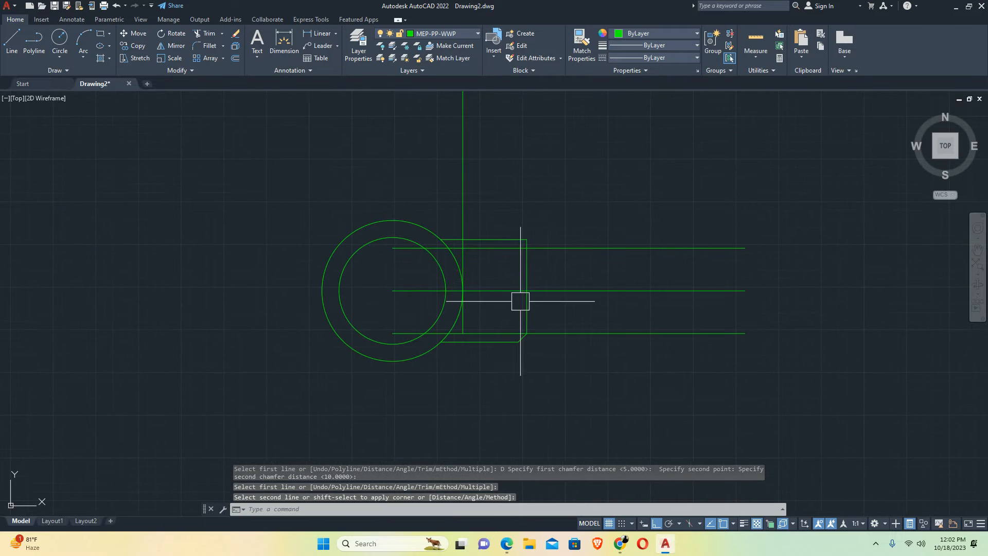
Chamfer the outlet's upper right corner with the same distances of 10
scroll(528, 276, "up", 4)
key("Return")
left_click(524, 235)
left_click(489, 184)
key("Return")
scroll(522, 202, "down", 4)
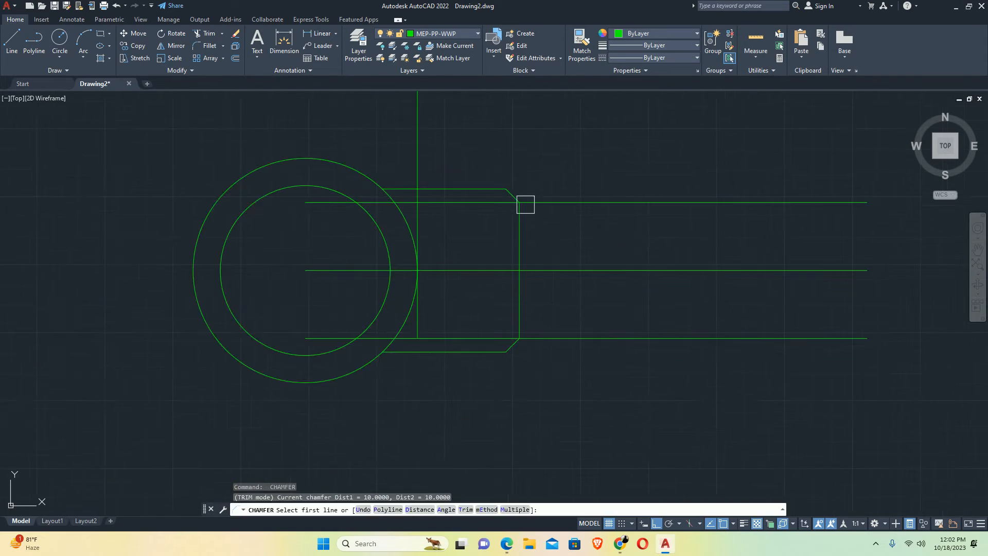
key("Escape")
key("Escape")
Delete the two inner horizontal construction lines and the vertical line at the outer circle's edge
left_click(585, 293)
left_click(570, 200)
left_click(561, 218)
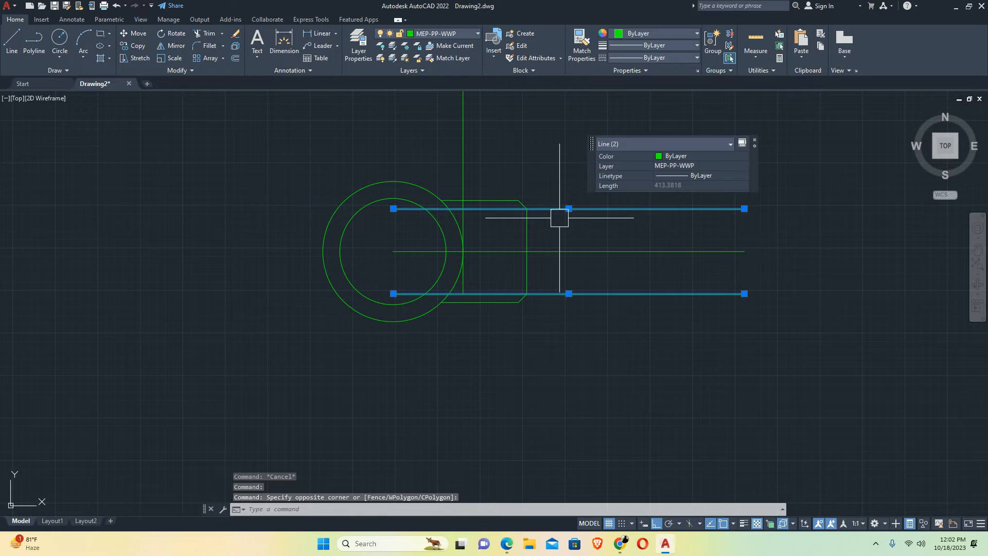
key("Delete")
scroll(465, 260, "up", 3)
left_click(463, 123)
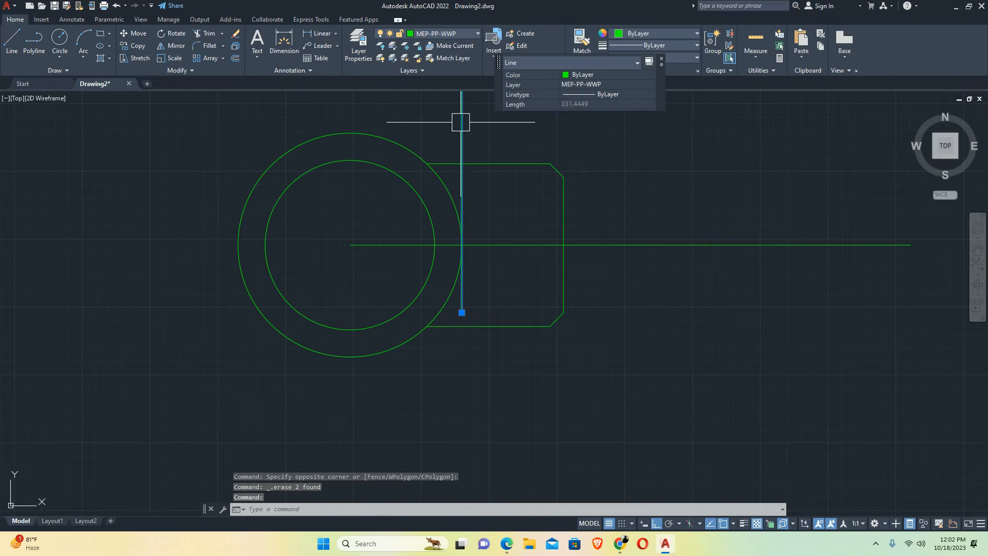
key("Delete")
scroll(496, 220, "down", 4)
scroll(492, 208, "up", 2)
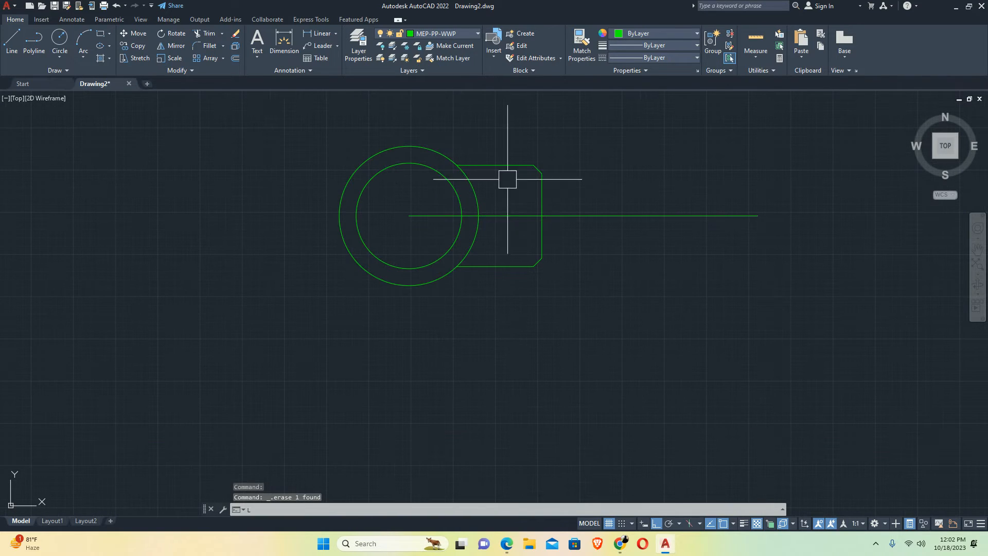
Draw a vertical line across the outlet joining the inner ends of the two chamfers
type("L")
key("Return")
left_click(534, 166)
left_click(533, 266)
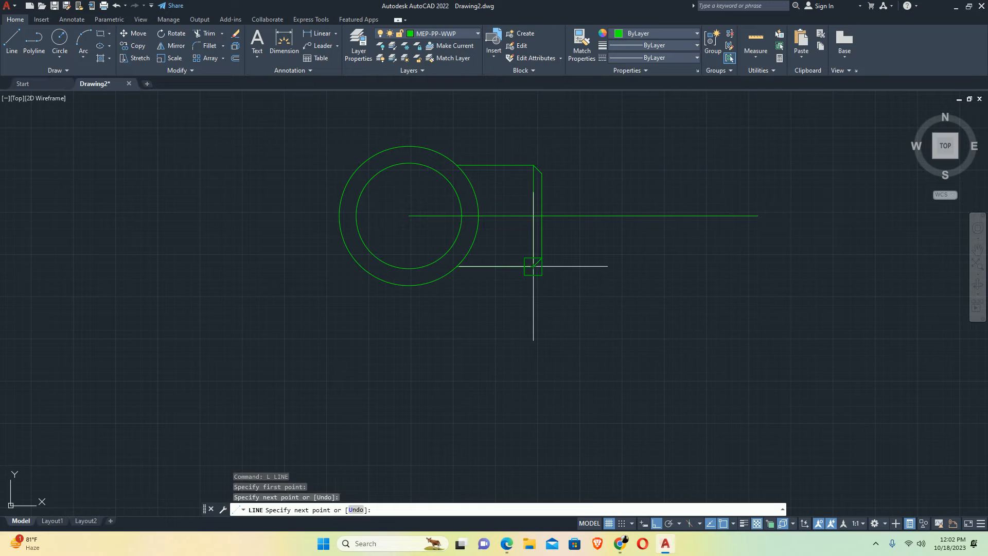
key("Escape")
key("Escape")
scroll(581, 216, "up", 2)
left_click(579, 214)
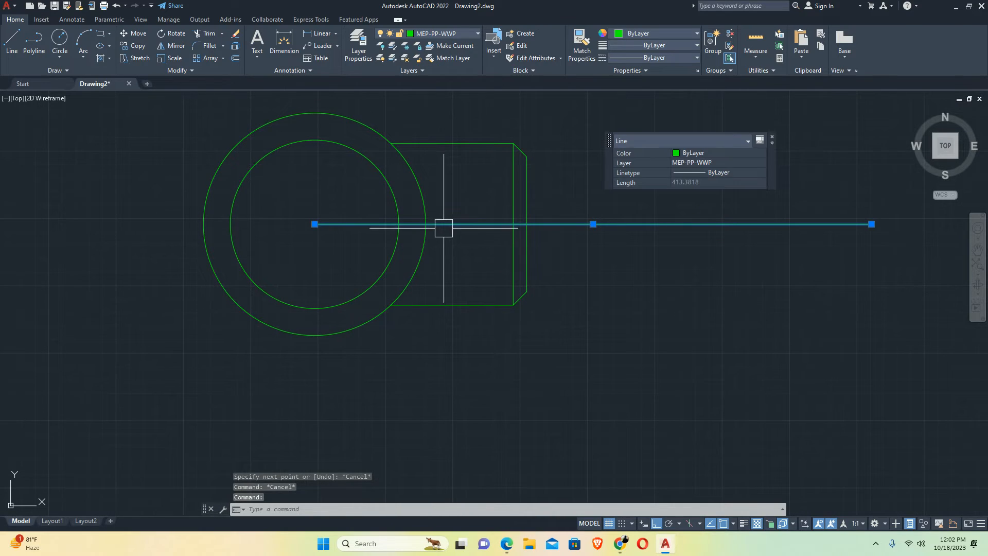
key("Escape")
Start a classic array and begin selecting the chamfered outlet as the objects
middle_click_drag(444, 228, 495, 286)
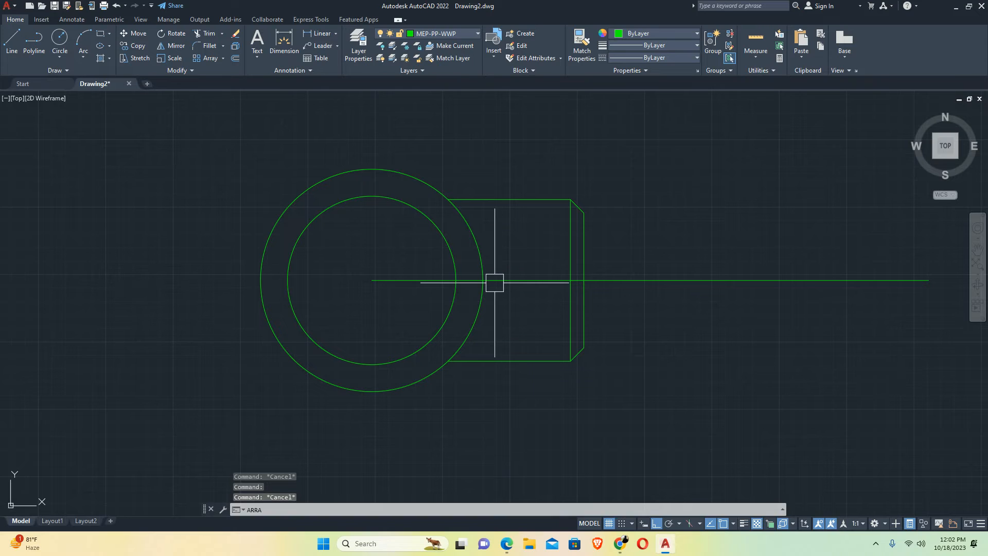
type("ARRAYCLASSIC")
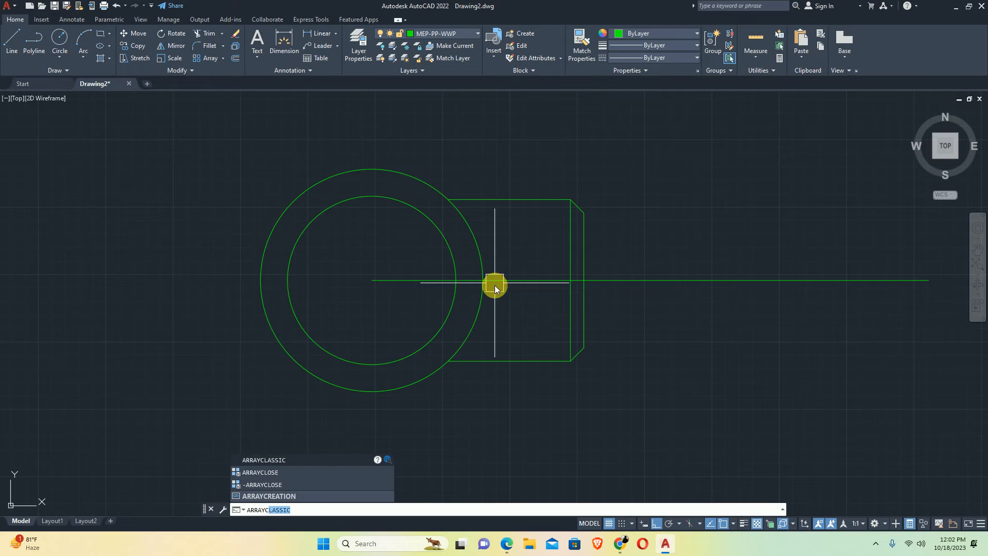
key("Return")
left_click(551, 197)
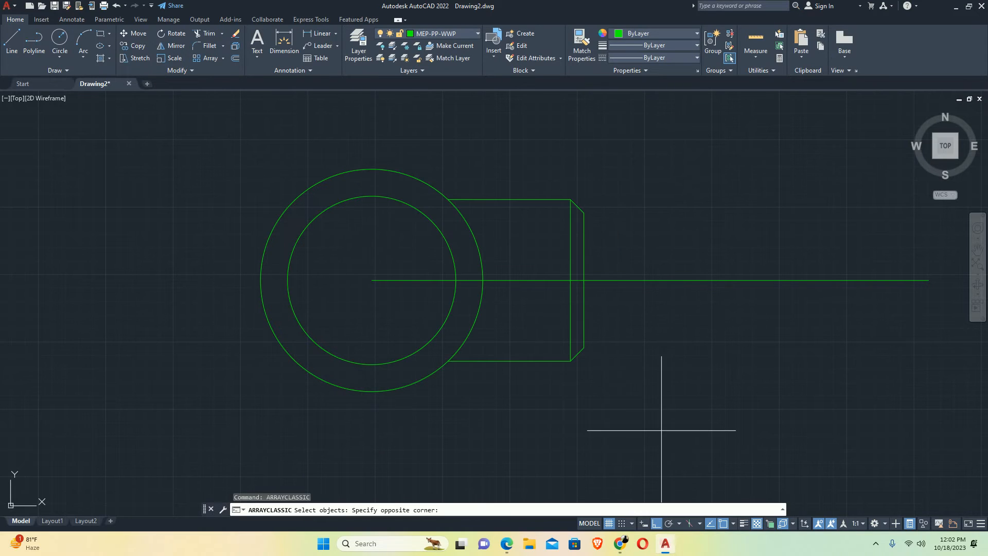
Create a polar array of the pipe stub's outline lines around the circles' centre, with 4 items over 360 degrees
left_click(662, 419)
left_click(540, 331)
left_click(622, 165)
left_click(503, 234)
scroll(504, 228, "down", 3)
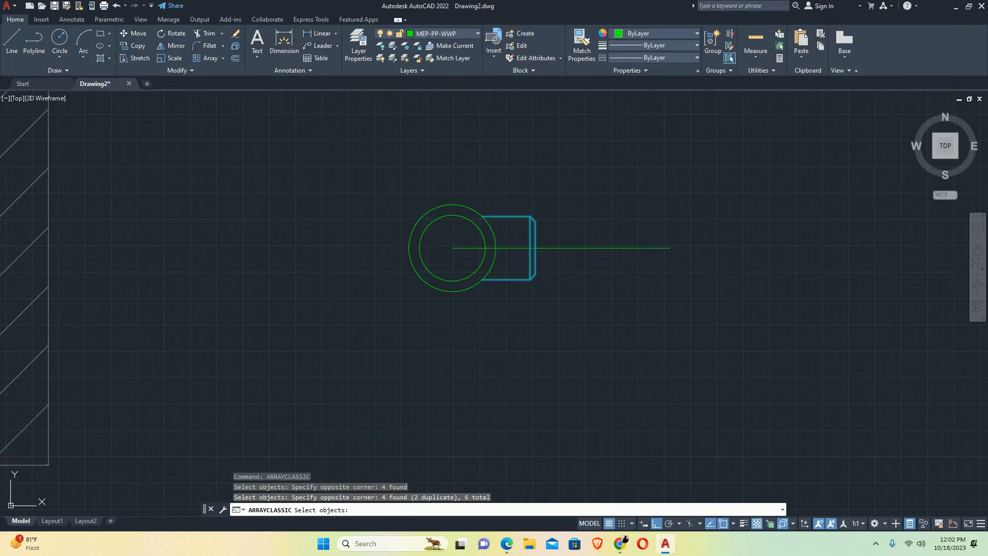
key("Return")
left_click(551, 194)
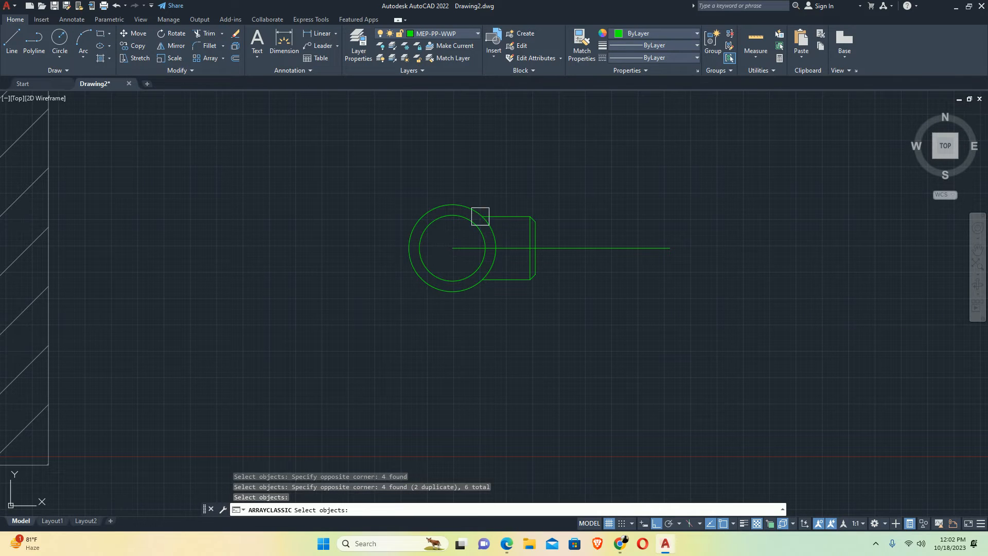
left_click(566, 194)
left_click(515, 234)
left_click(546, 263)
left_click(529, 280)
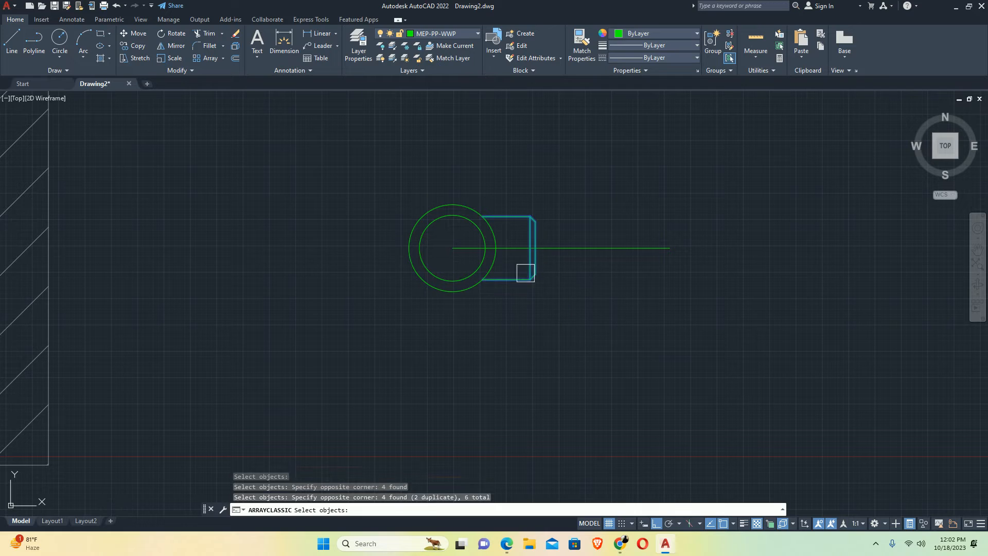
key("Return")
left_click(515, 214)
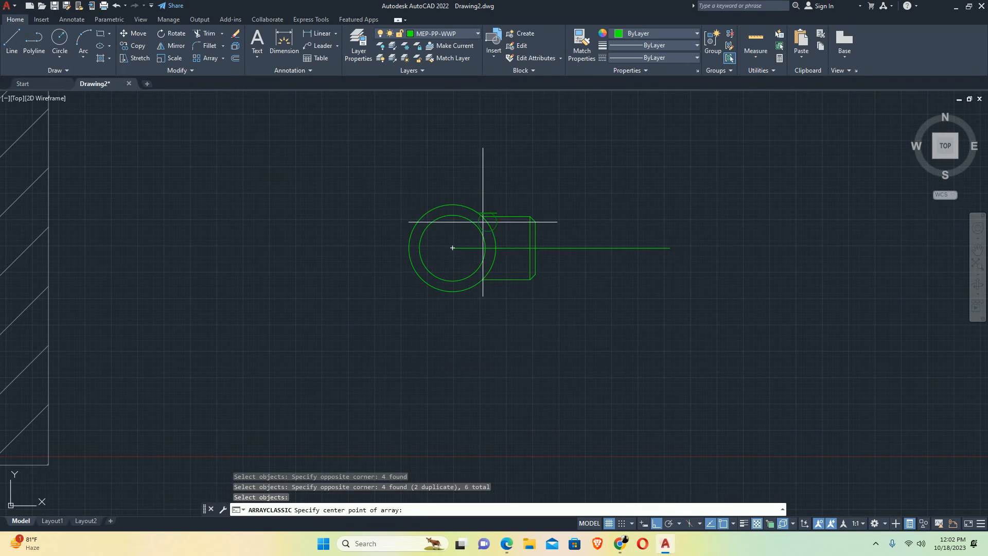
left_click(464, 244)
left_click(591, 307)
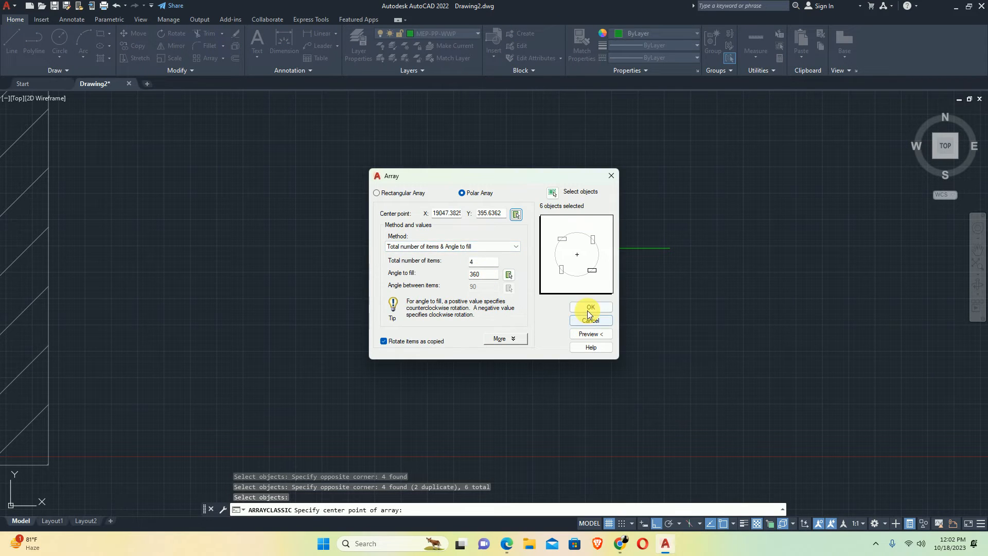
scroll(536, 247, "down", 2)
scroll(480, 256, "up", 2)
key("Escape")
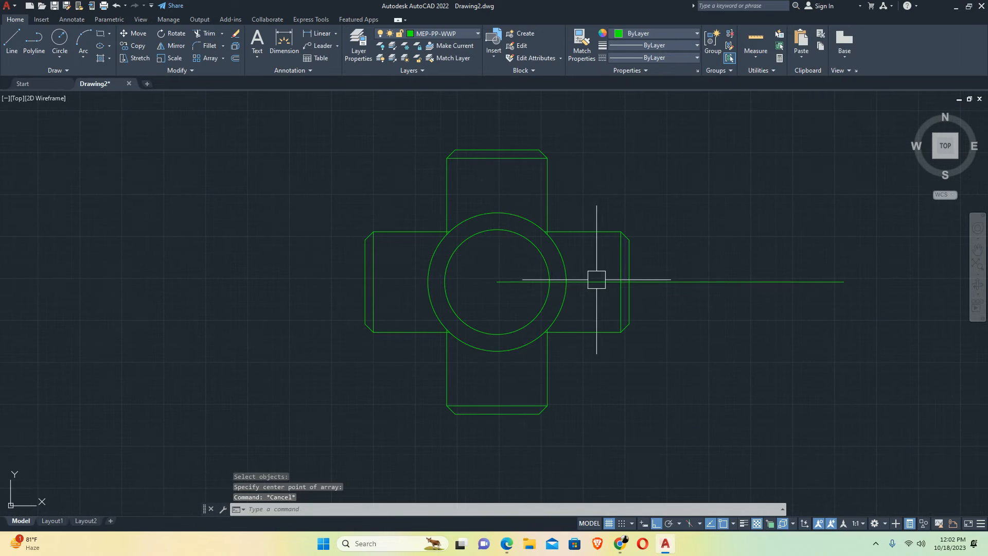
Erase the long horizontal construction line that starts at the circles' centre
mouse_move(615, 278)
middle_mouse_down()
mouse_move(540, 281)
mouse_move(569, 271)
middle_mouse_up()
left_click(650, 276)
key("Delete")
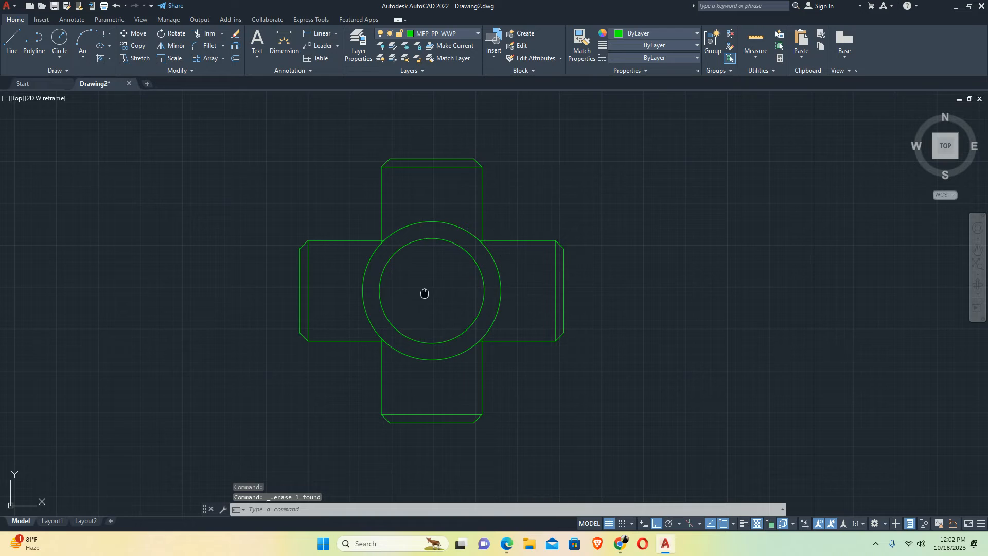
middle_click_drag(422, 289, 486, 351)
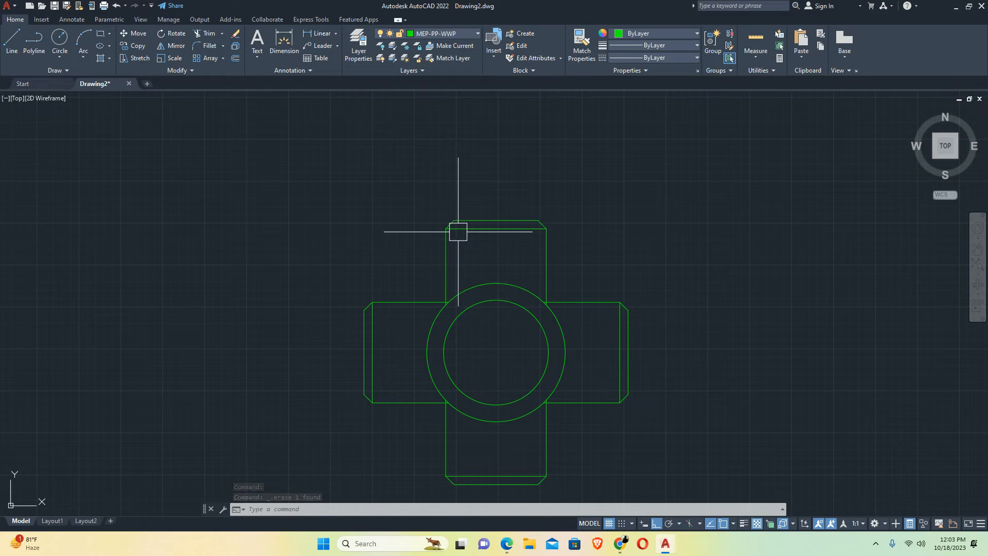
type("o")
key("Return")
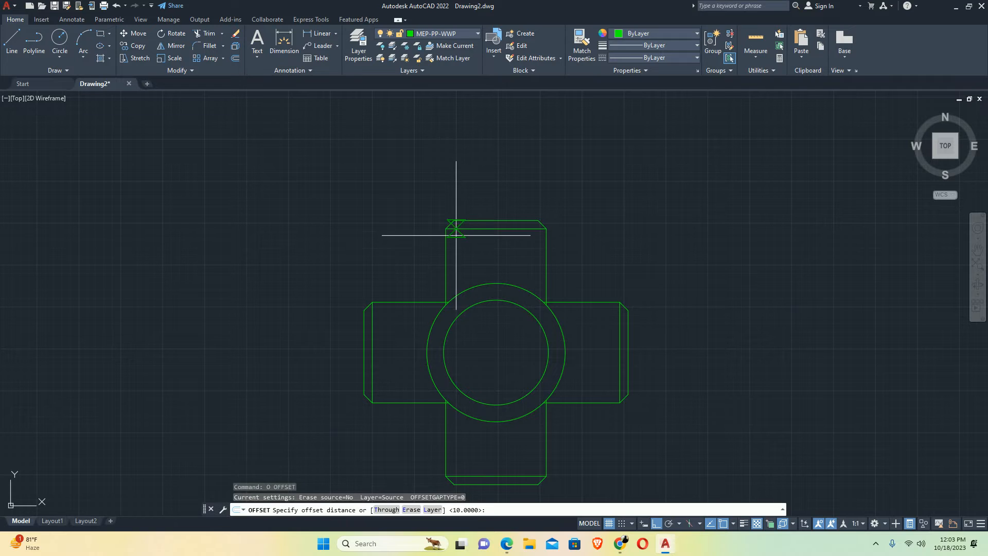
key("Escape")
key("Escape")
Stretch the left side of the upper pipe stub 12.5 outward to the left, excluding the circles and the left stub from the selection
type("s")
key("Return")
scroll(451, 280, "up", 6)
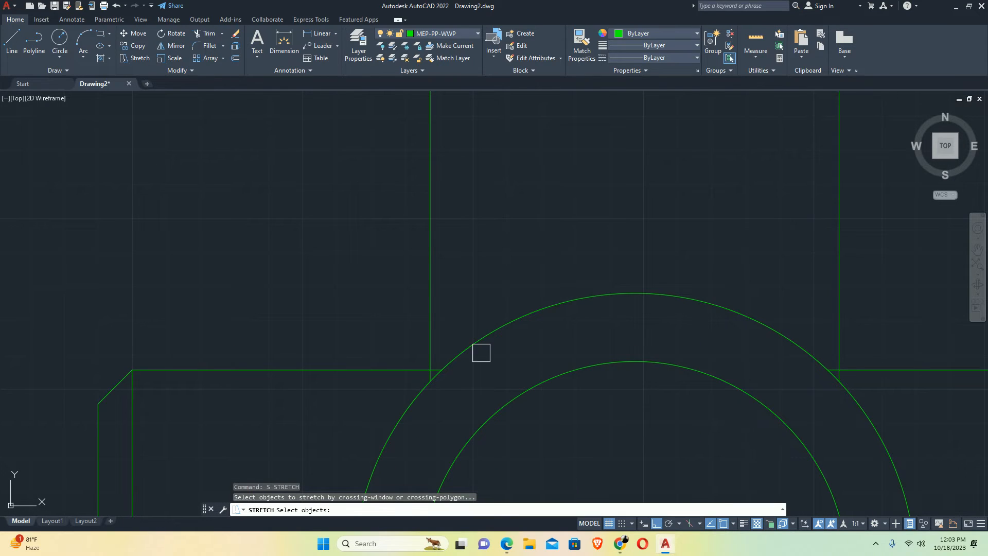
scroll(419, 231, "down", 6)
middle_click_drag(421, 223, 435, 255)
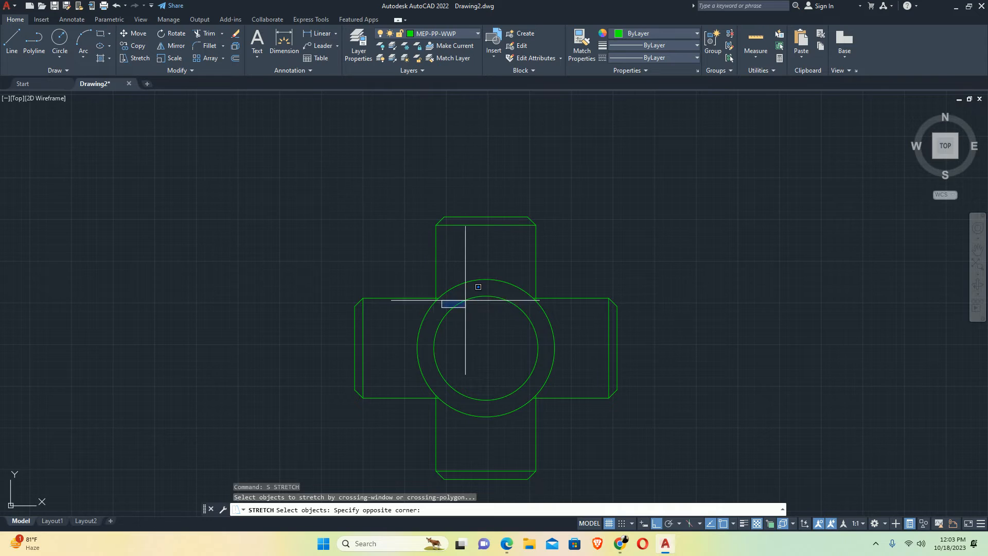
scroll(458, 310, "up", 4)
left_click(456, 299)
left_click(479, 347)
scroll(440, 276, "down", 4)
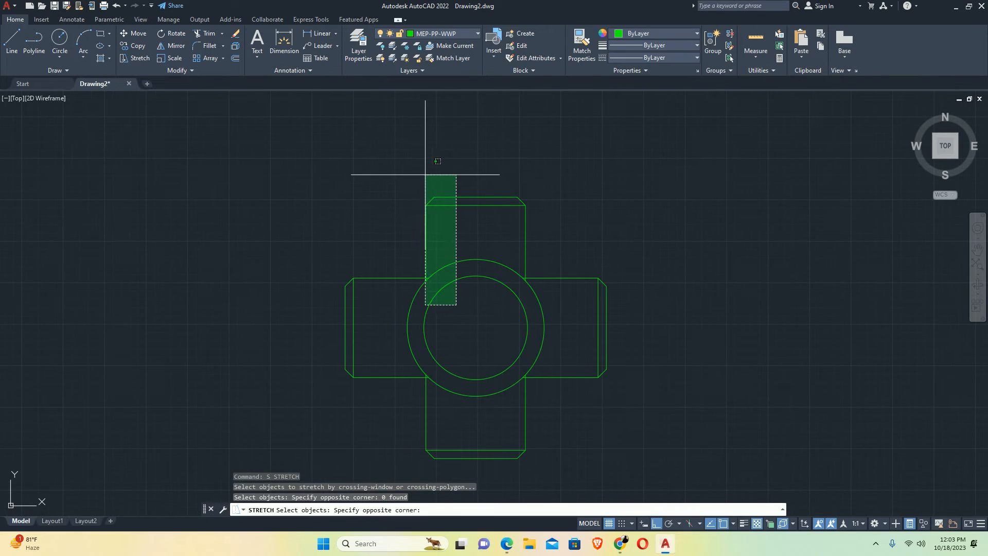
left_click(422, 172)
left_click(388, 249, "shift")
left_click(315, 305, "shift")
left_click(456, 320, "shift")
left_click(402, 317, "shift")
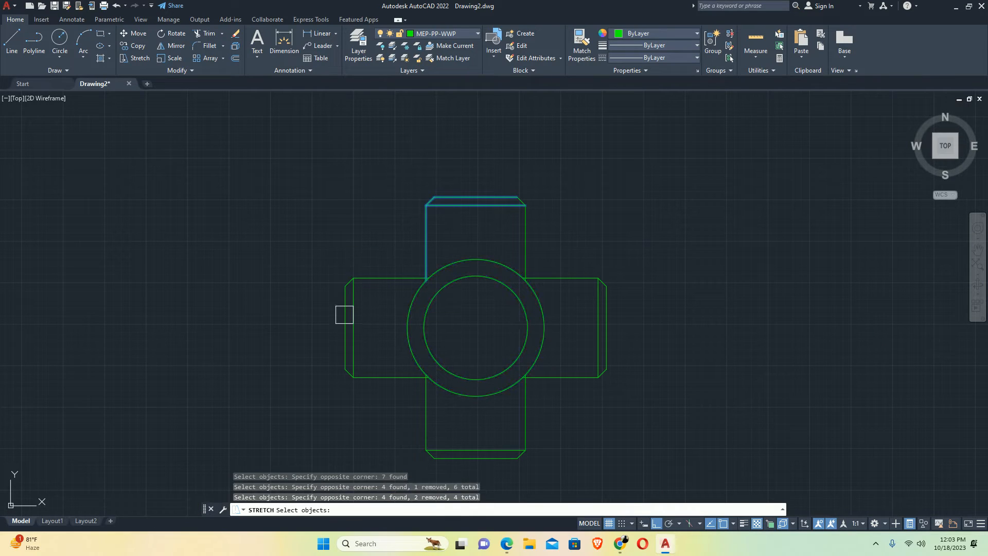
key("Return")
left_click(313, 241)
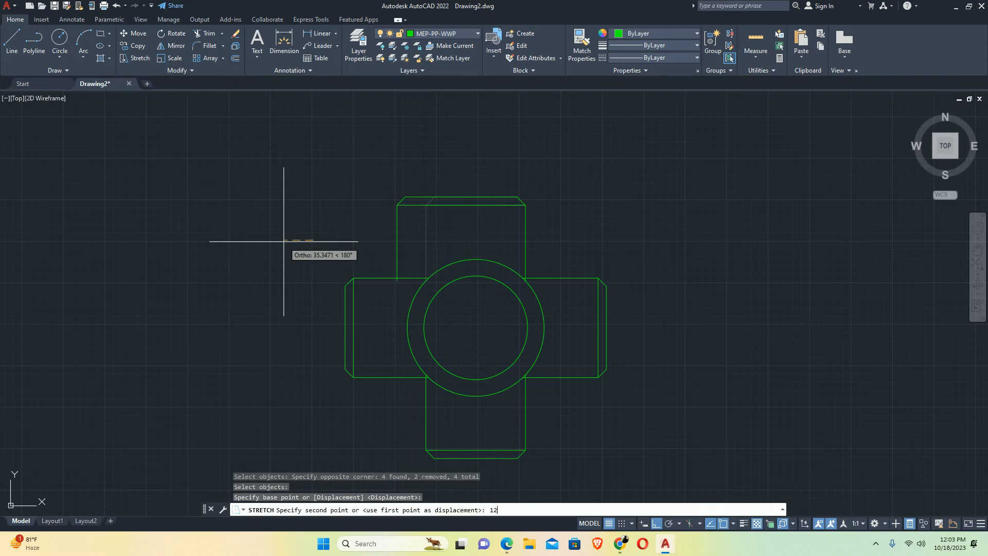
type("12.5")
key("Return")
Stretch the right side of the upper pipe stub 12.5 outward to the right, excluding the circles and the right stub
key("Return")
left_click(569, 151)
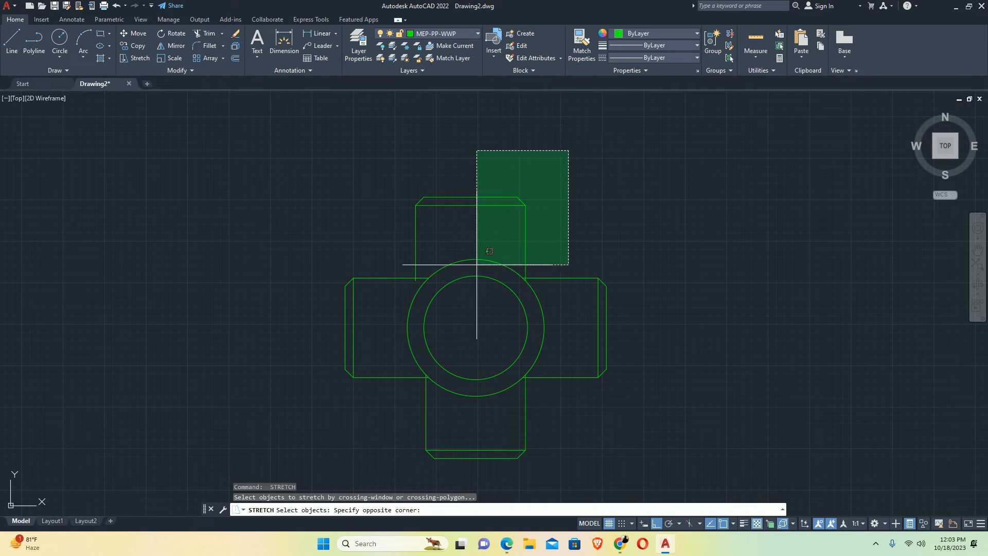
left_click(489, 283)
left_click(653, 242, "shift")
left_click(496, 383, "shift")
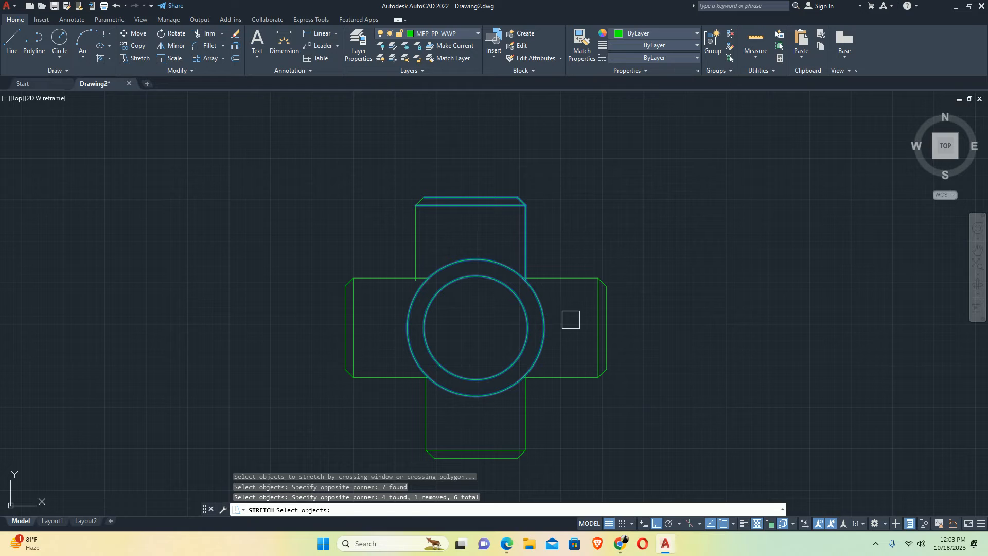
left_click(571, 319, "shift")
left_click(489, 330, "shift")
key("Return")
left_click(466, 138)
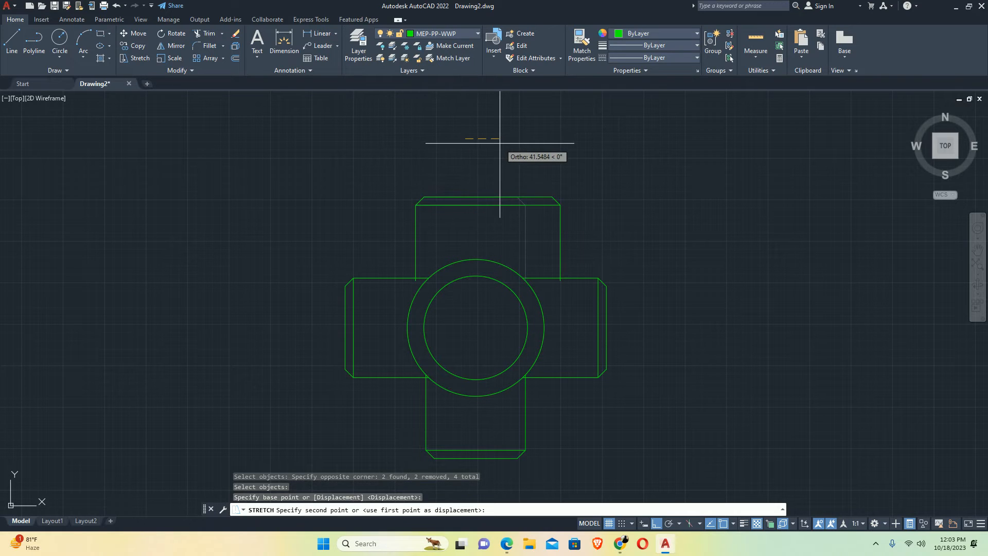
key("Return")
key("Escape")
key("Escape")
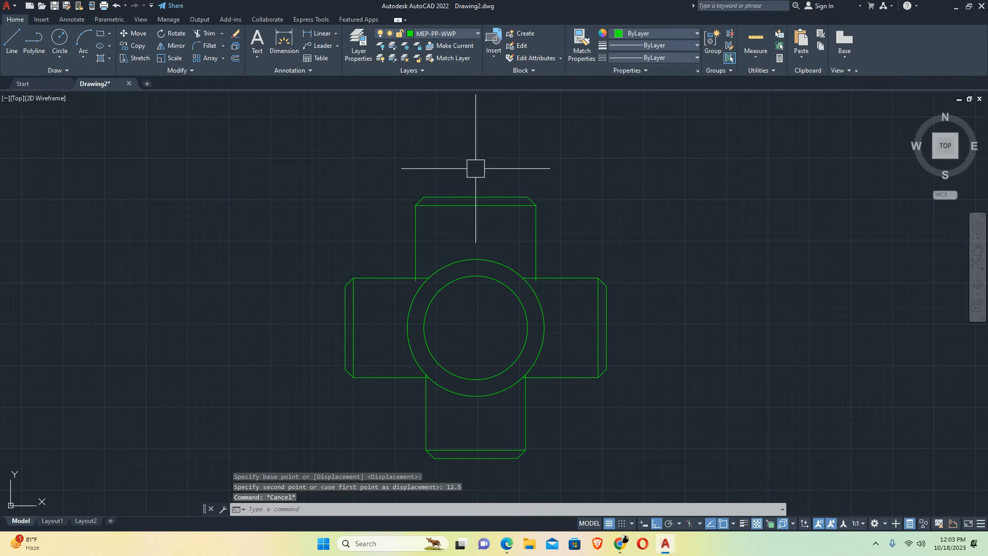
Extend both vertical sides of the upper stub down to the outer circle
middle_click_drag(434, 254, 440, 233)
type("EX")
key("Return")
scroll(431, 235, "up", 2)
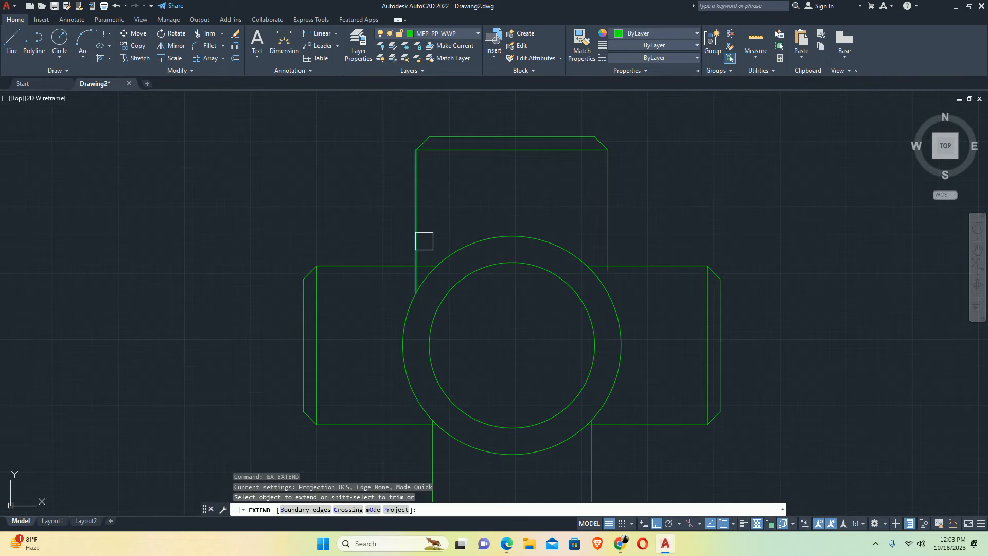
left_click(604, 235)
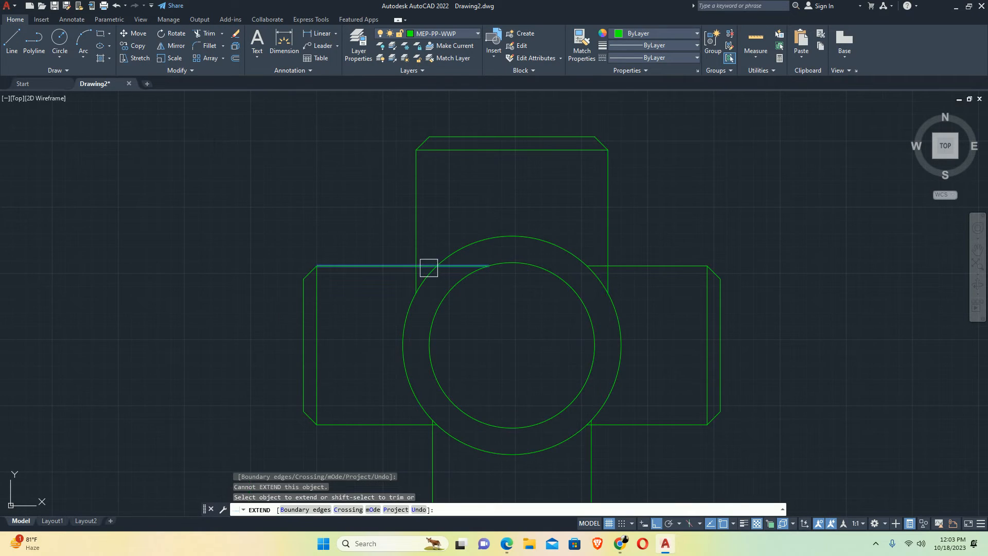
Trim the upper lines of the left and right stubs where they run inside the widened upper stub
scroll(426, 266, "up", 2)
scroll(448, 258, "up", 2)
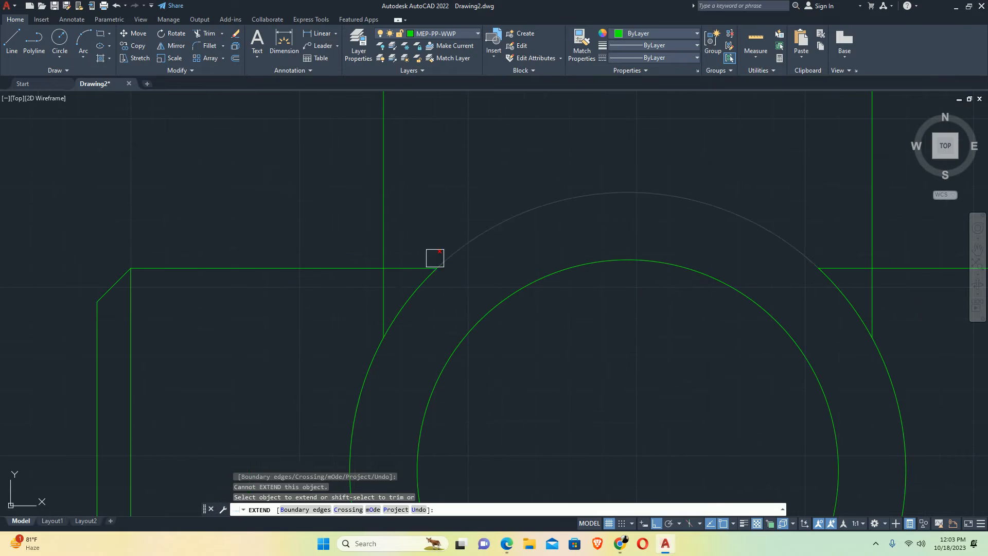
left_click(416, 266, "shift")
left_click(743, 214)
scroll(641, 231, "down", 5)
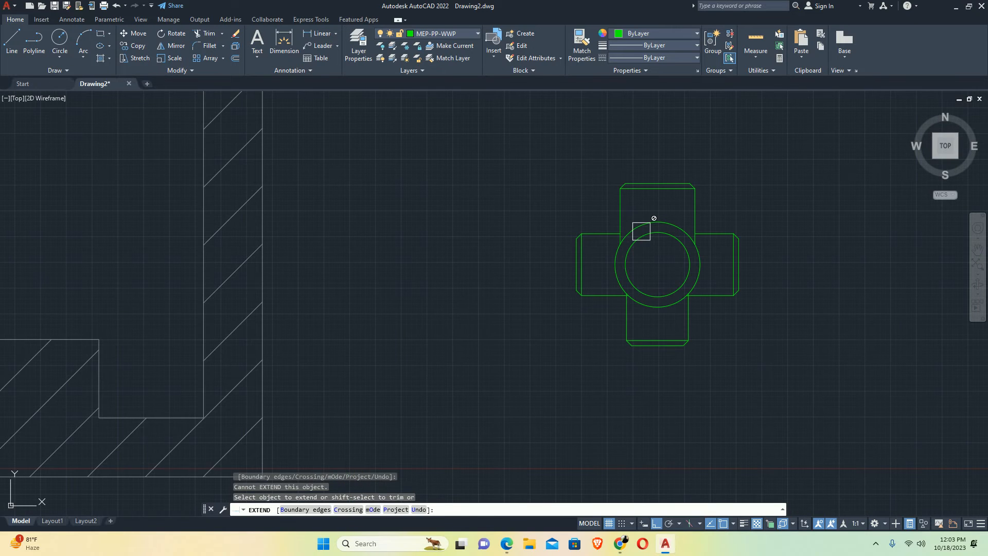
scroll(665, 294, "up", 2)
key("Escape")
mouse_move(600, 216)
middle_mouse_down()
mouse_move(572, 241)
mouse_move(573, 231)
middle_mouse_up()
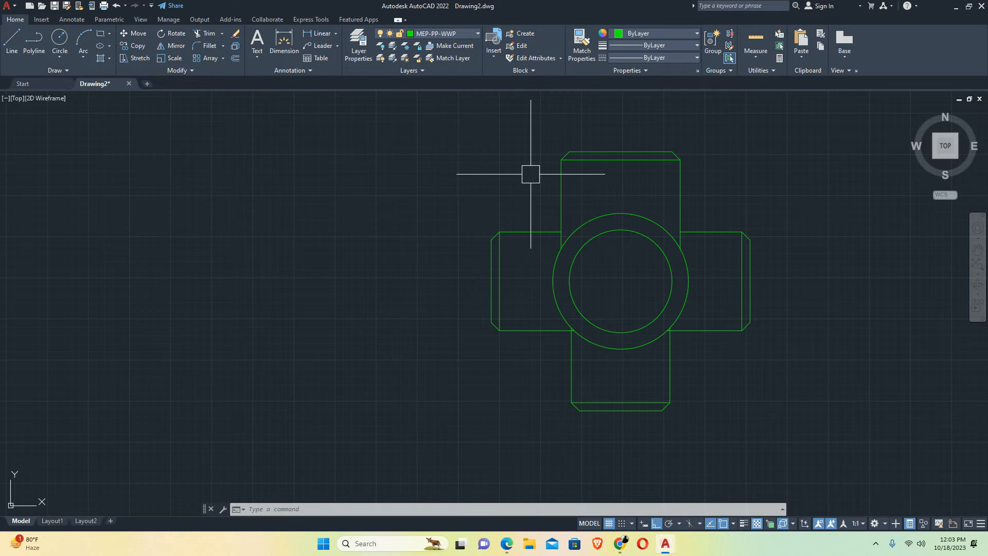
Check the diameter of the fitting's inner circle in its quick properties
scroll(608, 214, "down", 6)
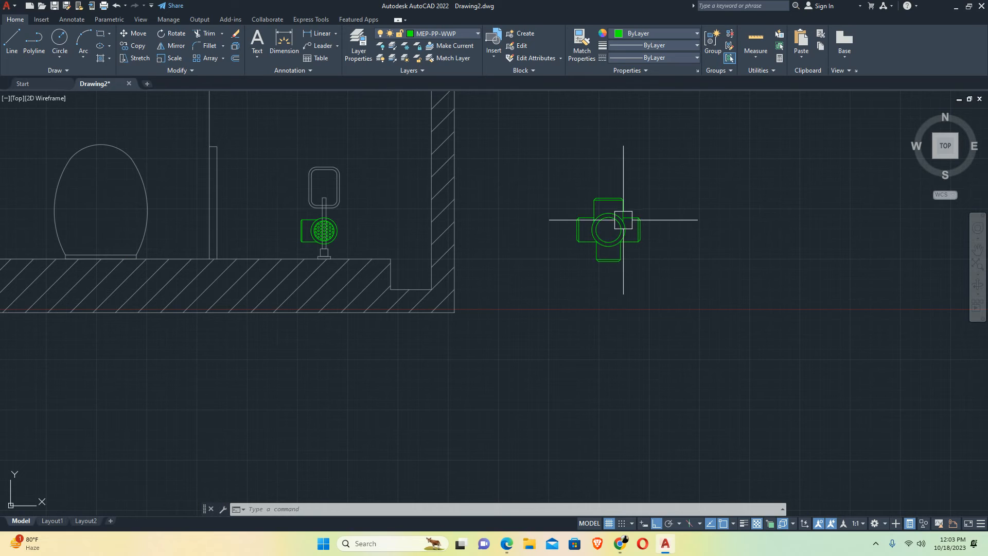
scroll(610, 219, "up", 5)
left_click(624, 250)
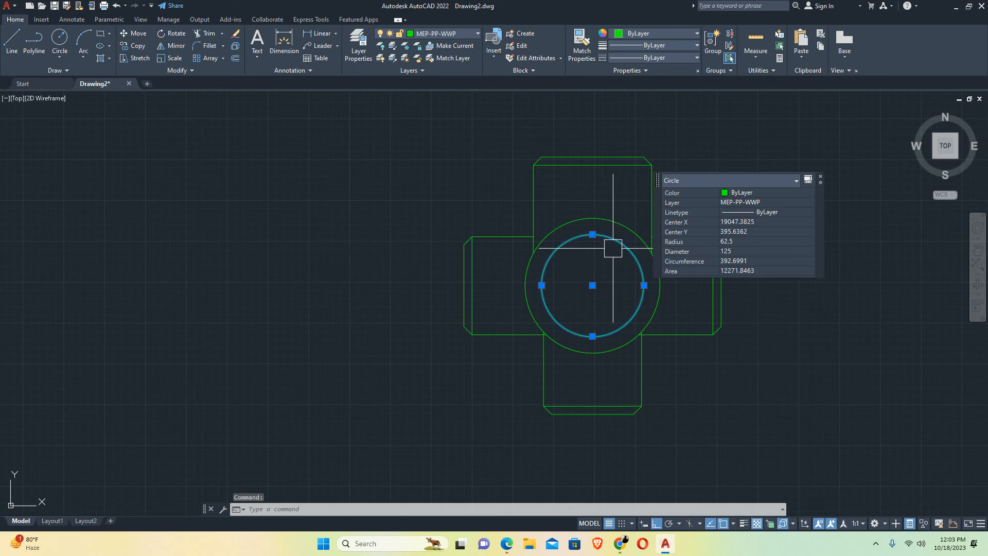
left_click(733, 251)
scroll(612, 266, "down", 3)
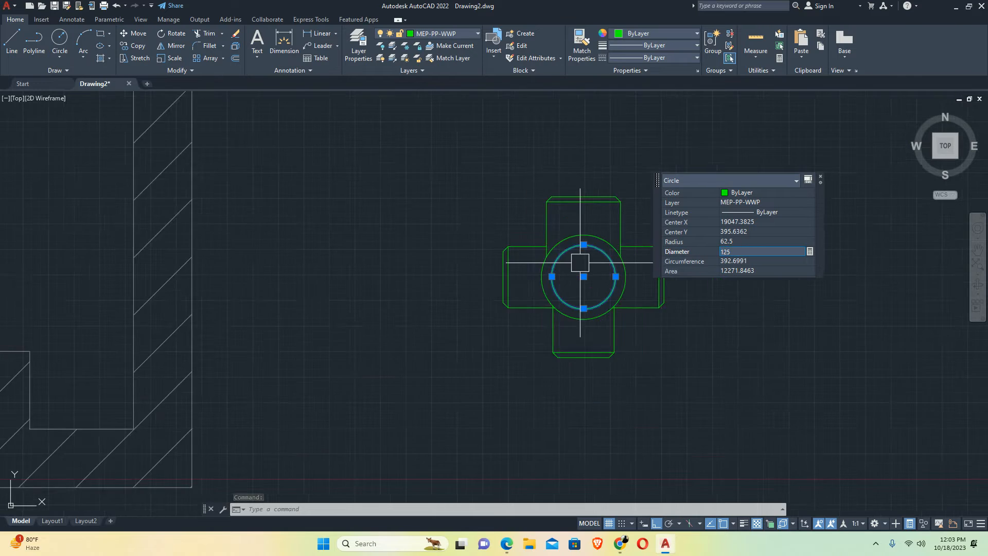
key("Escape")
key("Escape")
Hatch the inside of the inner circle with the current hatch pattern
middle_click_drag(572, 269, 671, 283)
type("h")
key("Return")
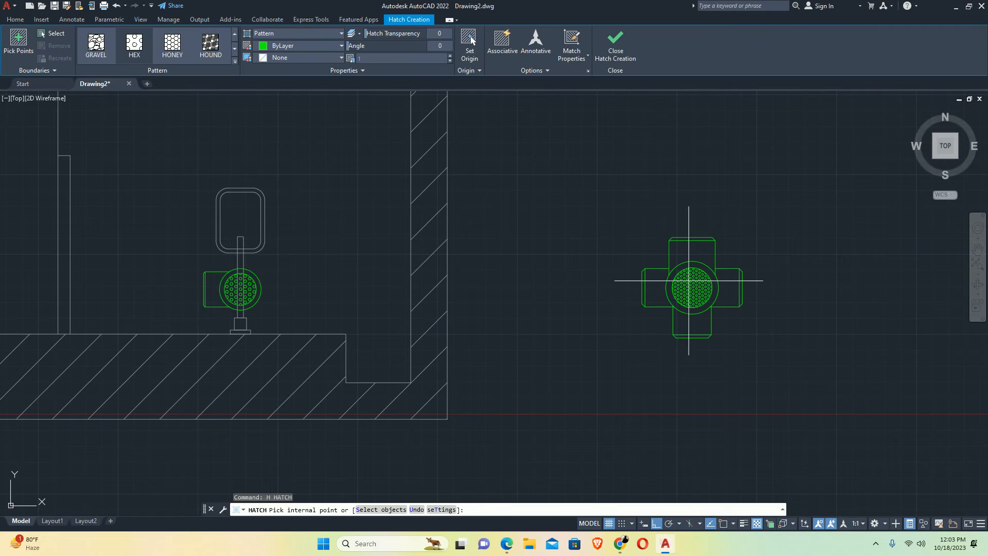
left_click(692, 287)
scroll(720, 301, "up", 2)
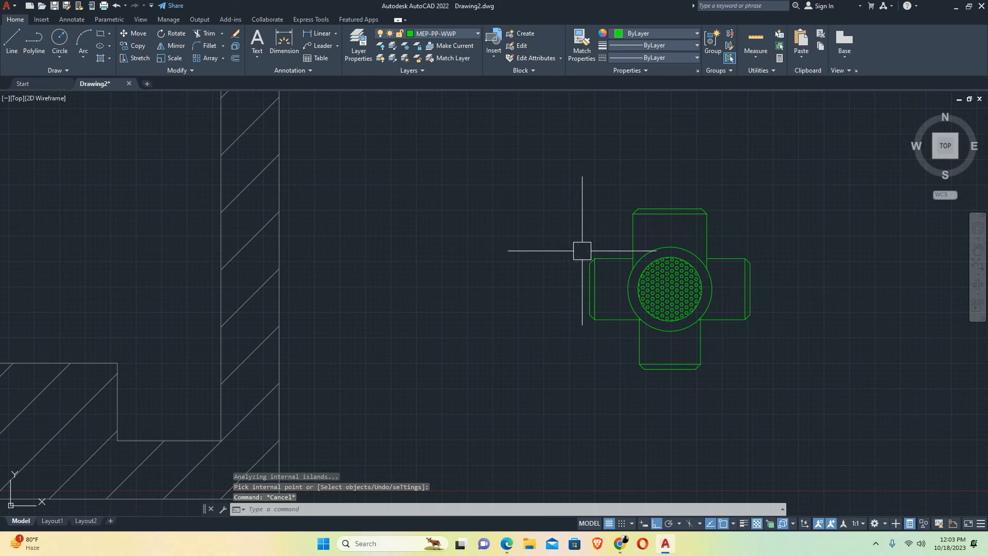
scroll(635, 286, "down", 2)
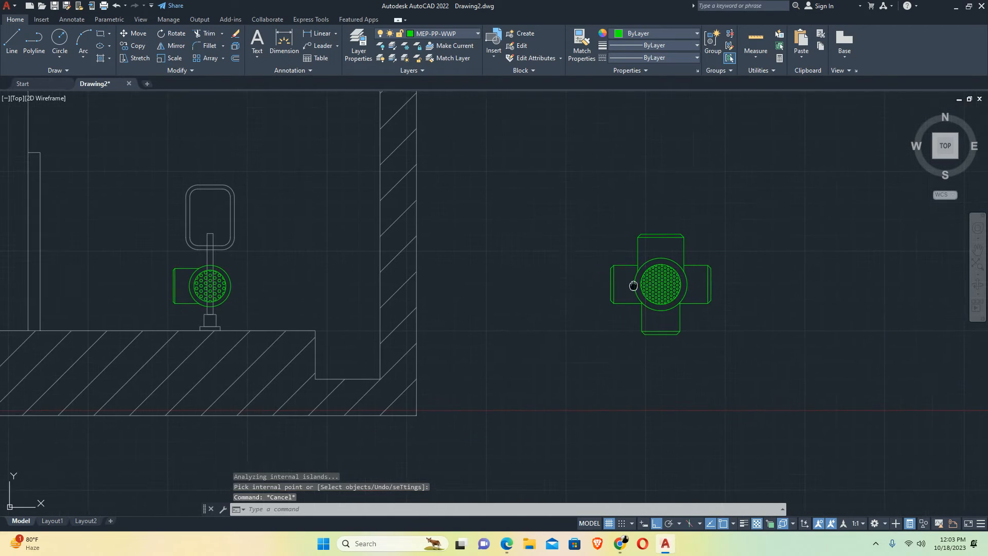
Start a block definition named MULTI FLOOR TRAP and select the whole hatched four-way fitting as its objects
type("b")
key("Return")
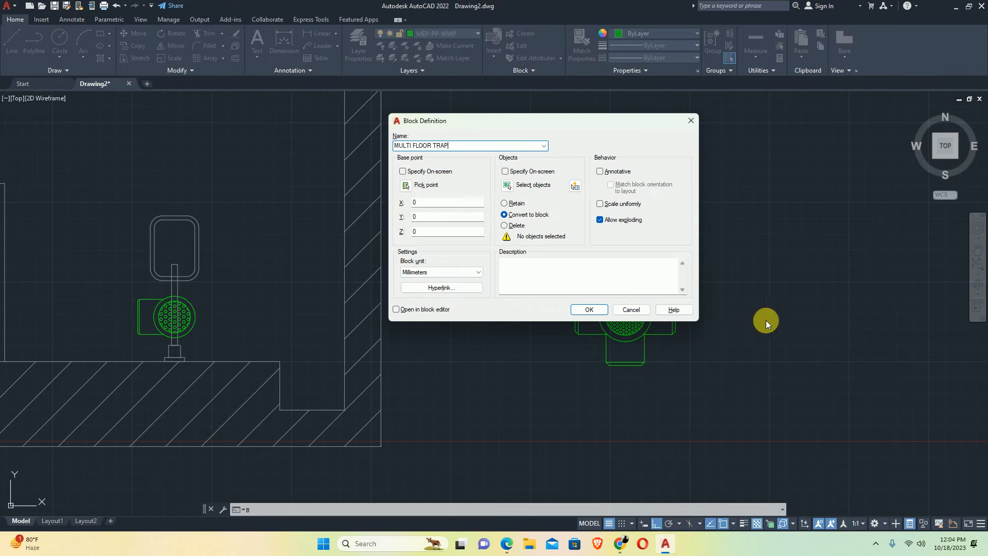
left_click(508, 185)
left_click(557, 218)
left_click(785, 412)
key("Return")
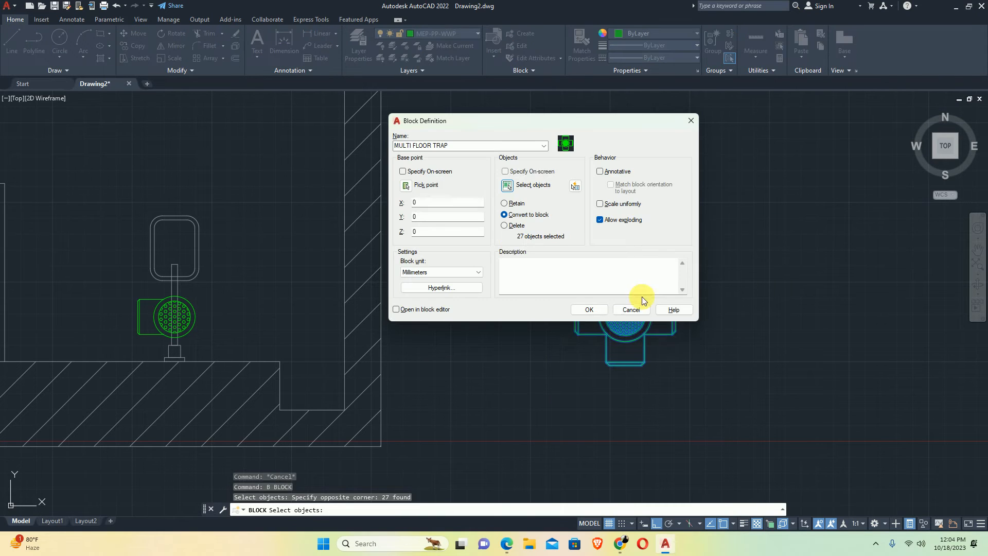
Set the block's base point at the centre of the circles and create the block
left_click(405, 186)
scroll(624, 312, "up", 5)
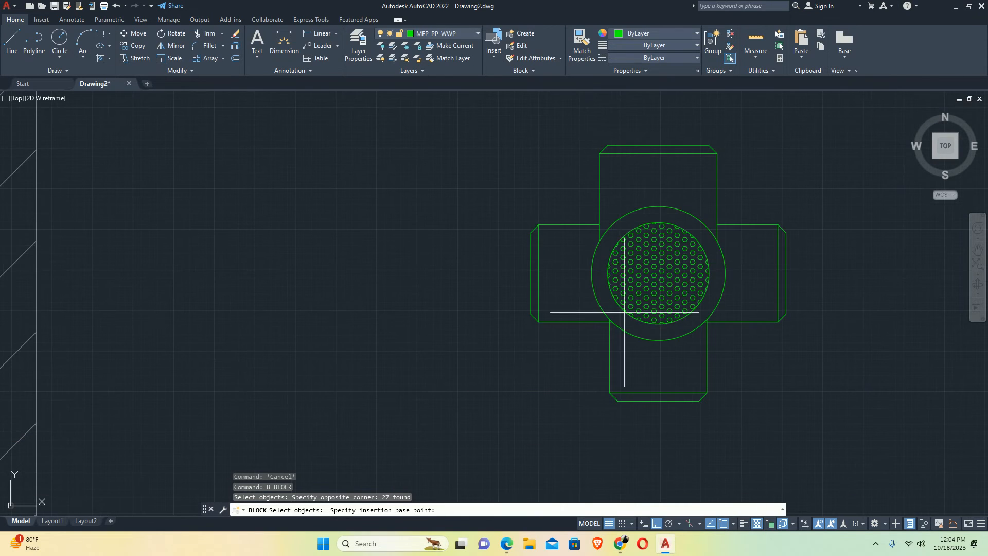
left_click(658, 273)
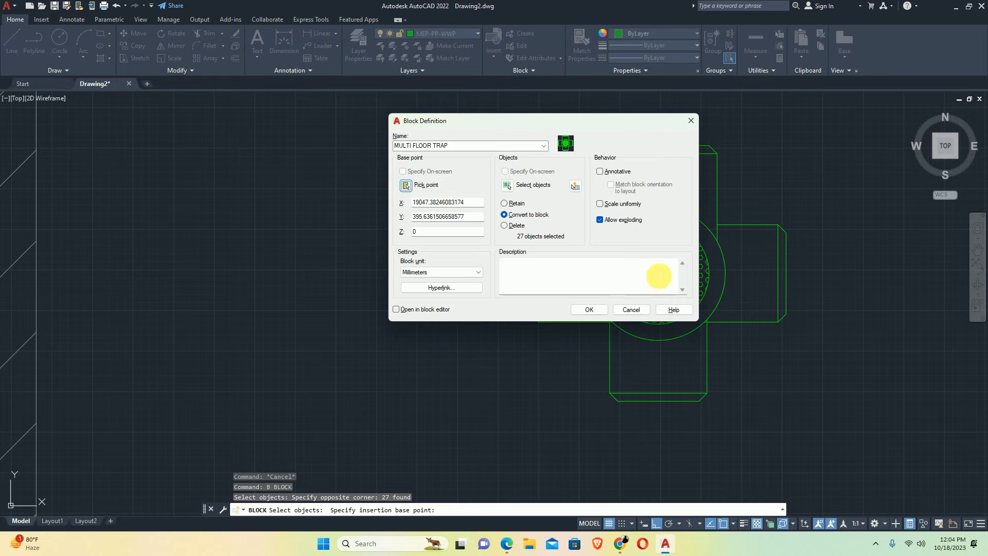
left_click(587, 310)
scroll(584, 312, "down", 8)
key("Escape")
key("Escape")
Move the multi floor trap block horizontally into the bathroom, directly beside the existing shower floor trap
type("m")
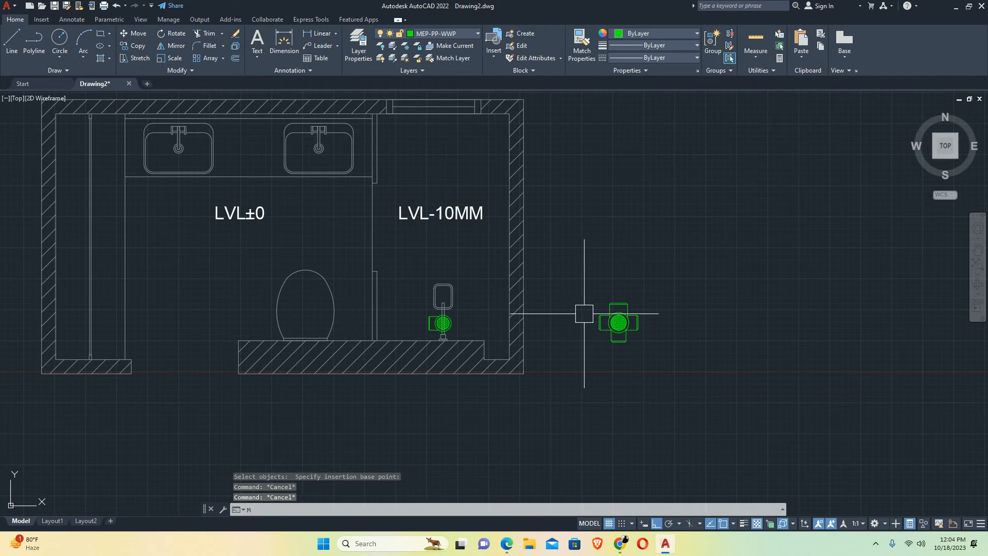
key("Return")
left_click(618, 323)
key("Return")
scroll(619, 319, "up", 4)
left_click(668, 315)
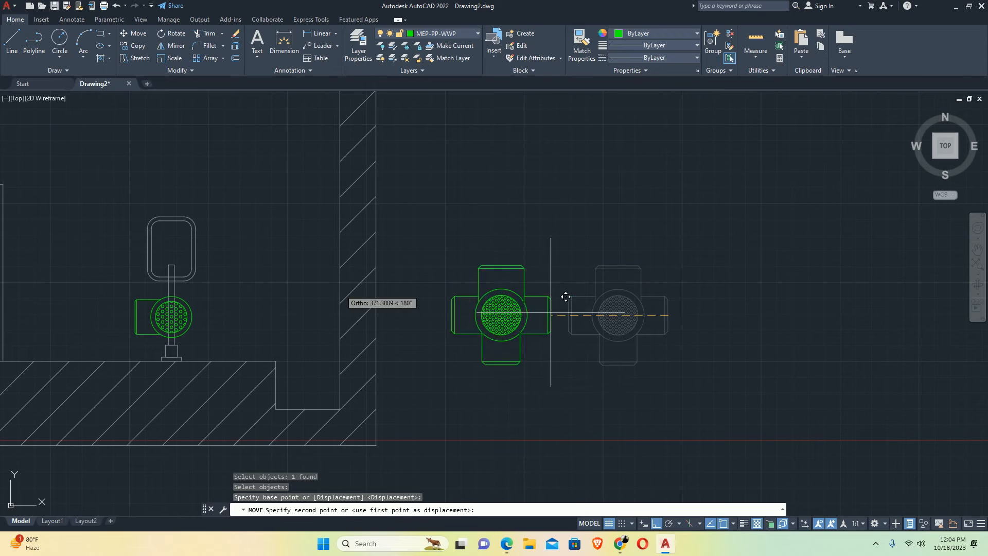
scroll(499, 304, "up", 5)
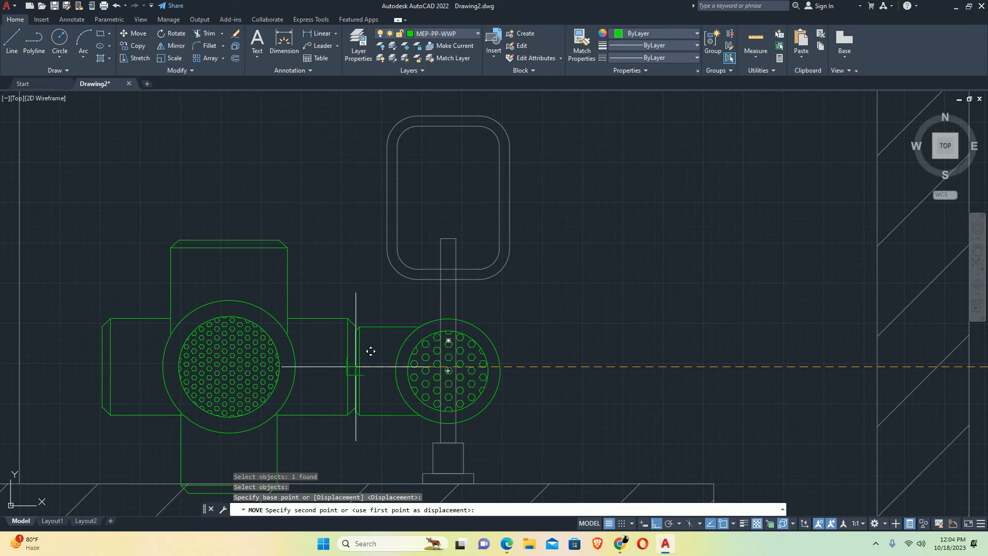
key("Escape")
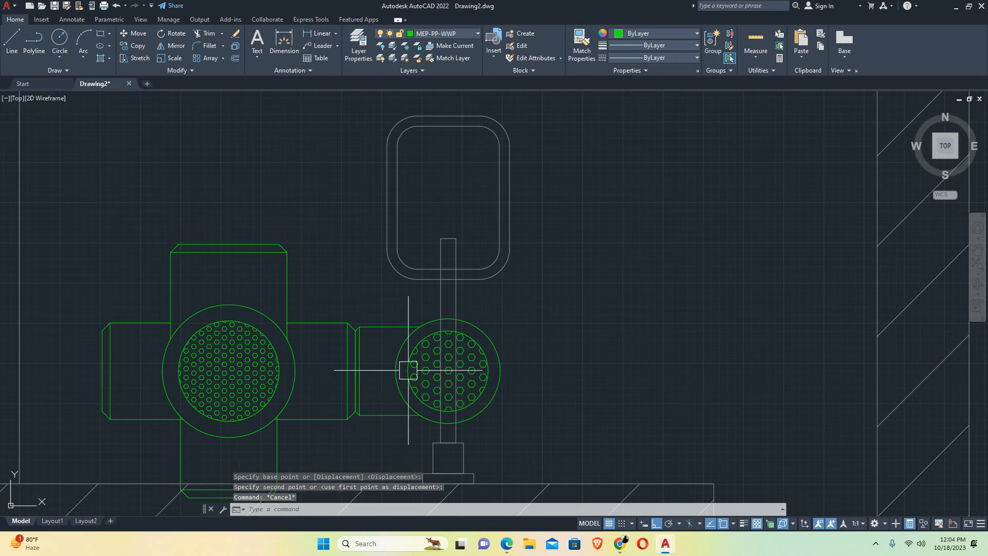
scroll(493, 346, "down", 2)
scroll(493, 346, "down", 4)
type("m")
key("Return")
left_click(446, 322)
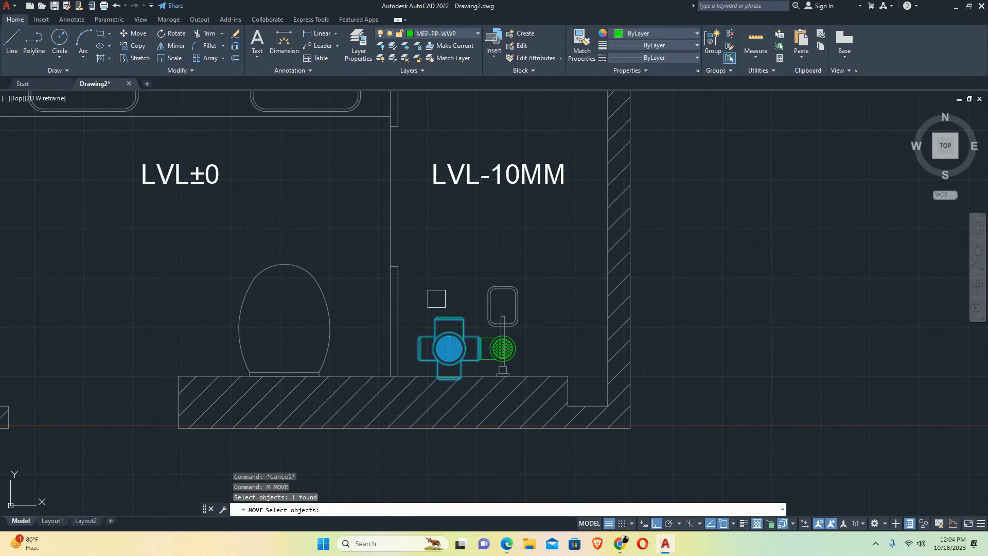
key("Return")
left_click(450, 232)
key("Escape")
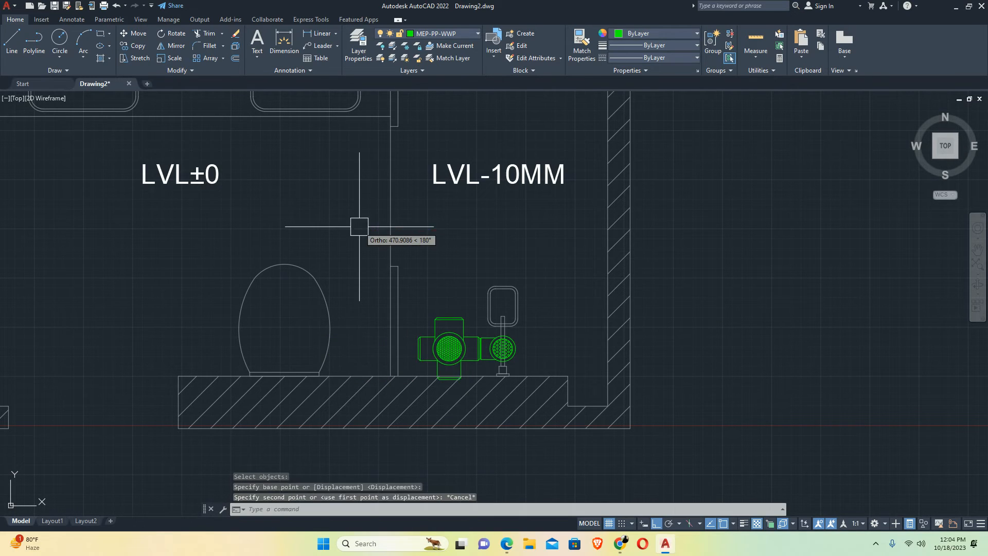
Move the multi floor trap horizontally so its outer circle's shower-side quadrant meets the toilet-side line of the shower partition
left_click(451, 356)
key("space")
scroll(459, 350, "up", 5)
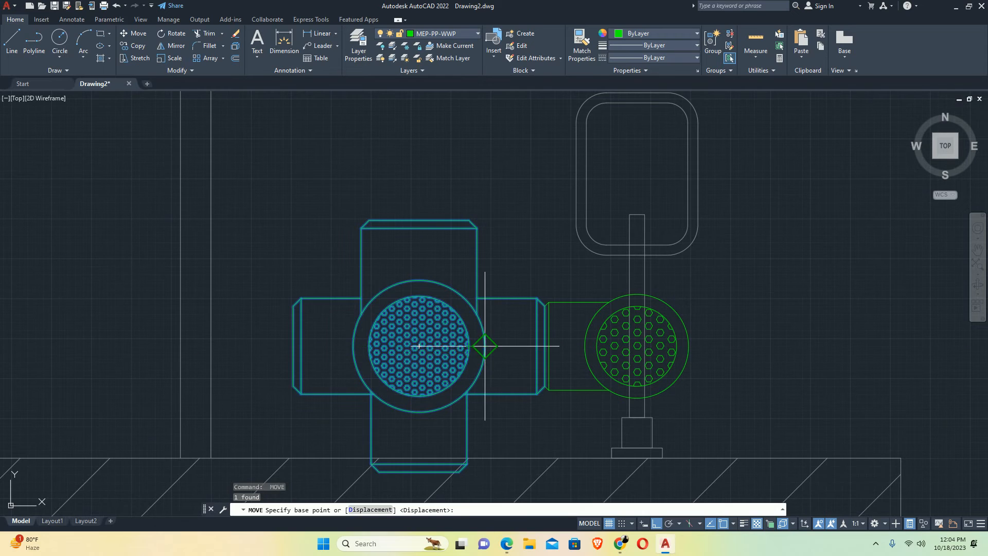
left_click(485, 347)
middle_click_drag(274, 343, 582, 355)
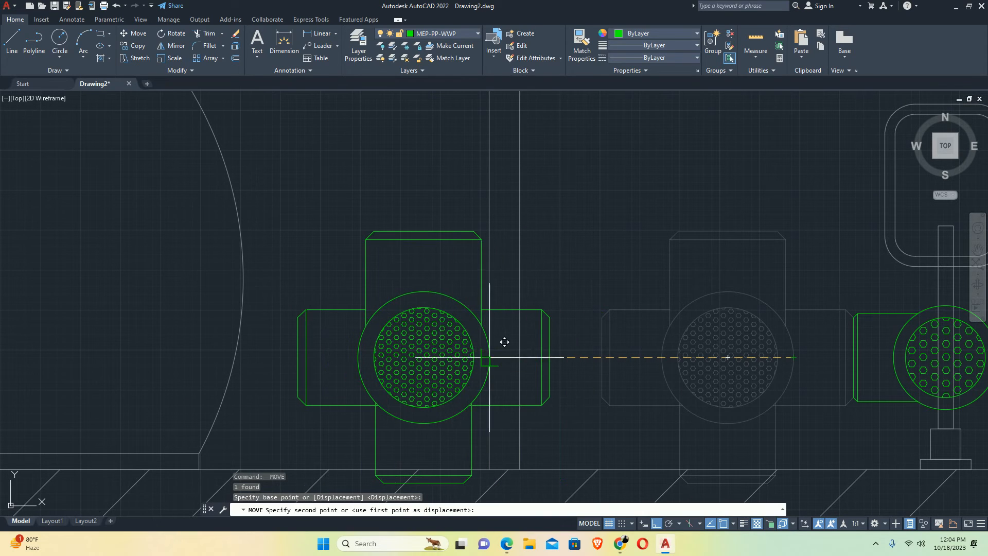
left_click(493, 358)
Move the multi floor trap 100 horizontally away from the shower partition toward the toilet
left_click(493, 358)
key("space")
scroll(442, 325, "down", 5)
left_click(580, 207)
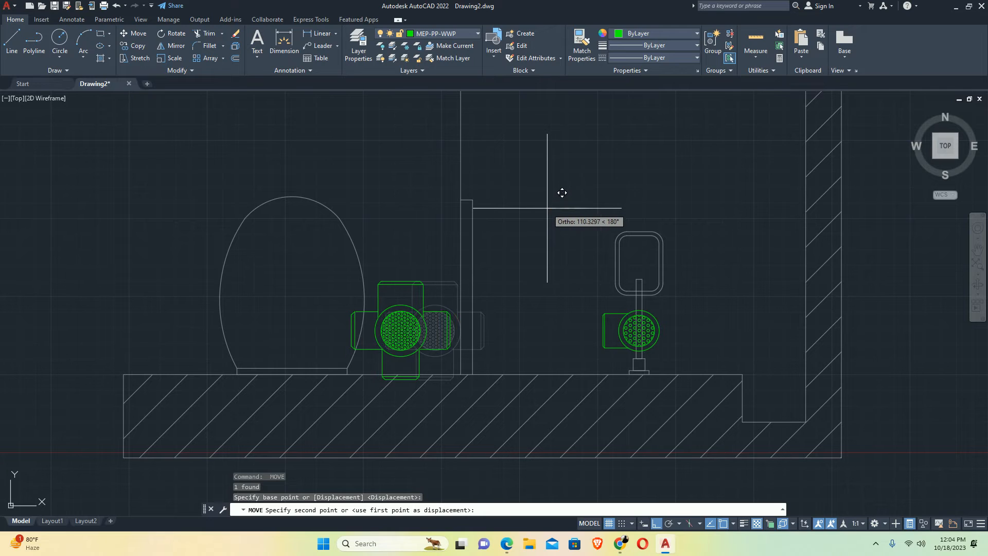
type("100")
key("Return")
key("Escape")
key("Escape")
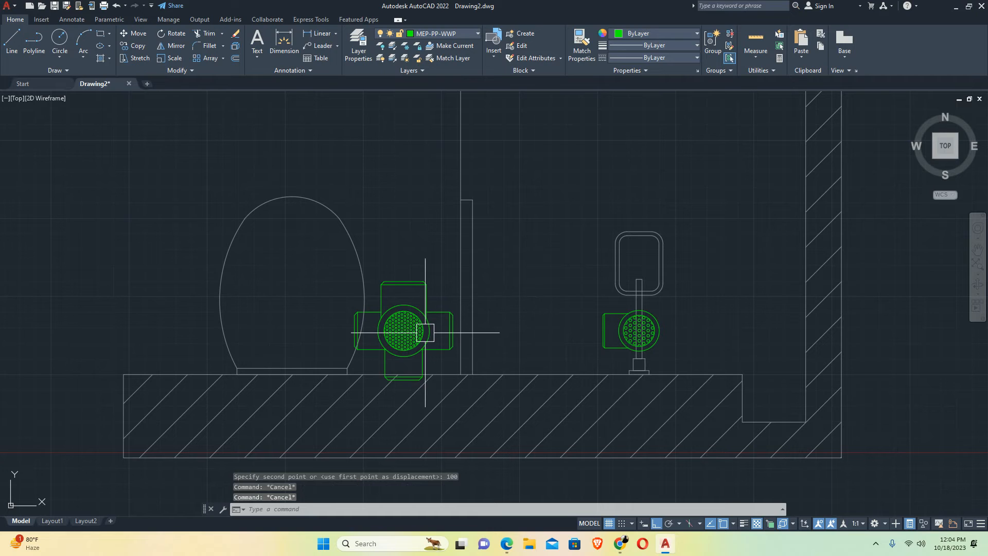
Open the MULTI FLOOR TRAP block for editing in the block editor
scroll(432, 320, "down", 2)
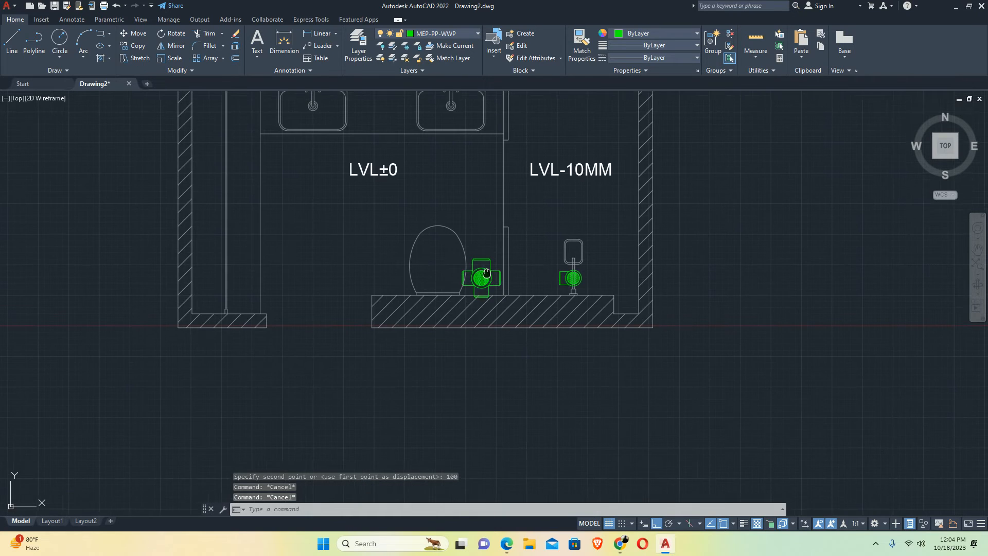
scroll(480, 308, "up", 4)
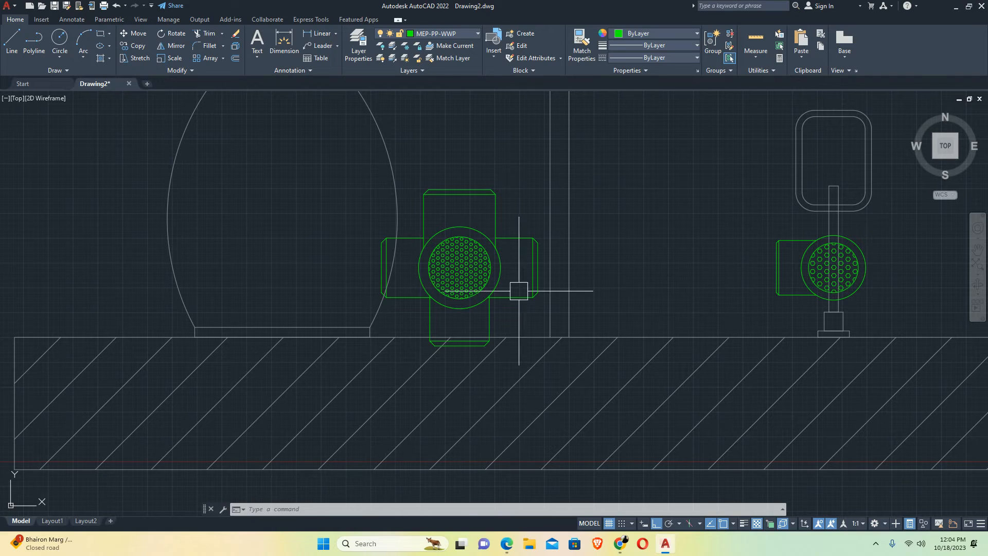
scroll(472, 341, "down", 4)
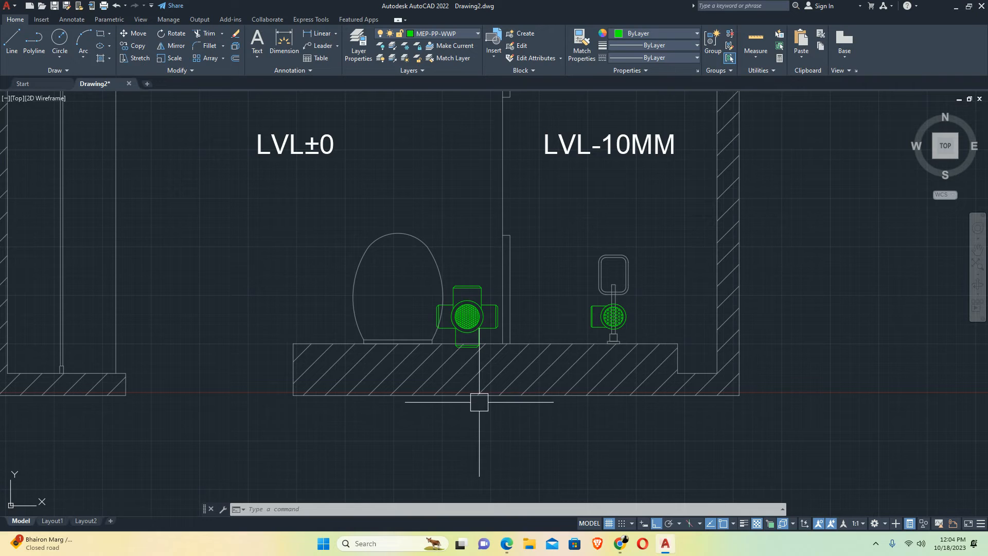
scroll(466, 351, "up", 5)
middle_click_drag(517, 258, 498, 328)
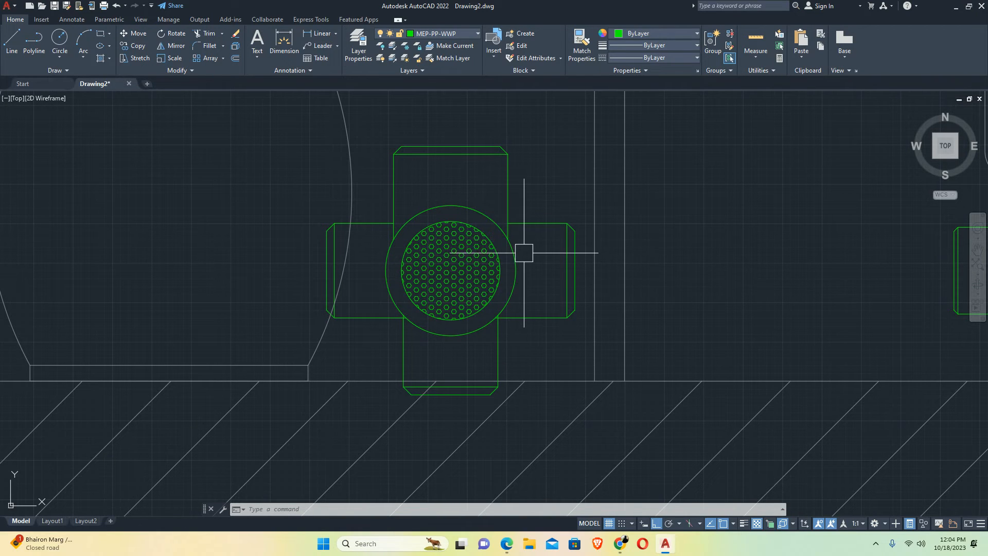
left_click(505, 284)
type("BE")
key("Return")
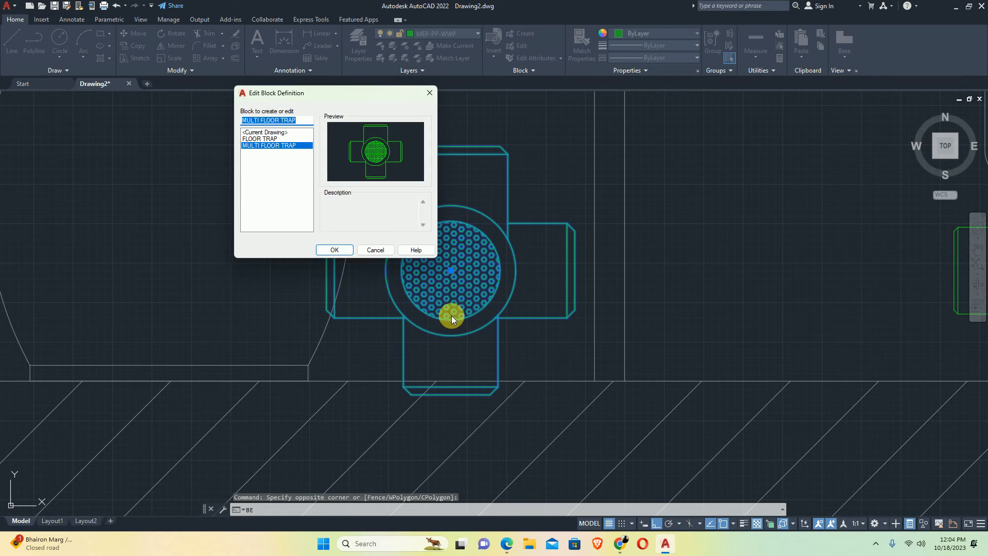
left_click(341, 254)
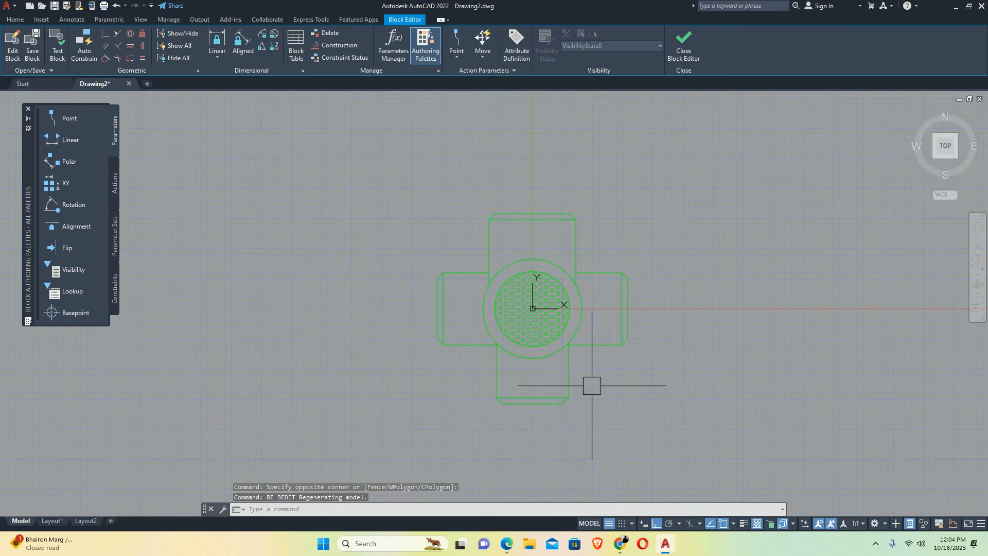
Delete the wall-side and toilet-side pipe stubs from the block and save the changes to MULTI FLOOR TRAP
left_click(479, 385)
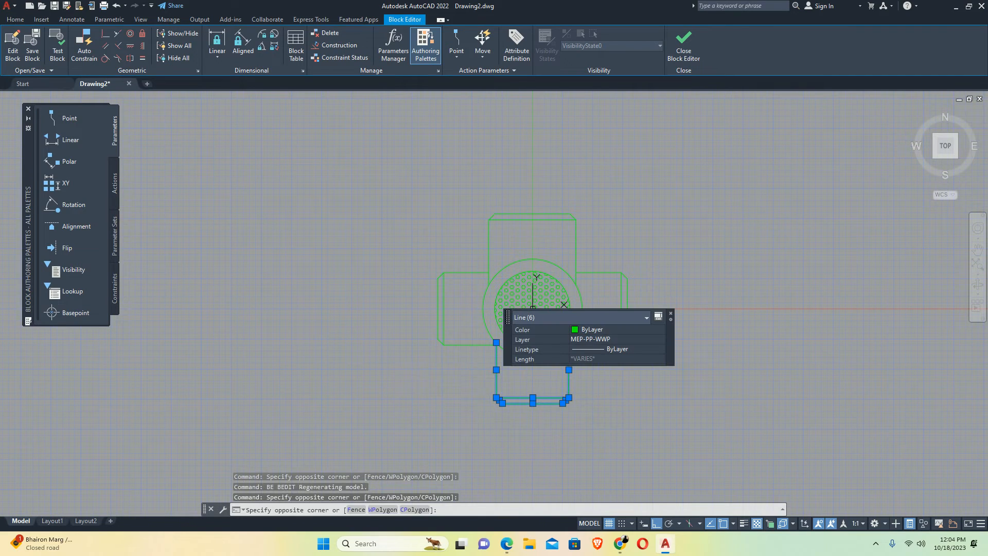
left_click(487, 380)
left_click(325, 241)
key("Delete")
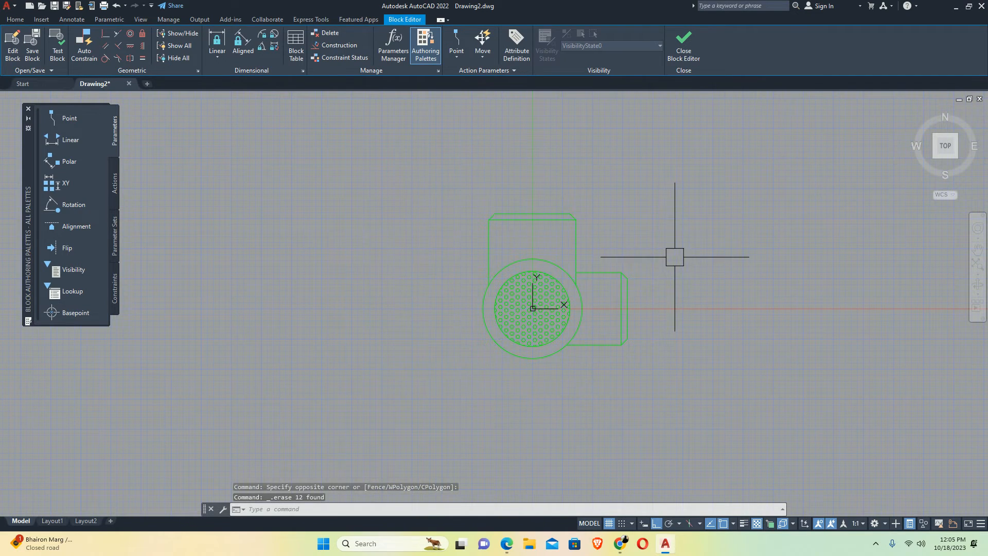
left_click(683, 46)
left_click(441, 249)
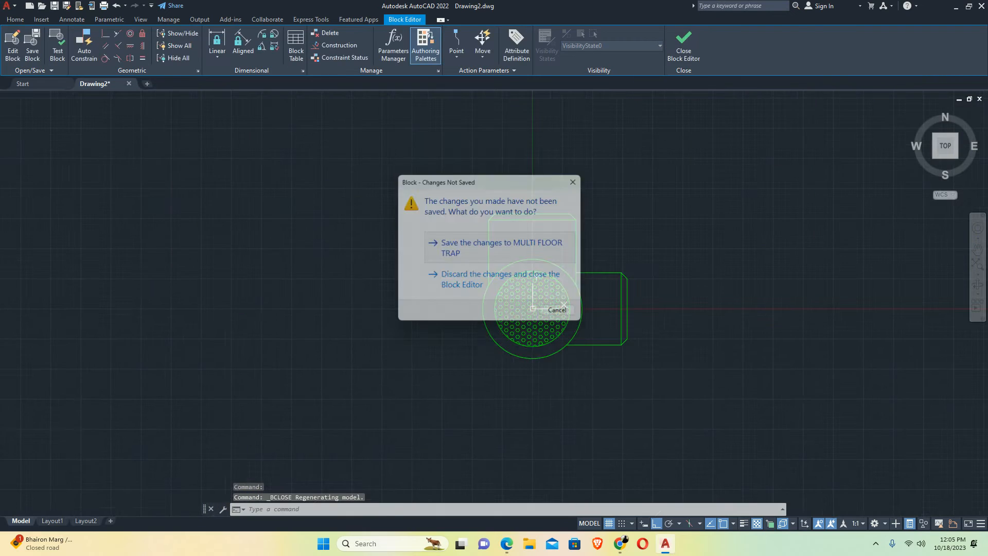
Open the STANDARD multiline style for modification with MLSTYLE and add a new element at offset 0
scroll(514, 288, "down", 2)
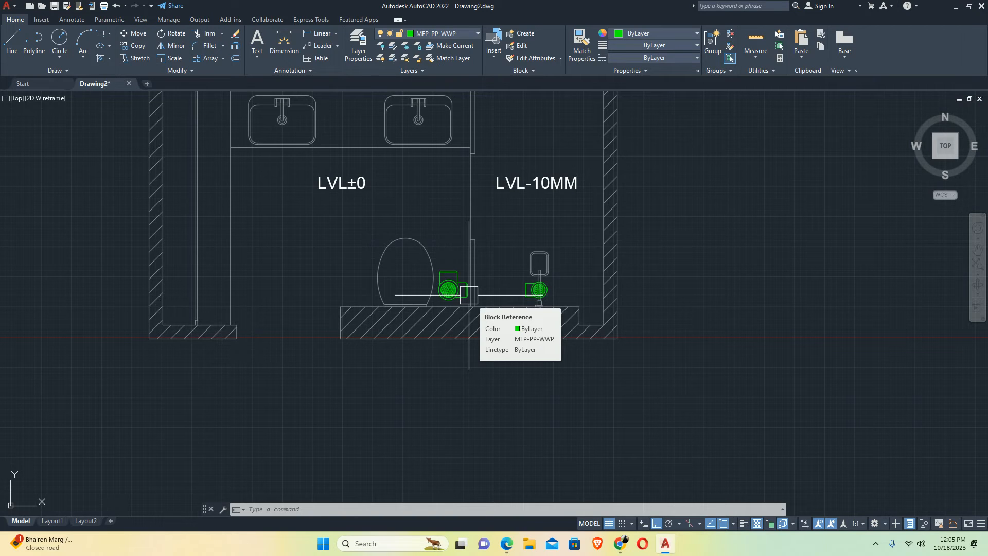
type("ML")
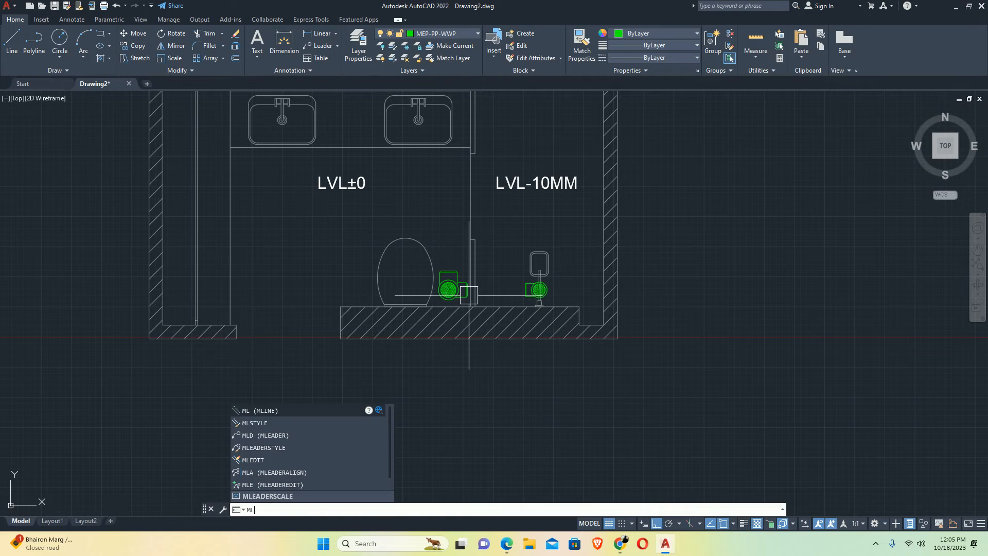
type("S")
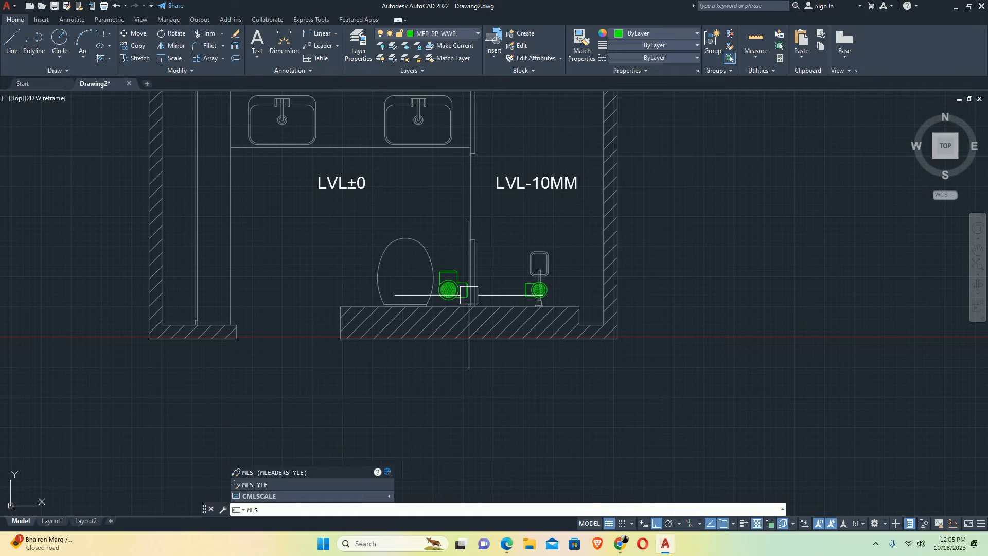
type("TYLE")
key("Return")
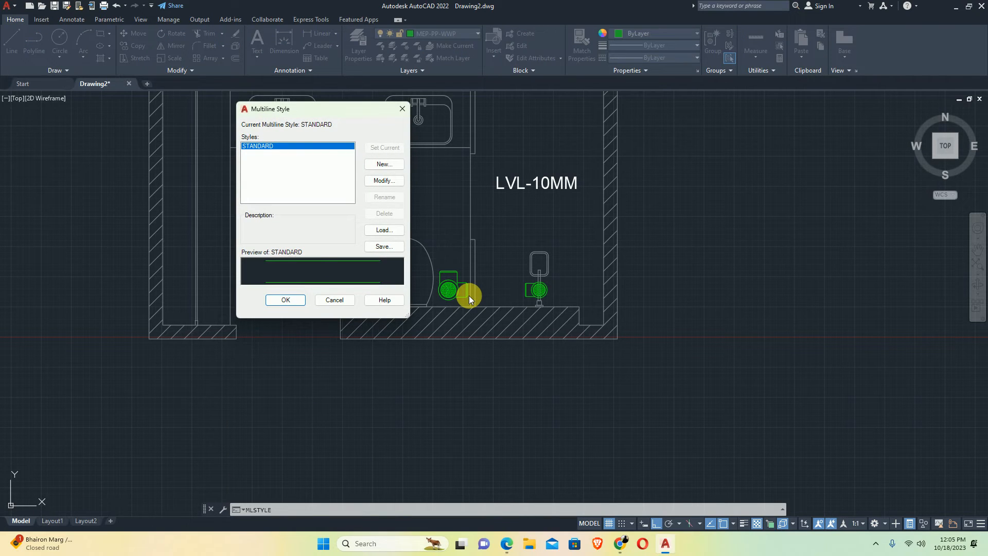
left_click(395, 180)
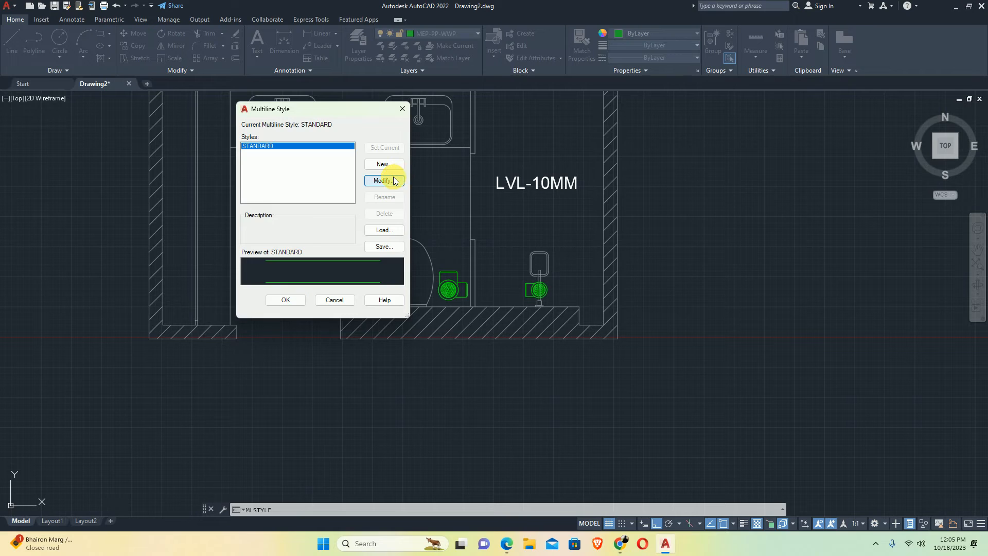
left_click(377, 260)
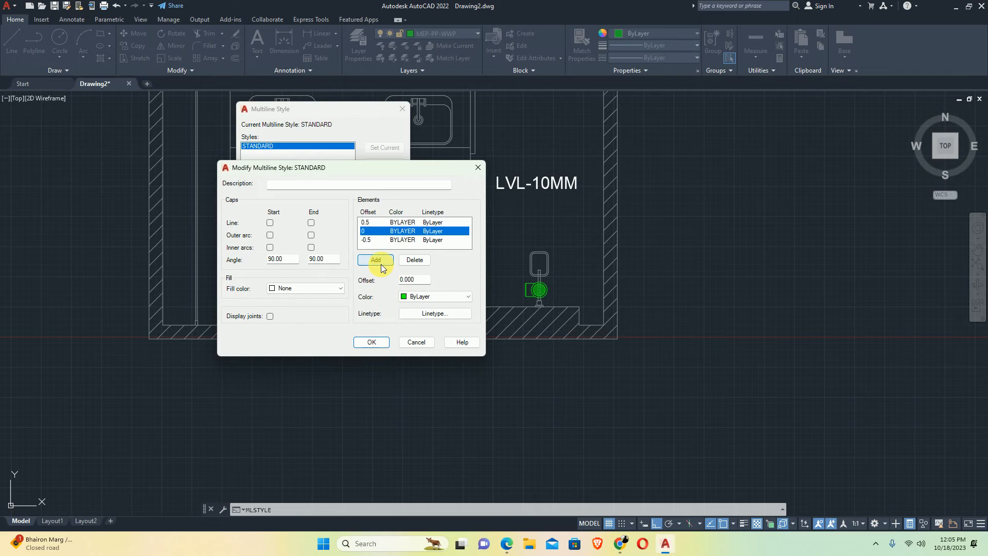
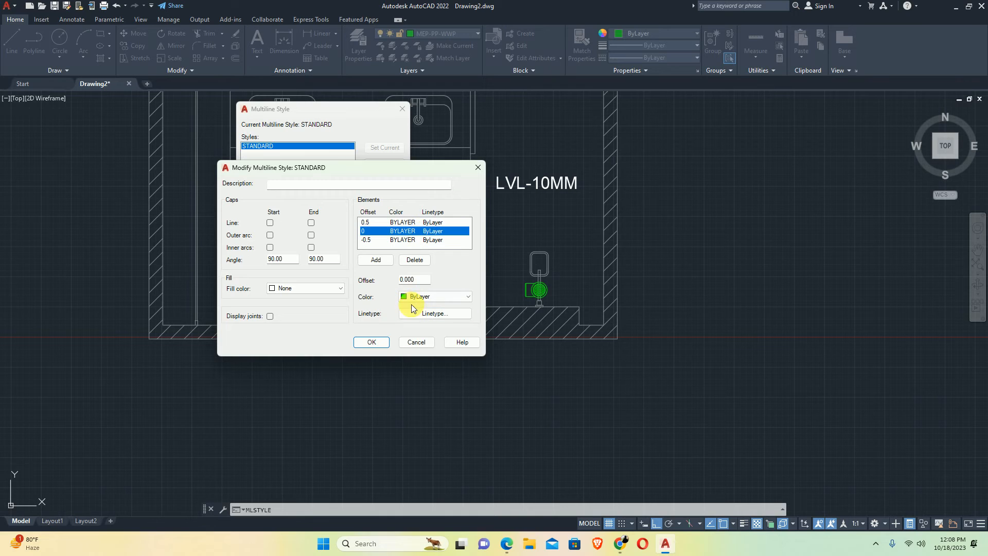
Load the CENTER linetype and assign it to the multiline style's offset 0 element
left_click(430, 314)
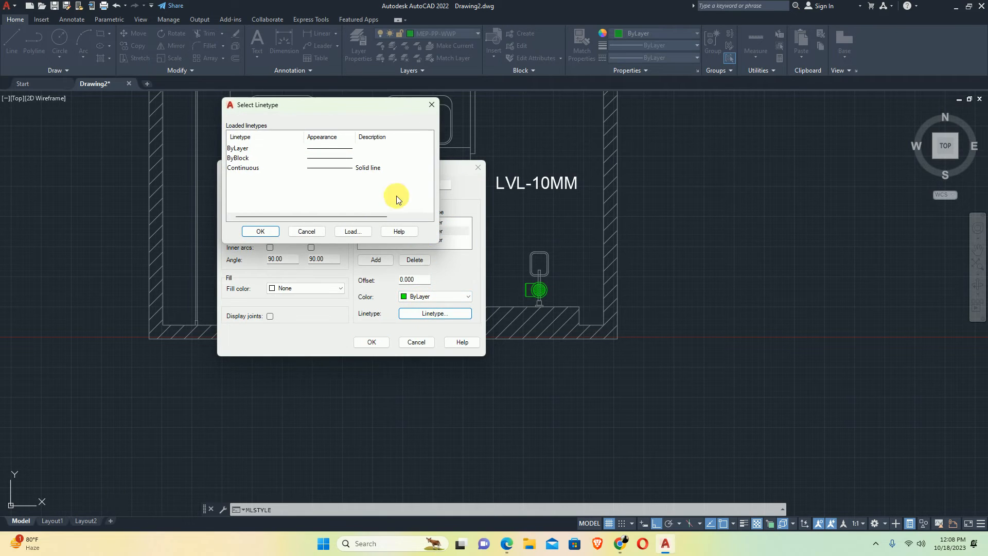
left_click(353, 232)
scroll(286, 183, "down", 4)
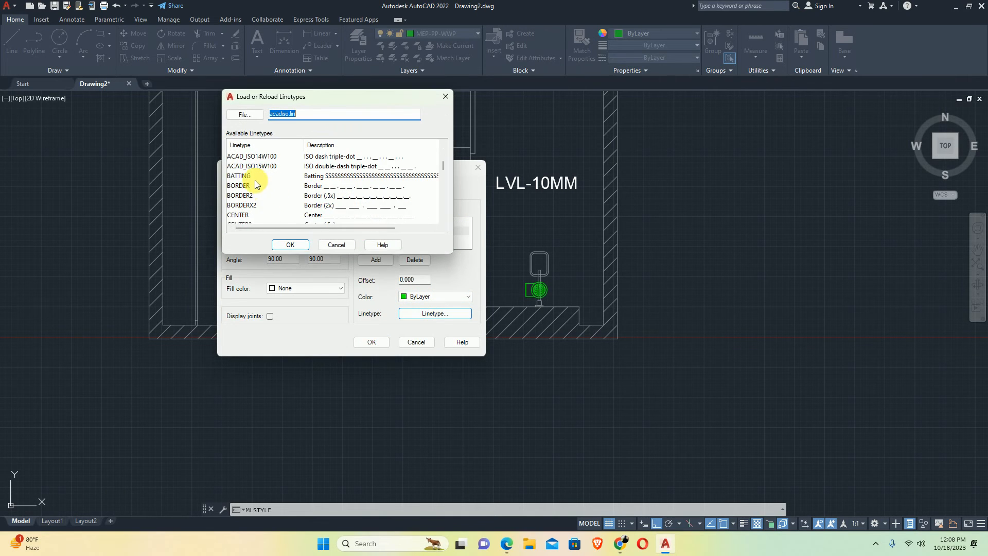
left_click(243, 225)
left_click(238, 215)
left_click(296, 246)
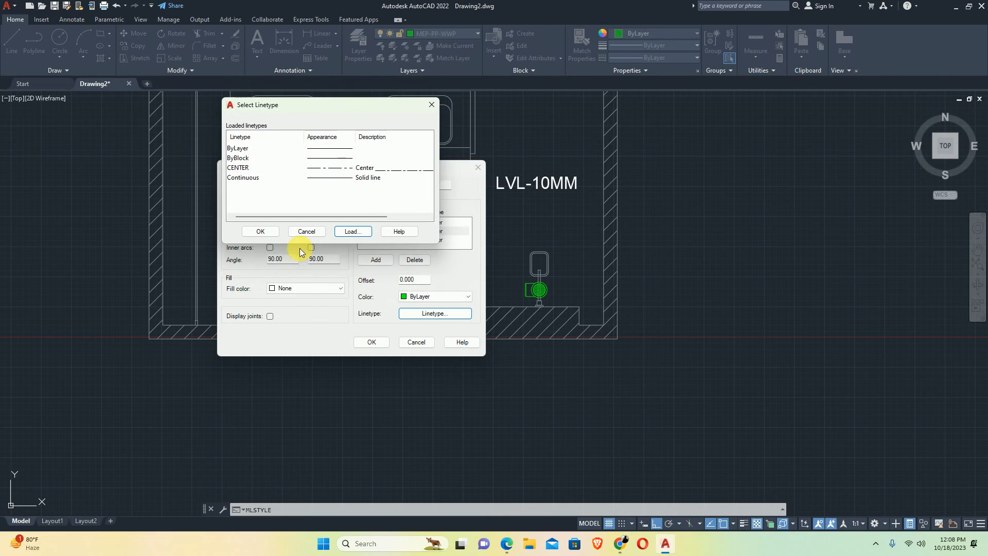
left_click(340, 167)
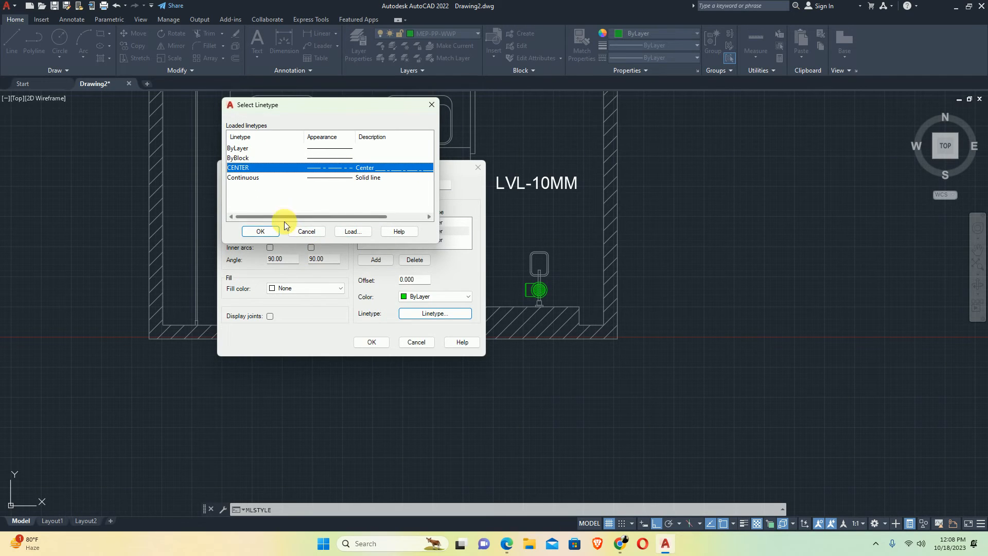
left_click(259, 230)
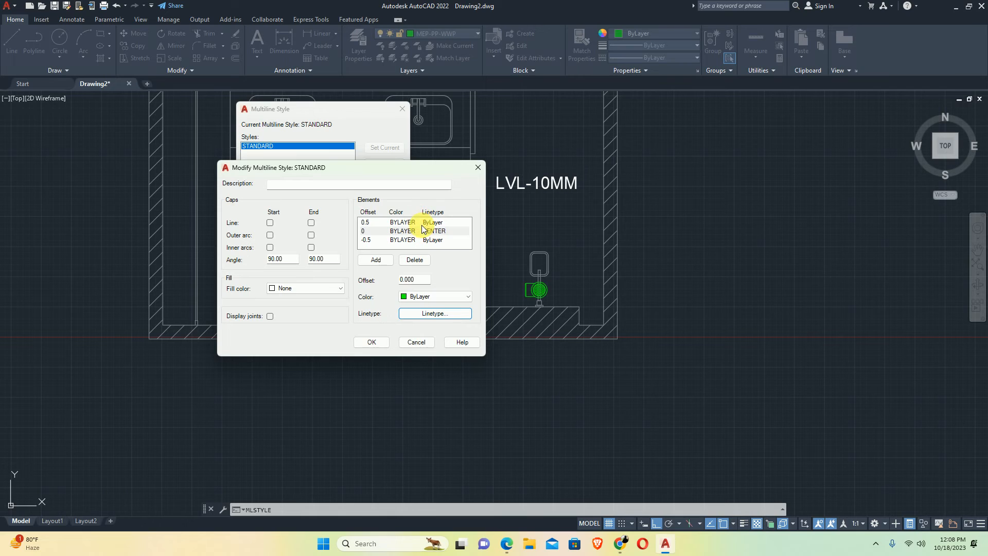
Set the offsets of the multiline style's two outer elements to 12.5 and -12.5
left_click(366, 222)
double_click(406, 280)
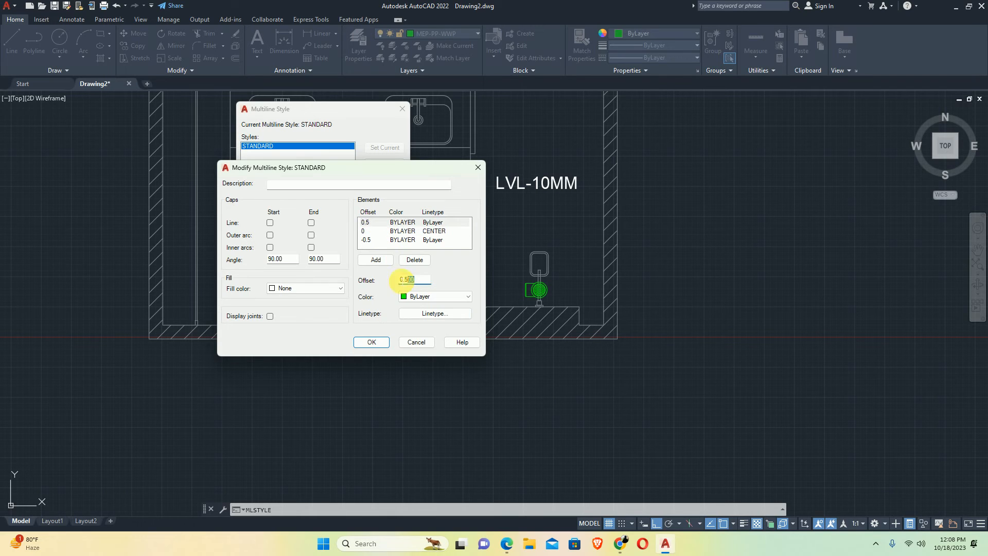
type("12.5")
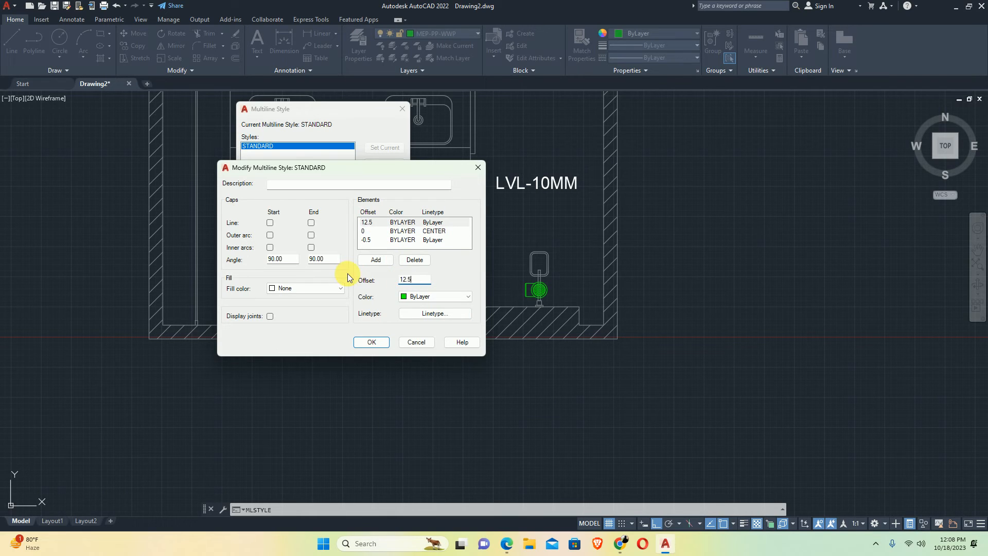
left_click(407, 240)
double_click(415, 280)
type("-1")
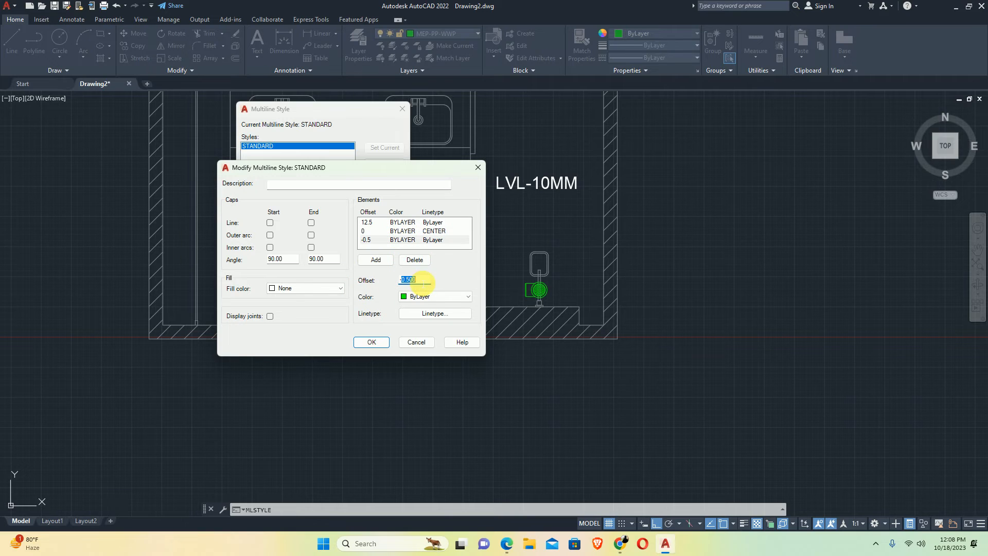
type("2.5")
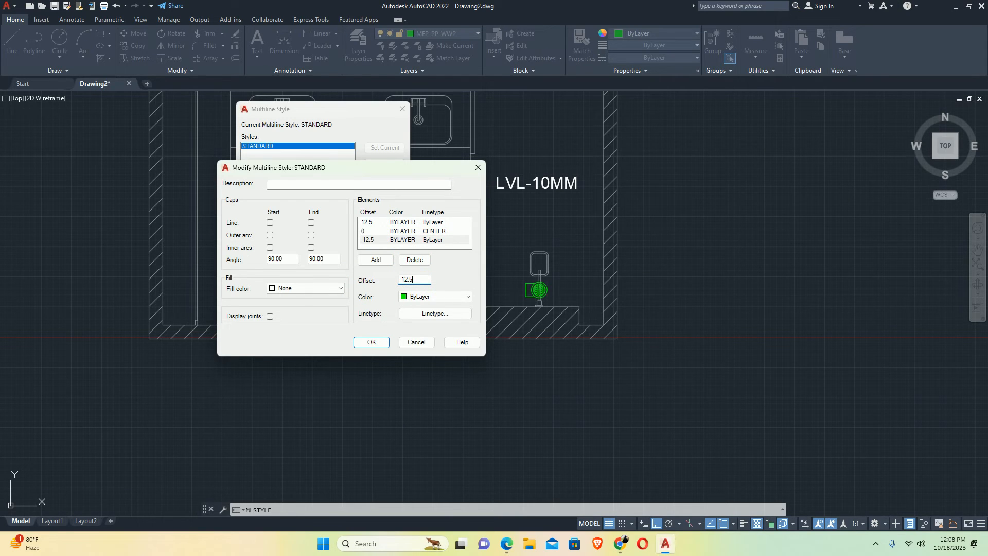
Check the 12.5 and 0 offset elements and accept the changes to the STANDARD multiline style
left_click(420, 222)
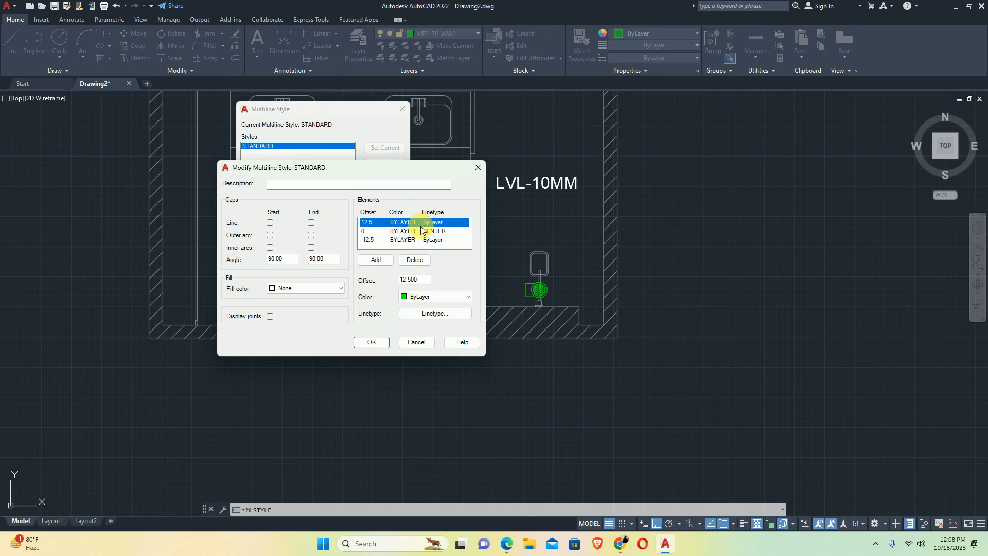
left_click(420, 232)
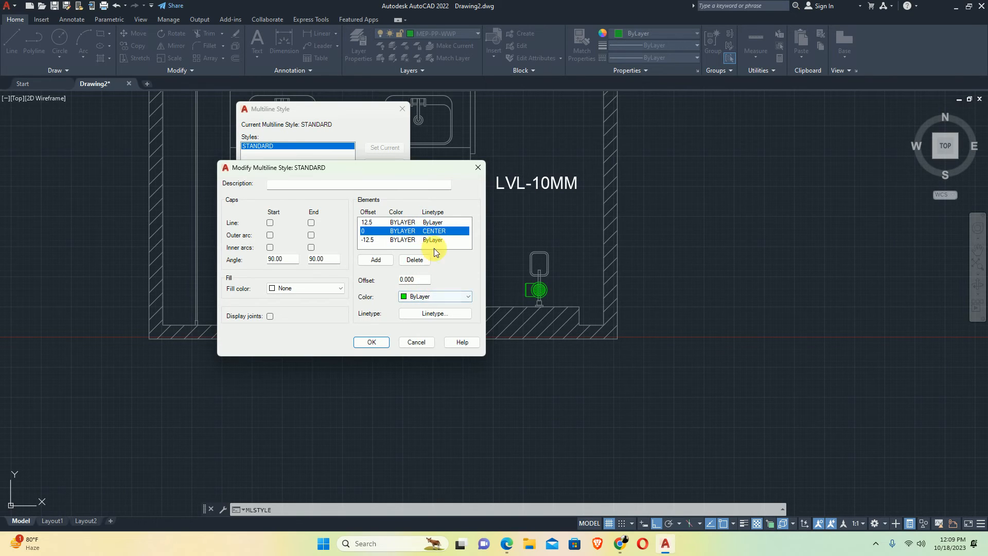
left_click(368, 343)
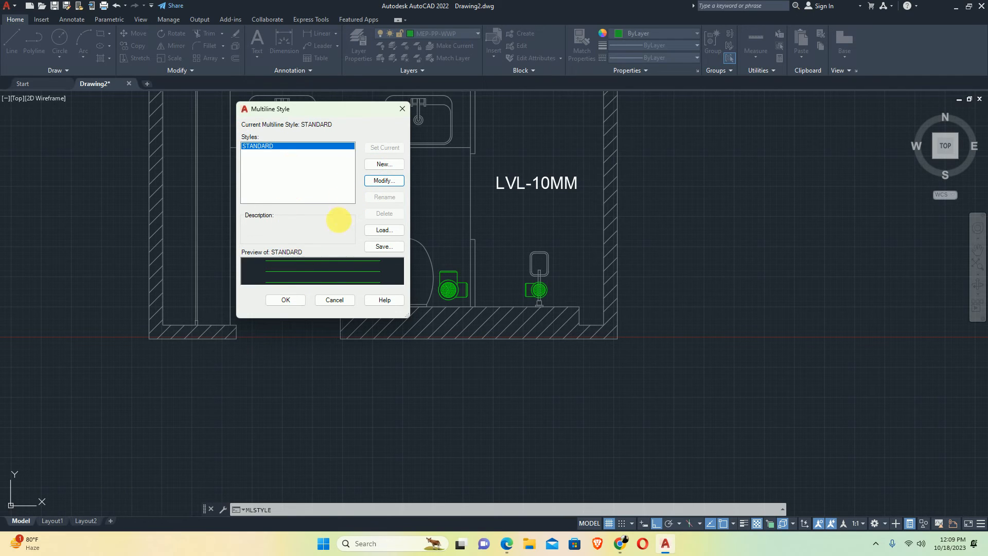
left_click(284, 298)
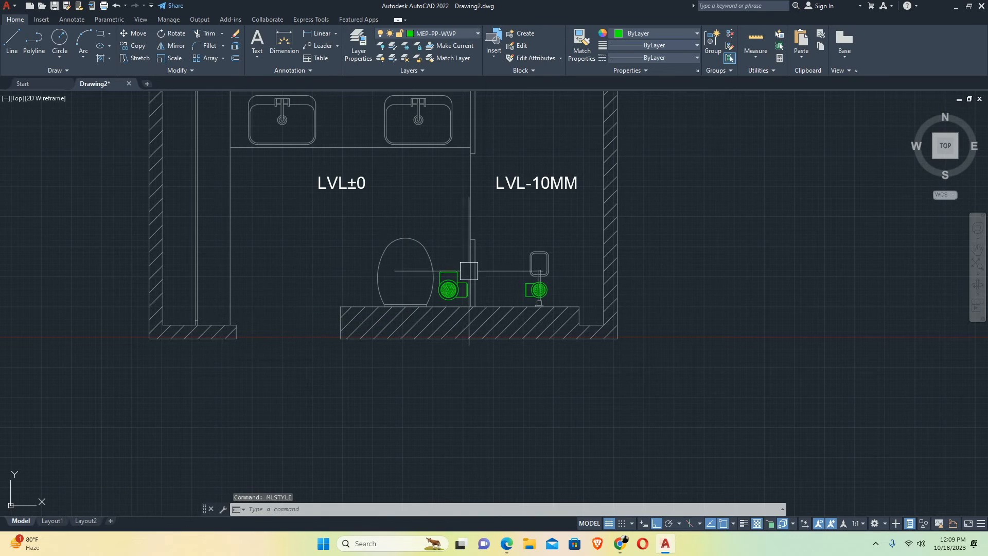
Start a multiline with the scale set to 1 and the justification set to Zero
scroll(495, 275, "up", 3)
scroll(544, 273, "down", 1)
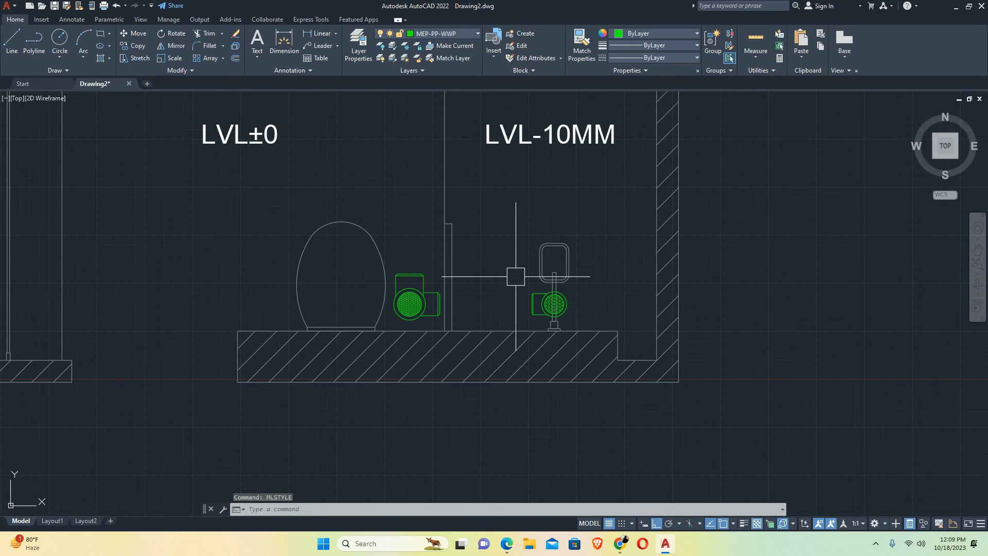
type("L")
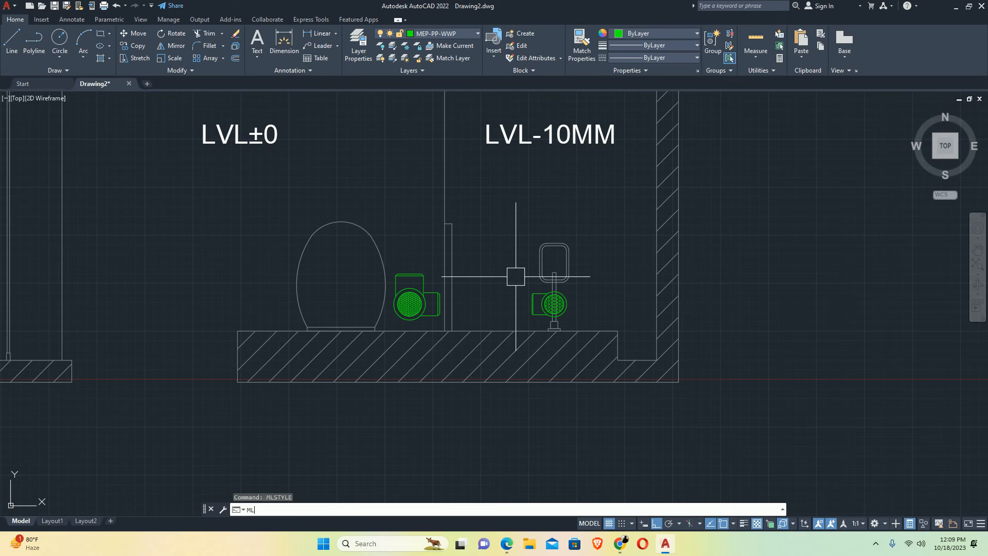
key("Return")
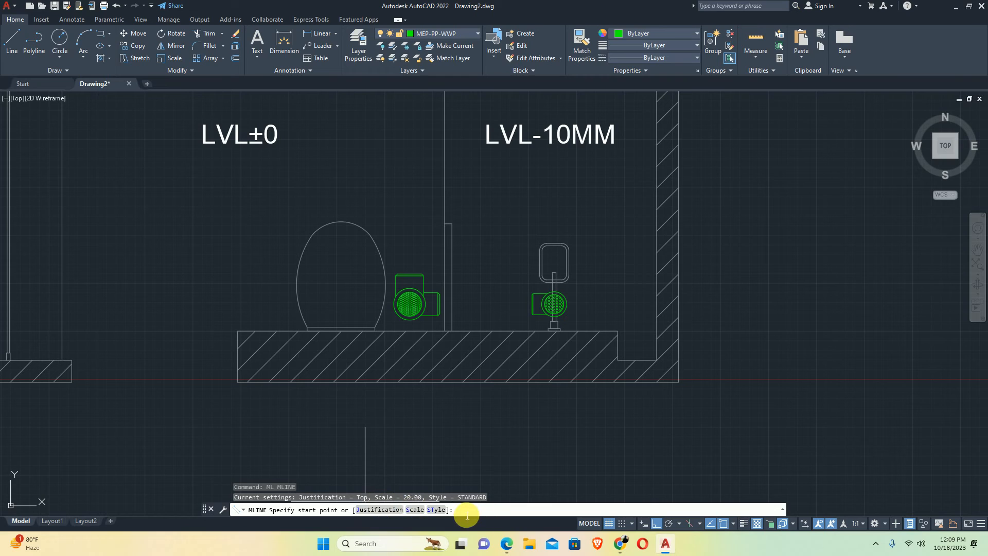
left_click(415, 510)
type("1")
key("Return")
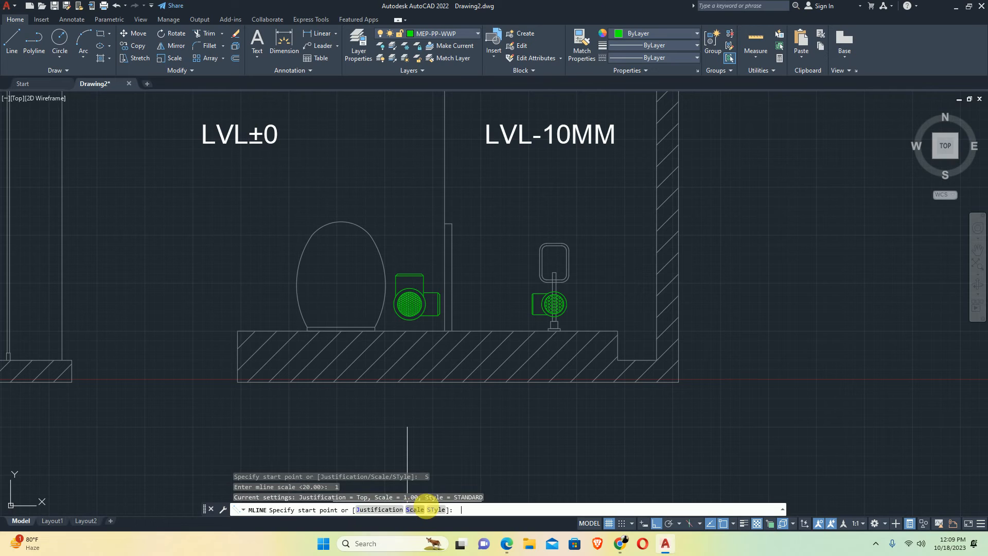
scroll(591, 402, "down", 3)
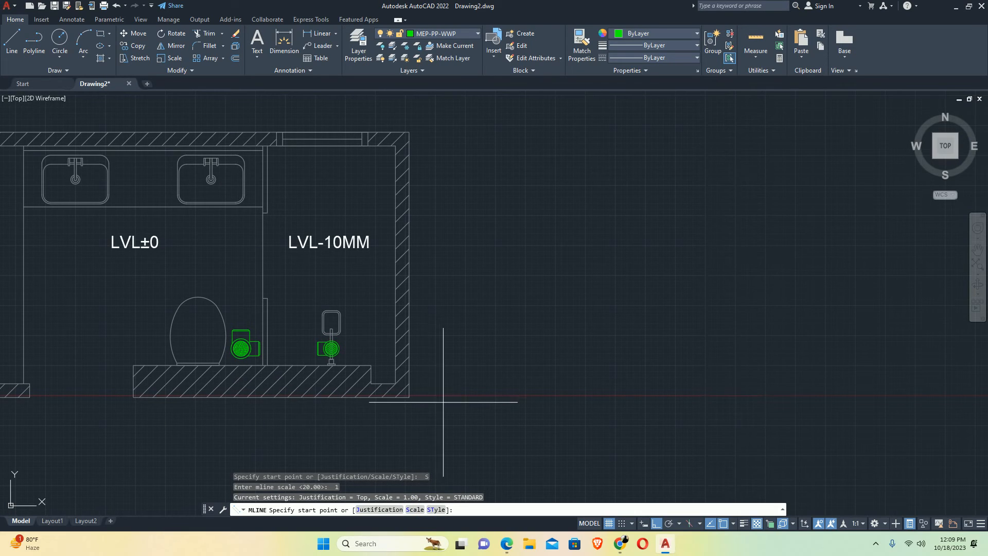
type("J")
key("Return")
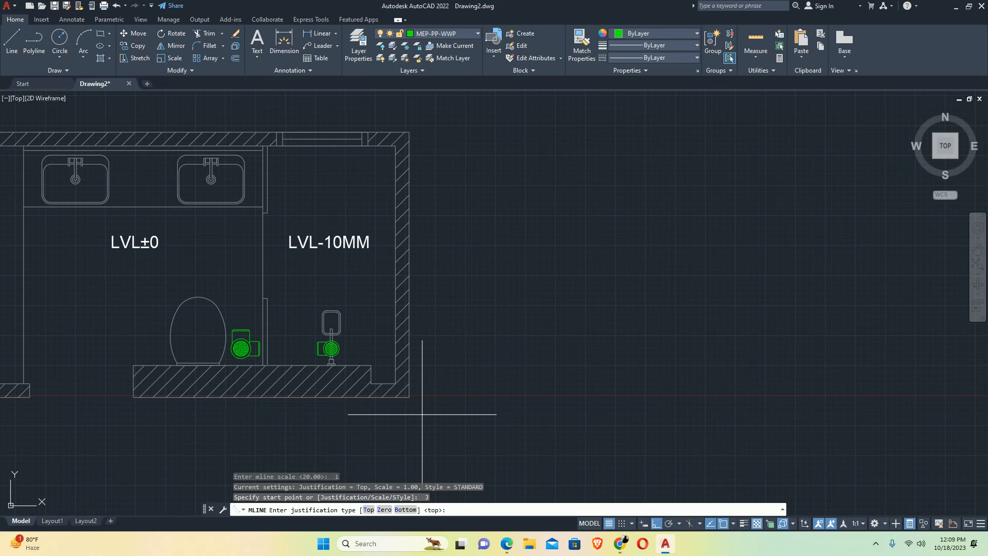
type("Z")
key("Return")
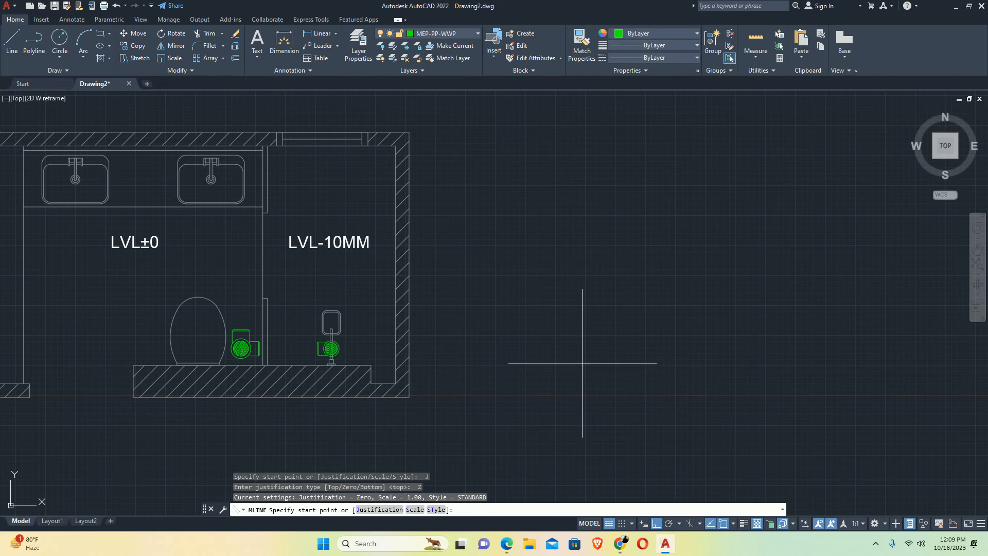
Draw a stepped three-segment test multiline outside the bathroom's shower-side wall, its first leg about 510 mm long
left_click(462, 397)
scroll(456, 309, "up", 4)
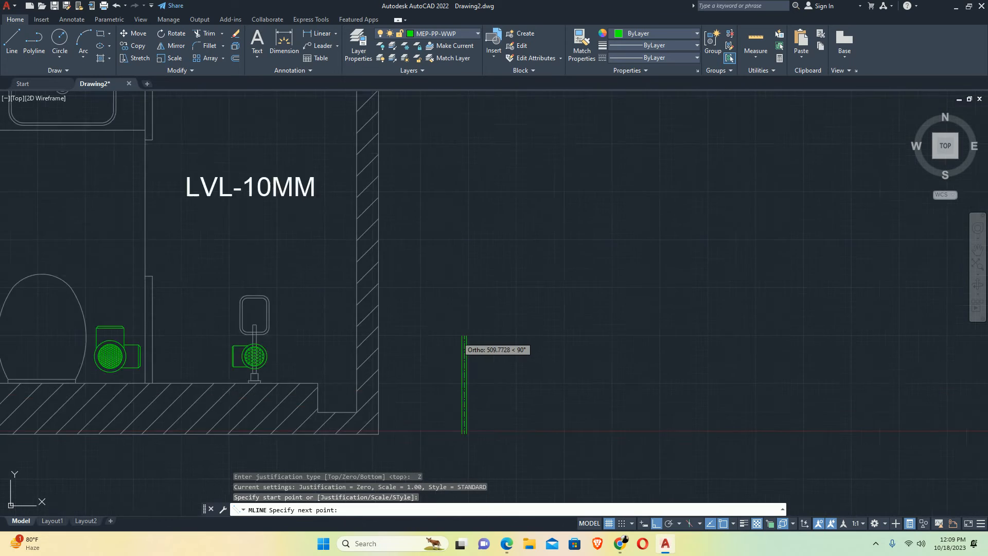
left_click(467, 333)
left_click(543, 339)
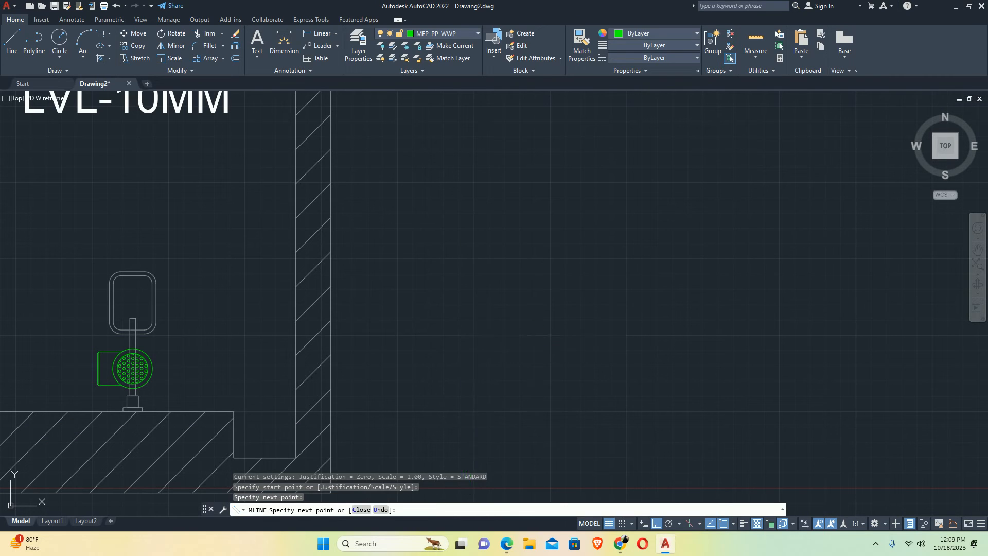
left_click(534, 265)
key("Return")
Inspect the test multiline's centerline and measure its width with a linear dimension across its lower end
left_click(507, 330)
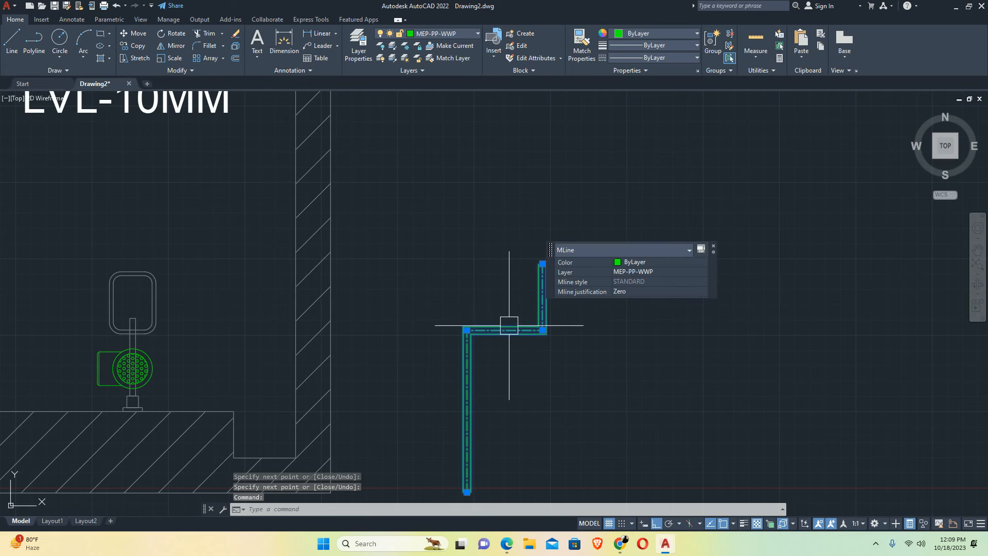
scroll(494, 335, "up", 4)
middle_click_drag(368, 289, 359, 183)
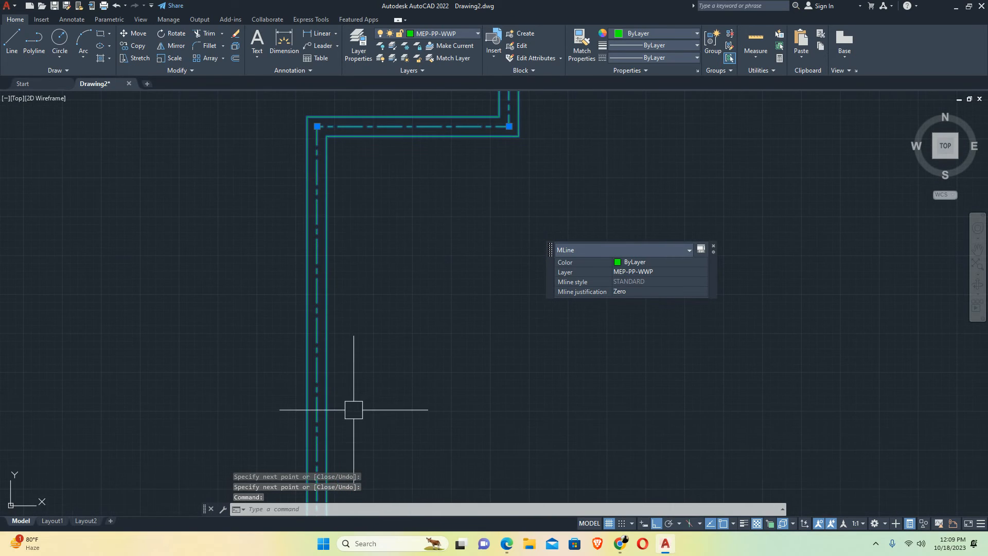
scroll(343, 289, "down", 2)
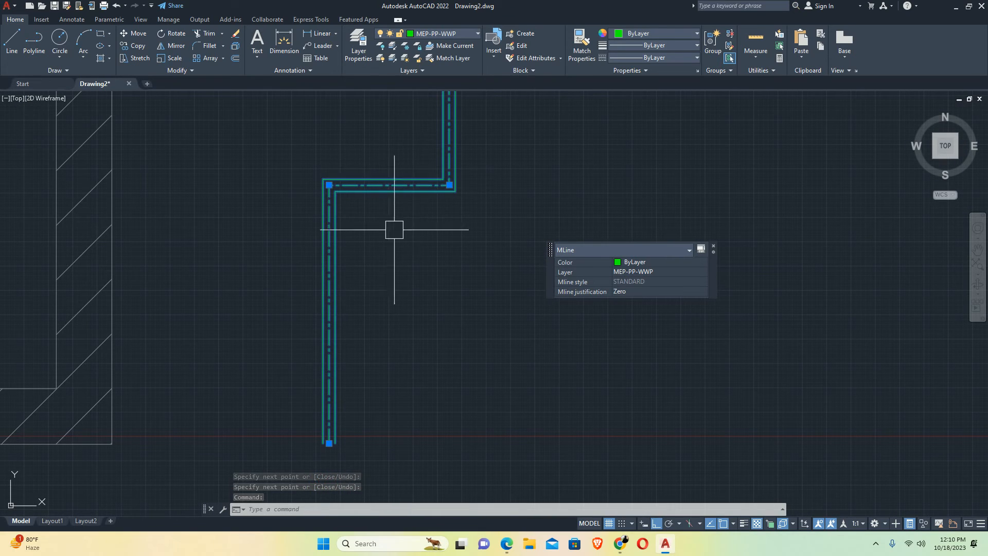
middle_click_drag(392, 229, 338, 139)
scroll(322, 228, "up", 5)
type("DLI")
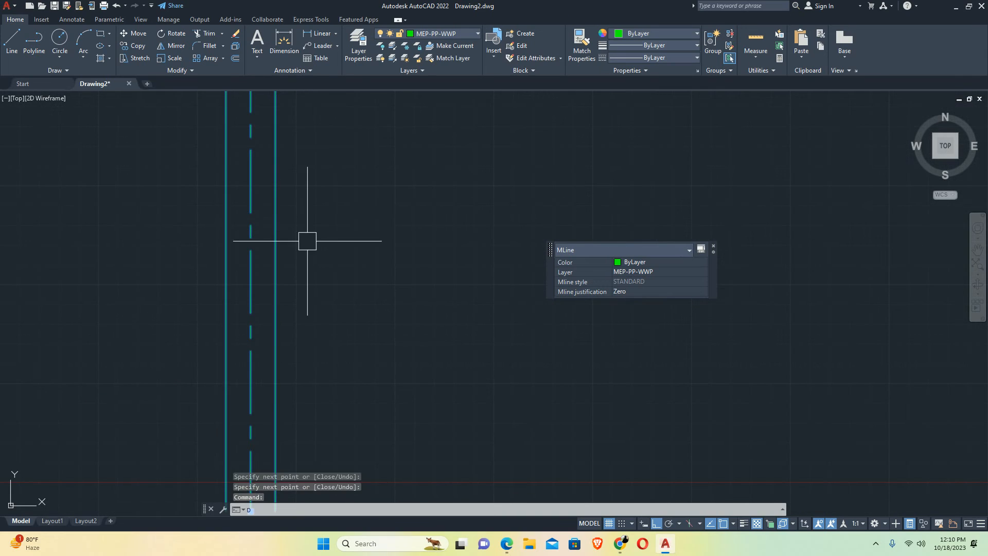
key("Return")
middle_click_drag(254, 426, 325, 281)
left_click(297, 349)
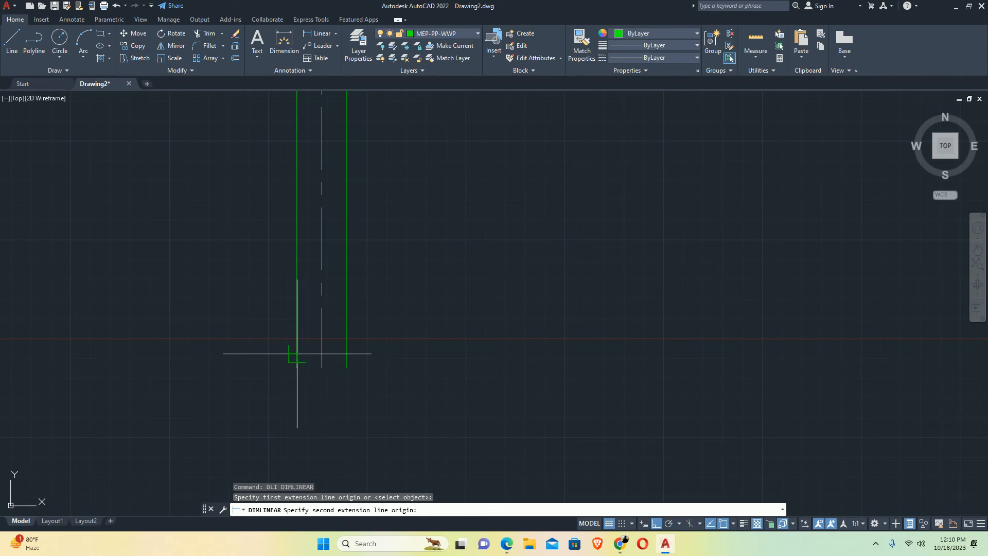
left_click(347, 342)
scroll(322, 370, "up", 2)
scroll(322, 370, "up", 3)
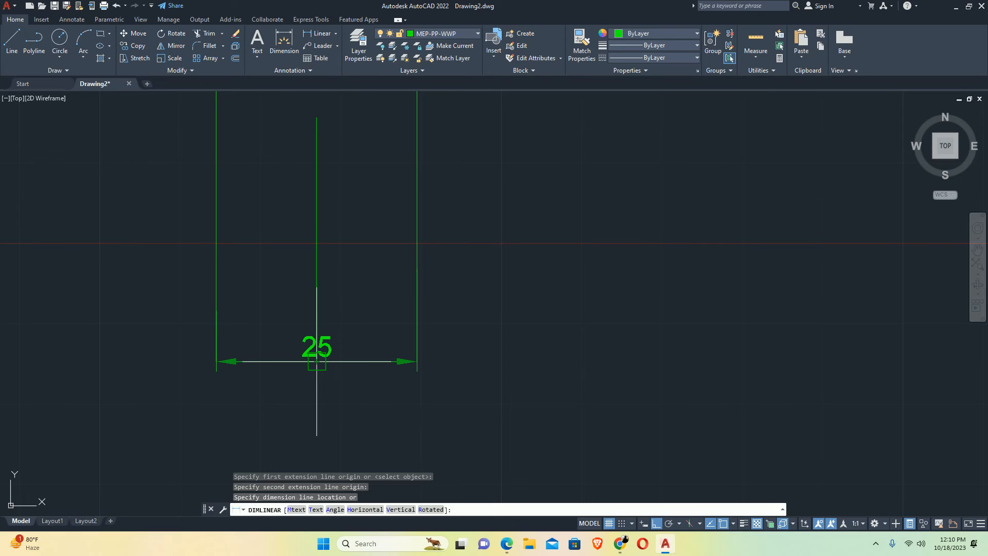
key("Escape")
scroll(327, 346, "down", 5)
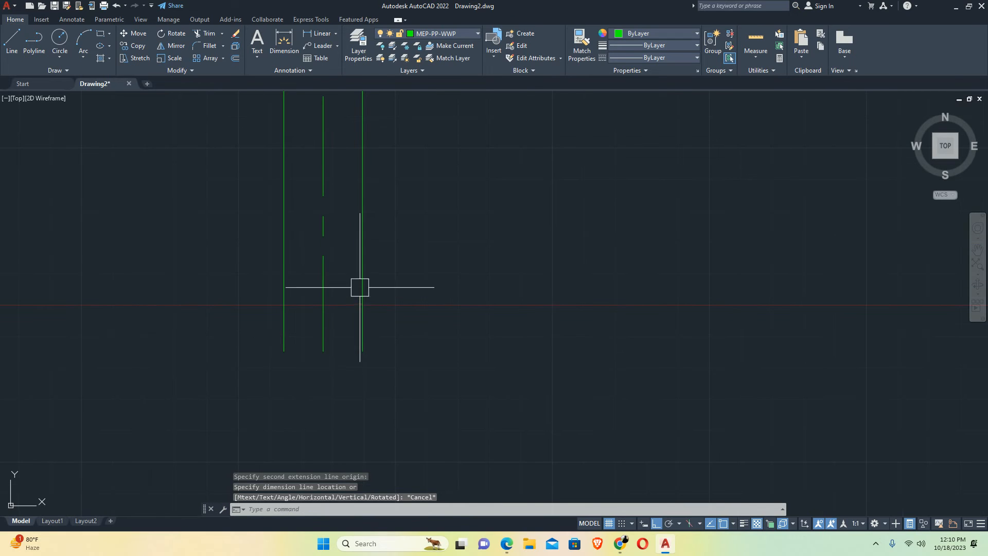
Delete the stepped test multiline outside the bathroom
scroll(371, 269, "down", 6)
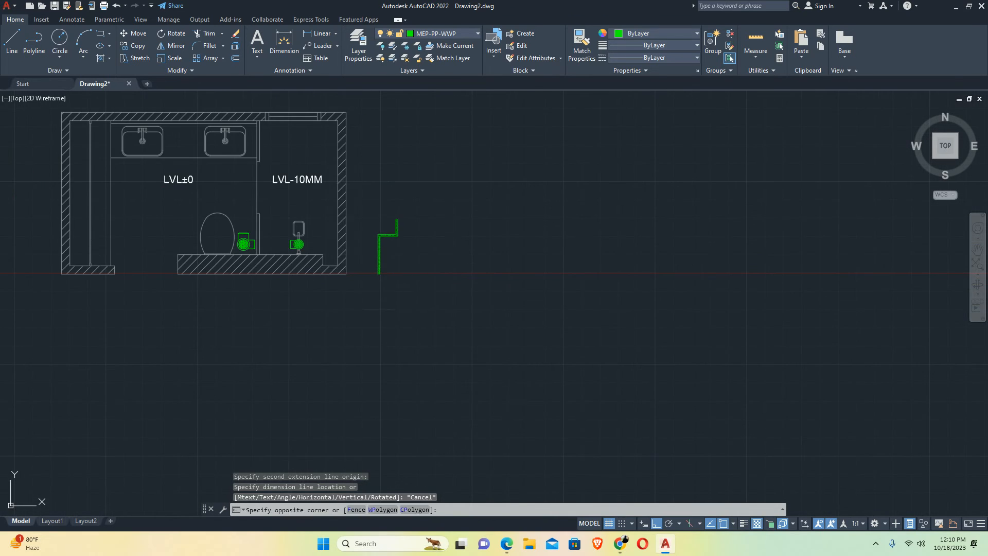
left_click(391, 269)
left_click(369, 217)
key("Delete")
Start a new multiline with scale 4 and Zero justification for the pipe between the two floor drains
scroll(252, 248, "up", 6)
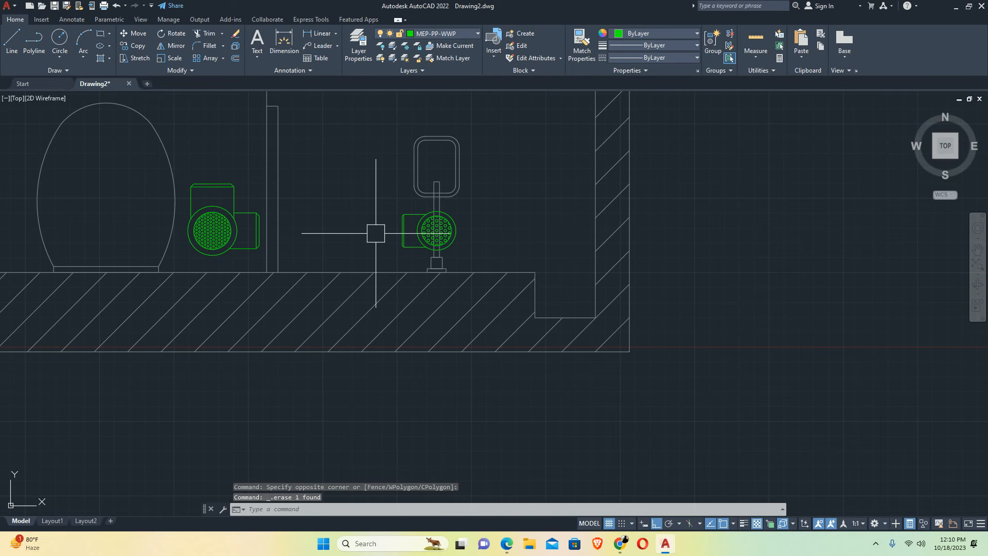
type("ML")
key("Return")
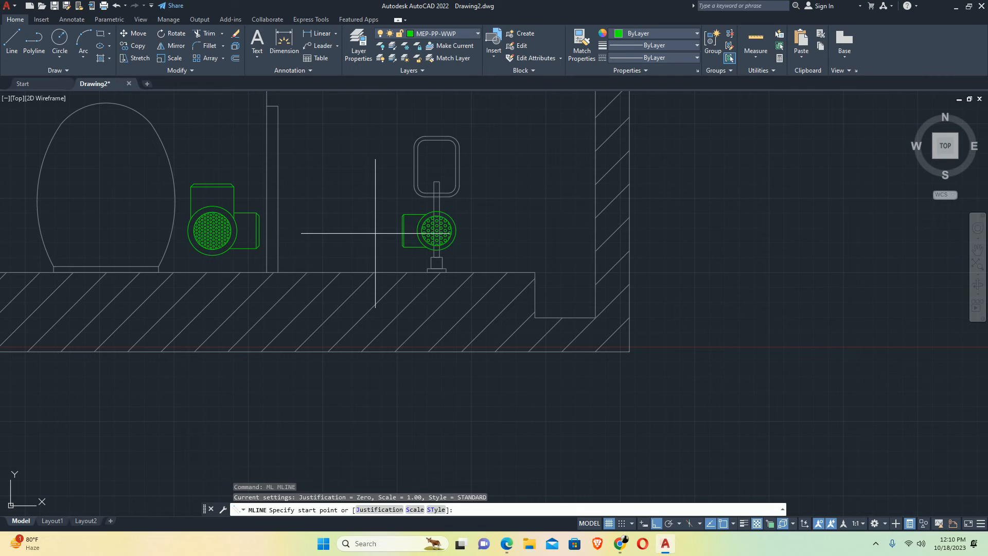
type("S")
key("Return")
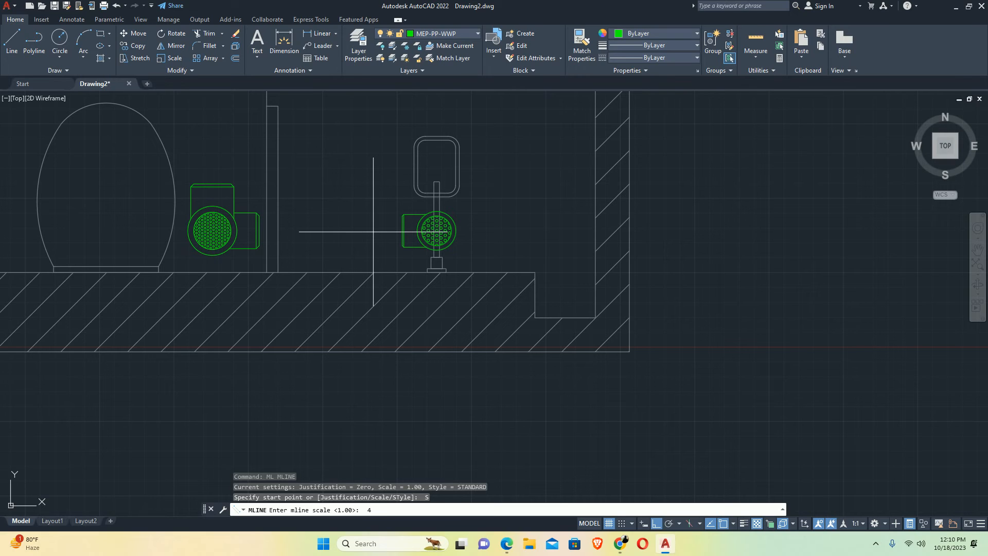
key("Return")
scroll(410, 223, "up", 5)
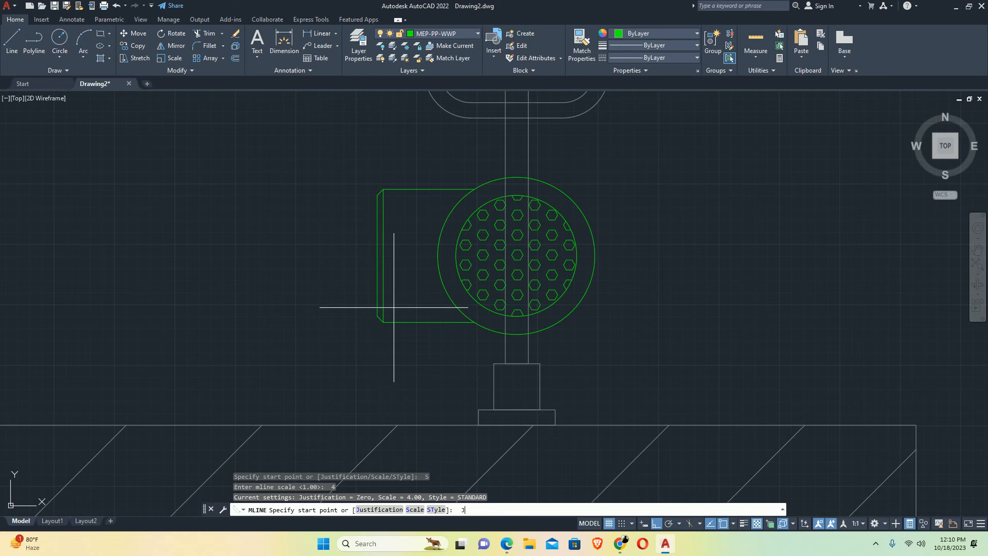
type("J")
key("Return")
type("Z")
key("Return")
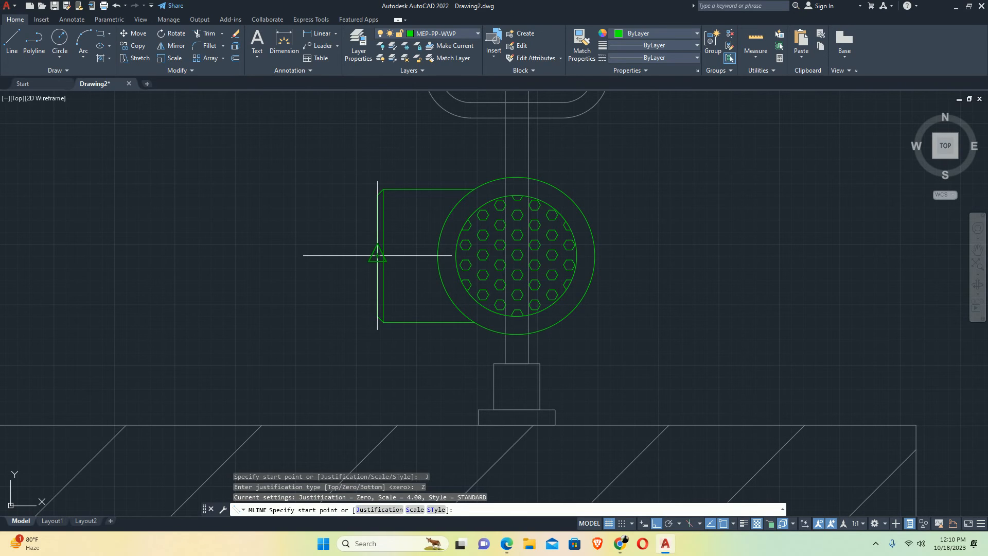
Draw the multiline pipe from the shower drain's outlet midpoint straight to the midpoint of the multi floor trap's facing inlet
left_click(377, 256)
middle_click_drag(156, 249, 730, 278)
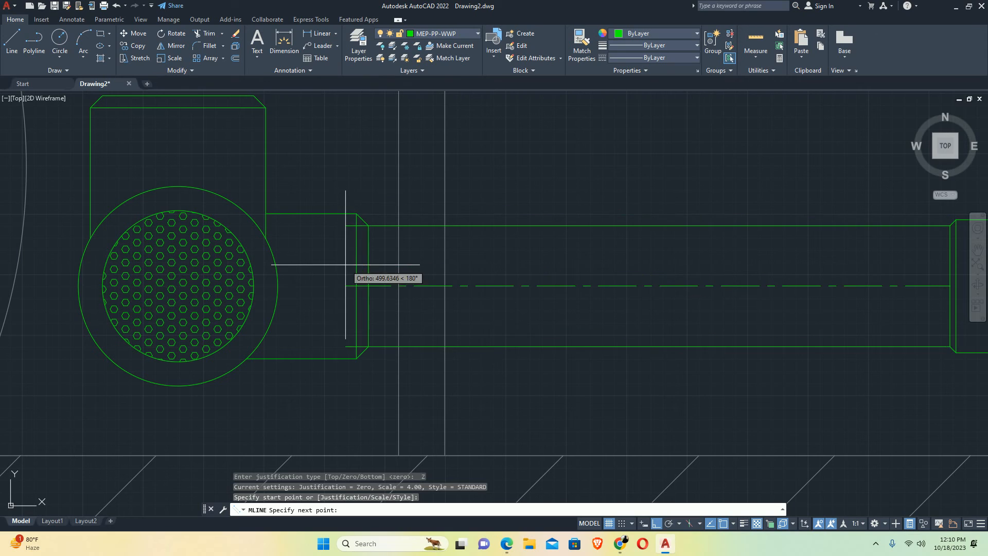
left_click(369, 286)
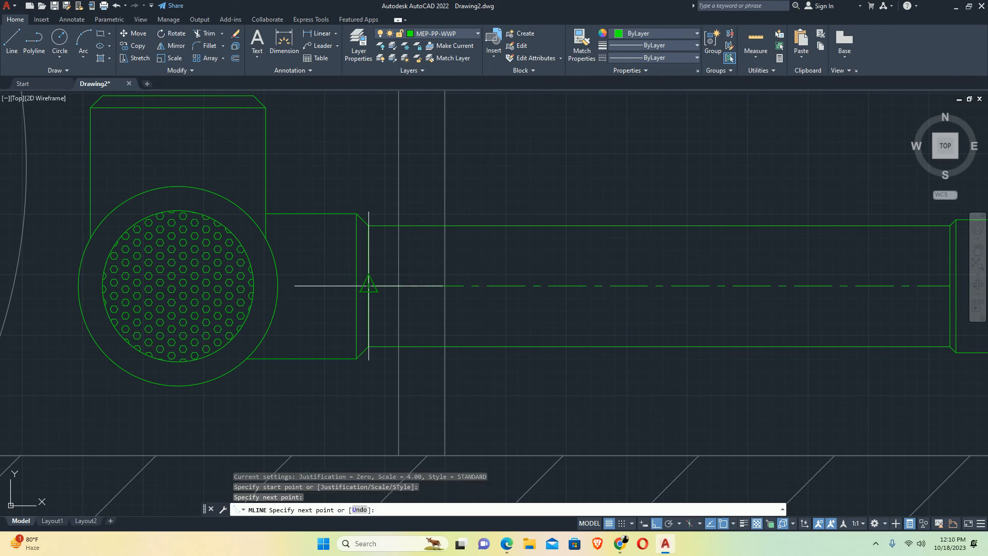
key("Escape")
scroll(444, 286, "down", 5)
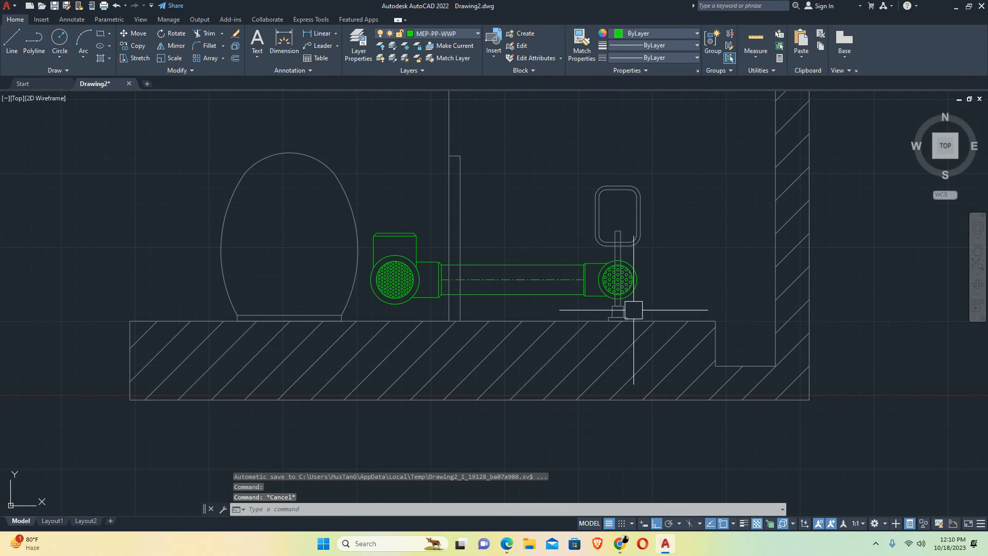
Draw a scale 5 multiline from the trap's upper outlet midpoint vertically past the washbasin-side wall, about 1747 mm long
middle_click_drag(362, 225, 382, 298)
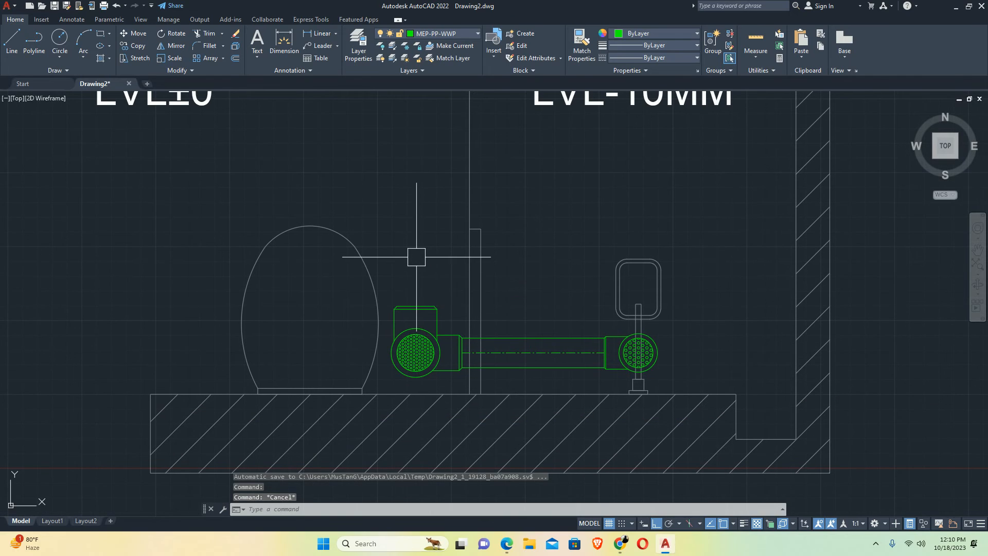
type("ml")
key("Return")
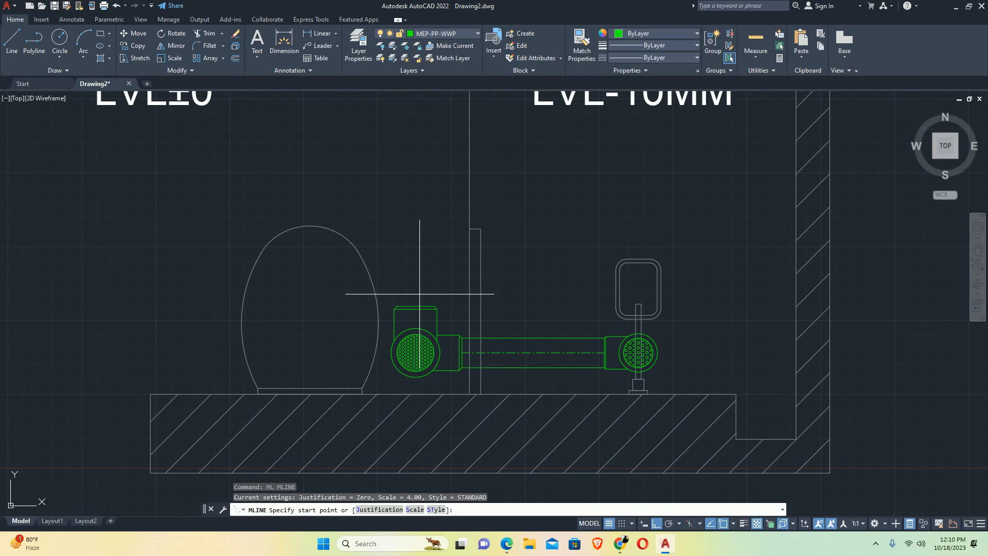
type("s")
key("Return")
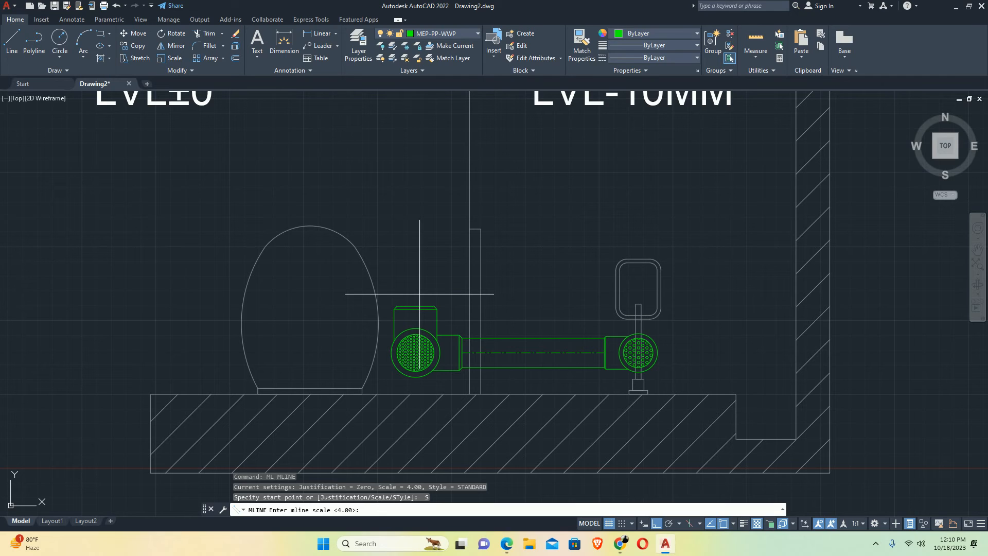
type("5")
key("Return")
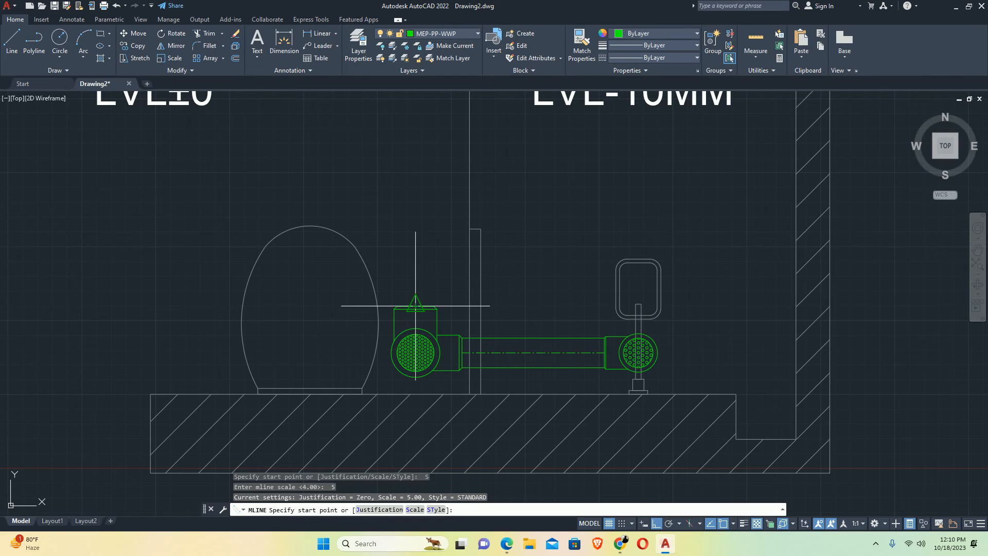
left_click(415, 308)
scroll(406, 174, "down", 6)
scroll(404, 216, "up", 5)
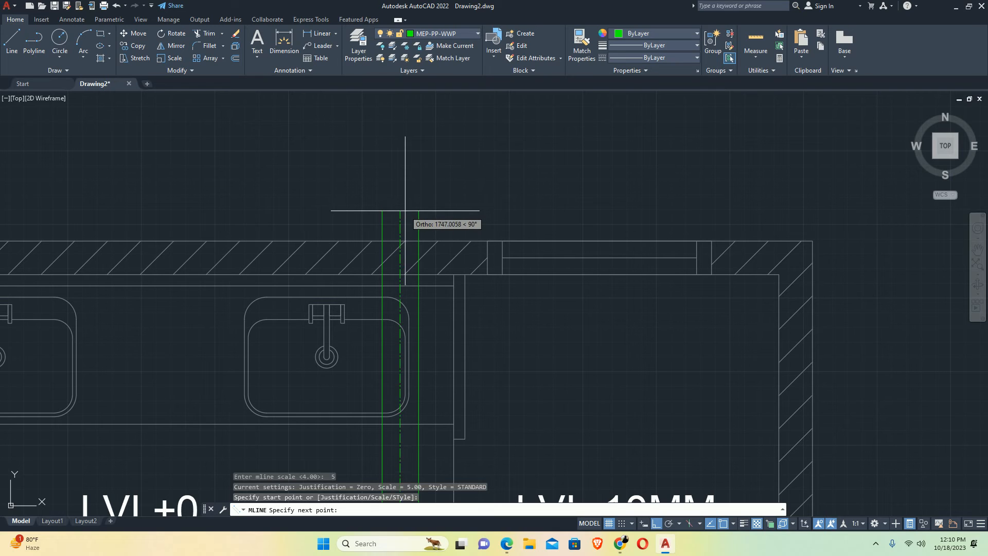
left_click(400, 211)
key("Escape")
Draw a 150 mm diameter circle in the open space outside the wall, above the end of the vertical pipe
middle_click_drag(397, 194, 406, 266)
type("c")
key("Return")
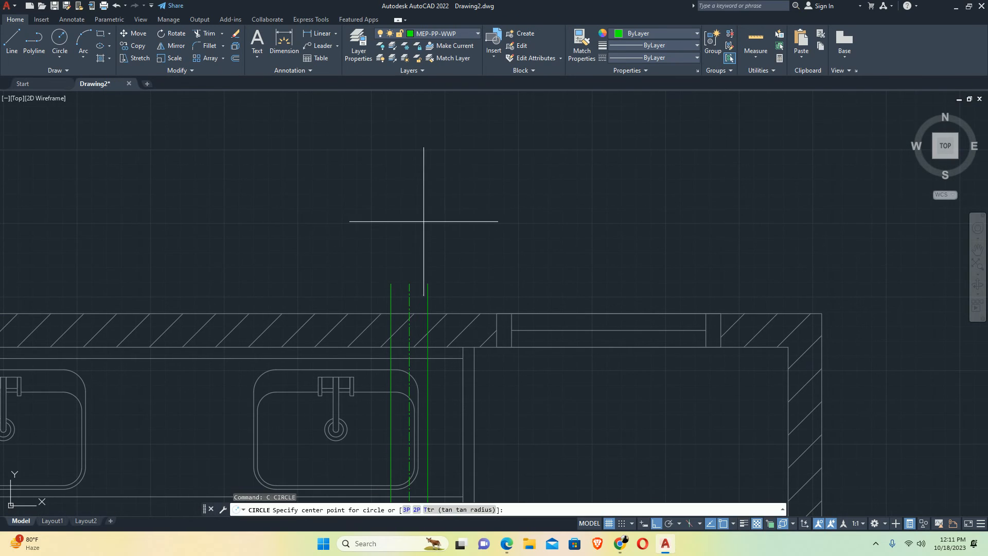
left_click(423, 213)
type("d")
key("Return")
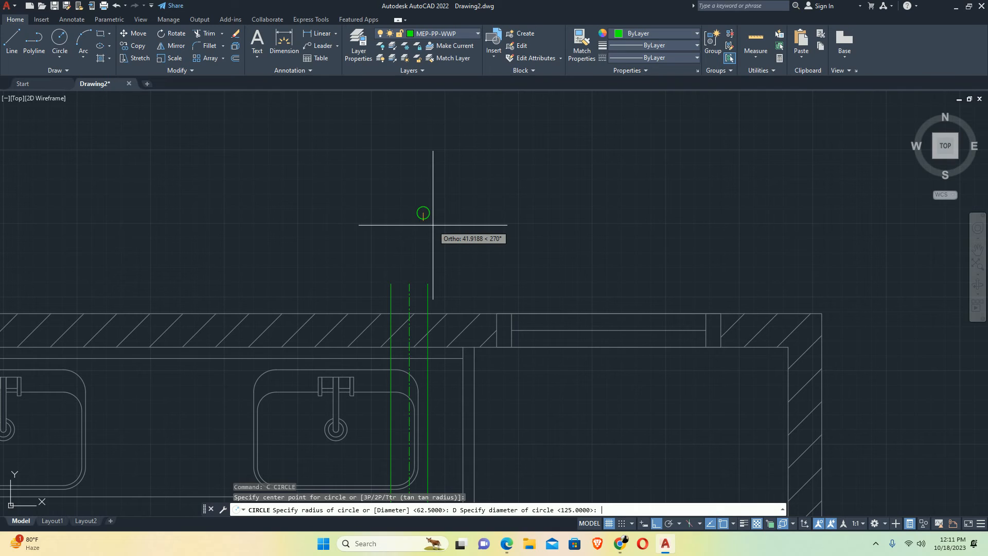
key("Return")
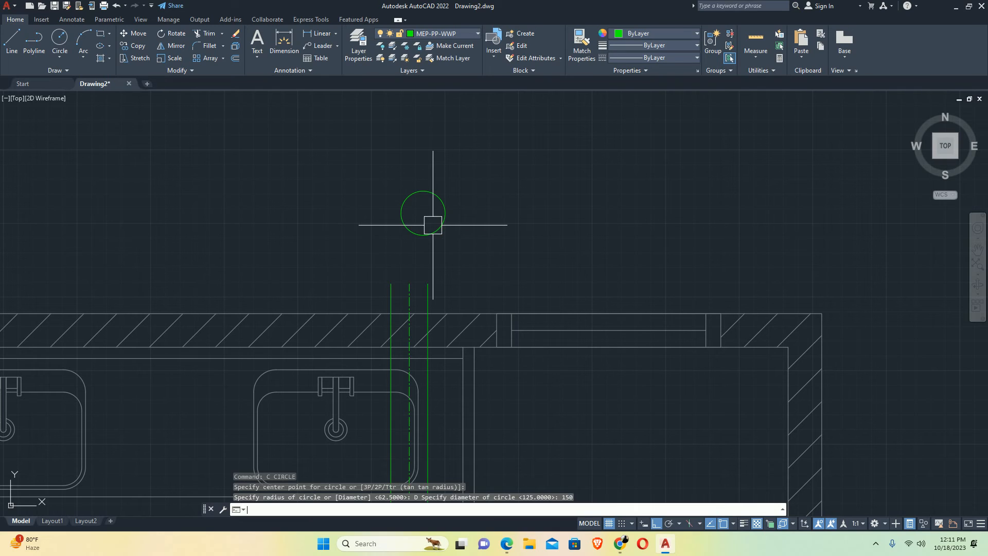
key("Escape")
key("Escape")
type("o")
key("Escape")
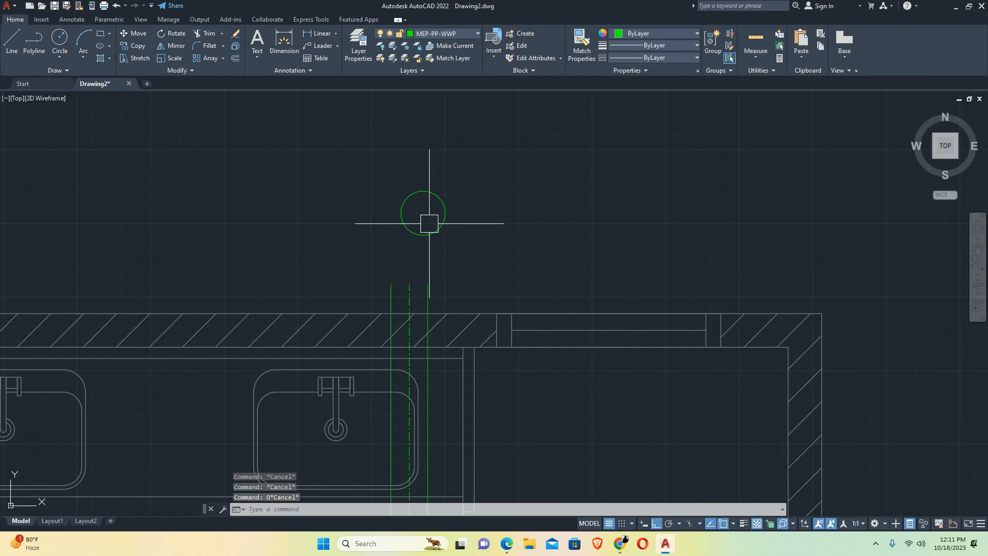
middle_click_drag(445, 250, 424, 272)
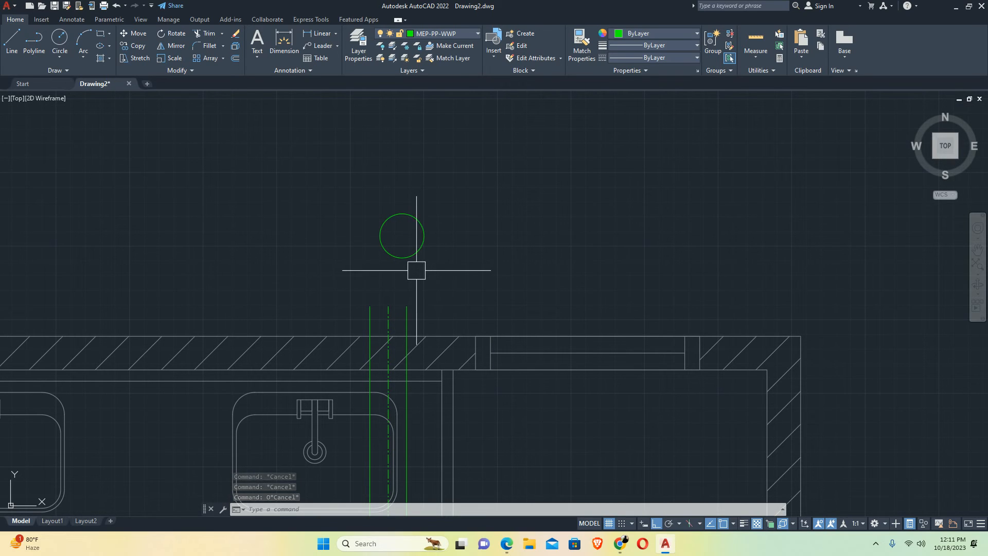
type("a")
key("Escape")
Draw two small two-point circles side by side inside the large circle, each spanning from an outer side quadrant to the center
type("c")
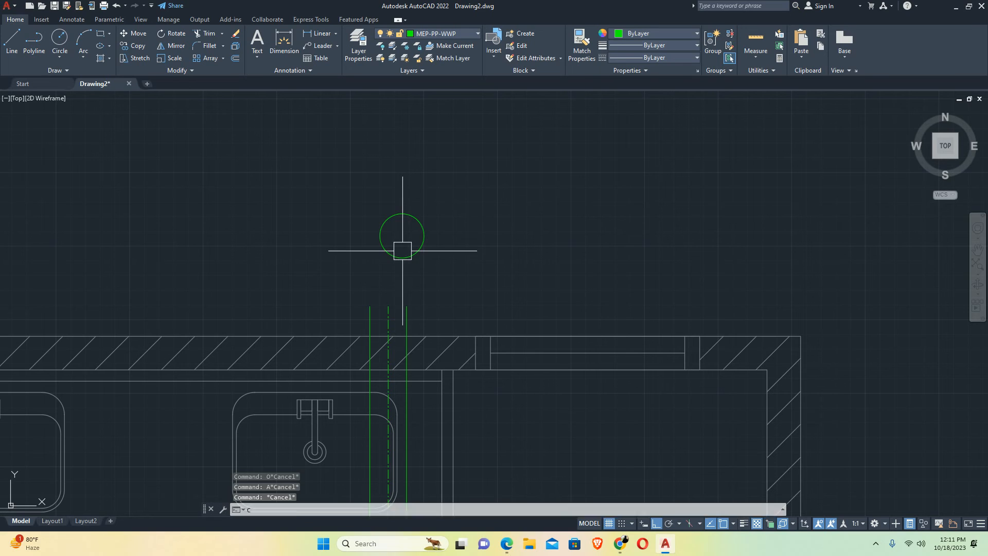
key("Return")
type("2p")
key("Return")
scroll(400, 242, "up", 4)
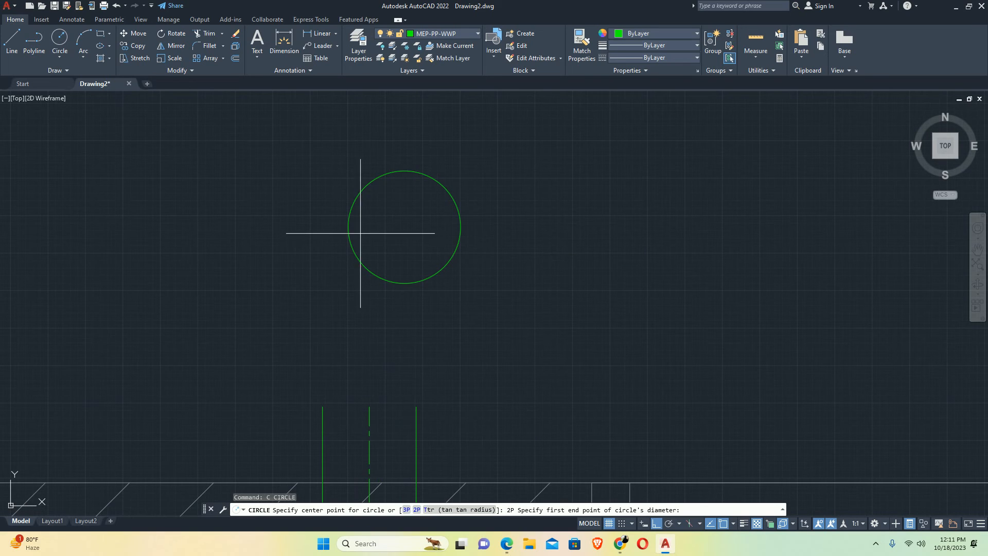
left_click(404, 227)
key("Return")
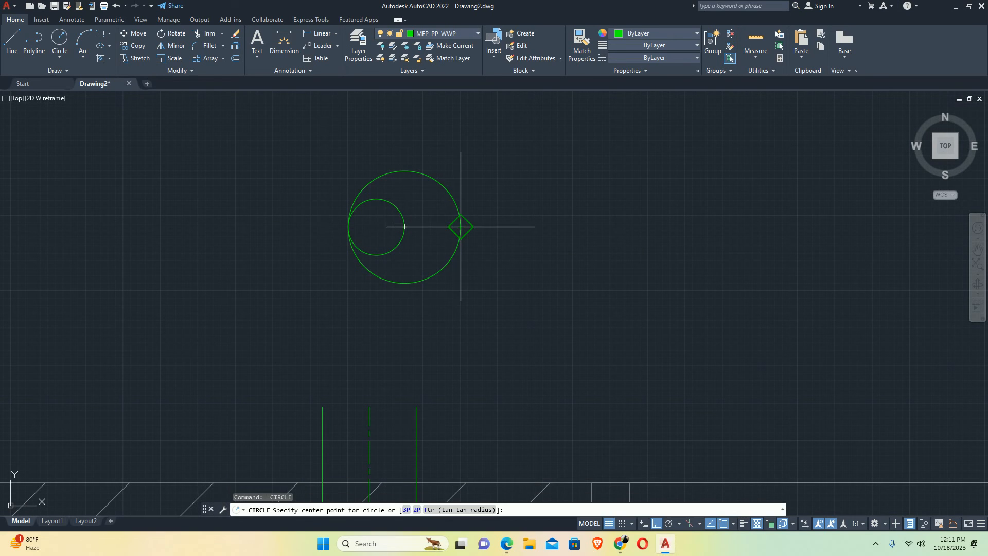
left_click(461, 226)
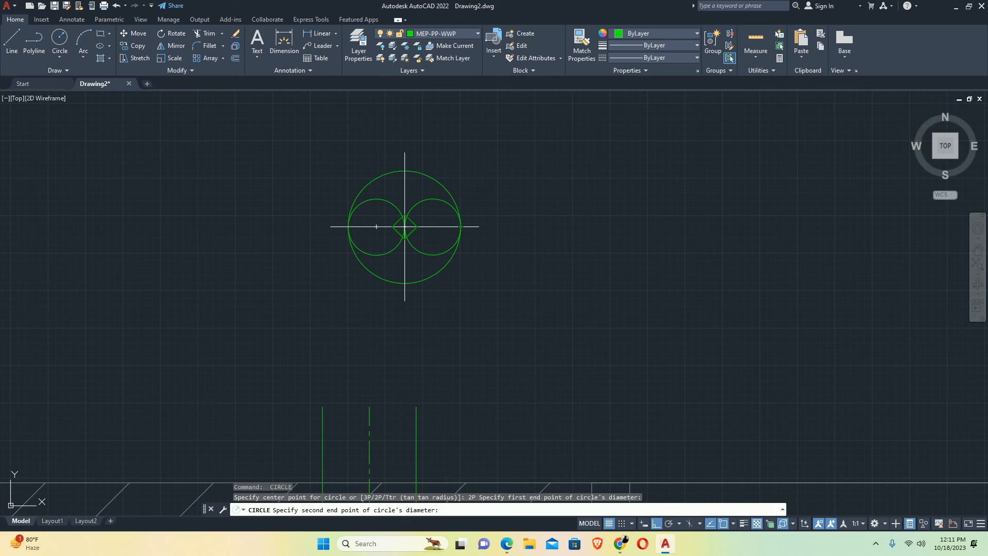
left_click(403, 227)
Trim the right small circle's upper half and the left small circle's lower half to form an S-curve
type("tr")
key("Return")
left_click(421, 209)
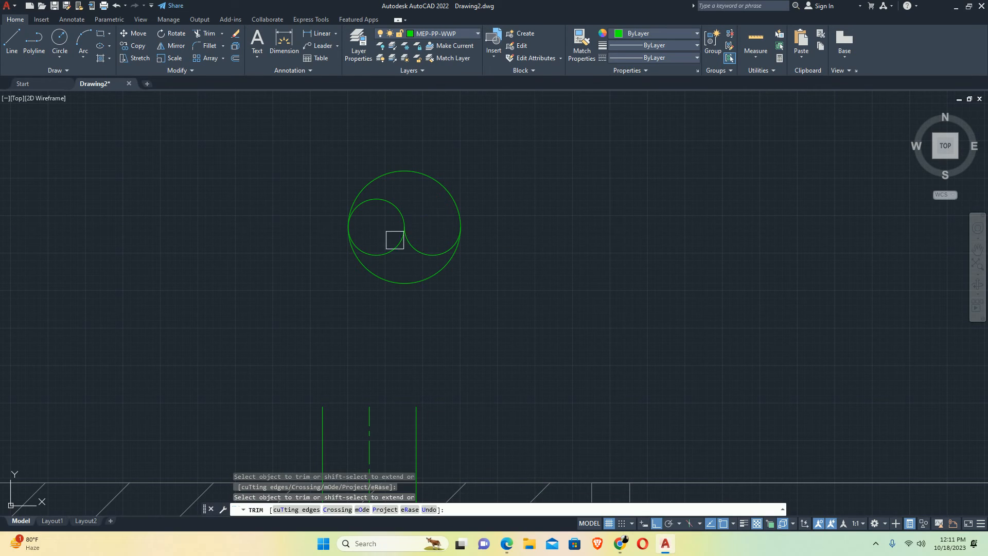
key("Escape")
middle_click_drag(432, 261, 446, 289)
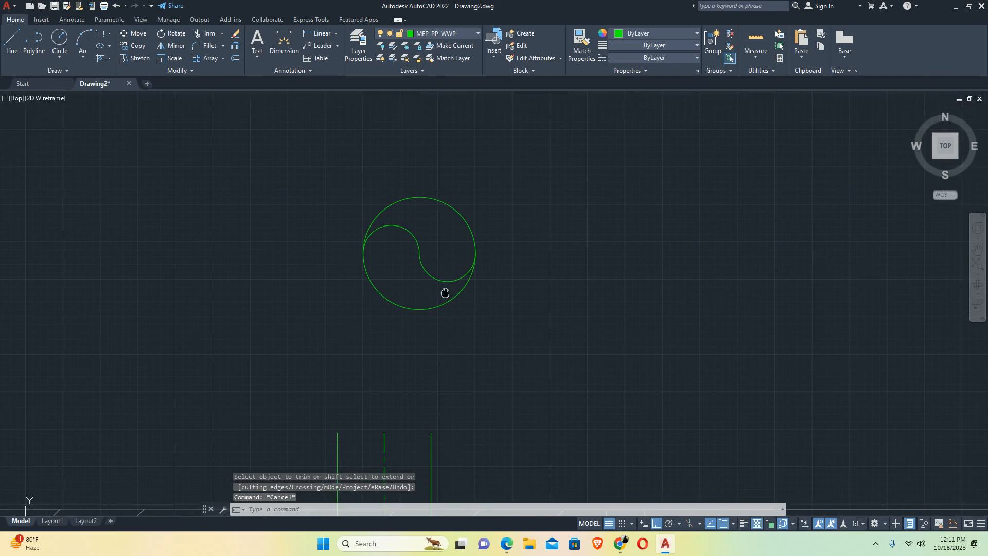
Fill the upper half of the circle, above the S-curve, with a SOLID hatch
type("H")
key("Return")
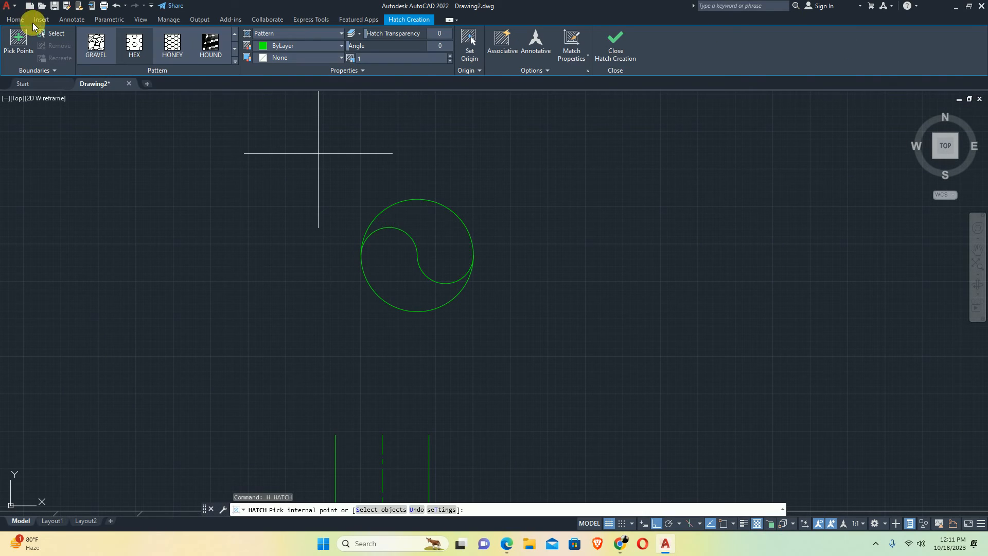
scroll(184, 51, "up", 10)
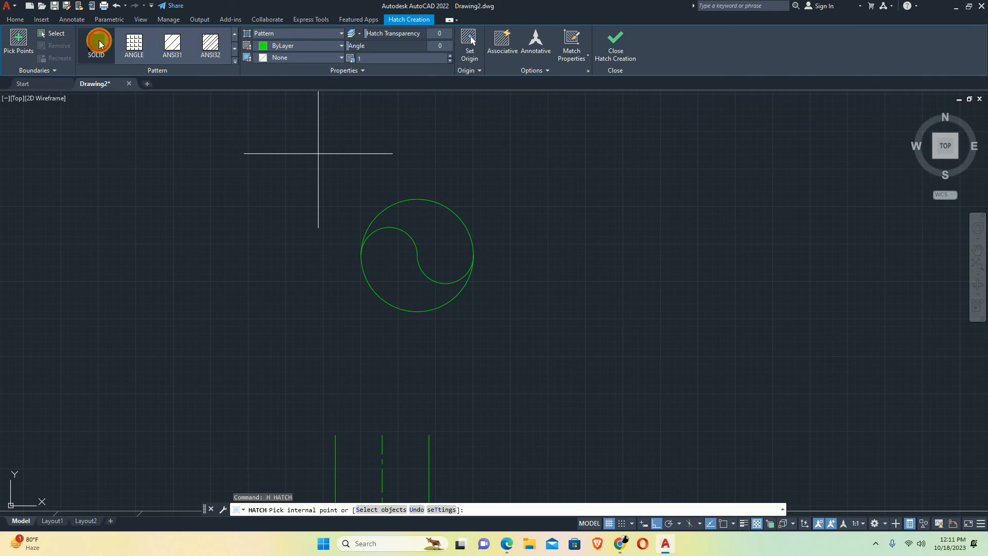
left_click(99, 41)
left_click(446, 242)
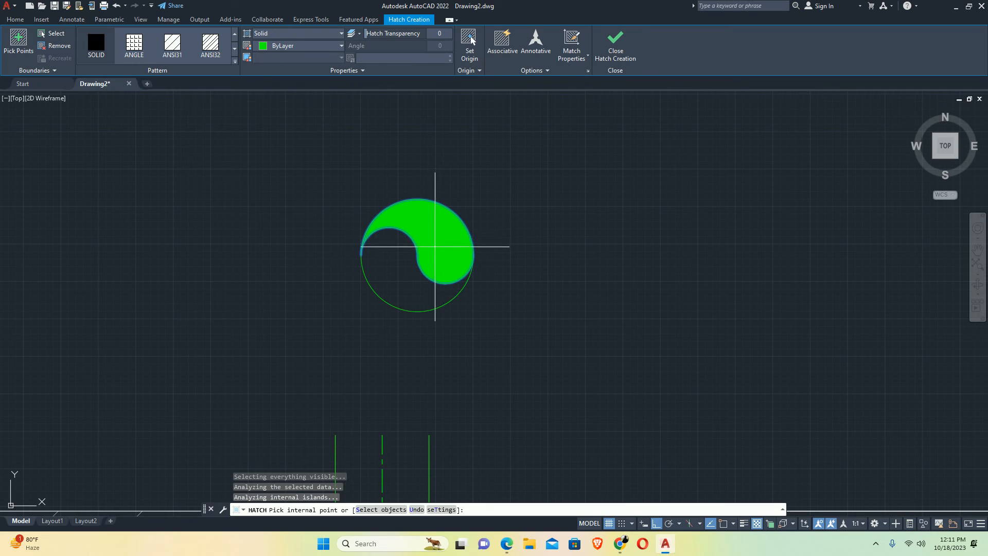
scroll(468, 272, "down", 4)
key("Escape")
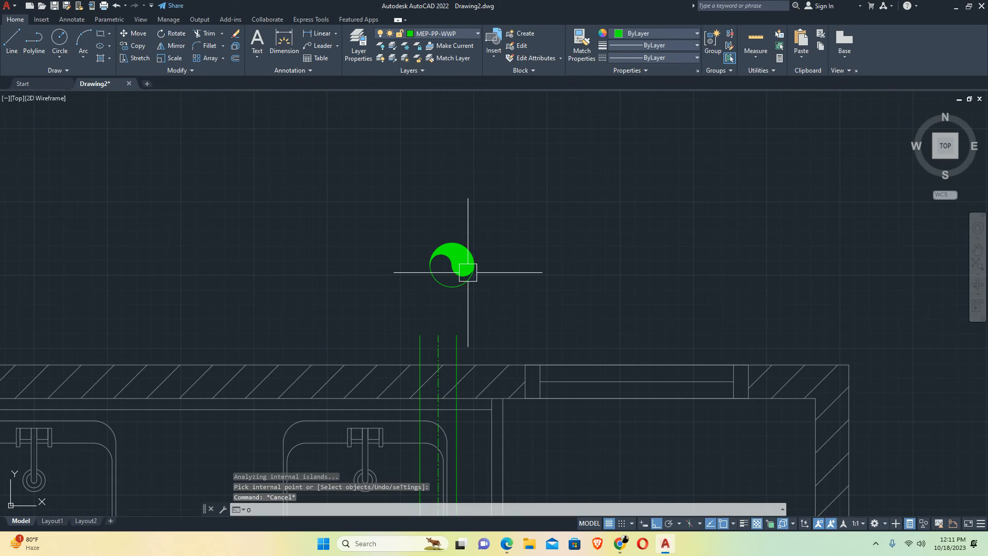
Offset the large circle outward by 5 mm
key("Return")
type("5")
key("Return")
scroll(452, 281, "up", 4)
left_click(430, 290)
left_click(362, 303)
key("Escape")
scroll(379, 284, "down", 2)
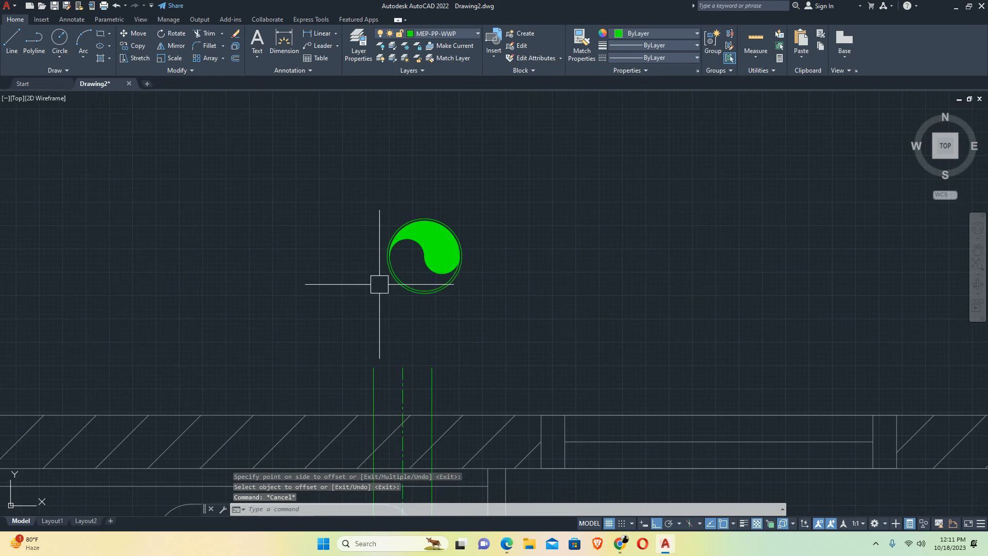
Move the whole riser symbol by its center onto the upper end of the vertical pipe's centerline
middle_click_drag(379, 284, 371, 262)
type("m")
key("Return")
left_click(367, 125)
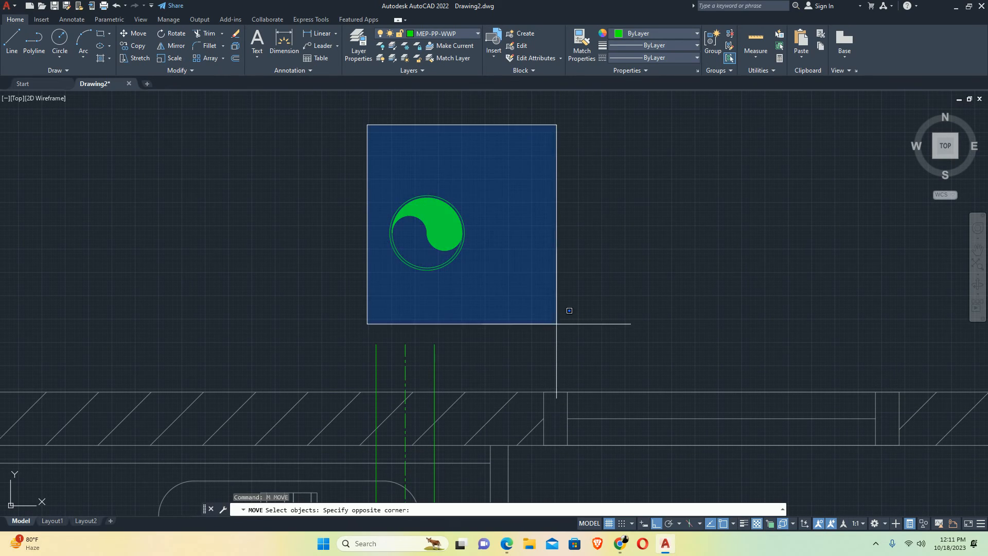
left_click(571, 312)
key("Return")
left_click(427, 233)
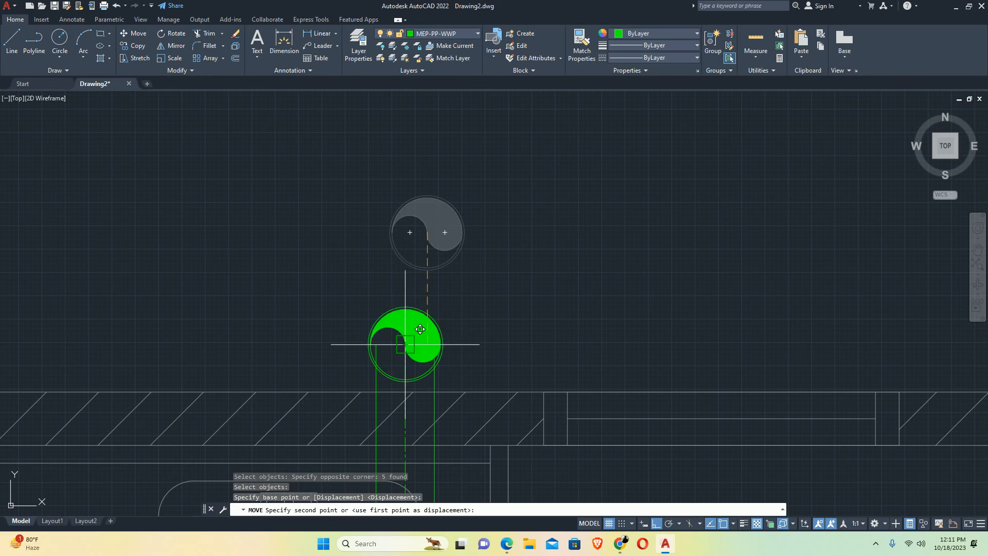
left_click(405, 344)
Stretch the pipe's upper end together with the riser symbol vertically farther away from the wall
middle_click_drag(405, 344, 461, 218)
scroll(466, 270, "up", 4)
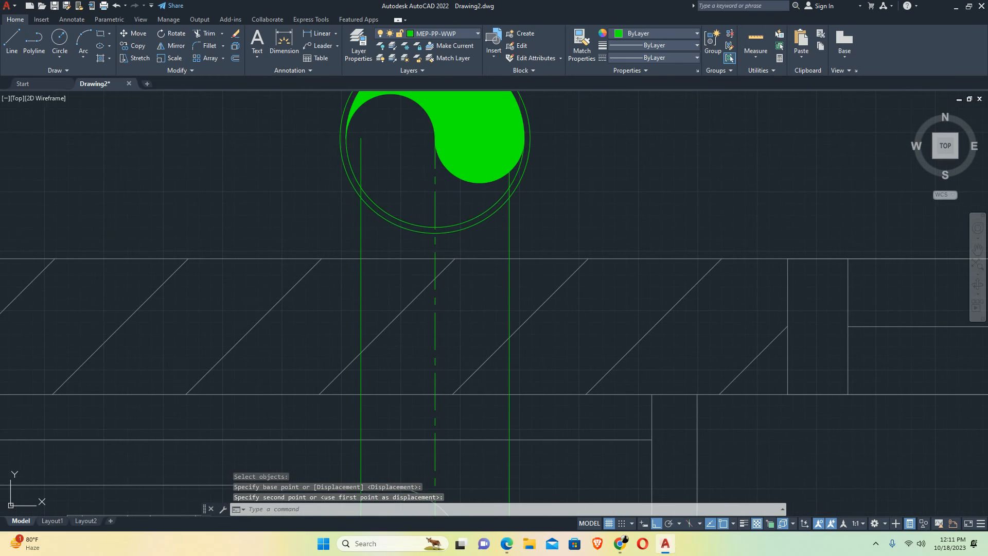
middle_click_drag(470, 267, 523, 335)
type("s")
key("Return")
left_click(594, 307)
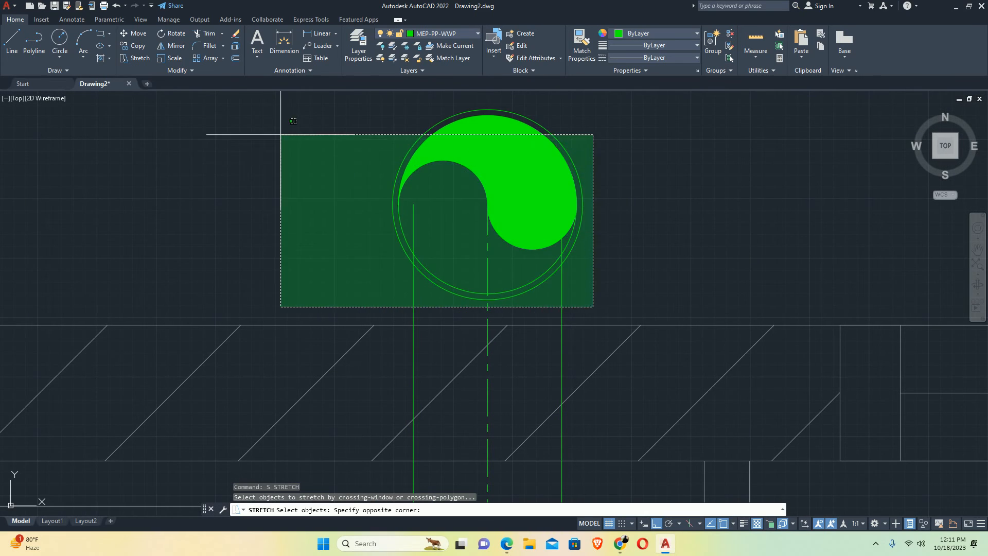
middle_click_drag(288, 123, 344, 207)
scroll(350, 210, "down", 6)
left_click(325, 168)
key("Return")
left_click(317, 176)
middle_click_drag(311, 126, 309, 205)
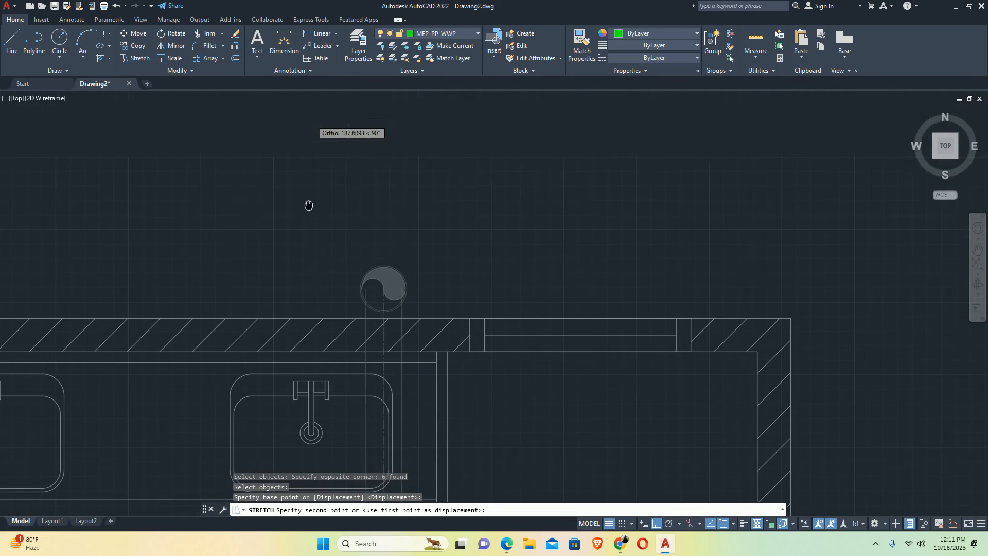
left_click(289, 166)
key("Escape")
key("Escape")
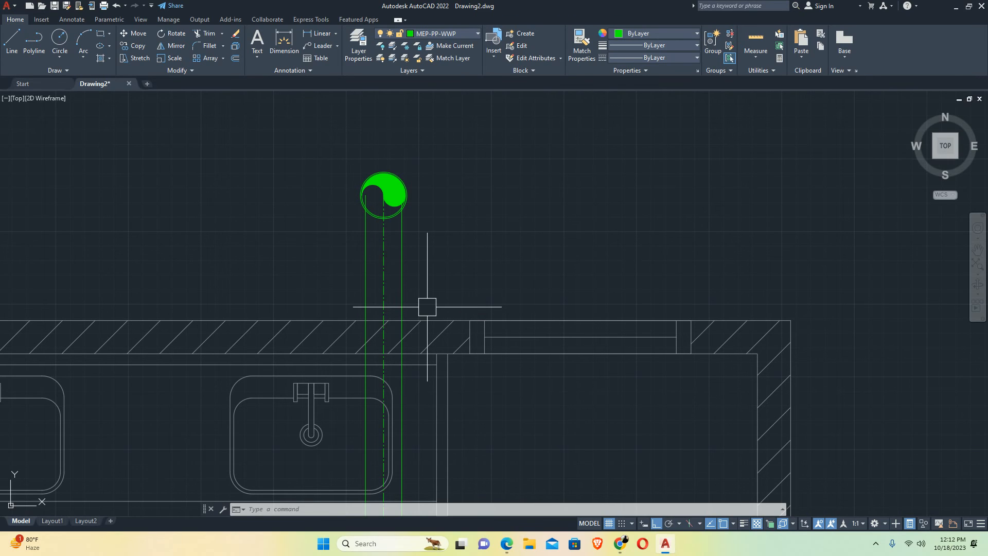
type("l")
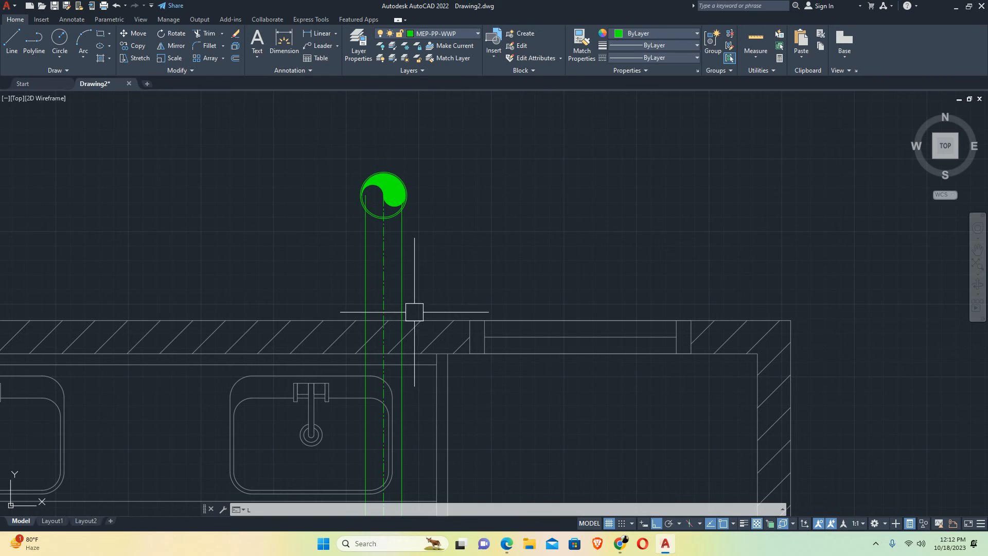
key("Return")
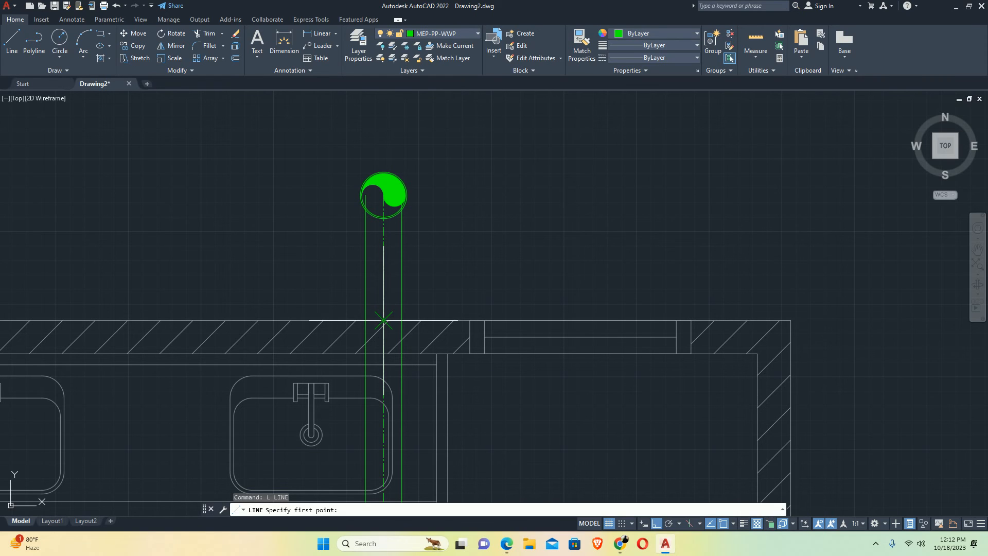
key("Escape")
key("Escape")
type("l")
key("Return")
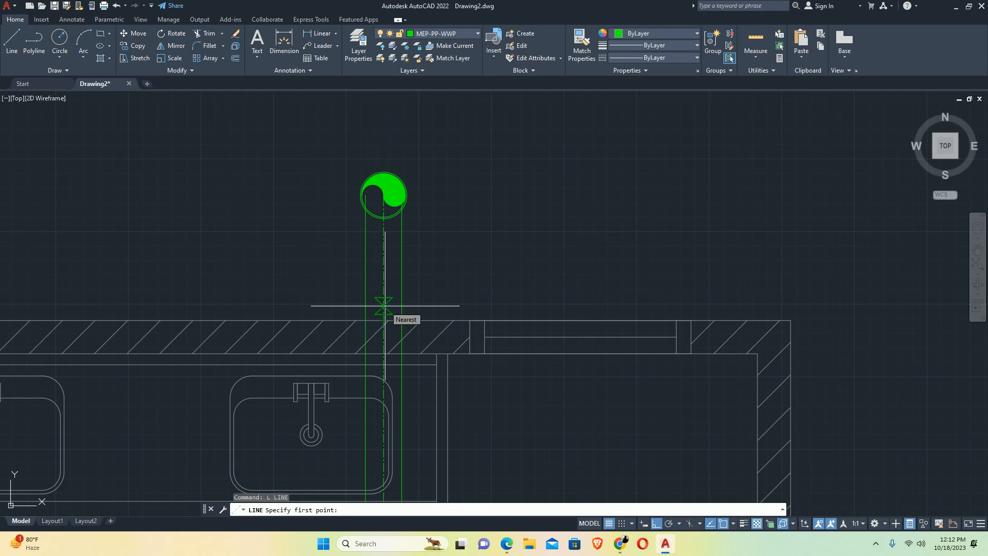
type("50")
key("Return")
key("Escape")
key("Escape")
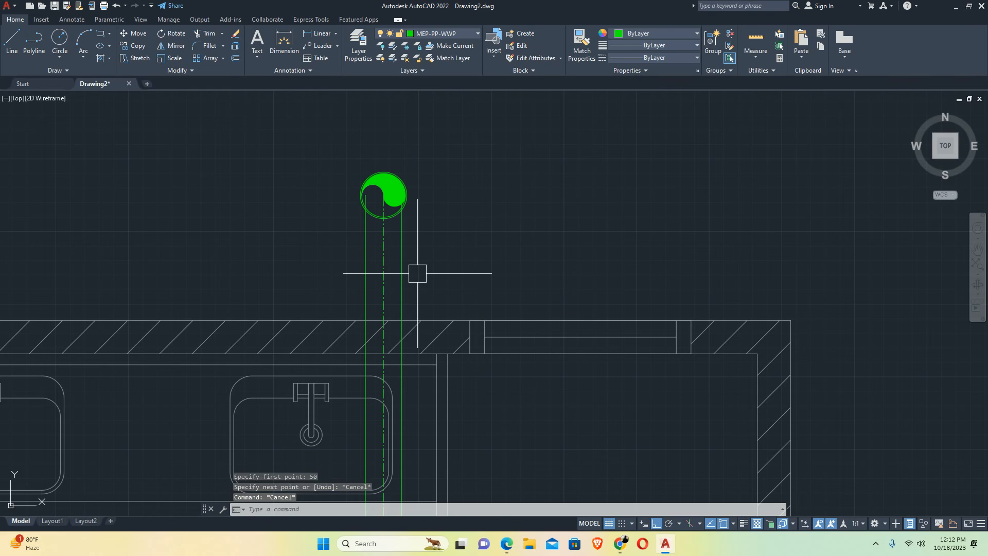
type("l")
key("Return")
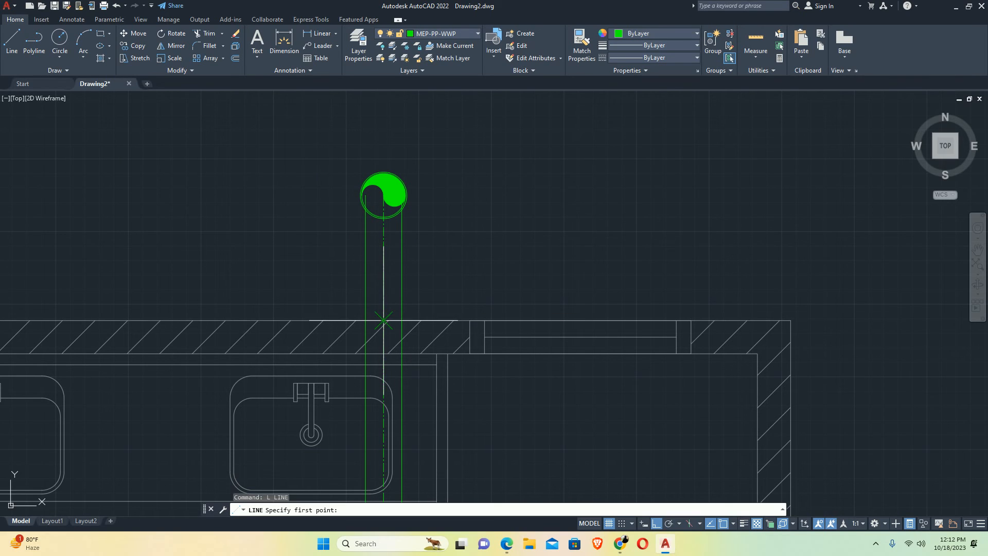
scroll(383, 316, "up", 8)
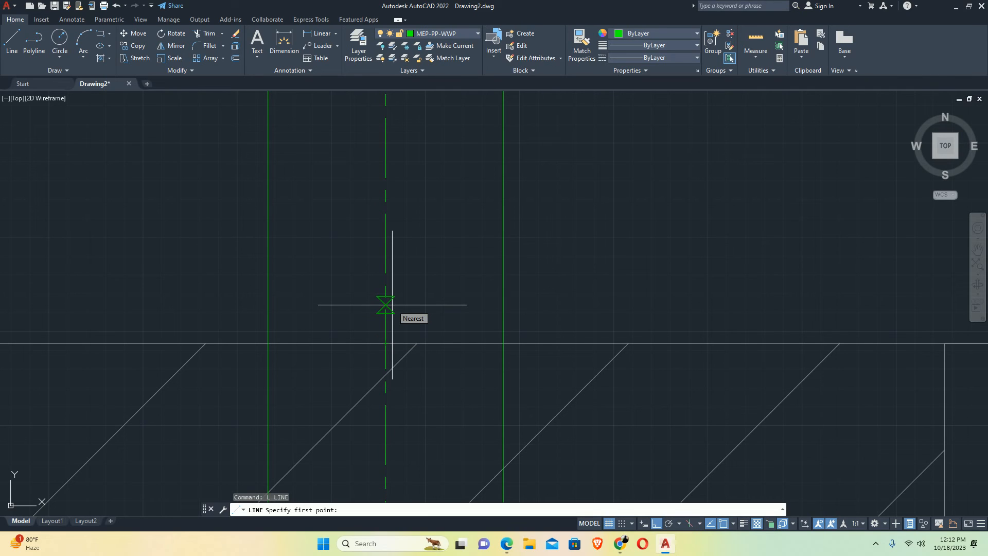
type("50")
key("Return")
key("Escape")
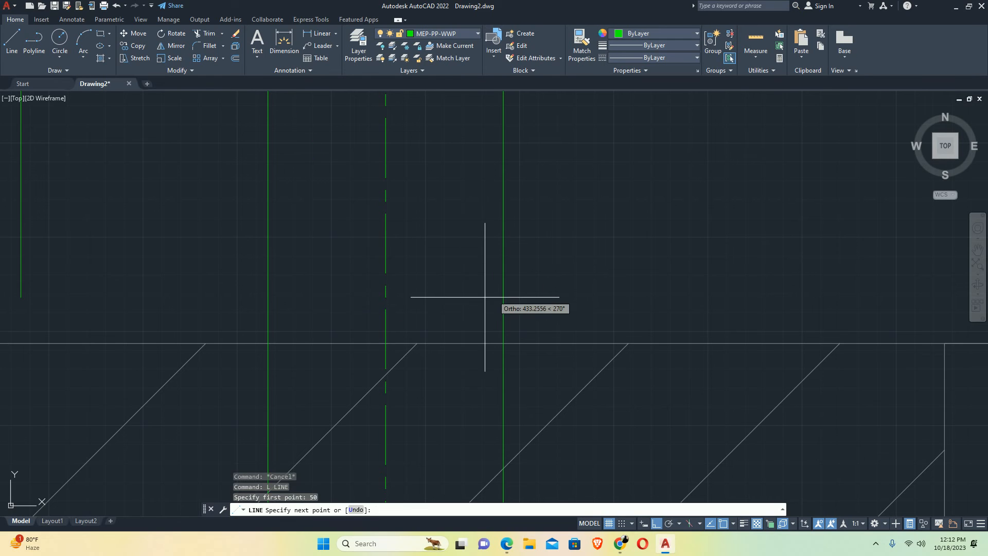
scroll(525, 243, "down", 6)
scroll(527, 226, "up", 3)
scroll(527, 227, "up", 4)
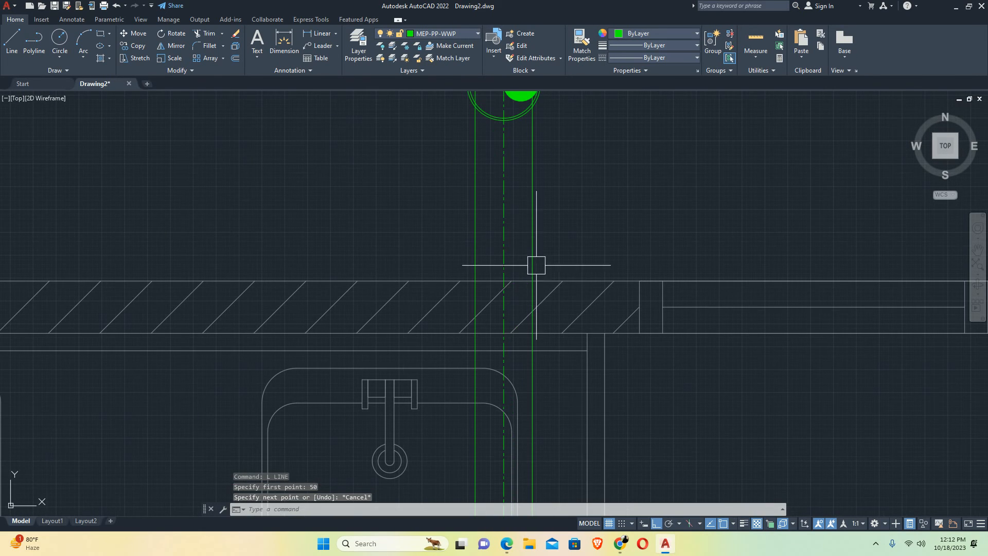
Draw a 150 mm horizontal line along the wall's outer face, starting at the pipe's centerline and running toward the window
type("l")
key("Return")
left_click(504, 281)
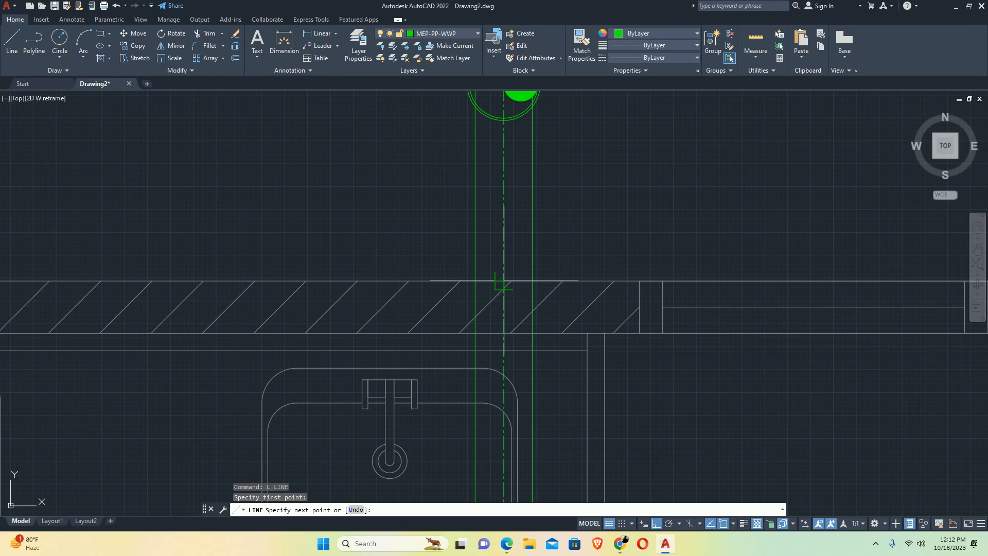
type("150")
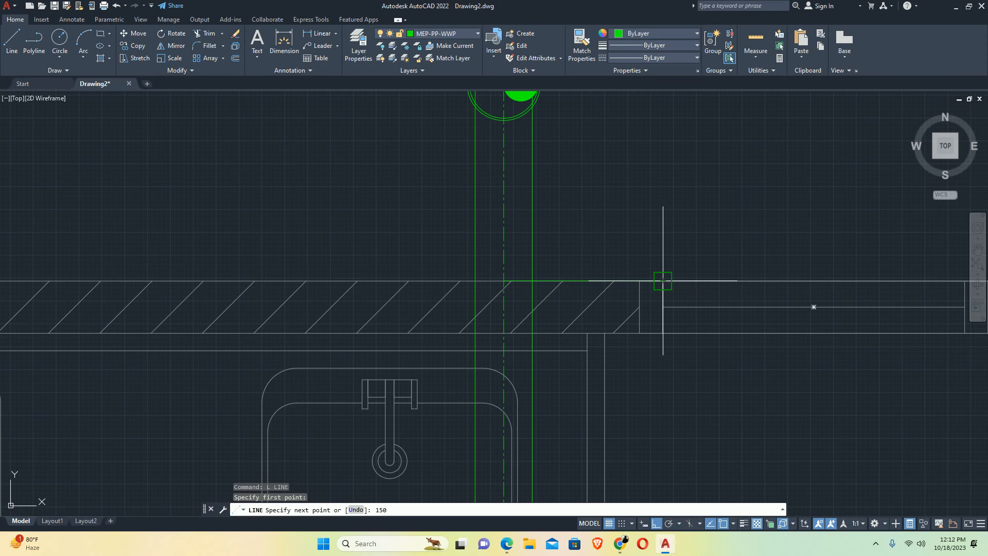
key("Return")
key("Escape")
key("Escape")
Offset the 150 mm line outward from the wall twice in succession, at a distance of 25 mm
type("o")
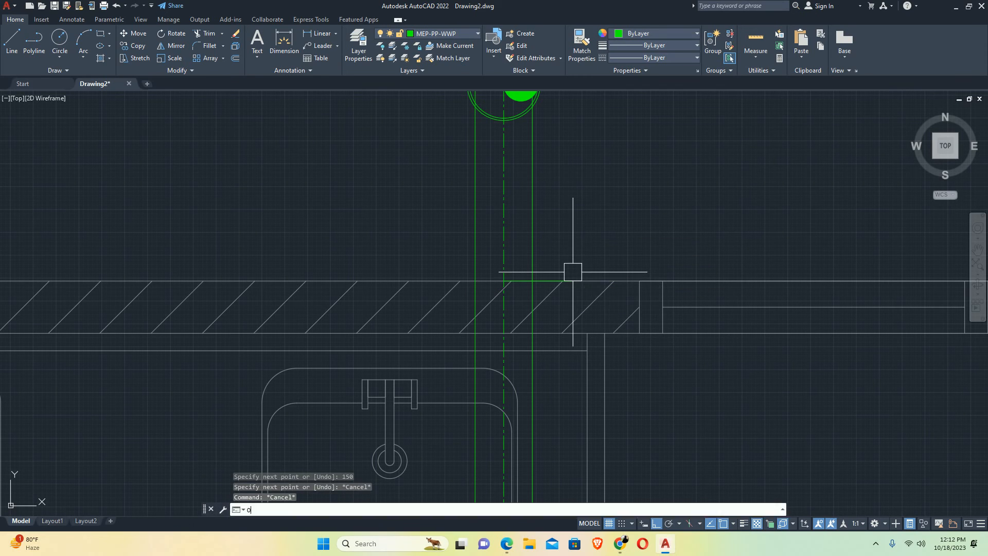
key("Return")
type("25")
key("Return")
left_click(566, 280)
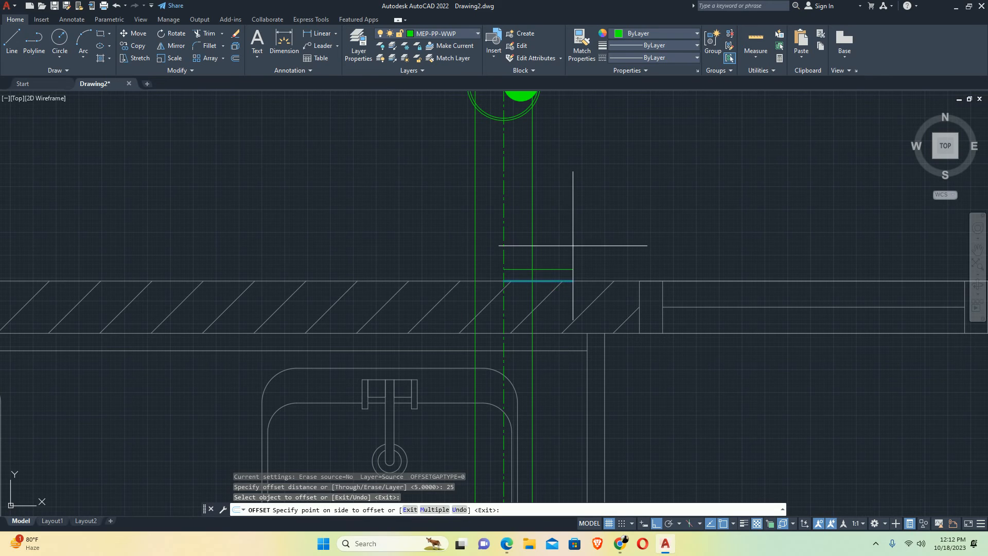
left_click(558, 264)
key("Escape")
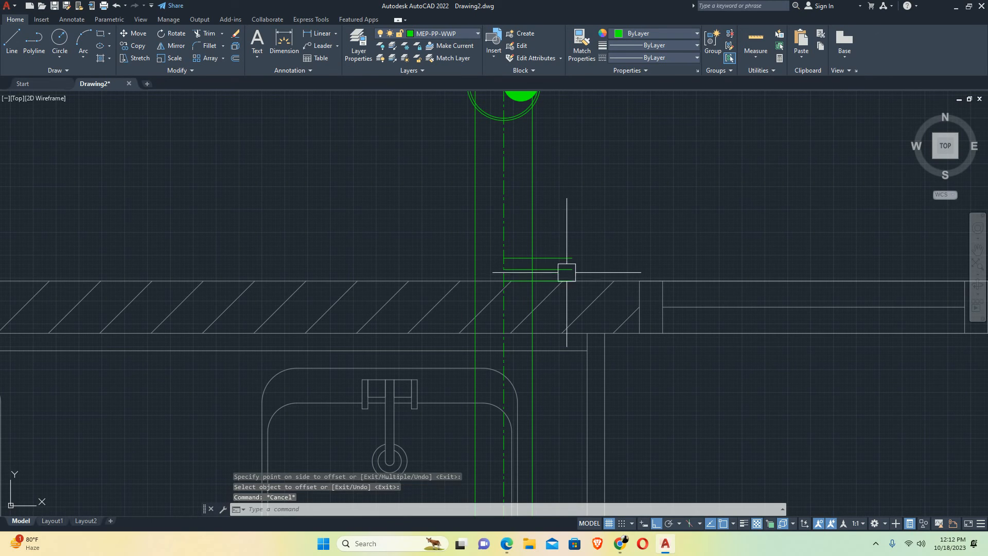
Erase the line on the wall's outer face and its first 25 mm offset, keeping only the outermost line
left_click(567, 269)
left_click(564, 281)
key("Delete")
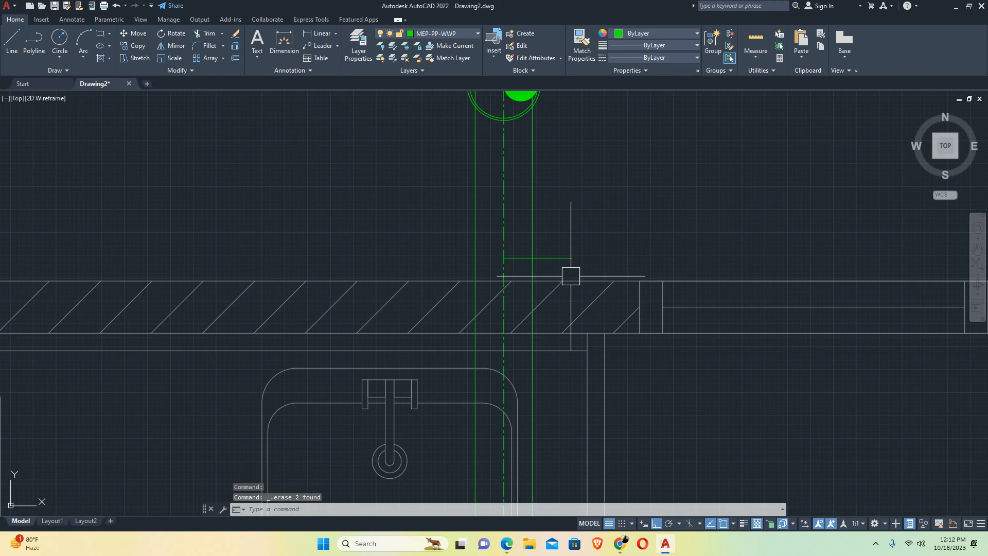
Stretch the free end of the remaining horizontal line 150 mm toward the window
scroll(560, 260, "up", 4)
middle_click_drag(571, 264, 577, 280)
type("s")
key("Return")
left_click(621, 237)
left_click(566, 283)
key("Return")
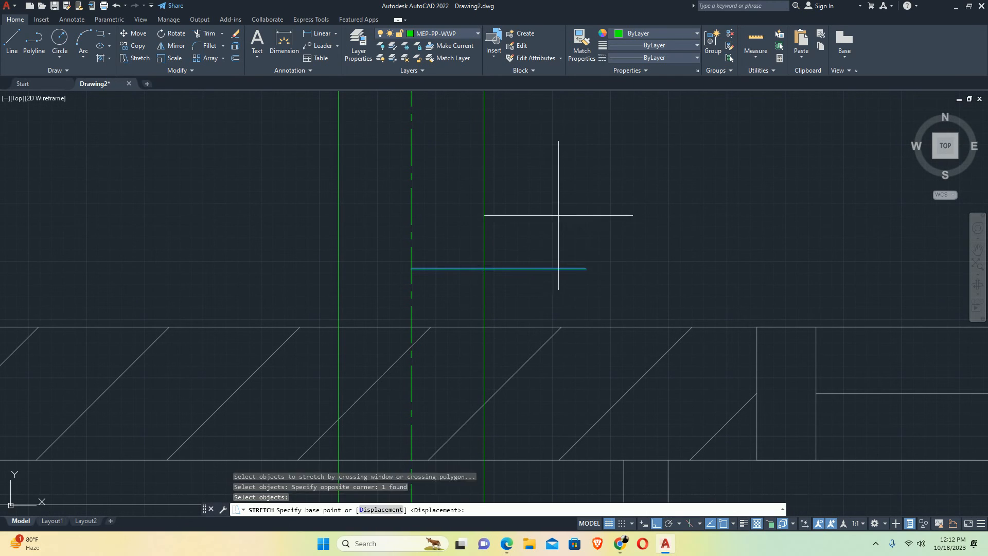
left_click(555, 211)
type("1")
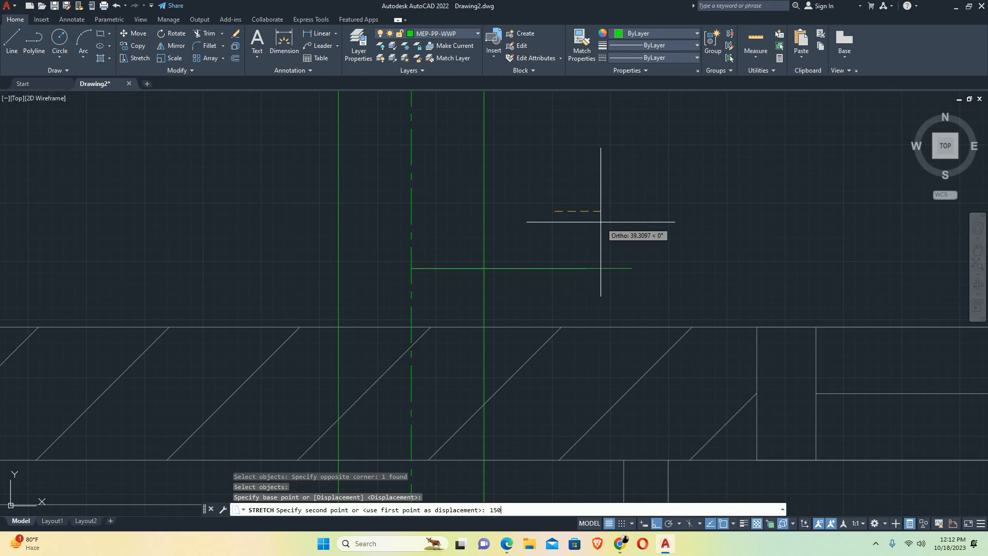
type("50")
key("Return")
Stretch the same line end back toward the pipe by 100 mm
key("Return")
left_click(734, 199)
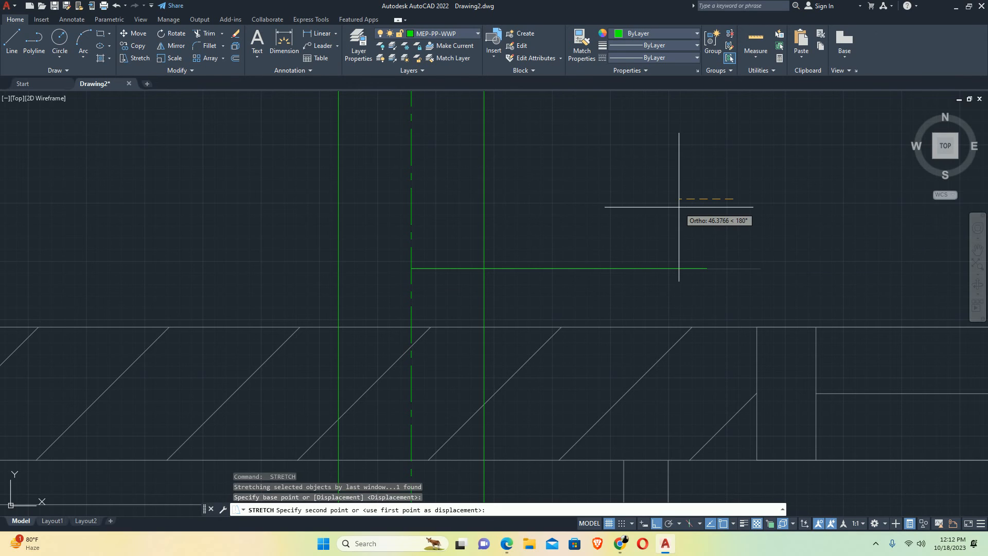
key("Return")
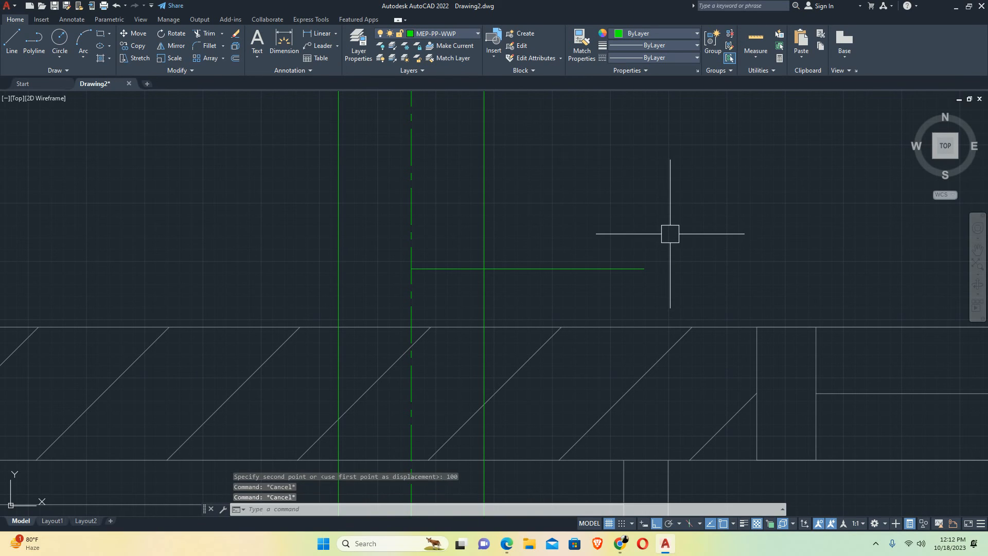
Draw a vertical line from the horizontal line's free end down to the wall's outer face
type("l")
key("Return")
left_click(644, 268)
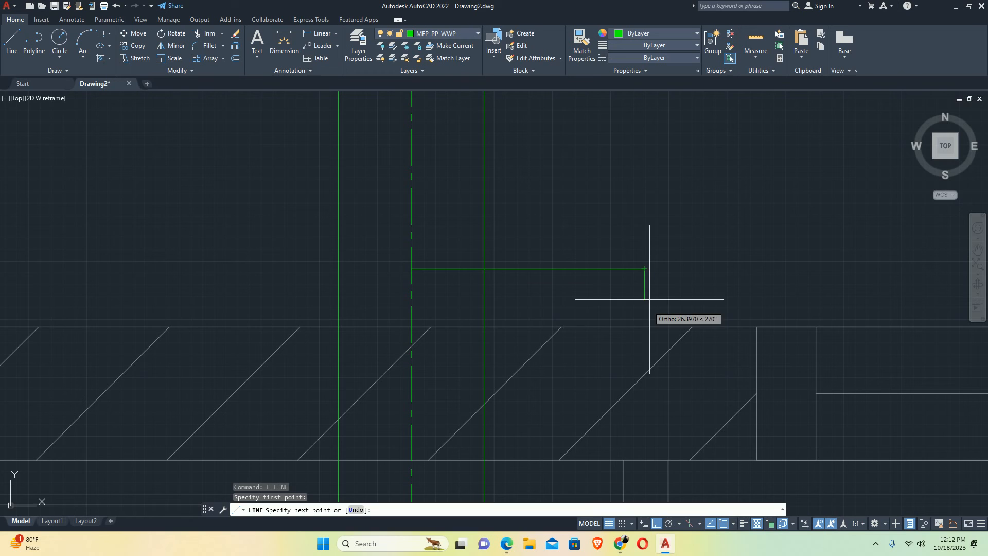
left_click(645, 327)
key("Escape")
Mirror the horizontal and vertical lines about the pipe's centerline, keeping the originals
scroll(653, 293, "down", 4)
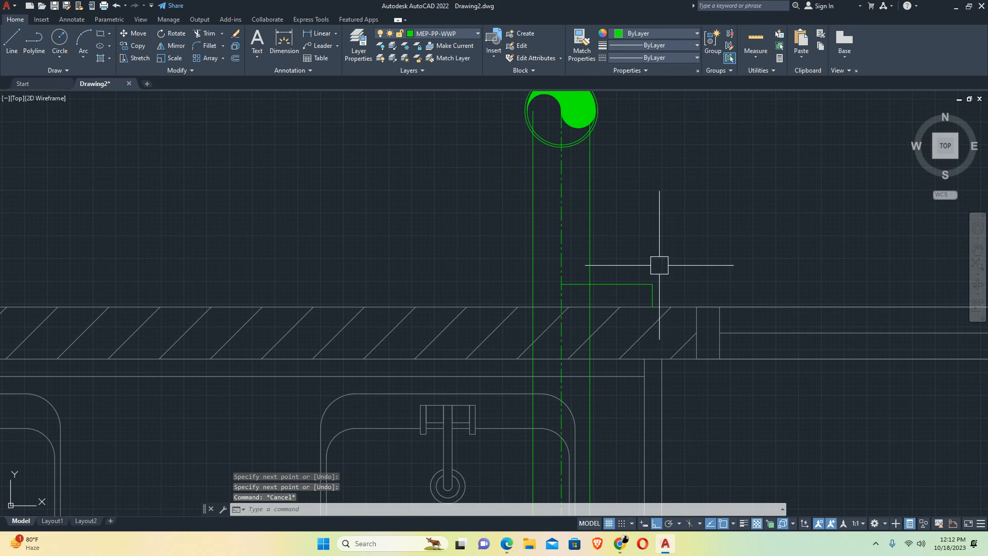
type("mi")
key("Return")
left_click(692, 246)
left_click(633, 288)
key("Return")
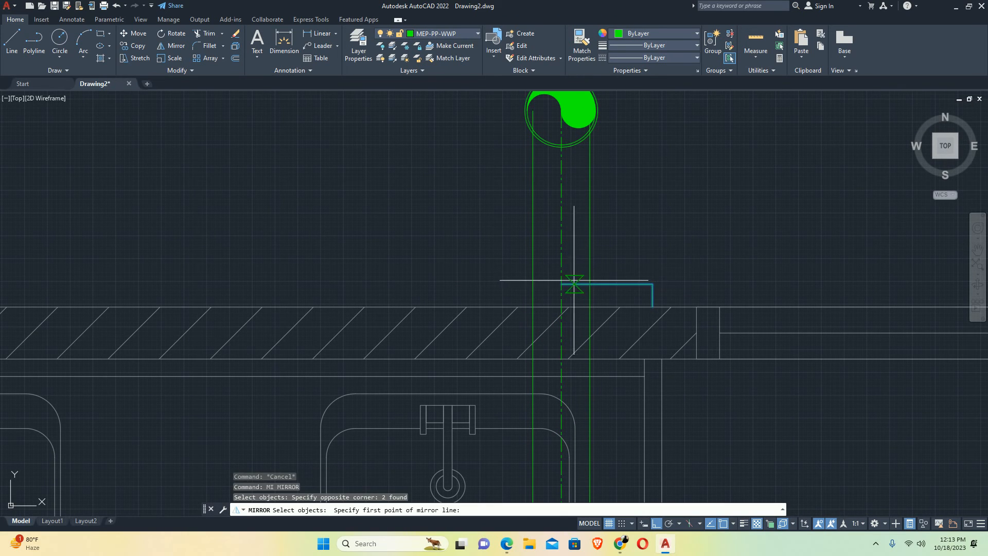
left_click(561, 284)
left_click(560, 245)
key("Return")
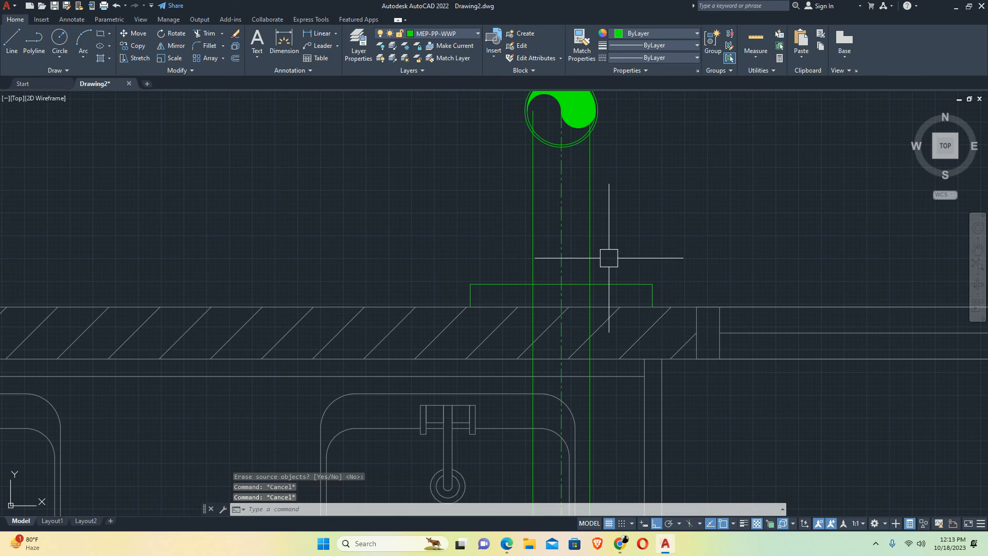
Join the four lines on both sides of the pipe into a single outline polyline
type("j")
key("Return")
left_click(692, 257)
left_click(635, 285)
left_click(472, 269)
left_click(447, 284)
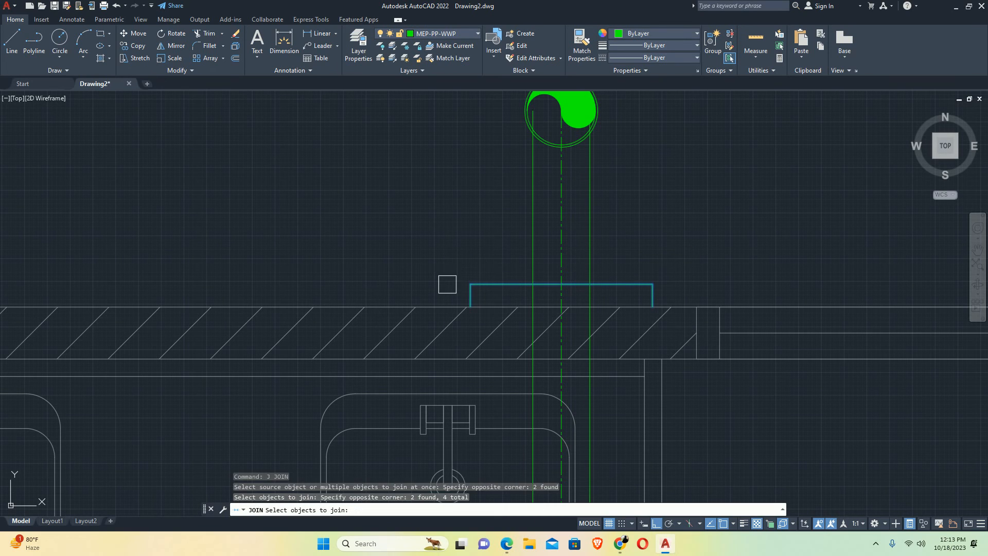
key("Return")
key("Escape")
left_click(641, 282)
key("Escape")
key("Escape")
key("Escape")
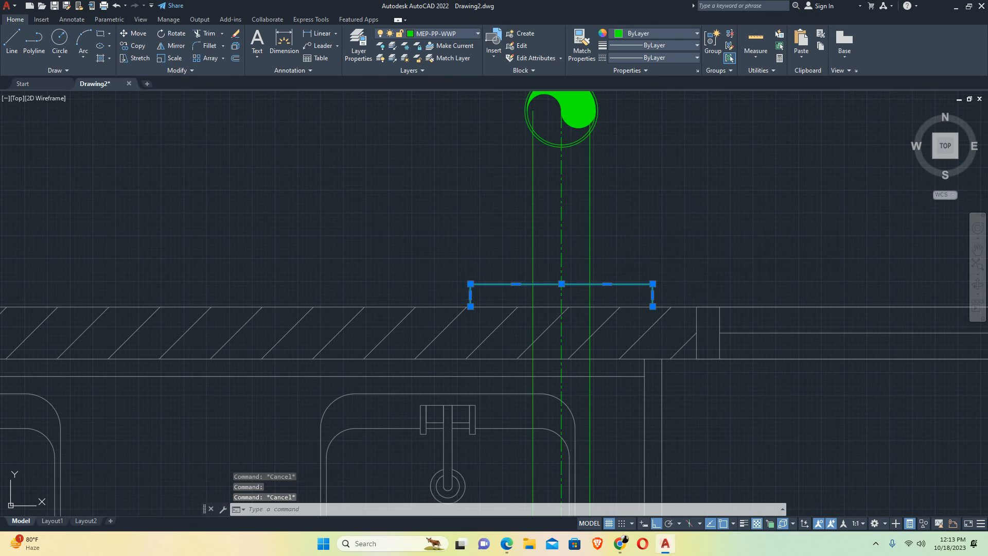
Check the length of the outline's short vertical side next to the window with a linear dimension
scroll(561, 292, "up", 4)
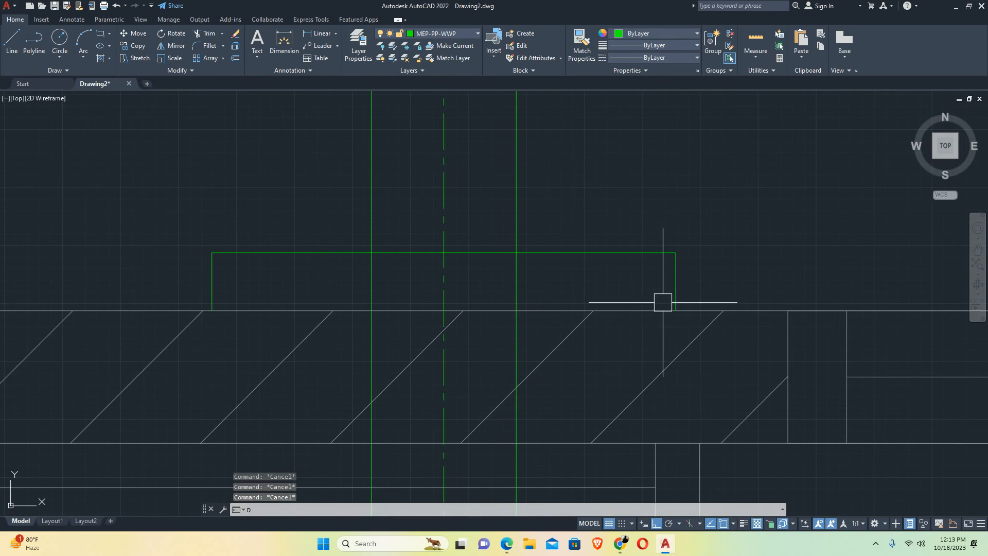
type("dli")
key("Return")
key("Return")
left_click(677, 281)
scroll(733, 275, "down", 2)
scroll(718, 276, "up", 10)
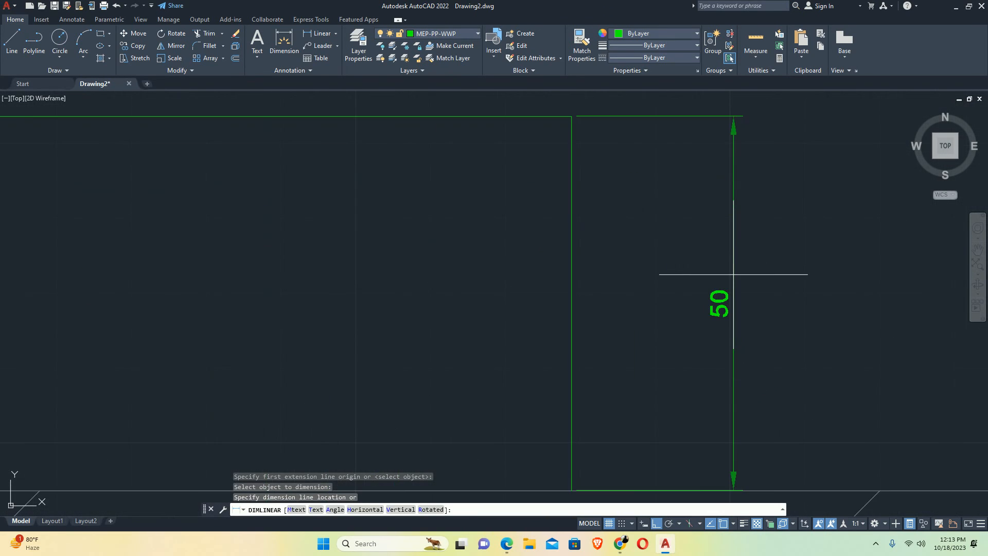
key("Escape")
scroll(732, 276, "down", 8)
Check the length of the outline's horizontal segment on the window side with a linear dimension
key("Return")
key("Return")
left_click(653, 253)
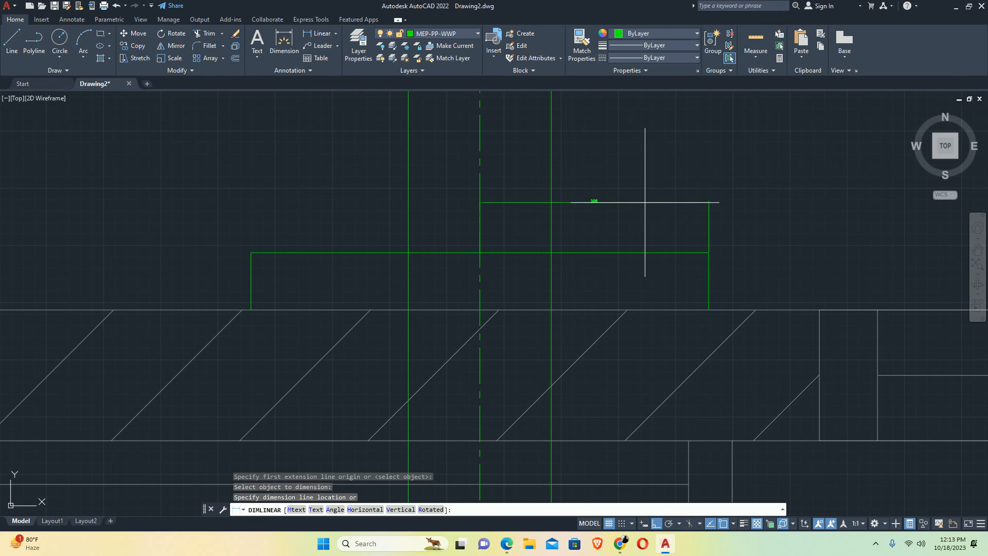
scroll(637, 202, "up", 6)
scroll(637, 202, "down", 6)
key("Escape")
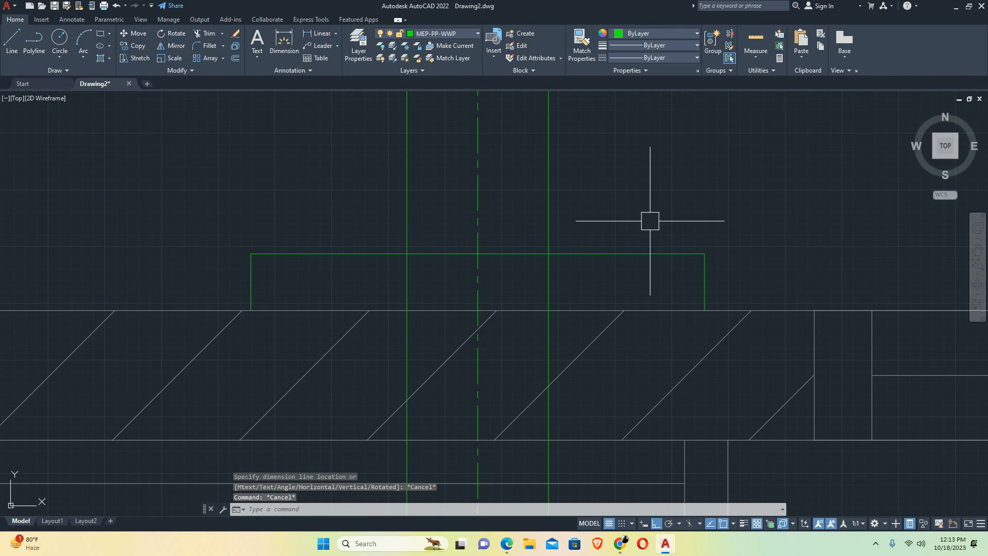
left_click(635, 256)
key("Escape")
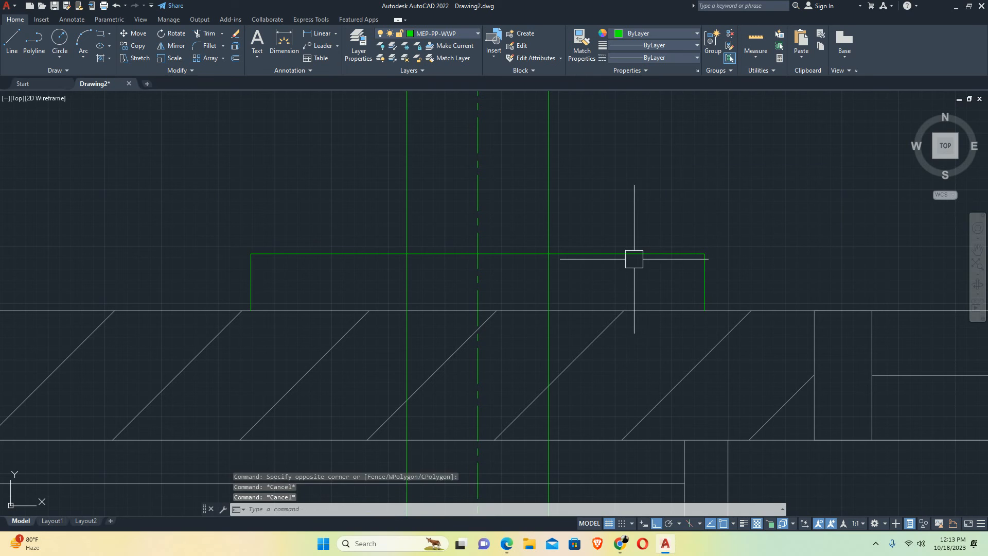
Offset the joined outline 15 mm outward, away from the wall
type("O")
key("Return")
type("1")
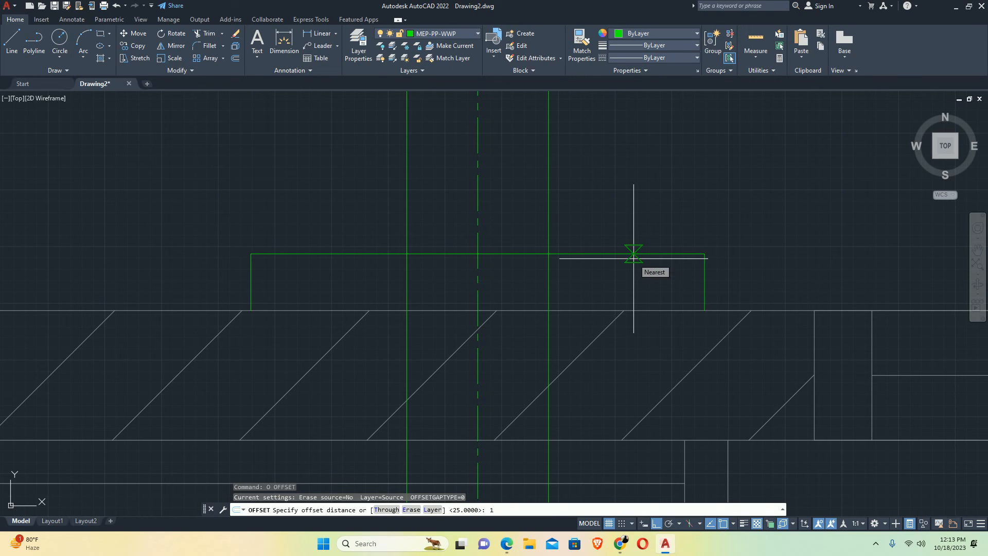
type("5")
key("Return")
left_click(640, 254)
left_click(648, 214)
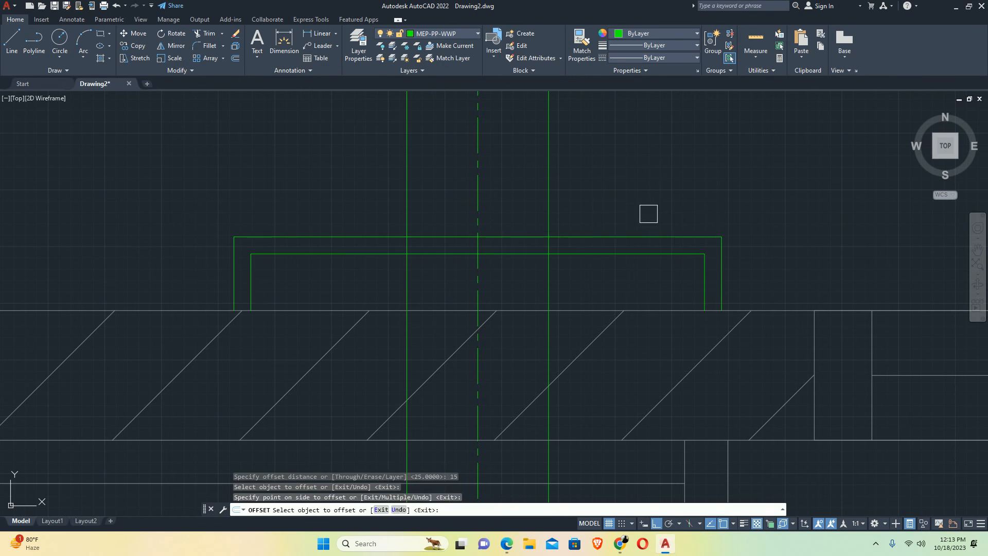
key("Escape")
Stretch the riser symbol and the pipe's upper end toward the wall until the outer circle touches the outer outline
scroll(605, 303, "down", 6)
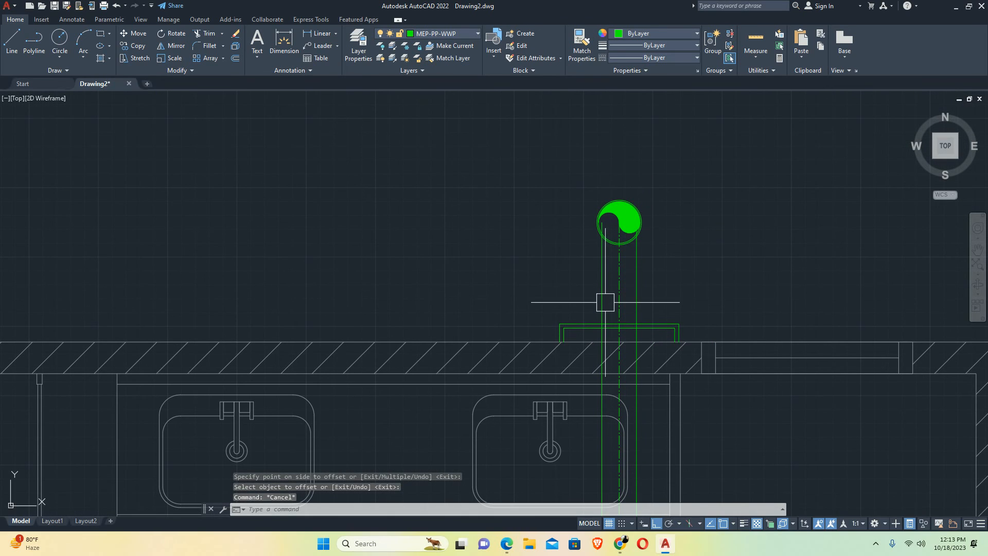
middle_click_drag(629, 247, 635, 286)
type("s")
key("Return")
left_click(705, 196)
left_click(542, 299)
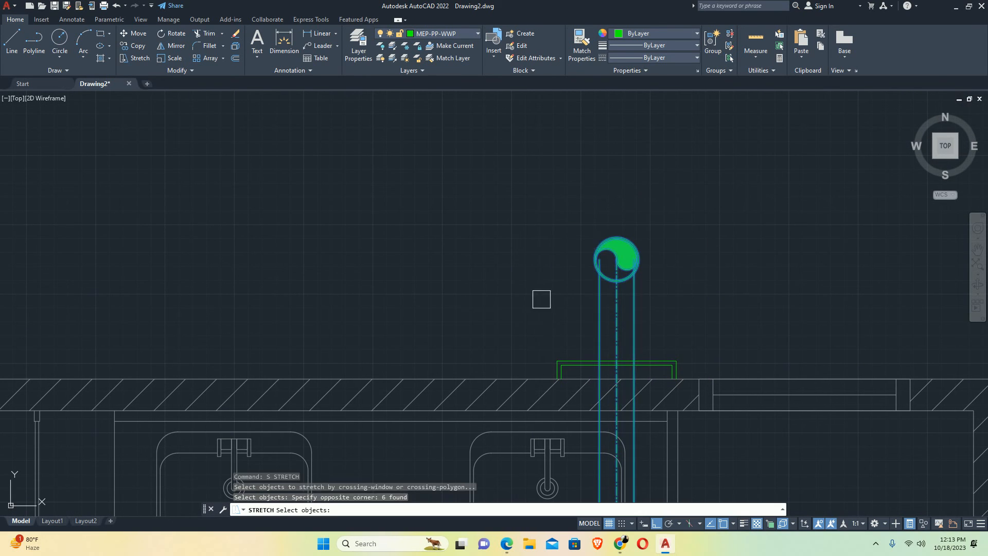
key("Return")
scroll(599, 288, "up", 4)
left_click(650, 274)
middle_click_drag(643, 382, 645, 234)
key("Escape")
key("Escape")
Trim the vertical pipe's side lines and centerline inside the riser symbol's inner circle
middle_click_drag(650, 311, 592, 296)
scroll(606, 288, "up", 8)
type("tr")
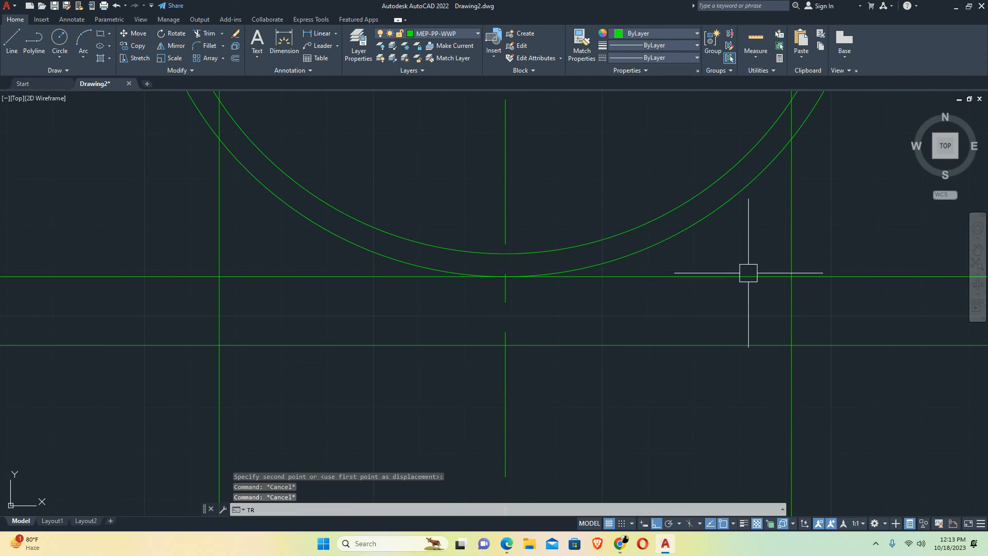
key("Return")
middle_click_drag(728, 201, 712, 349)
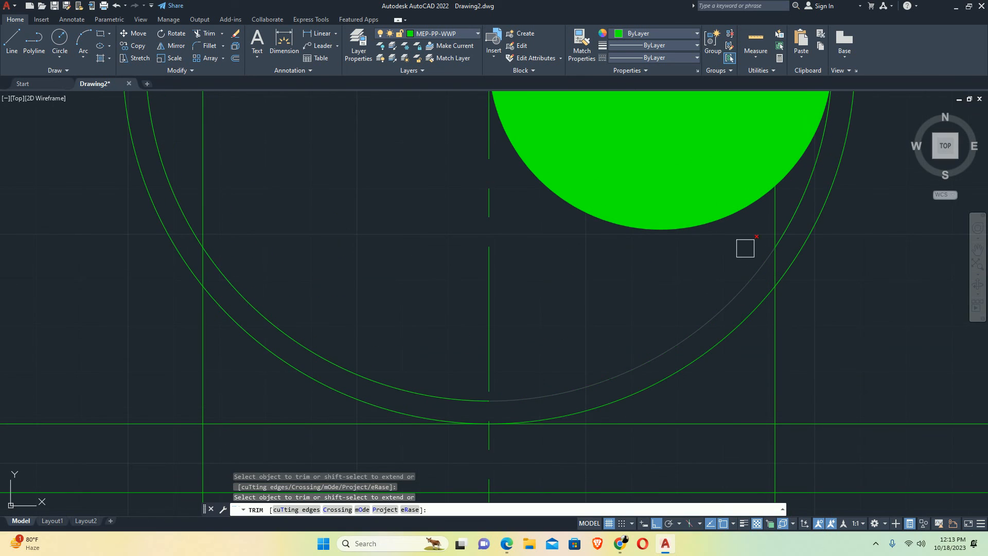
left_click(768, 212)
scroll(770, 212, "up", 6)
left_click(804, 163)
scroll(793, 166, "down", 12)
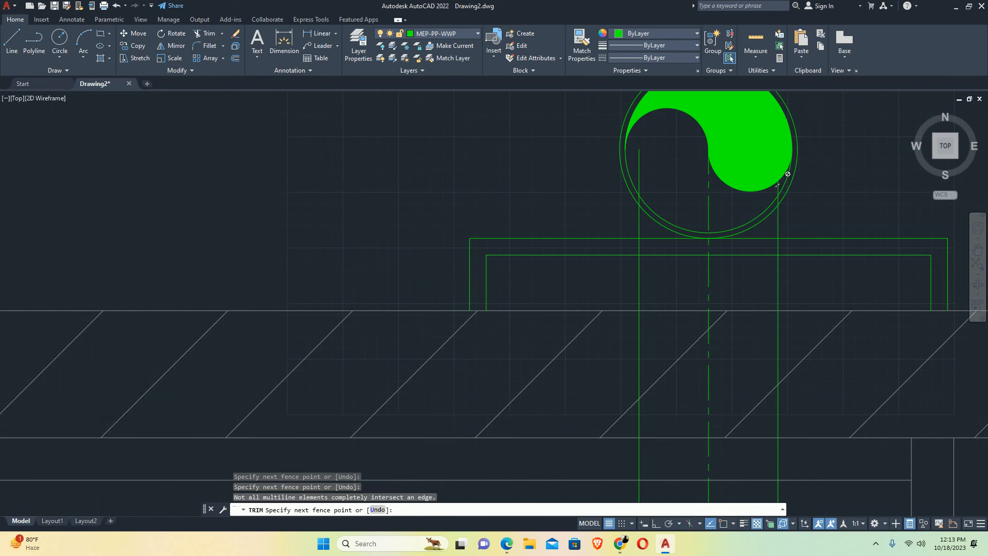
key("Return")
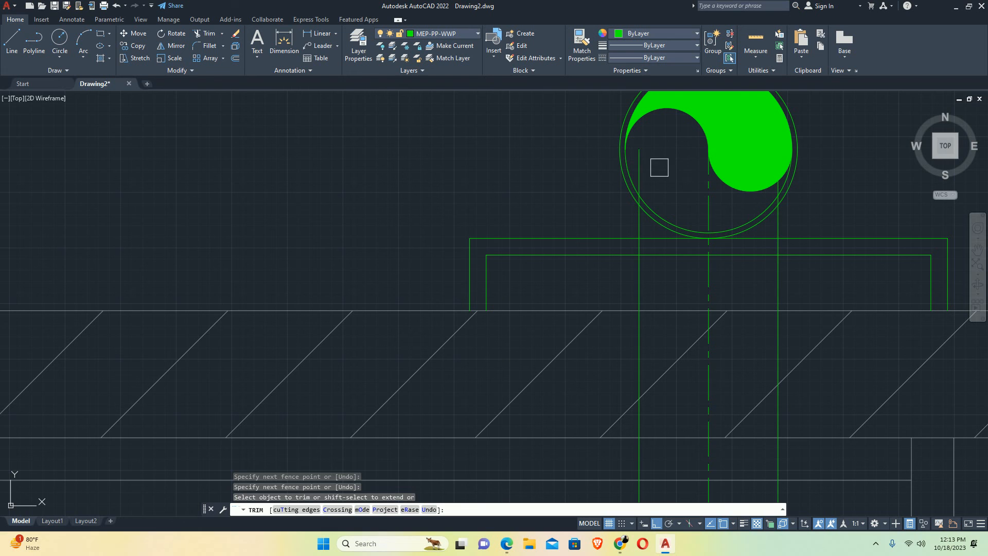
left_click(642, 160)
key("Escape")
scroll(702, 199, "down", 4)
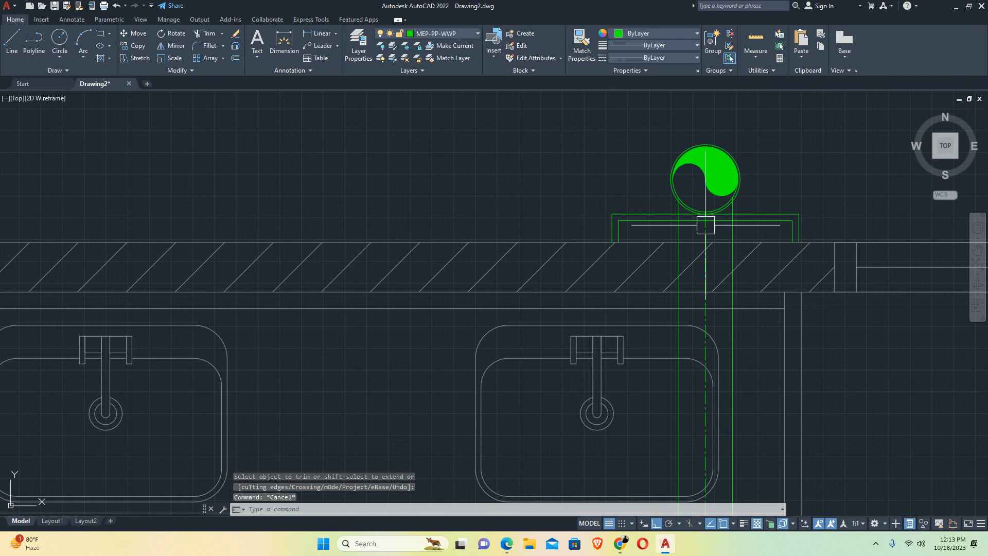
Draw a vertical line from the outer riser circle's quadrant opposite the window down to the outer outline
scroll(703, 238, "up", 4)
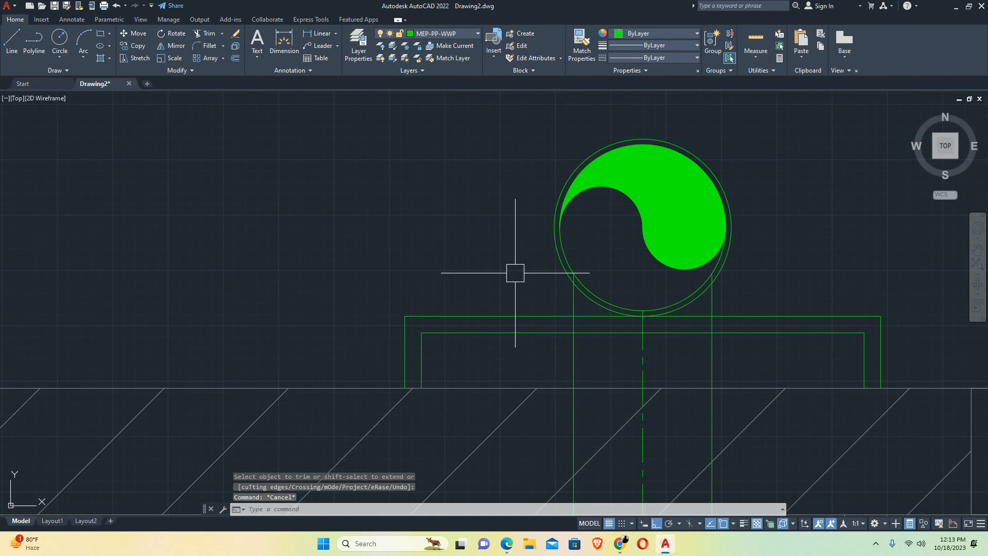
type("l")
key("Return")
left_click(554, 226)
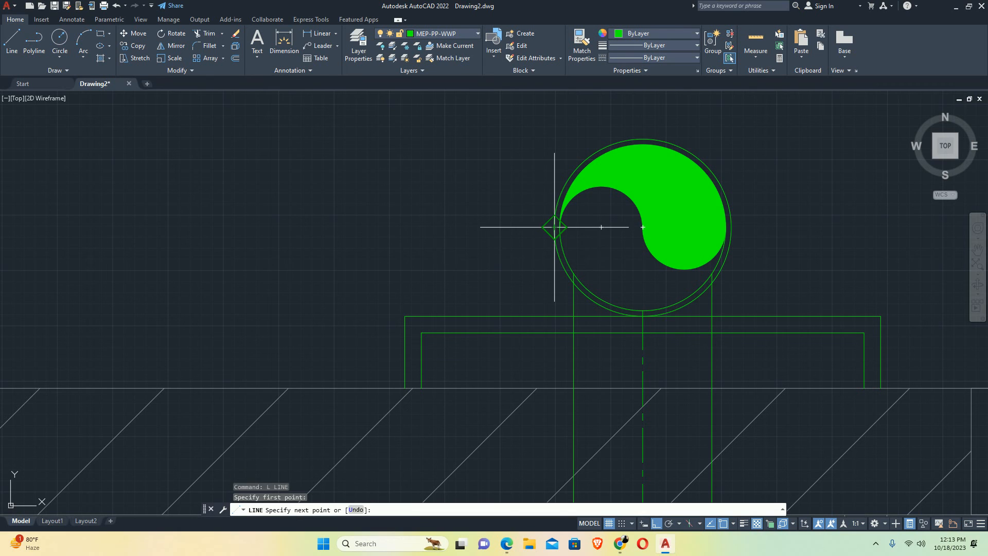
key("Escape")
key("Escape")
key("Escape")
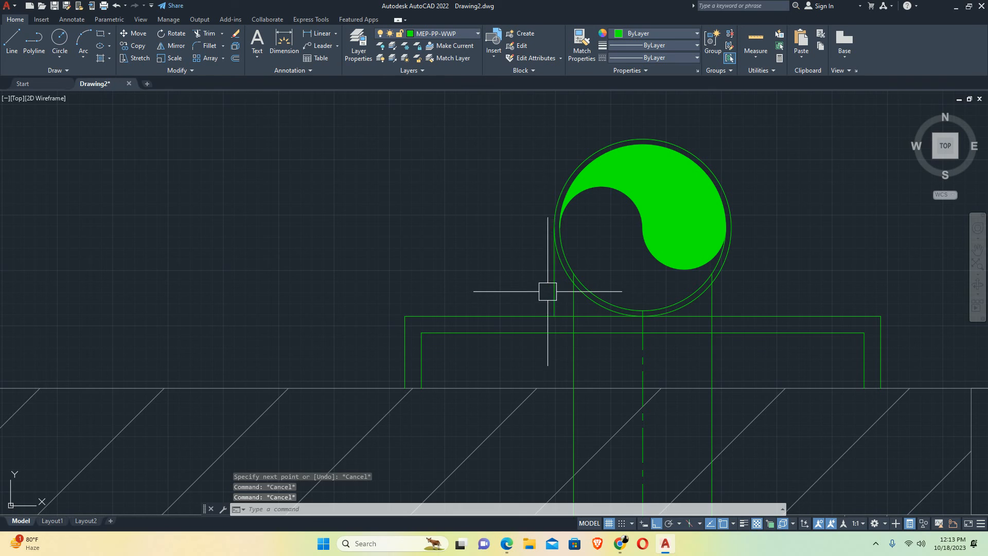
Offset the new vertical line 5 mm away from the riser and the outer outline 5 mm outward
type("o")
key("Return")
type("5")
key("Return")
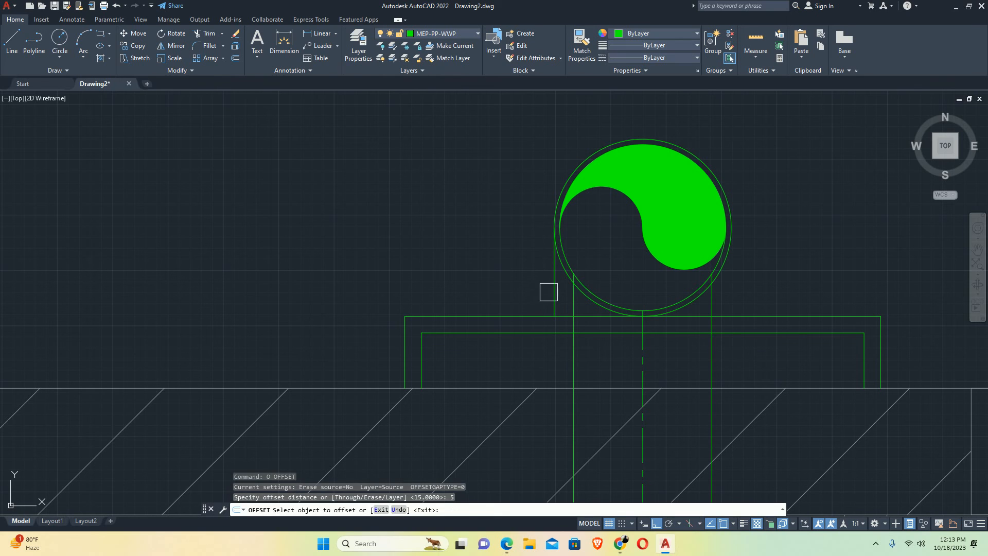
left_click(548, 291)
left_click(507, 286)
key("Return")
key("Escape")
key("Escape")
key("Escape")
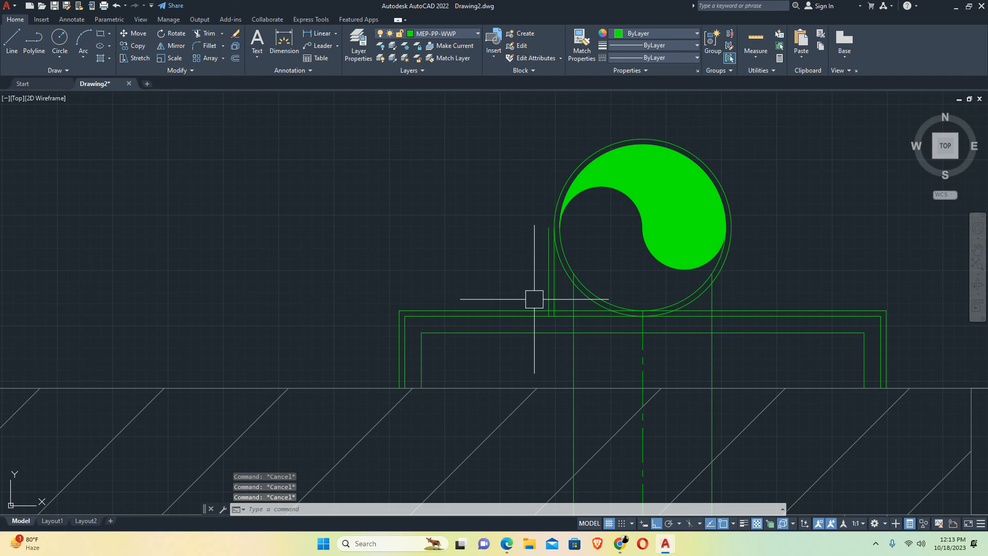
type("o")
key("Return")
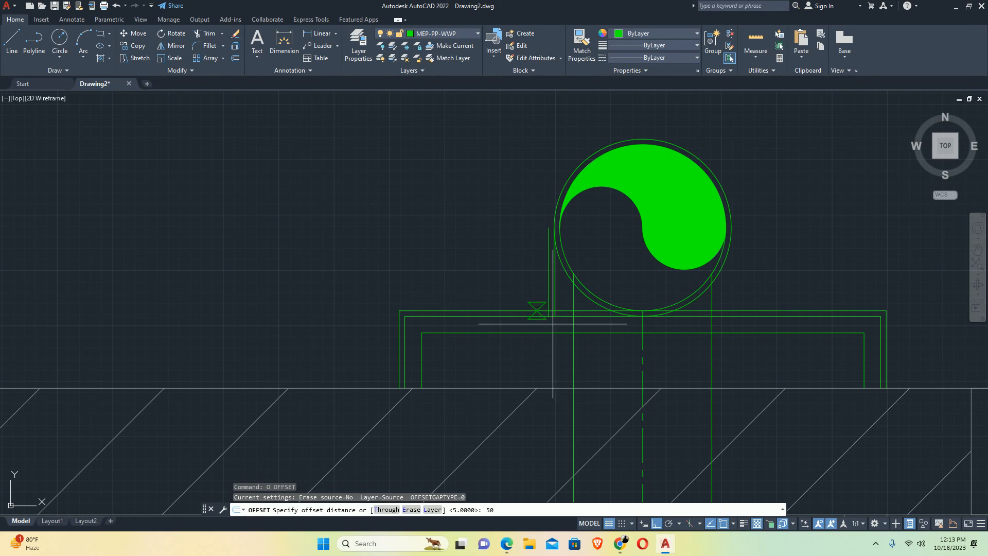
key("Return")
left_click(549, 272)
key("Escape")
key("Escape")
Offset the outermost vertical line beside the riser 75 mm farther away from it
key("Return")
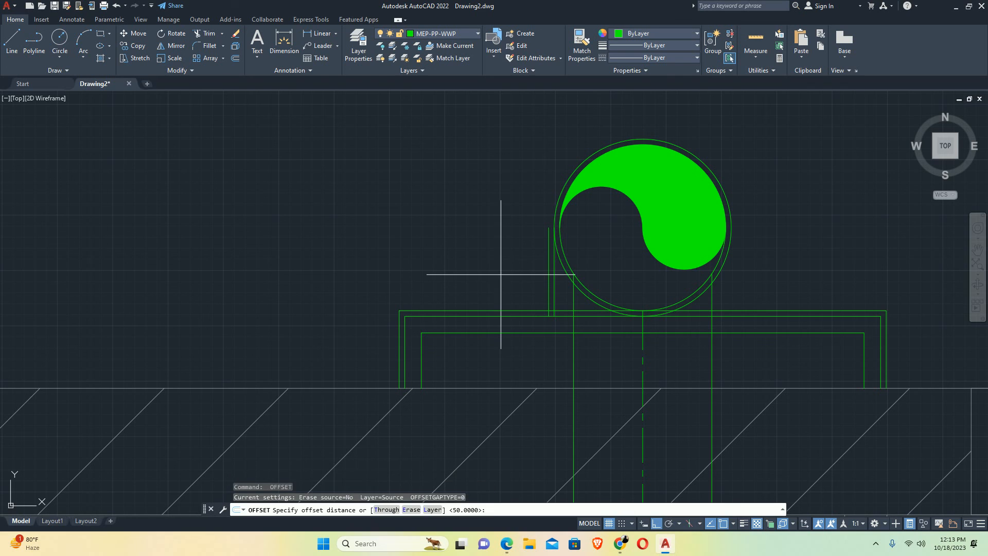
type("75")
key("Return")
left_click(542, 264)
left_click(459, 265)
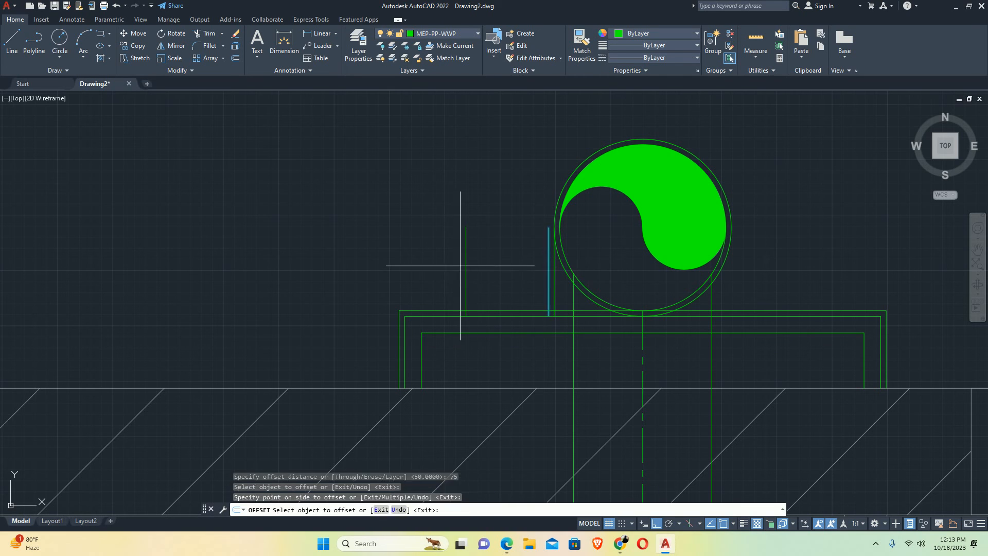
key("Escape")
key("Escape")
Trim the offset lines beside the riser into an L-shaped bracket outline standing on the wall fitting's outer outline
scroll(468, 282, "up", 2)
type("tr")
key("Return")
key("Return")
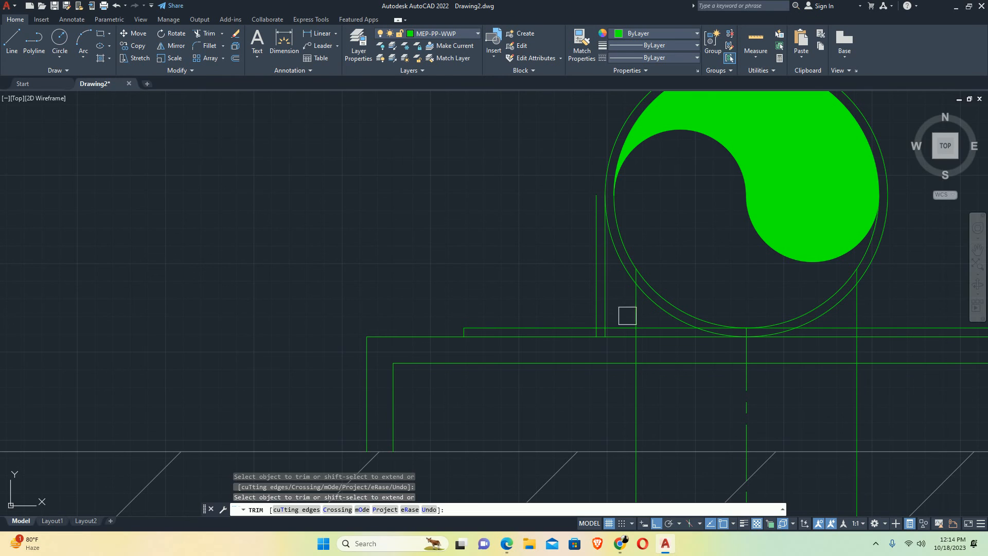
scroll(627, 316, "up", 4)
scroll(573, 340, "up", 4)
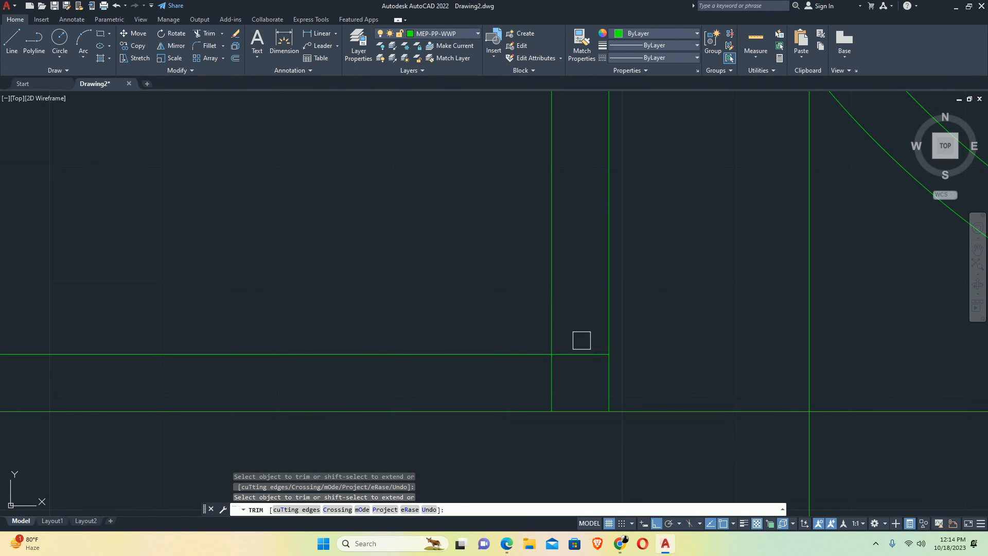
left_click(577, 351)
left_click_drag(566, 367, 531, 377)
scroll(524, 378, "down", 2)
scroll(524, 378, "down", 8)
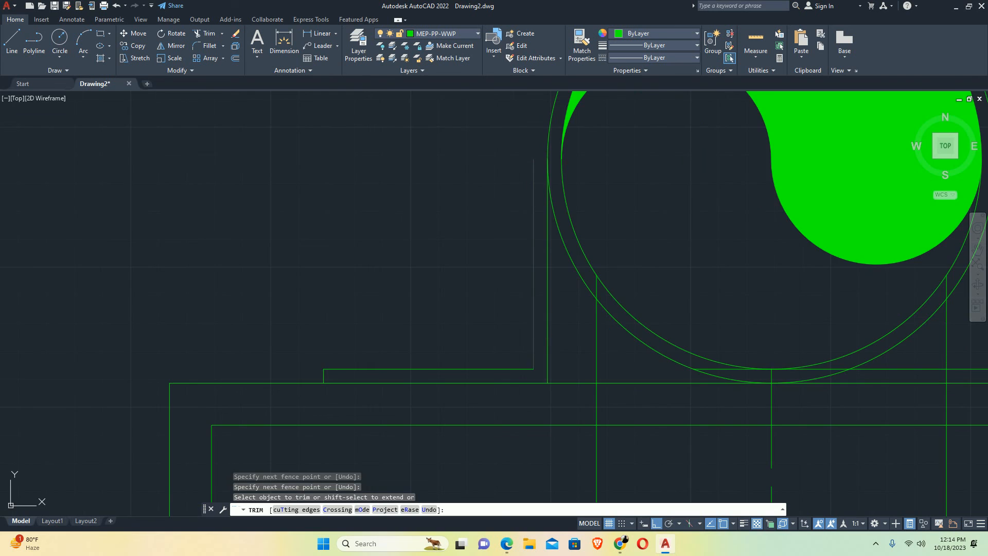
Trim the outermost horizontal offset line where it crosses the riser and erase its remaining part on the window side
scroll(619, 359, "up", 6)
left_click(619, 360)
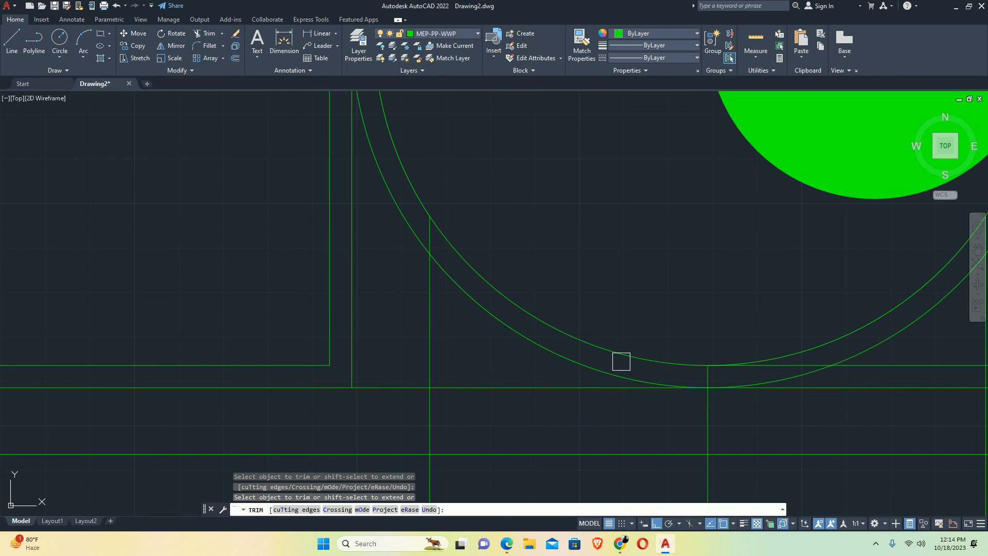
left_click(780, 369)
scroll(726, 363, "down", 2)
middle_click_drag(643, 343, 137, 273)
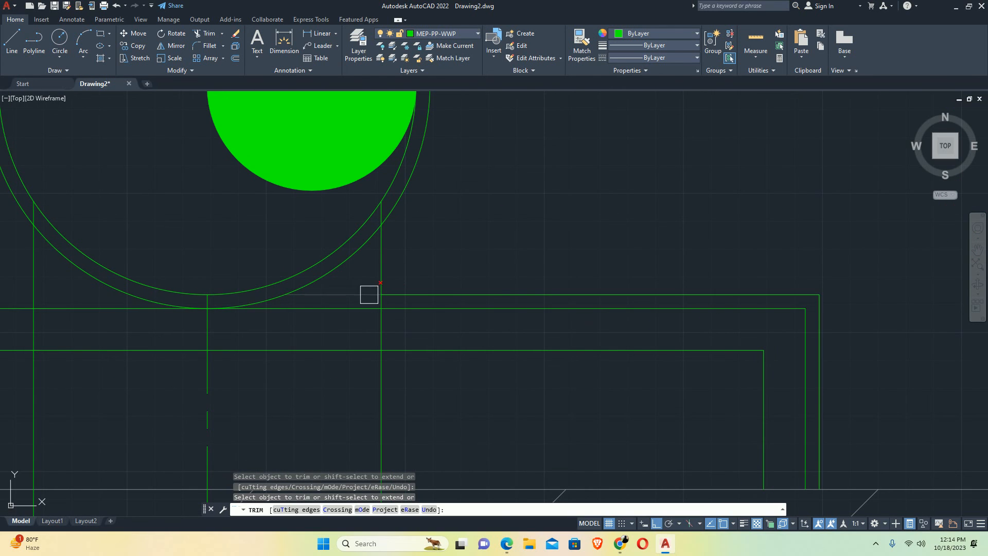
key("Escape")
scroll(640, 361, "down", 4)
left_click(620, 334)
key("Delete")
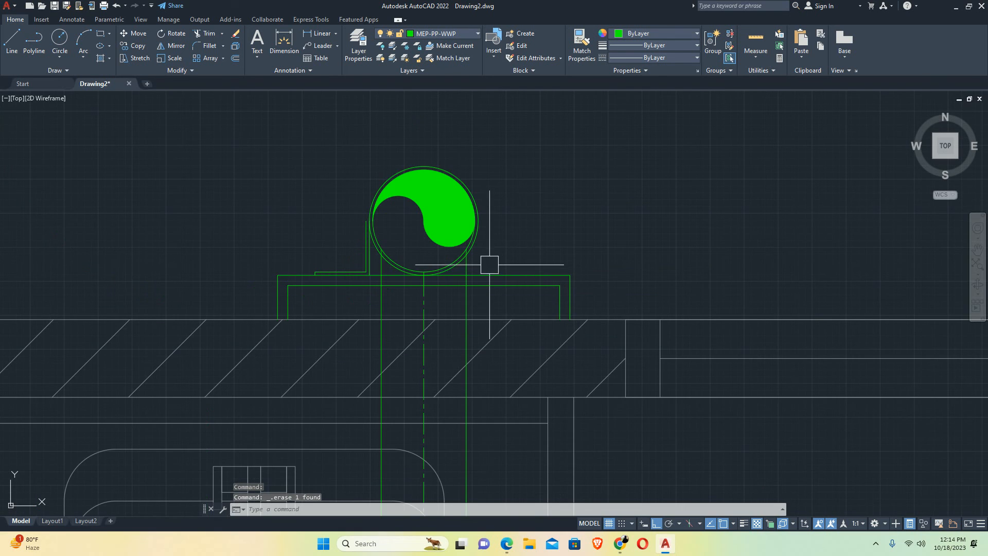
scroll(391, 242, "up", 2)
middle_click_drag(329, 267, 444, 263)
scroll(469, 276, "up", 3)
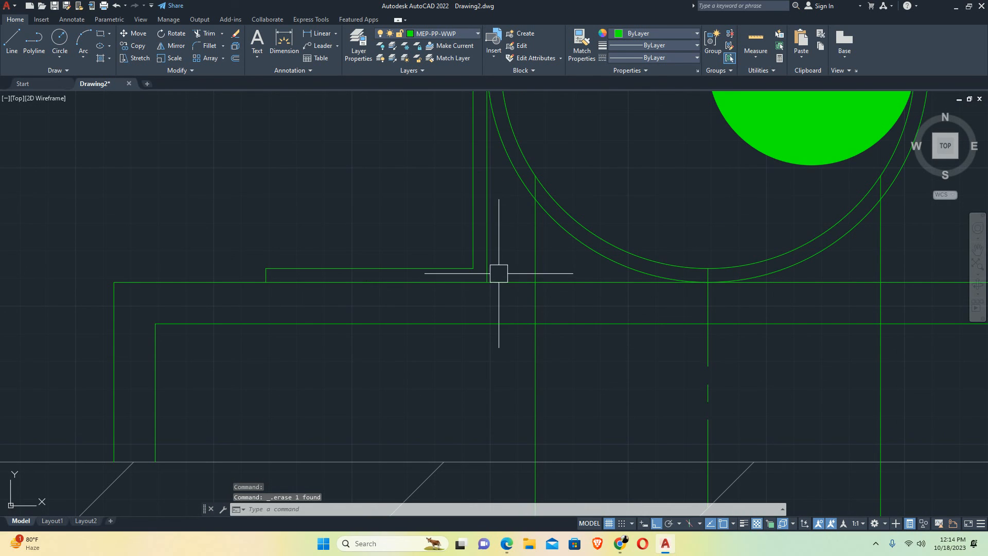
type("m")
key("Return")
left_click(441, 228)
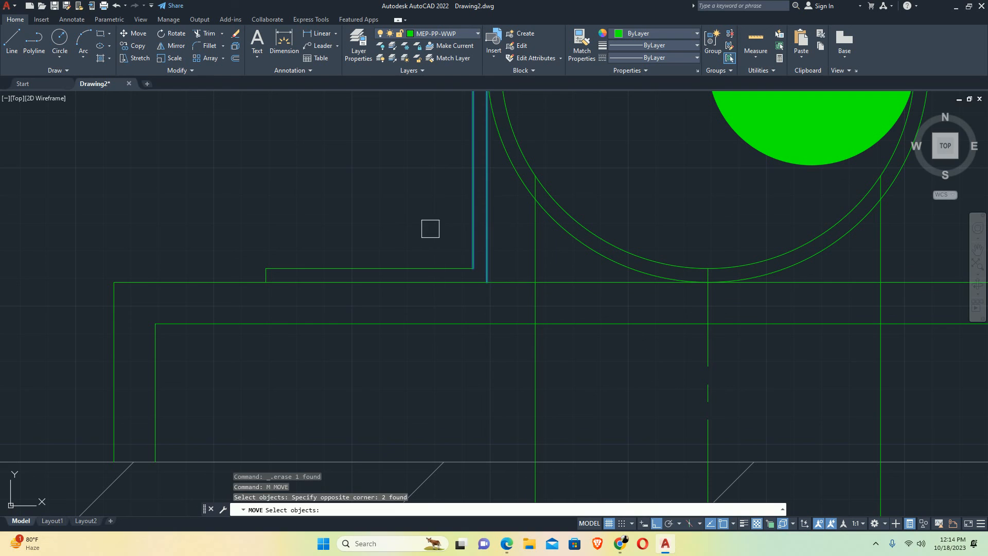
key("Escape")
Join the bracket's outer vertical line, horizontal foot line and short end line into one object
type("j")
key("Return")
left_click(466, 254)
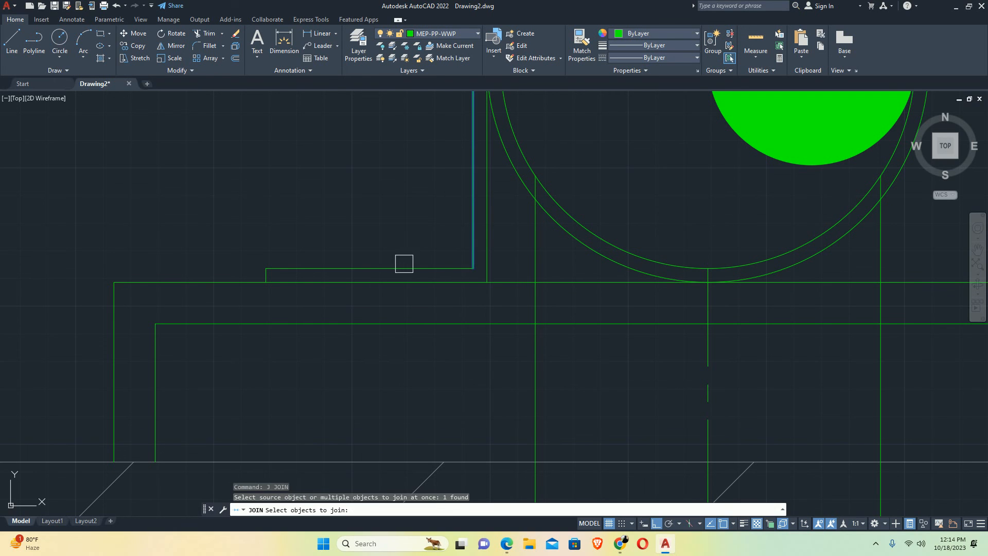
left_click(403, 266)
left_click(252, 240)
left_click(281, 289)
scroll(357, 275, "down", 1)
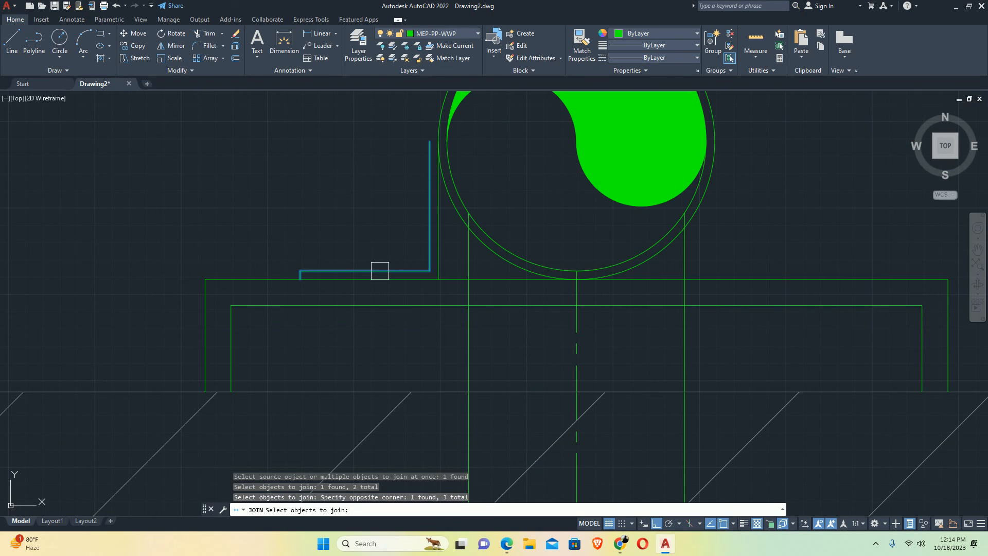
key("Return")
key("Escape")
key("Escape")
Move the joined bracket outline and its inner vertical line 5 mm horizontally toward the riser
type("M")
key("Return")
left_click(446, 260)
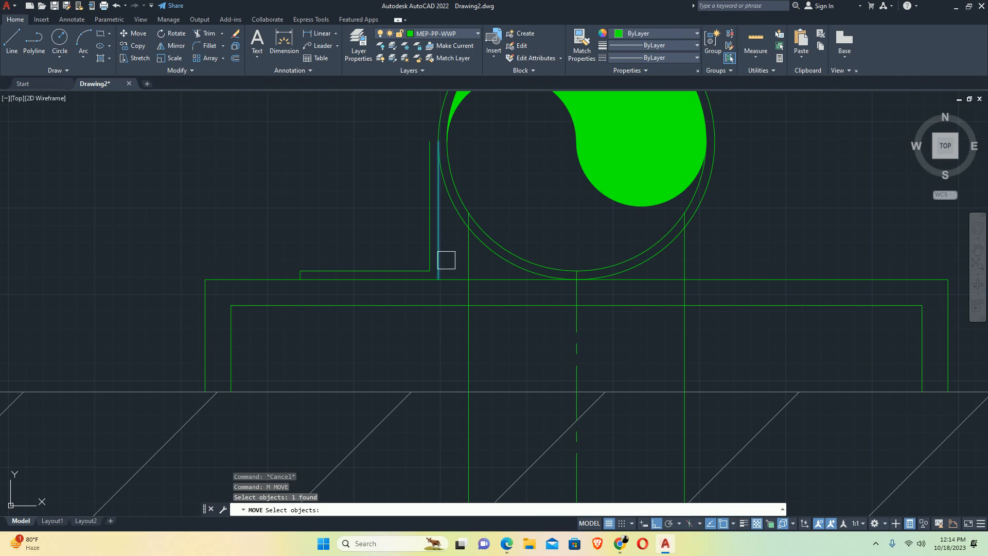
left_click(422, 241)
key("Return")
left_click(369, 237)
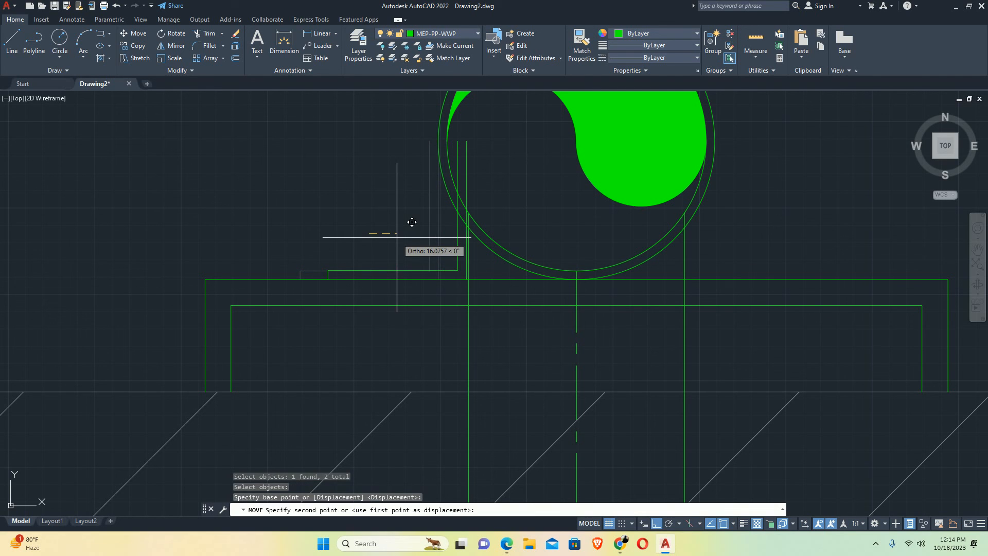
type("5")
key("Return")
key("Escape")
Trim the outer riser circle's arc between the bracket's two vertical lines
scroll(389, 234, "down", 4)
scroll(437, 226, "up", 8)
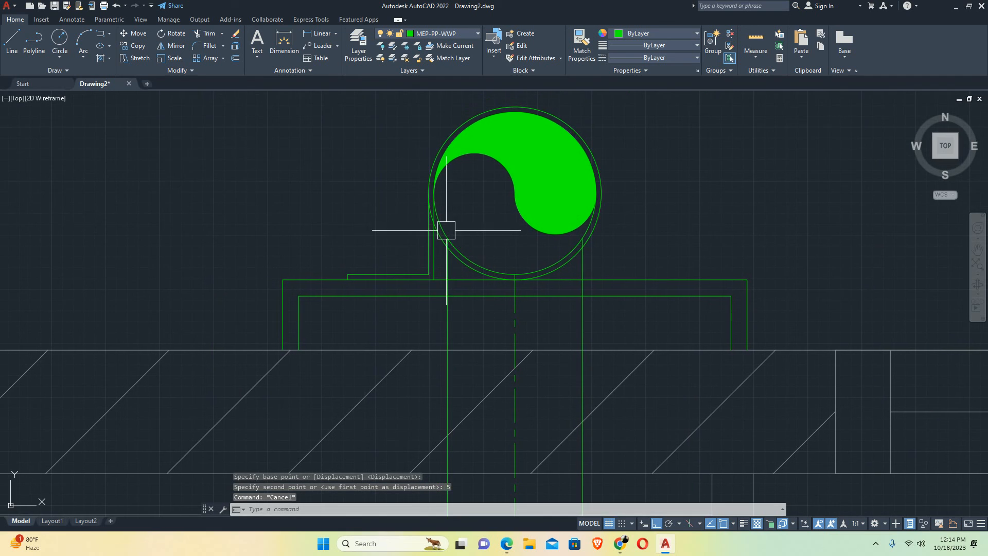
middle_click_drag(426, 220, 438, 255)
type("tr")
key("Return")
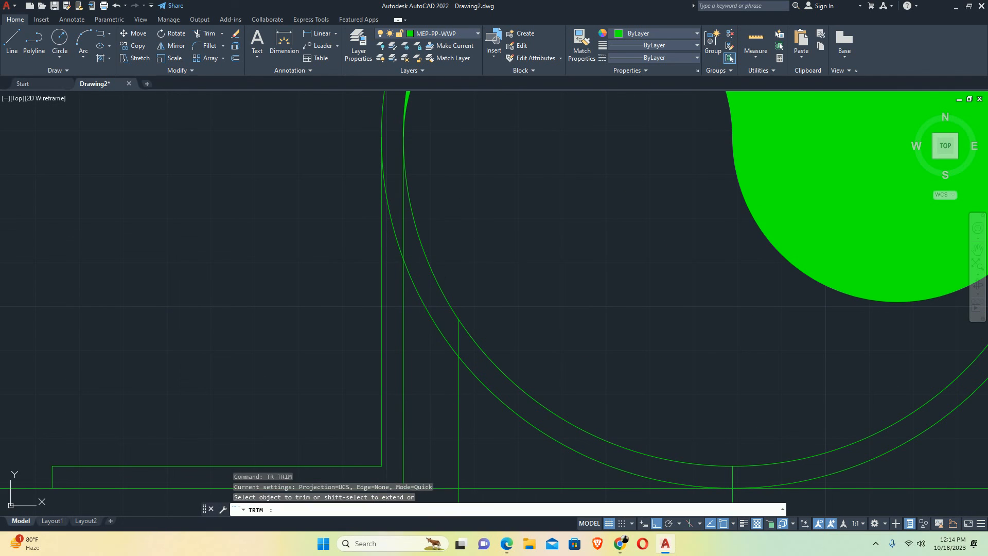
scroll(390, 225, "up", 3)
left_click(382, 230)
scroll(379, 235, "down", 5)
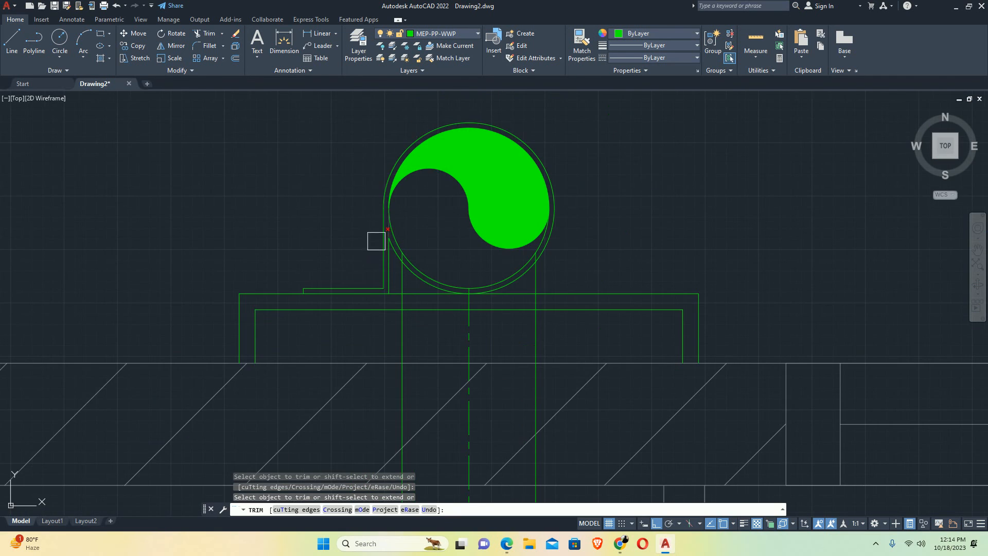
key("Escape")
Mirror the bracket outline and its inner vertical line about the vertical axis through the riser's center, keeping the originals
scroll(391, 276, "up", 5)
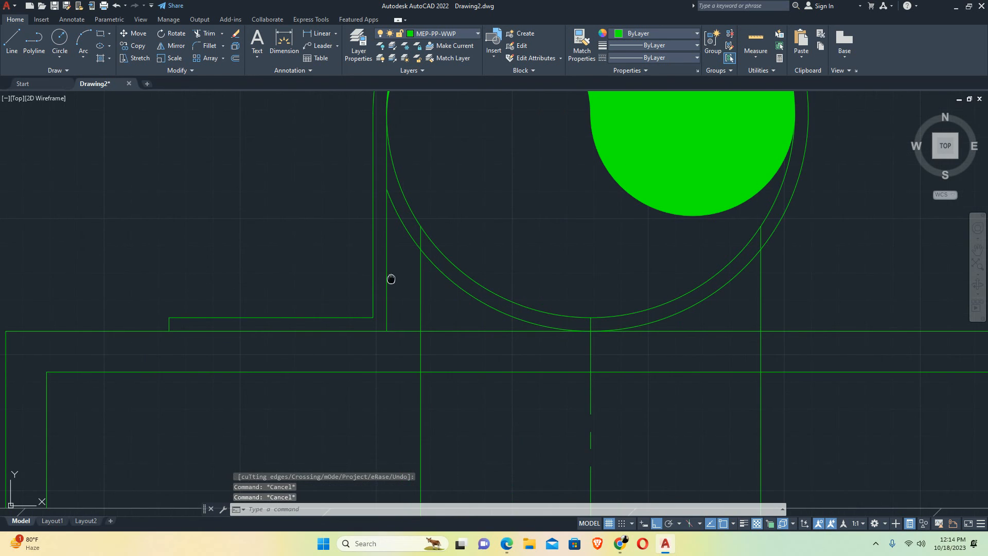
type("mi")
key("Return")
scroll(402, 273, "up", 2)
left_click(412, 265)
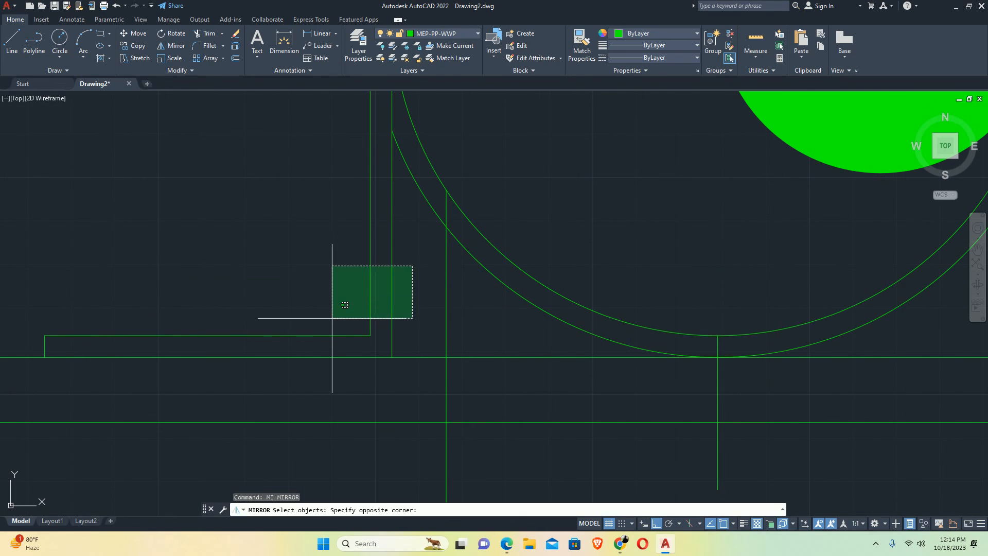
left_click(313, 337)
scroll(319, 330, "down", 6)
scroll(327, 299, "up", 2)
key("Return")
scroll(554, 181, "down", 2)
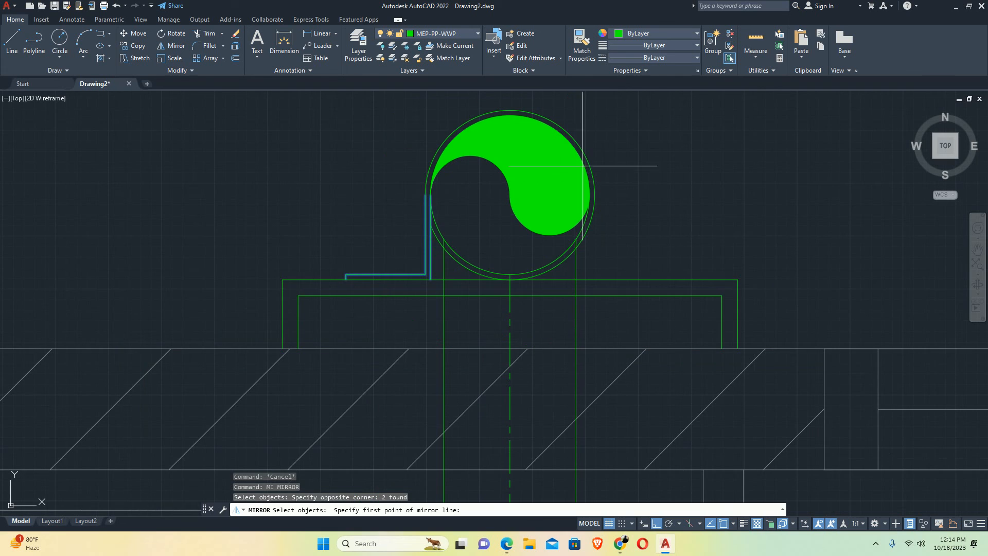
left_click(510, 195)
mouse_move(504, 184)
middle_mouse_down()
mouse_move(503, 267)
mouse_move(545, 232)
middle_mouse_up()
left_click(511, 185)
key("Escape")
Examine the riser bracket on both sides and the overall bathroom pipe layout
scroll(540, 260, "down", 2)
scroll(569, 319, "up", 5)
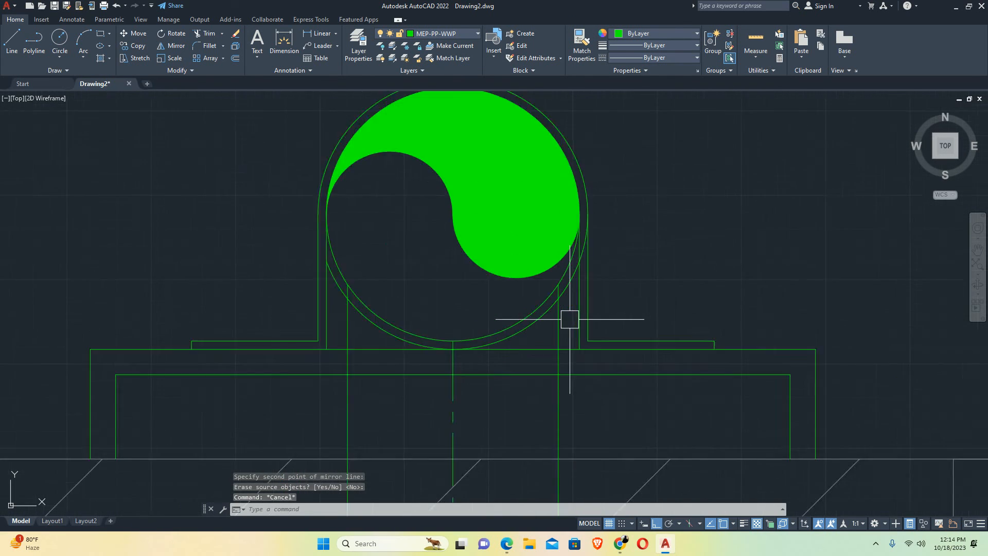
scroll(554, 316, "down", 5)
key("Escape")
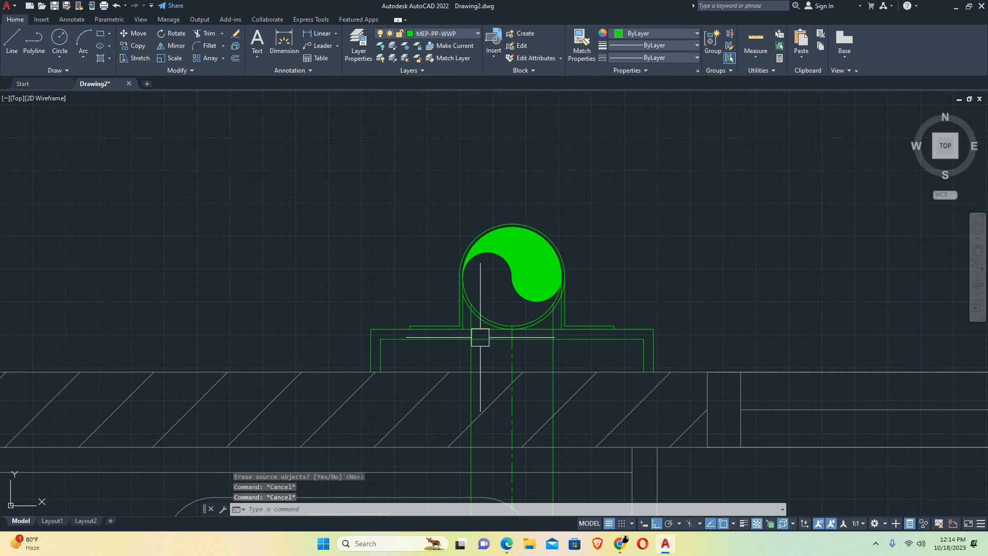
scroll(535, 329, "down", 5)
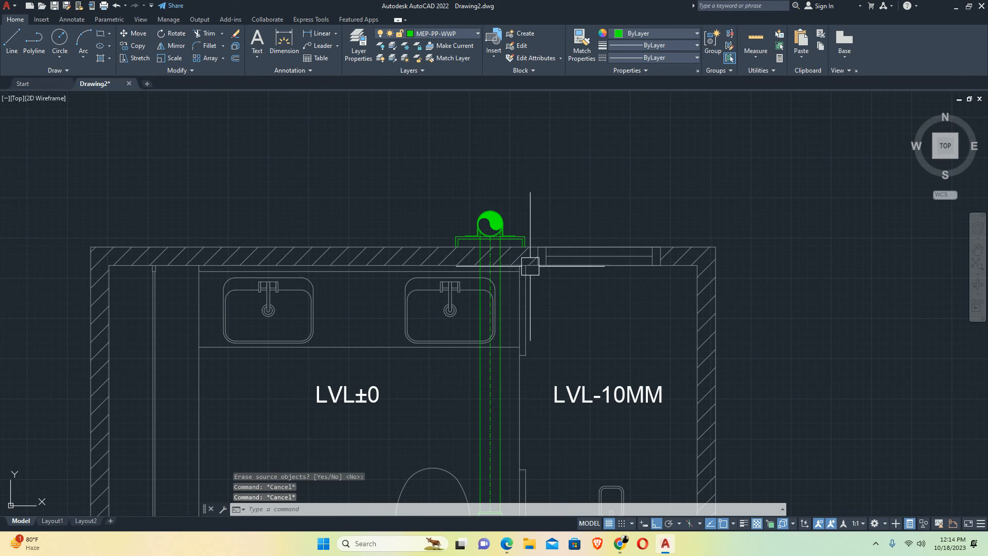
scroll(510, 335, "down", 2)
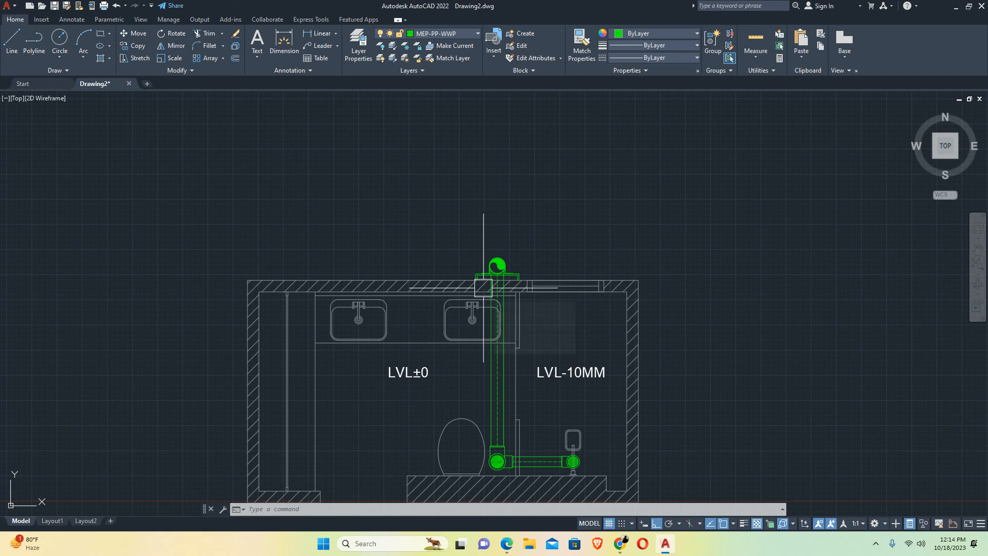
scroll(491, 272, "up", 3)
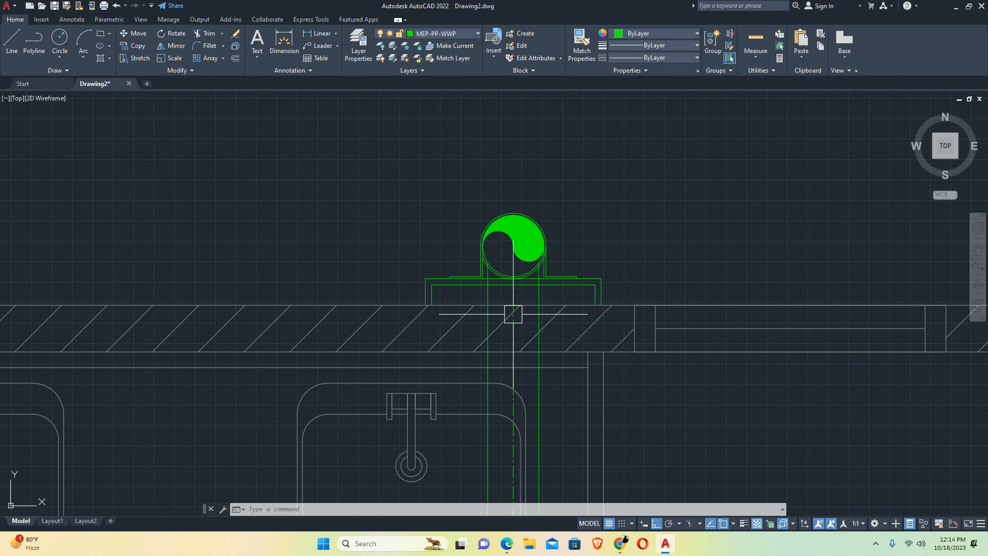
scroll(520, 312, "down", 3)
scroll(474, 327, "down", 4)
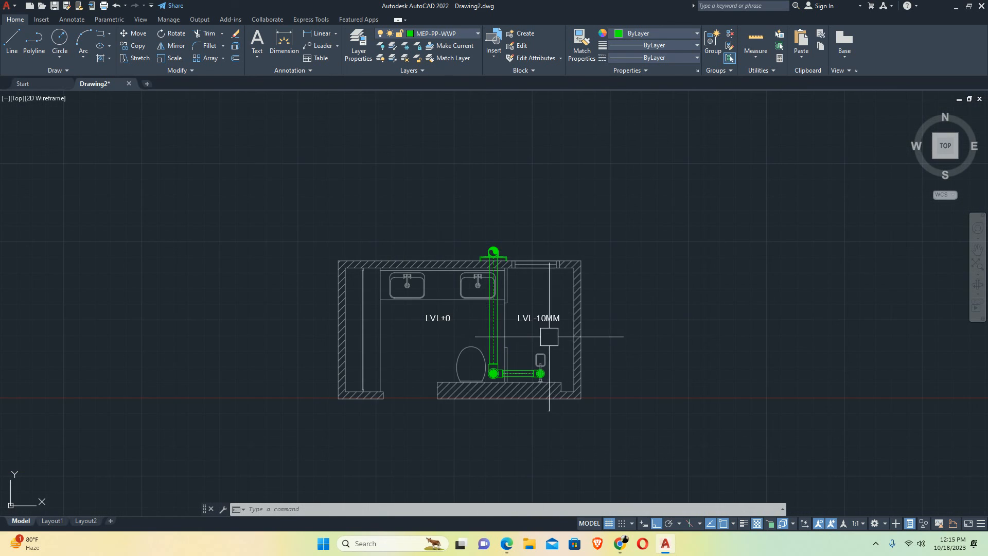
Draw a vertical leader from the small rounded fixture in the LVL-10MM area up to just inside the window wall
type("le")
key("Return")
scroll(561, 372, "up", 6)
scroll(561, 371, "down", 4)
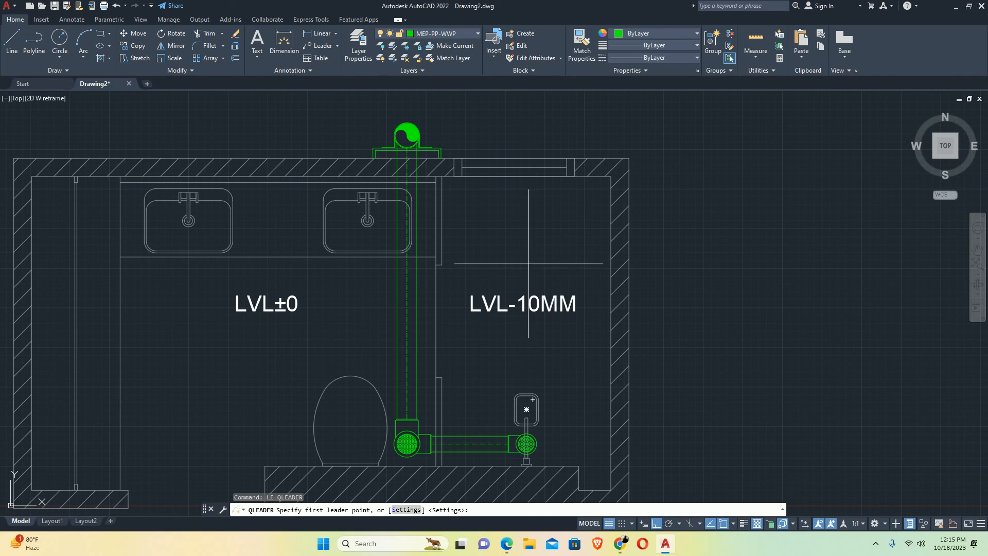
scroll(527, 374, "up", 4)
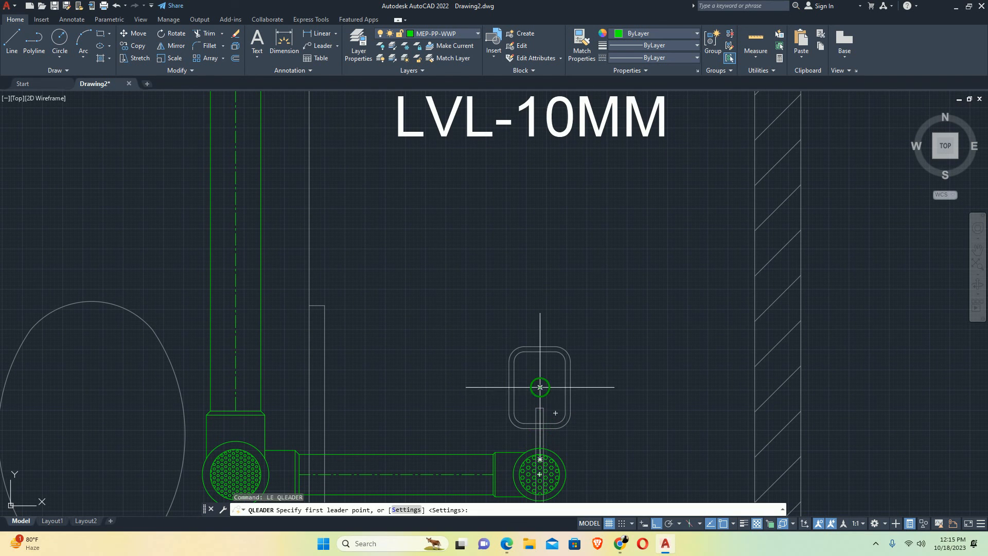
left_click(539, 445)
scroll(533, 383, "down", 4)
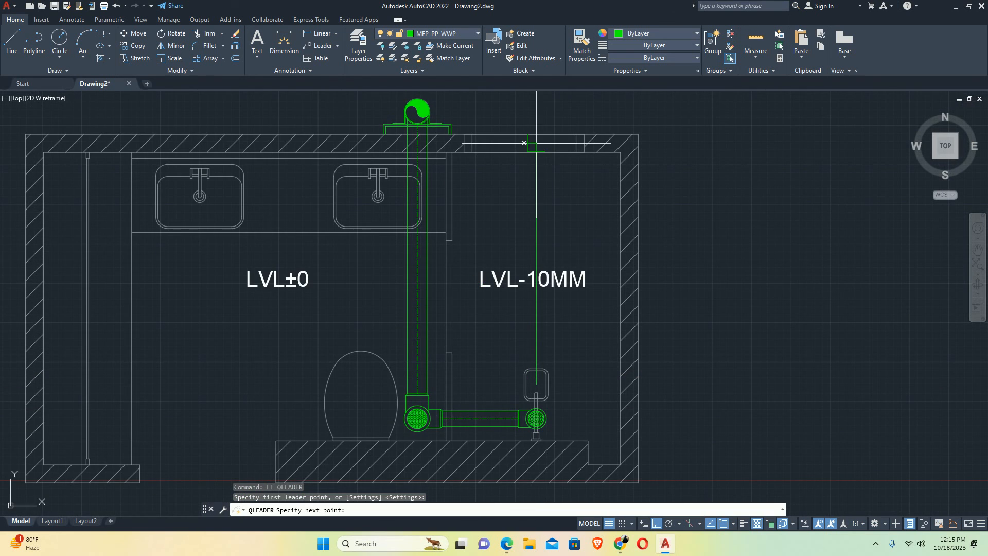
scroll(539, 161, "up", 4)
left_click(530, 156)
key("Escape")
key("Escape")
Set the vertical leader's arrow size to 50
scroll(526, 185, "down", 4)
left_click(525, 187)
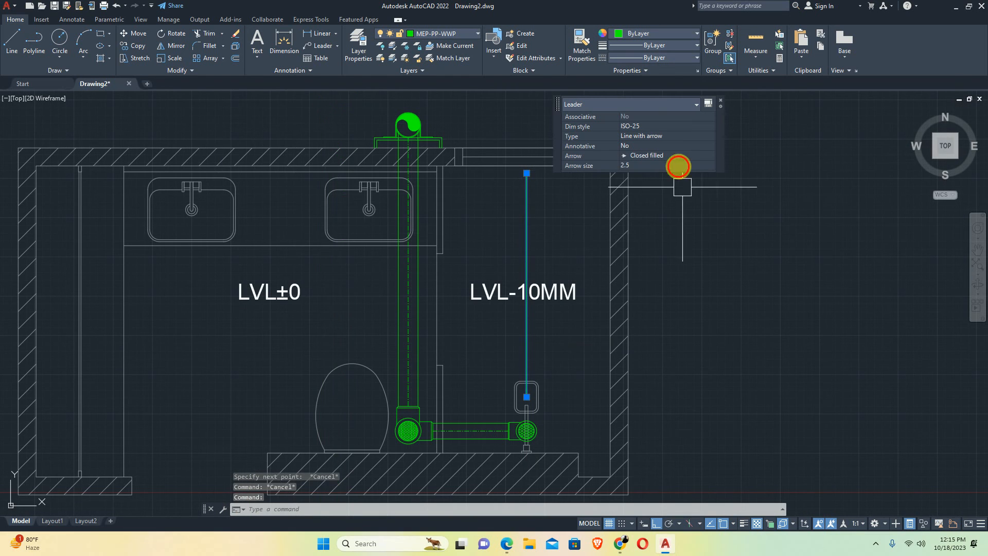
left_click(681, 166)
double_click(680, 166)
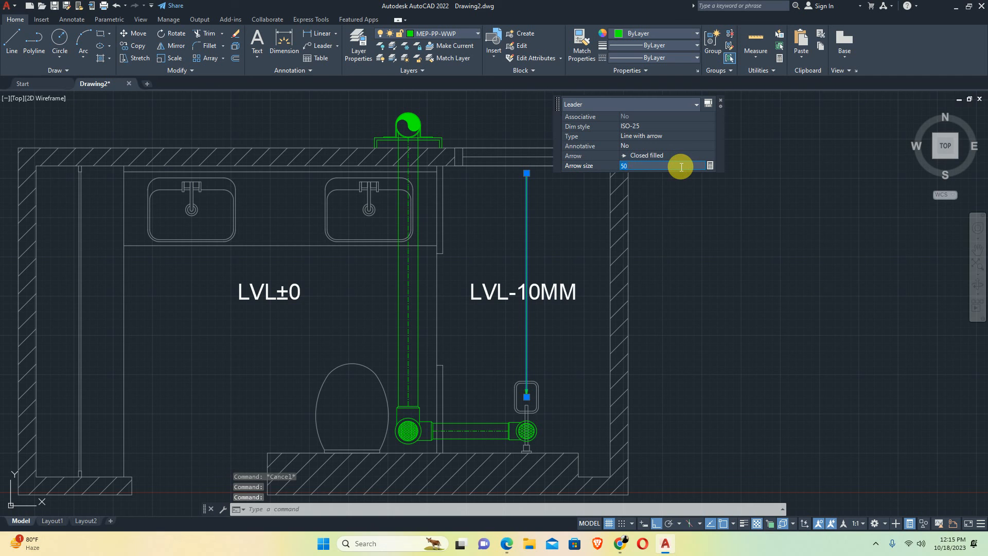
key("Escape")
key("Escape")
scroll(551, 366, "down", 4)
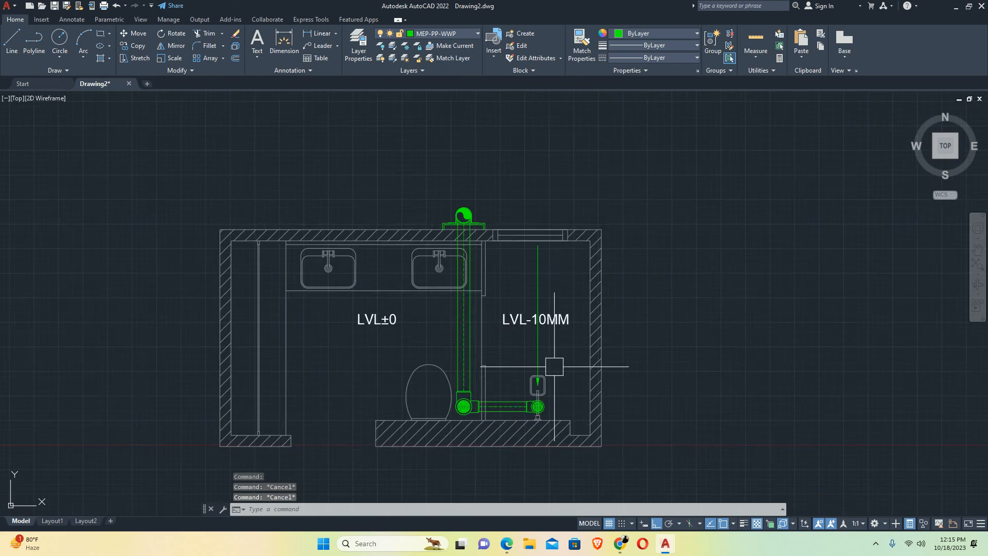
Draw a horizontal leader from the outer edge of the hatched drain beside the toilet, across the toilet into the LVL±0 area
scroll(481, 382, "up", 4)
middle_click_drag(482, 382, 634, 384)
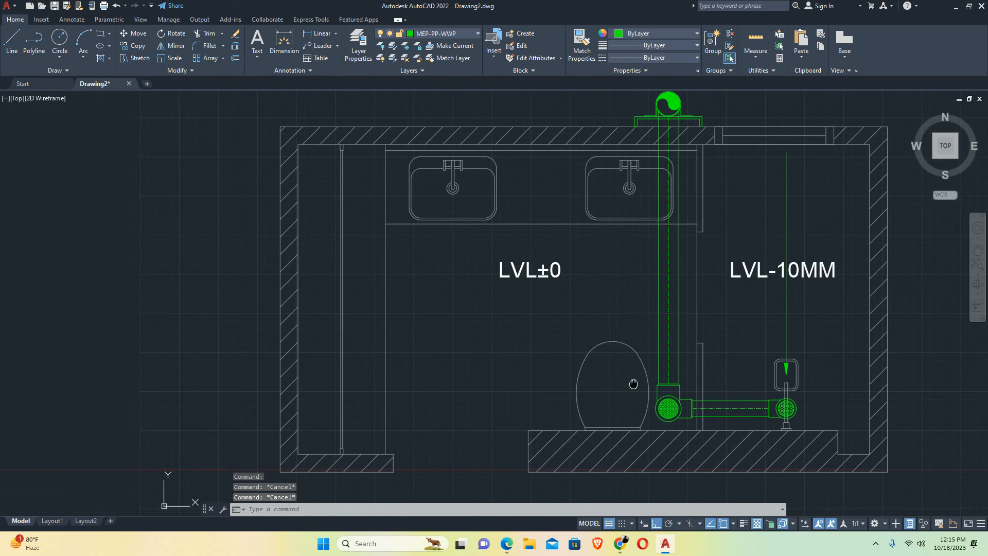
type("LE")
key("Return")
scroll(615, 407, "up", 4)
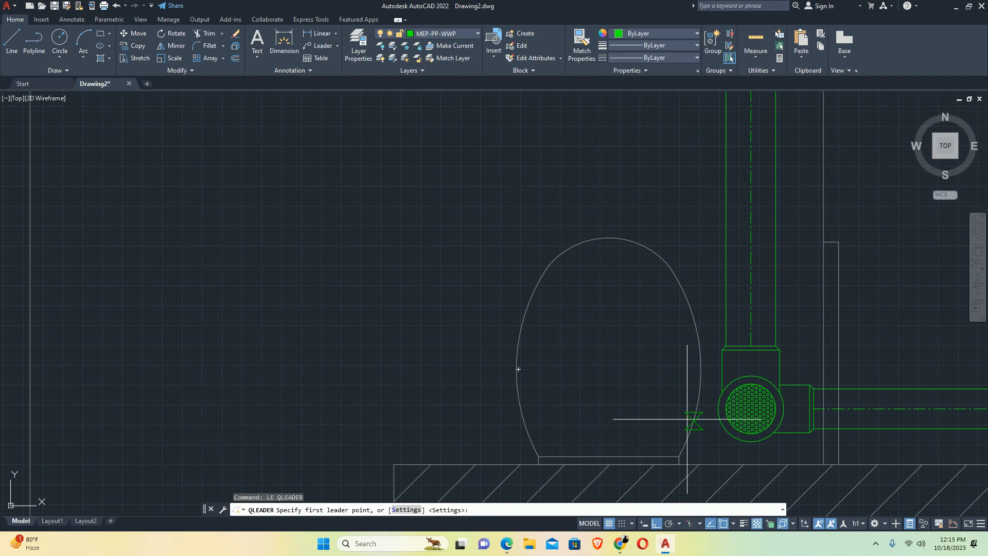
left_click(718, 408)
scroll(478, 416, "down", 2)
middle_click_drag(479, 415, 691, 409)
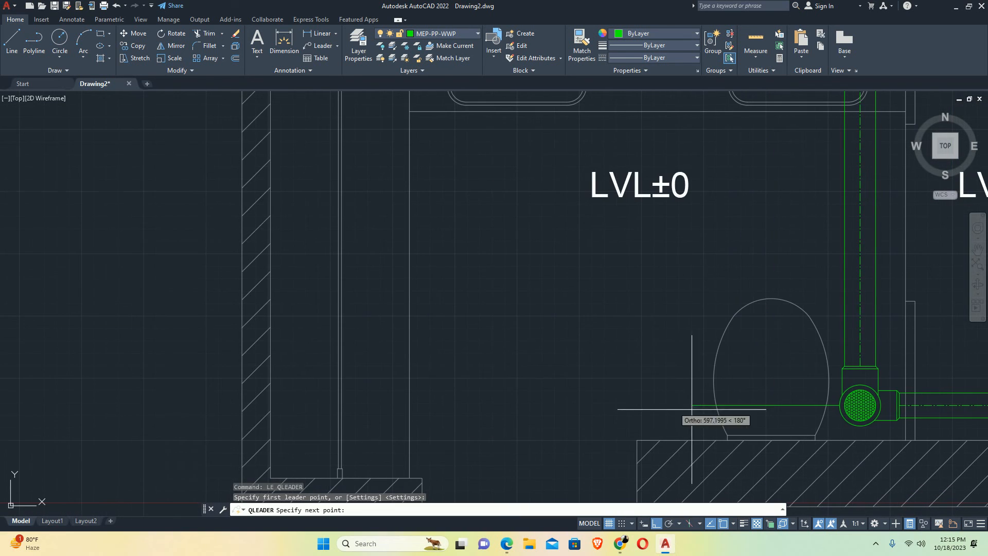
left_click(481, 391)
key("Escape")
Draw a vertical leader from the centre of the hatched drain beside the toilet up to the inner face of the basin wall
middle_click_drag(481, 391, 269, 438)
scroll(599, 410, "up", 2)
middle_click_drag(615, 415, 622, 423)
key("Return")
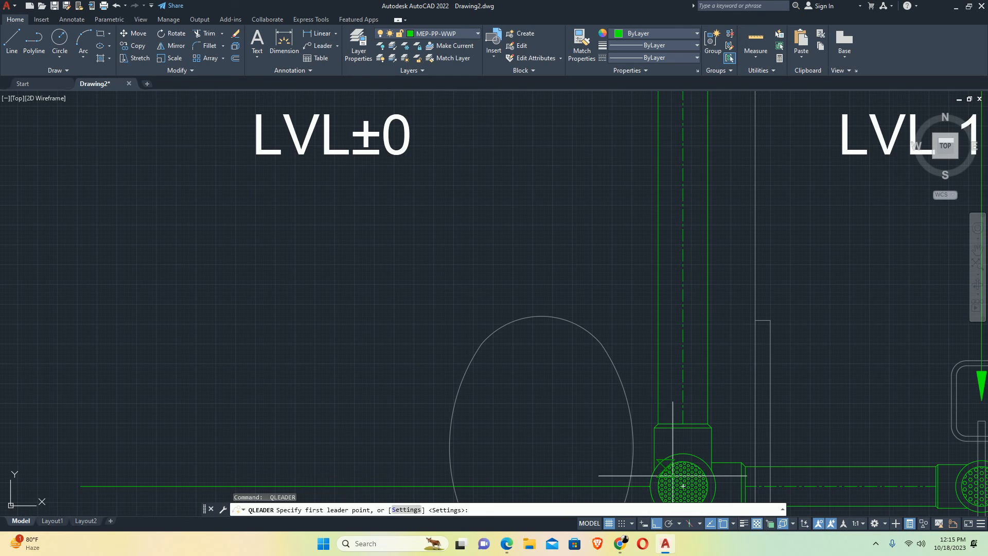
left_click(682, 484)
scroll(679, 481, "down", 4)
middle_click_drag(566, 177, 583, 221)
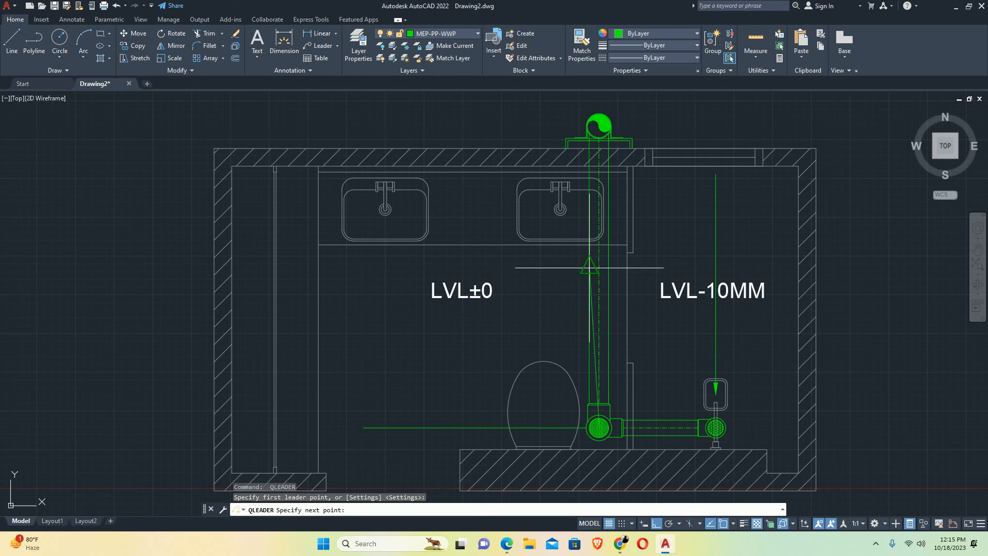
scroll(592, 216, "up", 10)
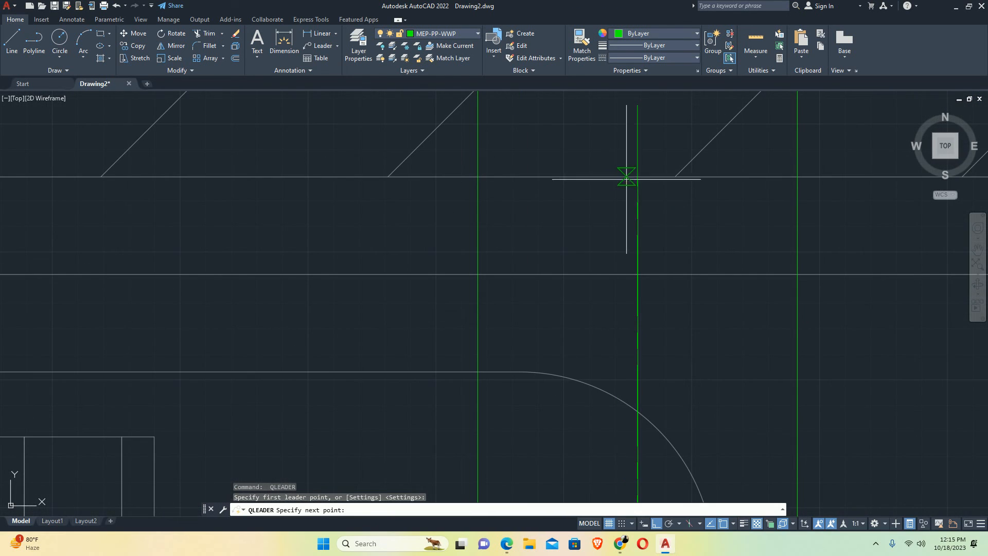
left_click(638, 177)
key("Escape")
key("Escape")
scroll(622, 206, "down", 6)
scroll(619, 245, "down", 2)
middle_click_drag(611, 308, 578, 194)
scroll(578, 194, "down", 2)
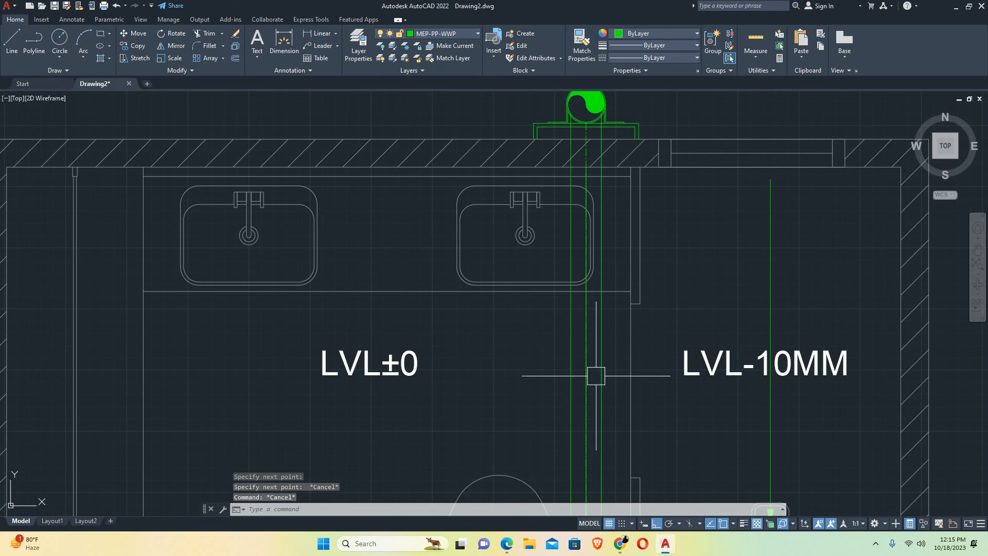
Match the properties of the LVL-10MM area's leader onto the horizontal leader and the vertical leader at the toilet-side drain
middle_click_drag(572, 441, 552, 184)
type("MA")
key("Return")
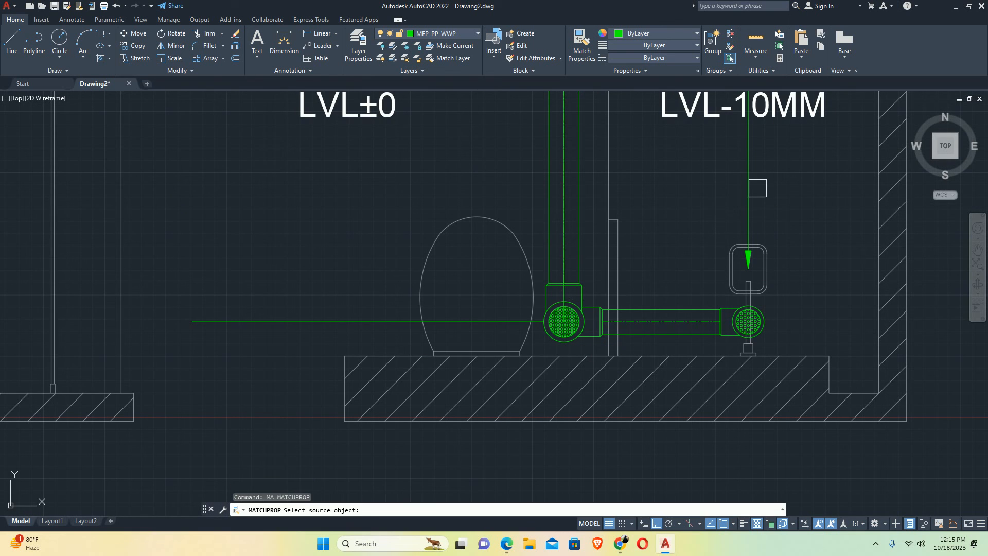
left_click(748, 190)
left_click(475, 319)
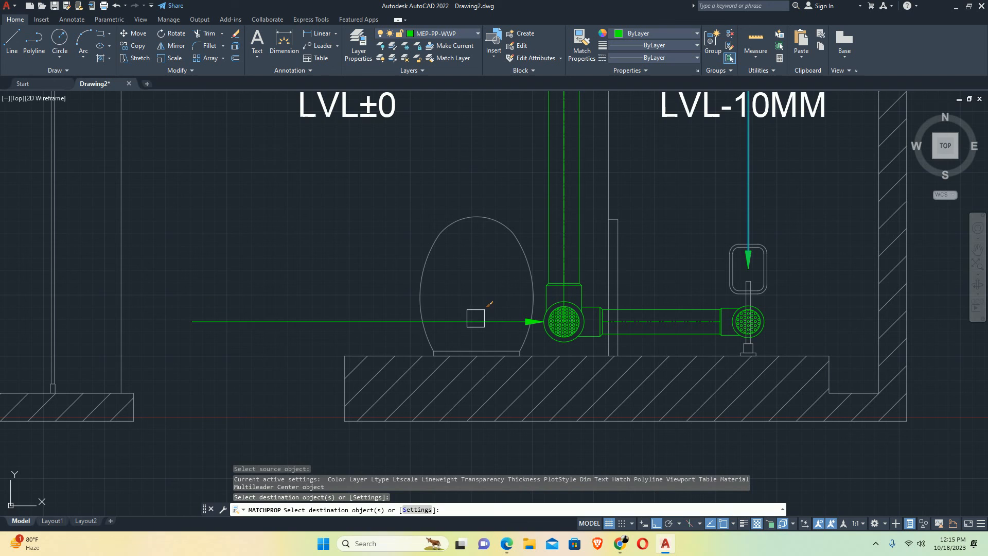
left_click(566, 258)
key("Return")
Rotate the vertical leader at the toilet-side drain by 45 degrees about the drain's centre
type("RO")
key("Return")
left_click(563, 290)
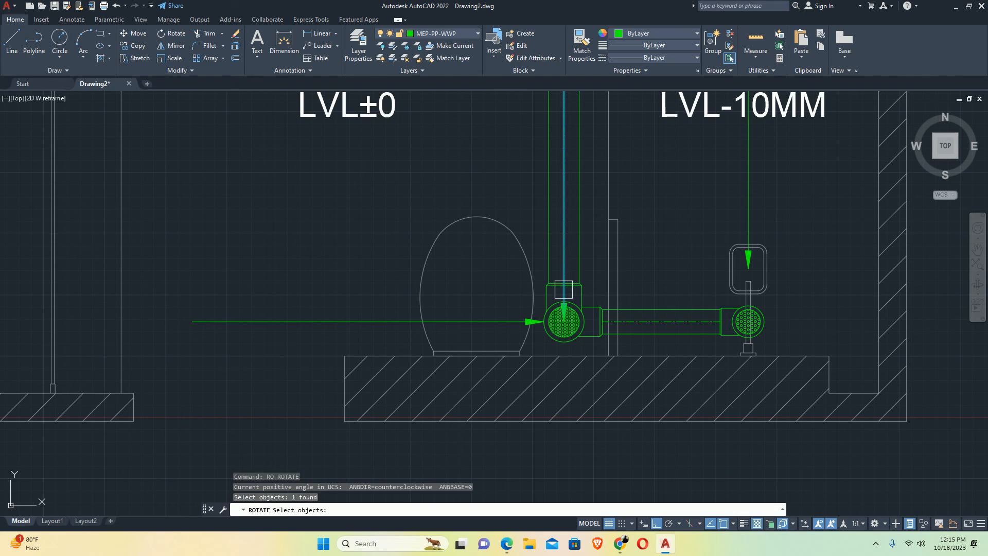
scroll(564, 319, "up", 5)
key("Return")
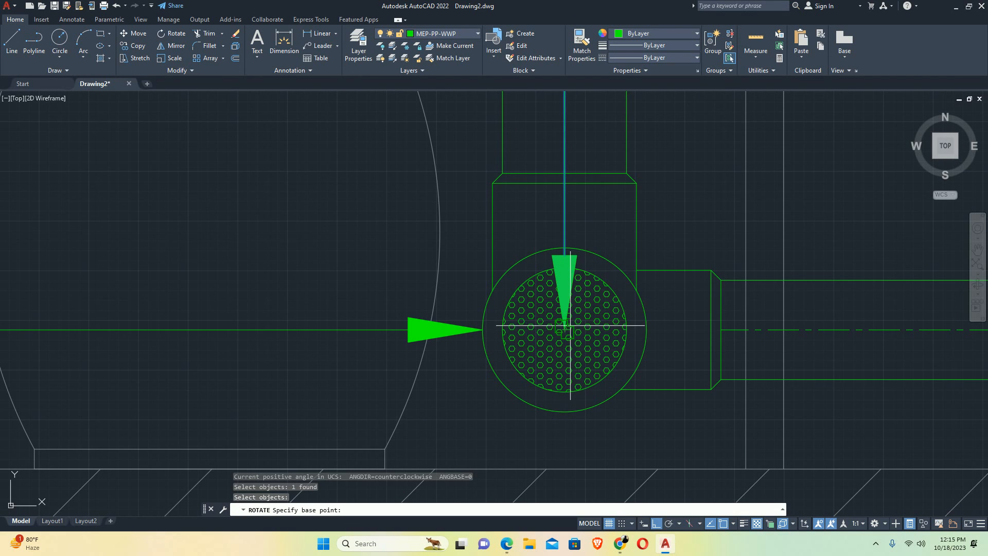
left_click(570, 325)
key("Return")
key("Escape")
key("Escape")
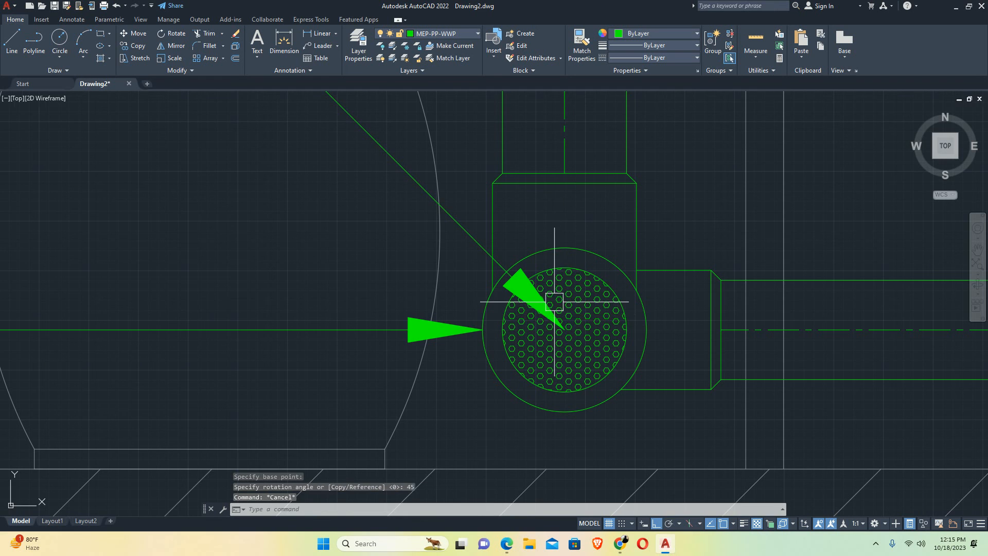
Move the diagonal leader up and away from the drain so its arrowhead ends just outside the drain beside the toilet
scroll(561, 303, "down", 6)
type("m")
key("Return")
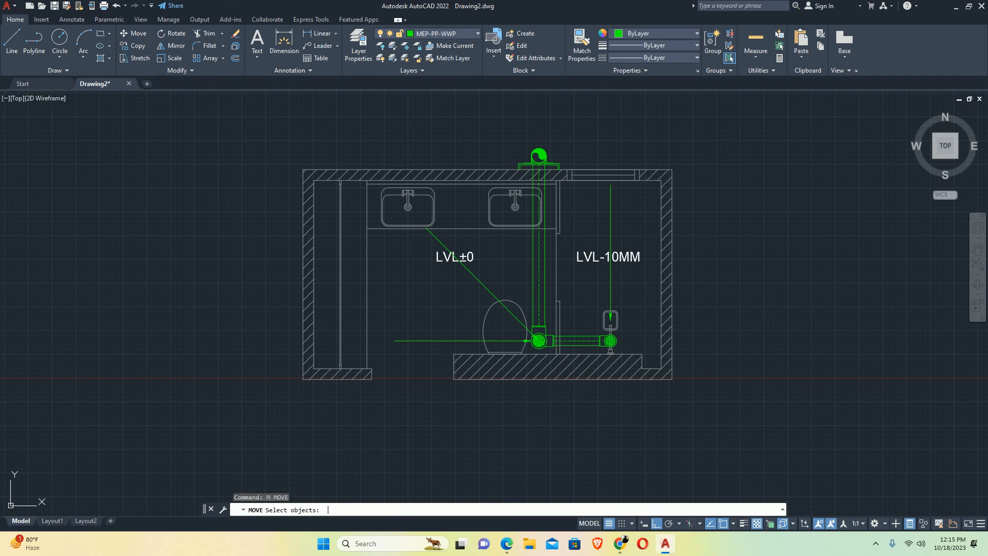
left_click(522, 335)
scroll(525, 336, "up", 3)
key("Return")
left_click(513, 308)
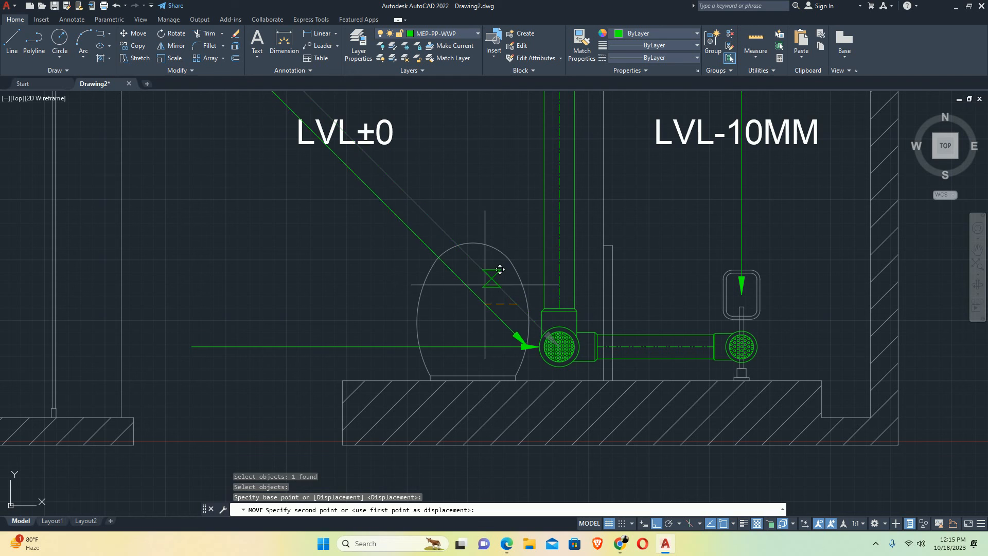
left_click(480, 269)
scroll(478, 266, "down", 6)
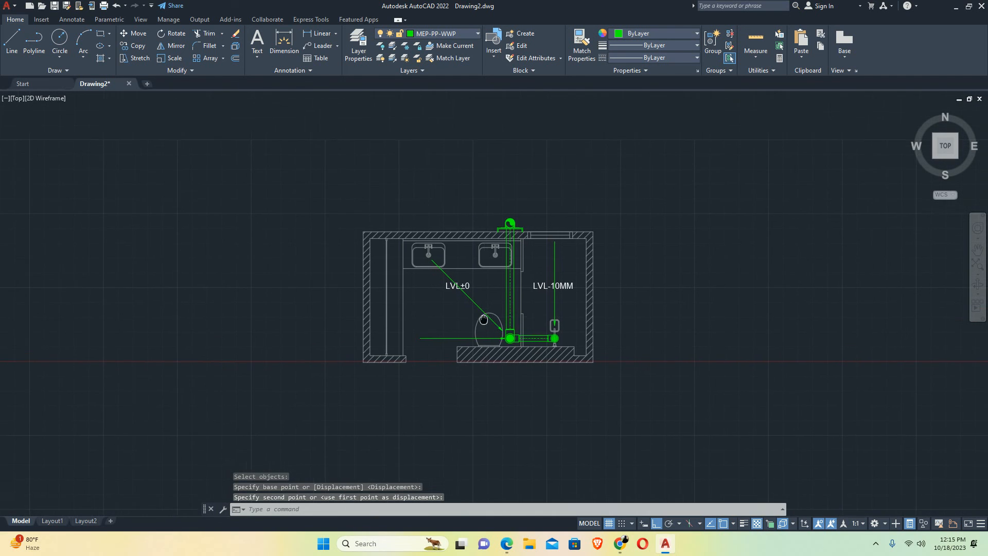
Move the LVL±0 label down and then left, clear of the diagonal leader
scroll(453, 164, "up", 2)
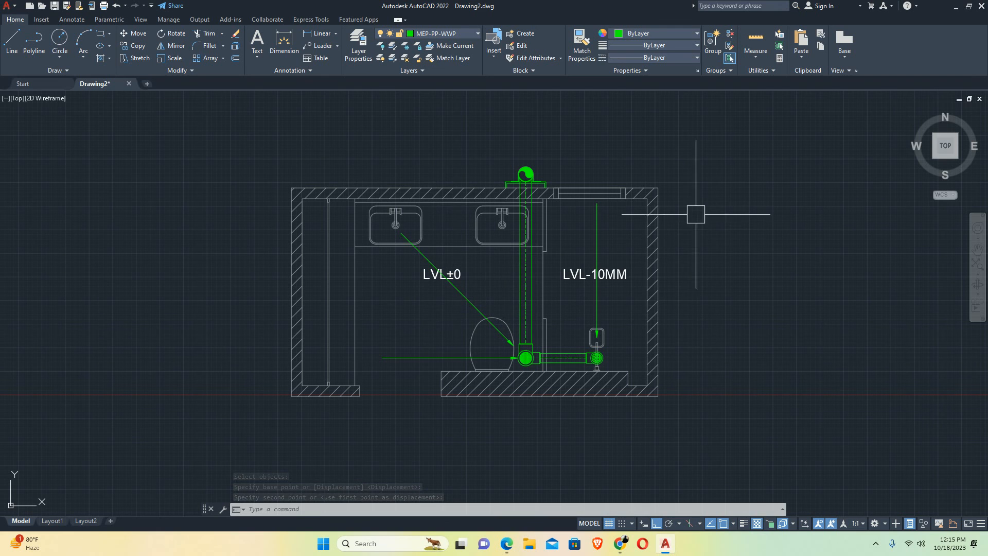
scroll(650, 330, "down", 2)
scroll(541, 315, "up", 4)
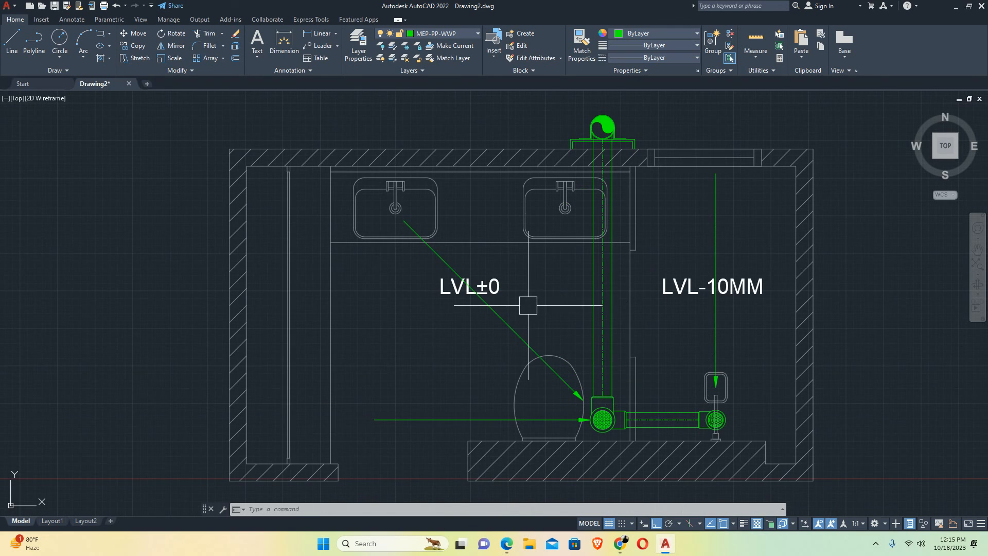
type("m")
key("Return")
left_click(480, 272)
key("space")
left_click(396, 267)
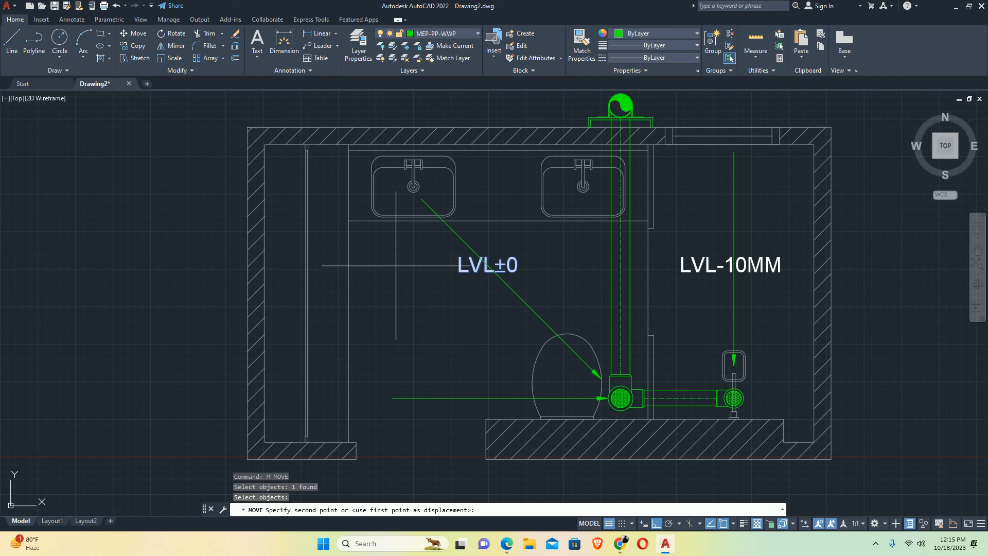
left_click(385, 310)
key("space")
left_click(497, 309)
key("space")
left_click(484, 350)
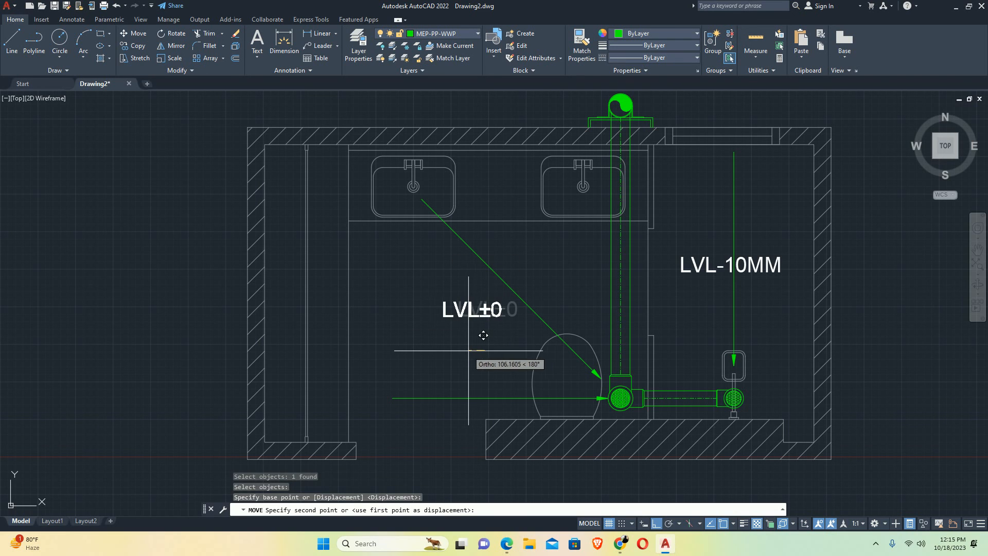
left_click(467, 350)
key("Escape")
key("Escape")
scroll(677, 307, "down", 4)
middle_click_drag(673, 304, 492, 279)
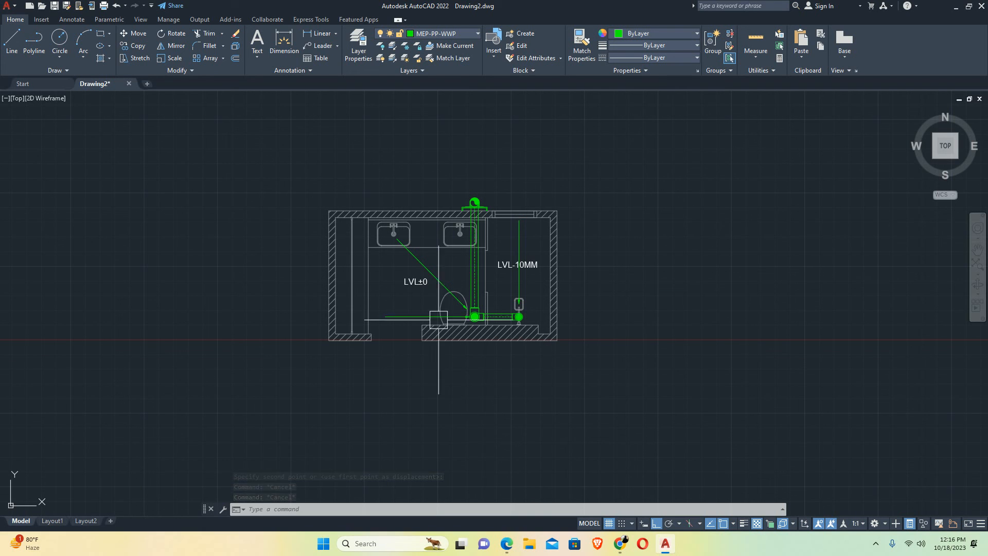
scroll(408, 332, "up", 2)
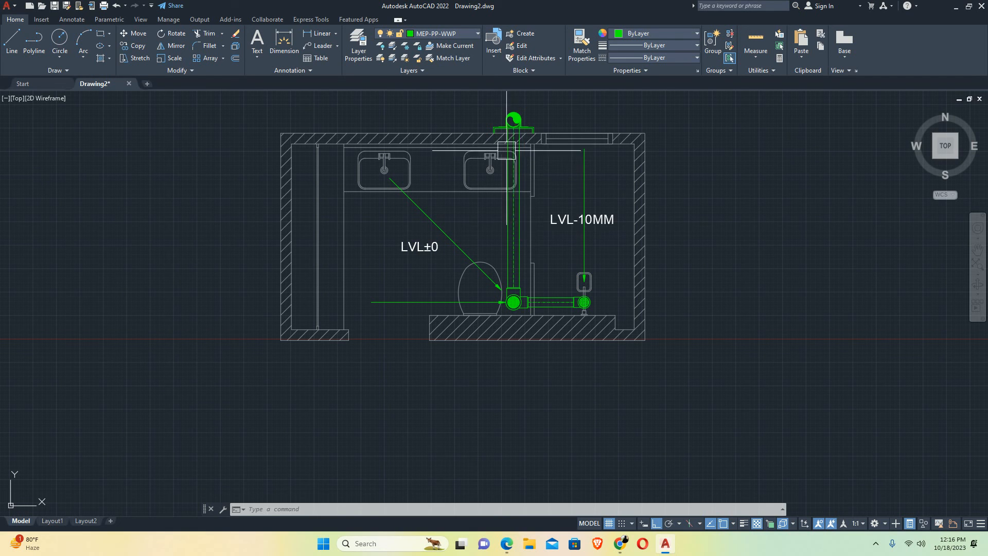
scroll(507, 161, "up", 2)
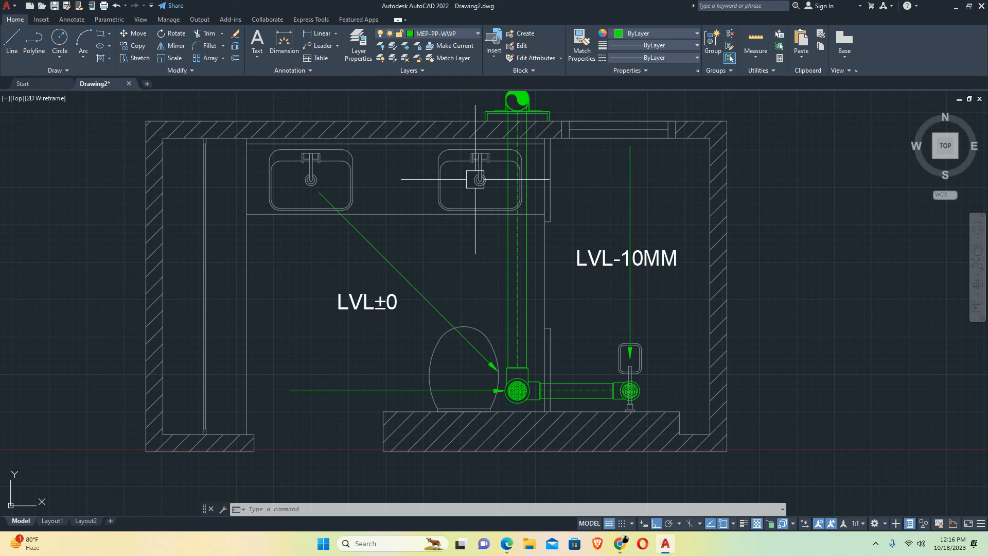
middle_click_drag(397, 163, 412, 214)
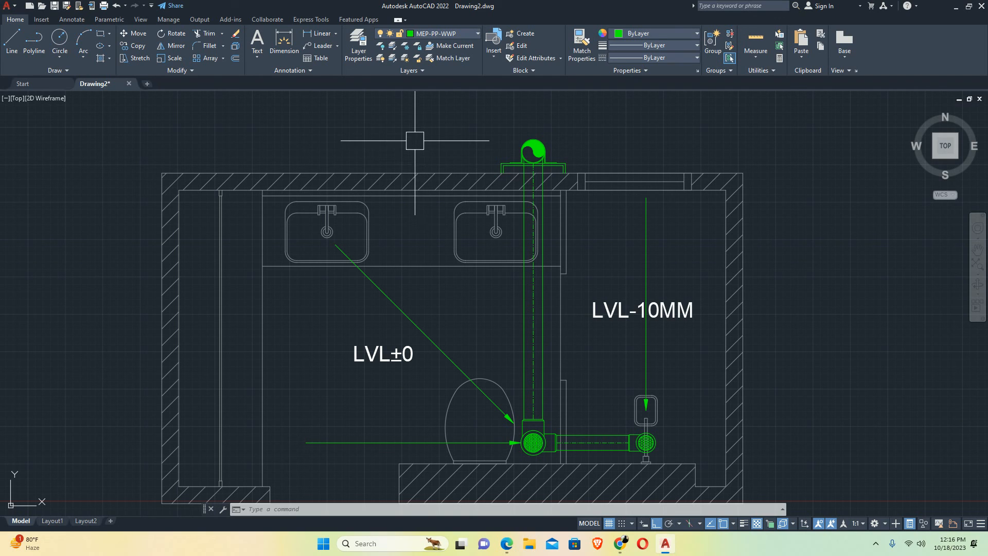
key("F10")
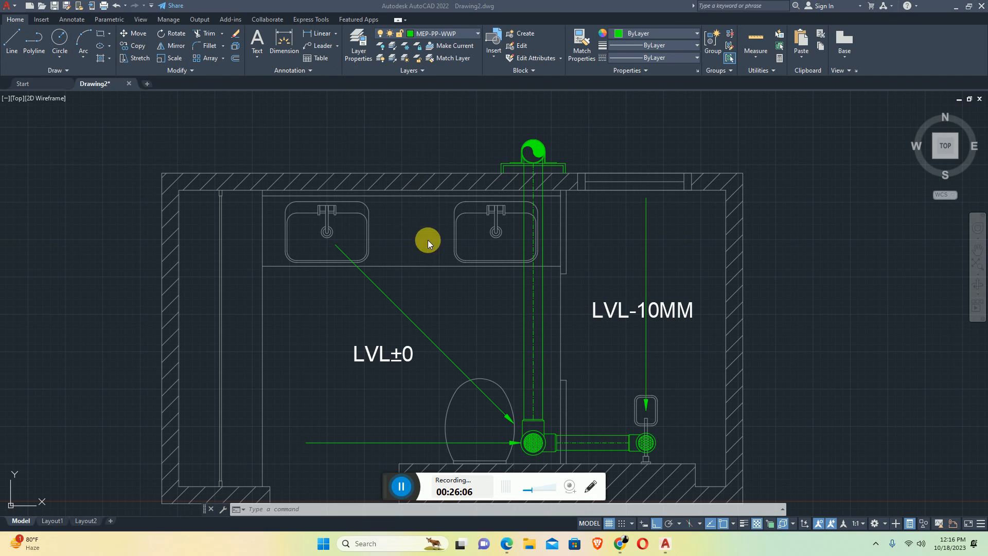